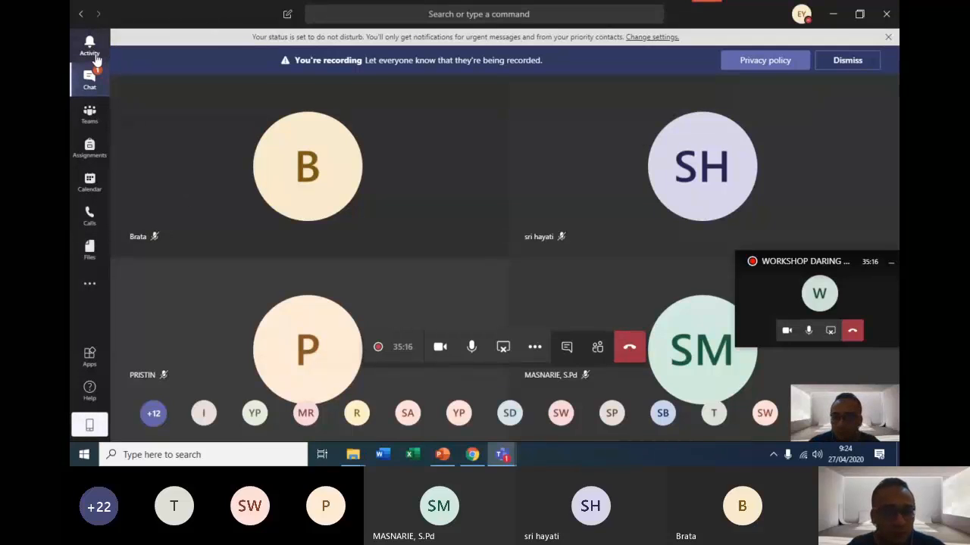
Look through the activity feed, the recent chats and the catalogue of available apps.
left_click(91, 47)
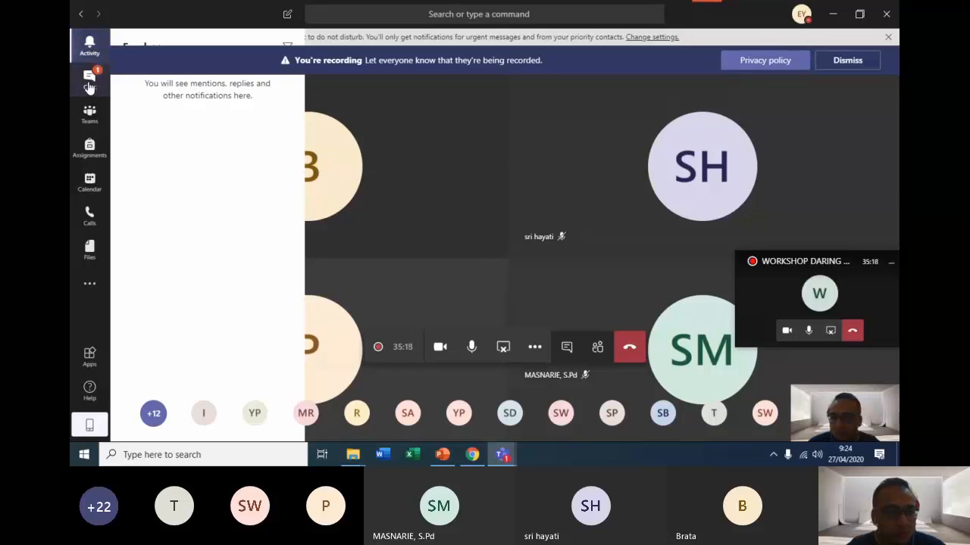
left_click(88, 81)
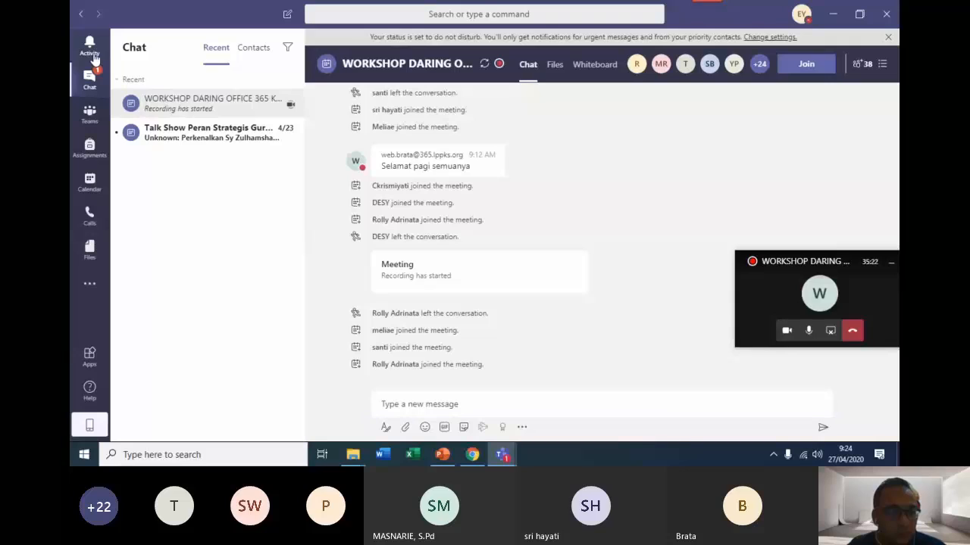
left_click(91, 48)
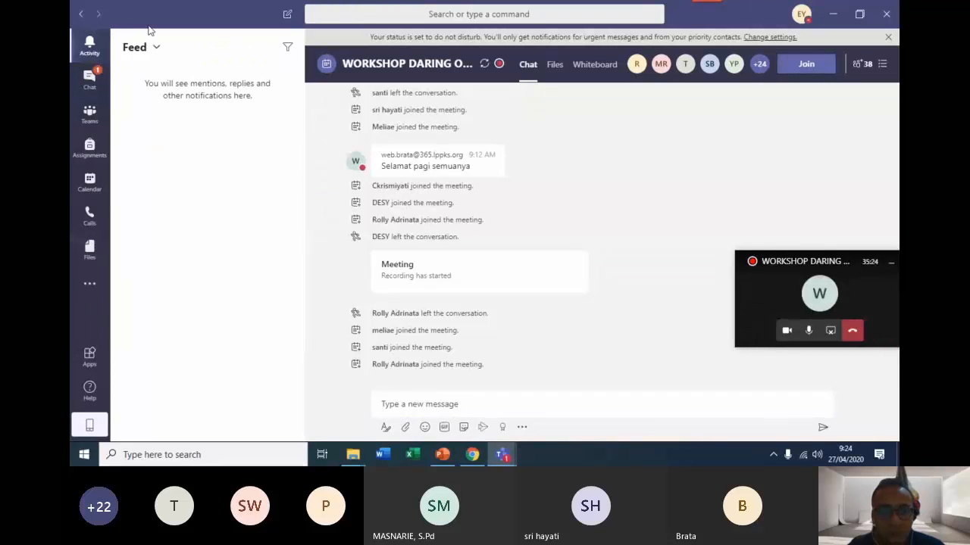
left_click(93, 362)
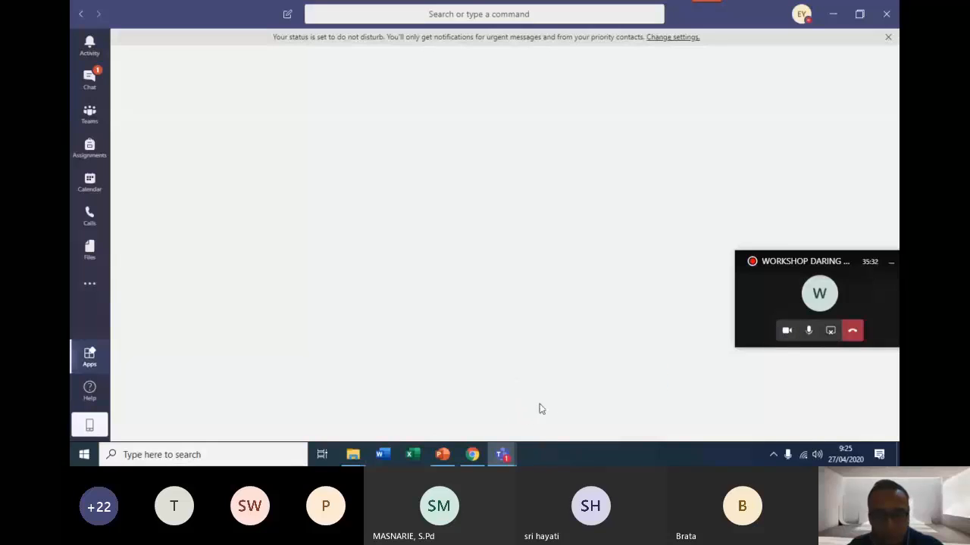
mouse_move(505, 458)
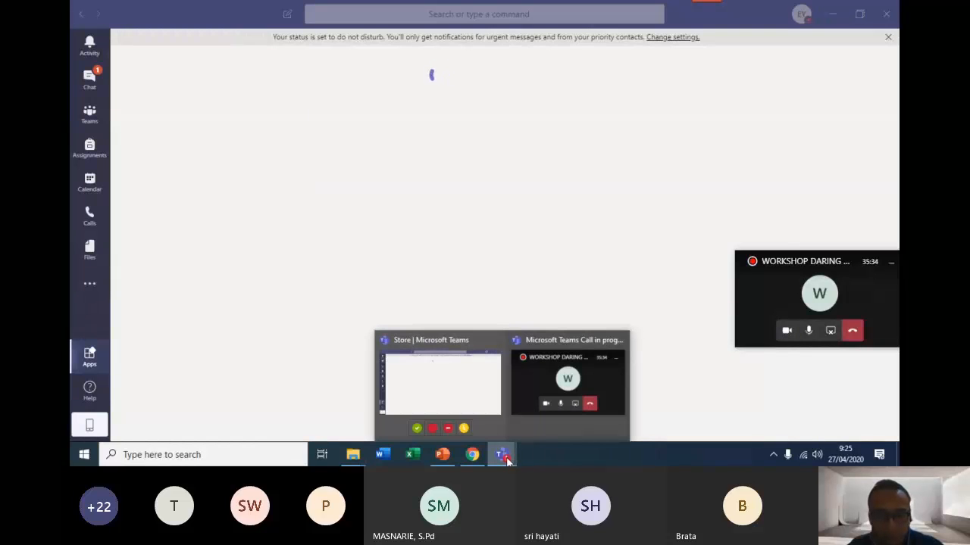
left_click(460, 407)
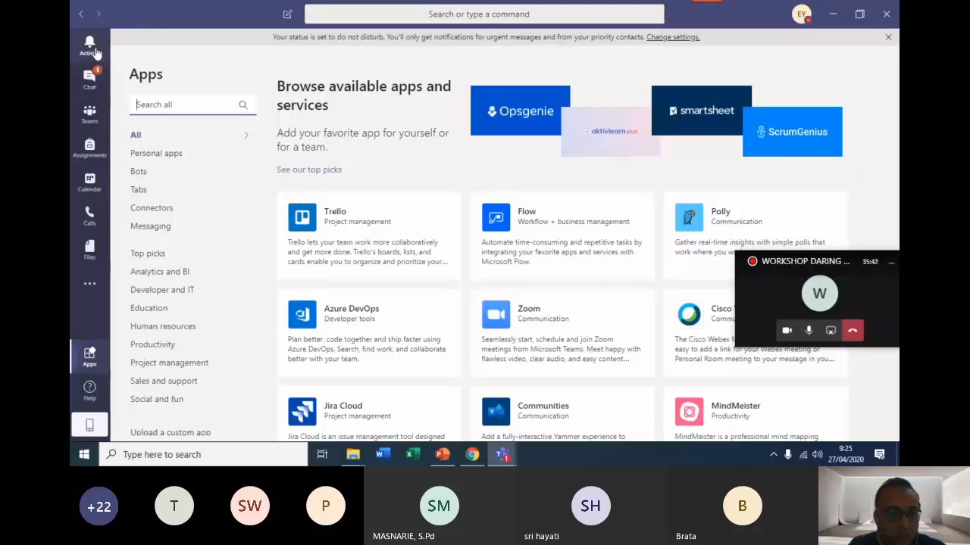
Start creating a new team of the Class type from the teams overview.
left_click(92, 113)
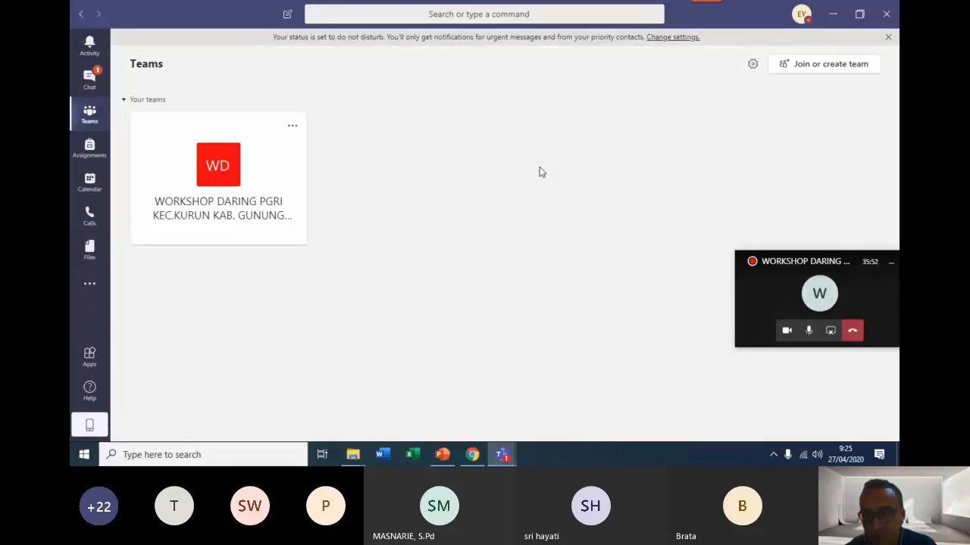
left_click(805, 70)
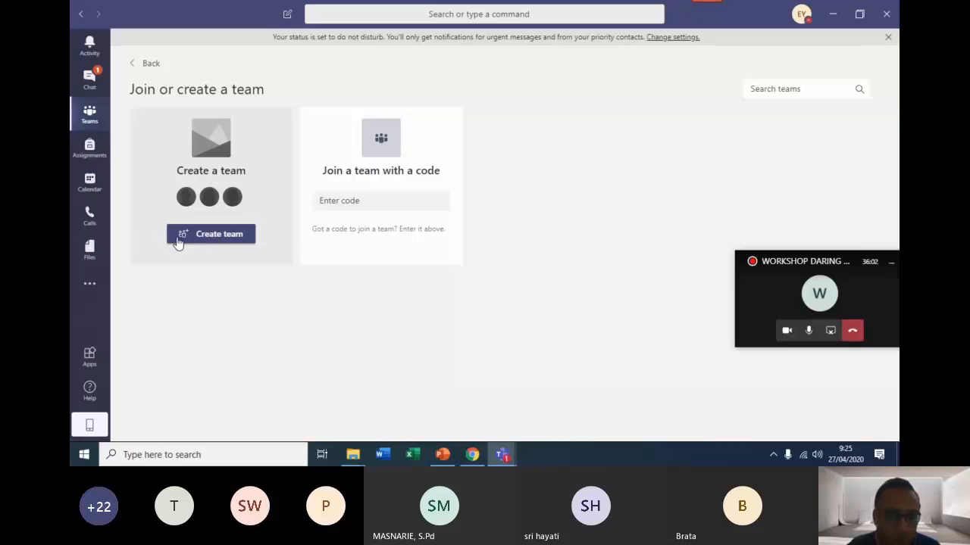
left_click(202, 236)
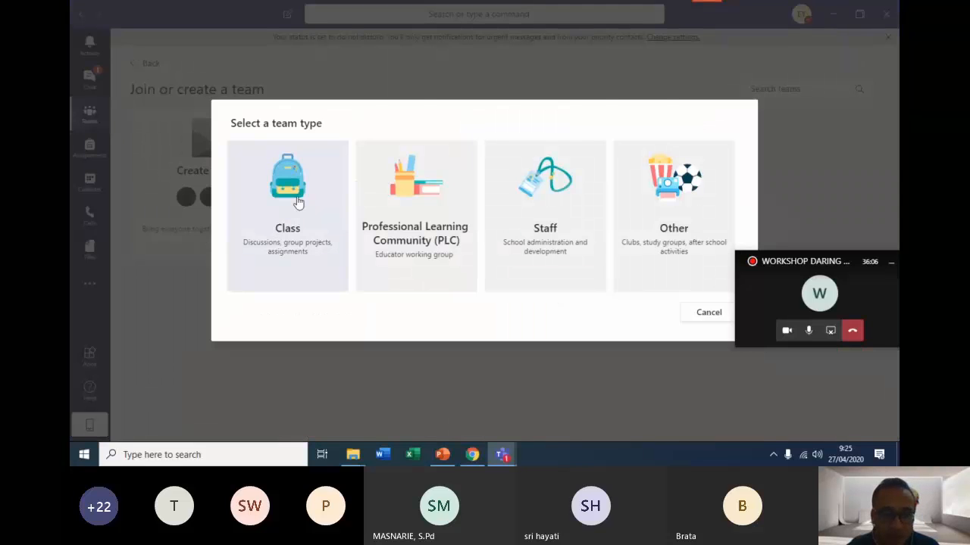
left_click(288, 208)
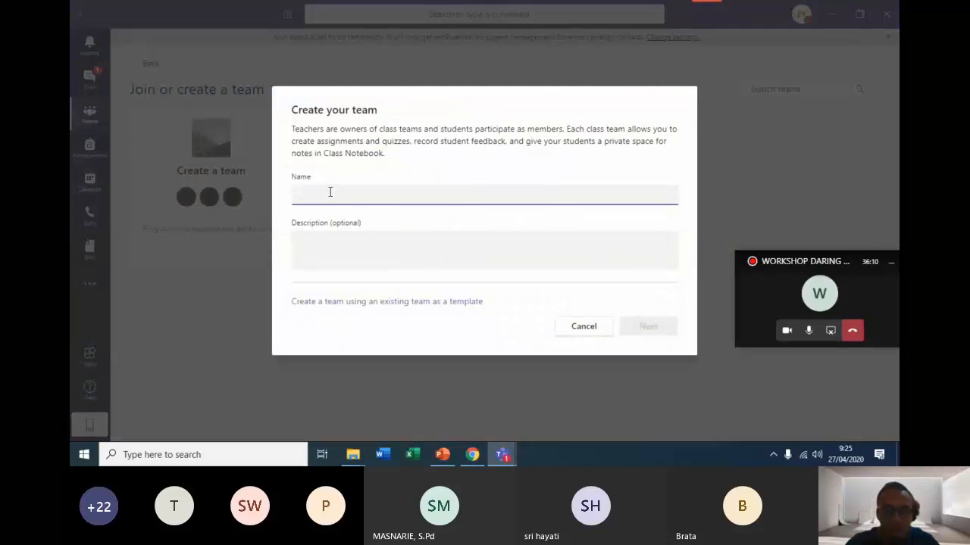
Name the class team "KELAS VI SDN SURUH", leave the description empty, and create it.
type("KEL")
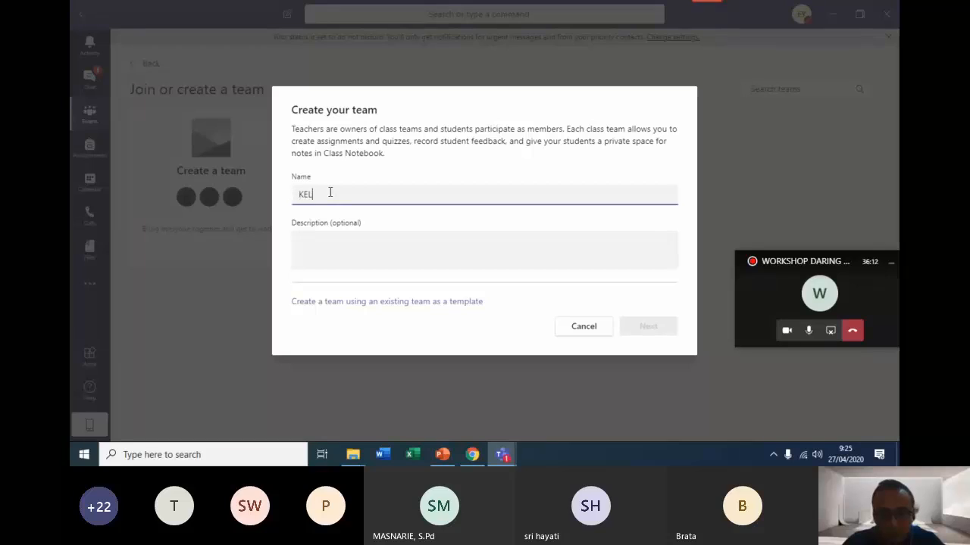
type("AS ")
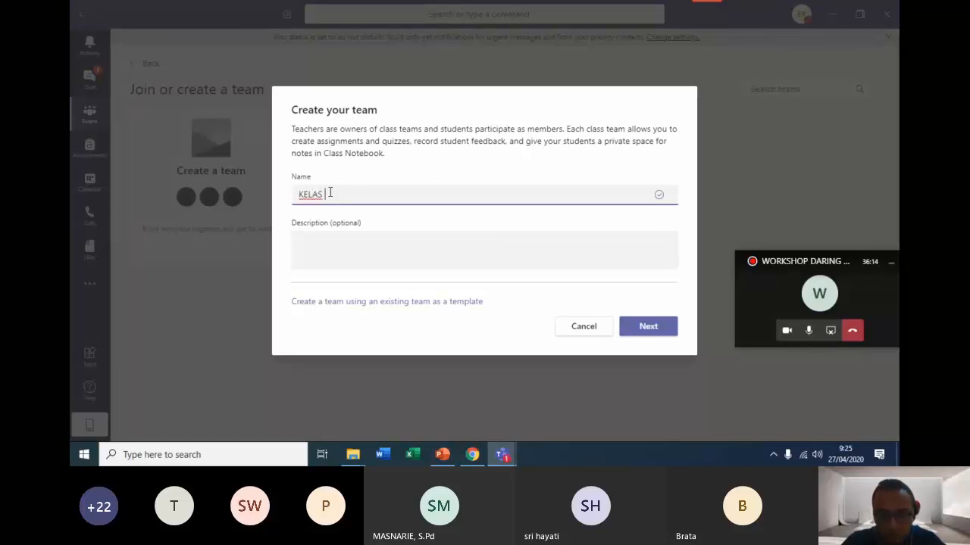
type("V SDN SRU")
key("BackSpace")
key("BackSpace")
type("U")
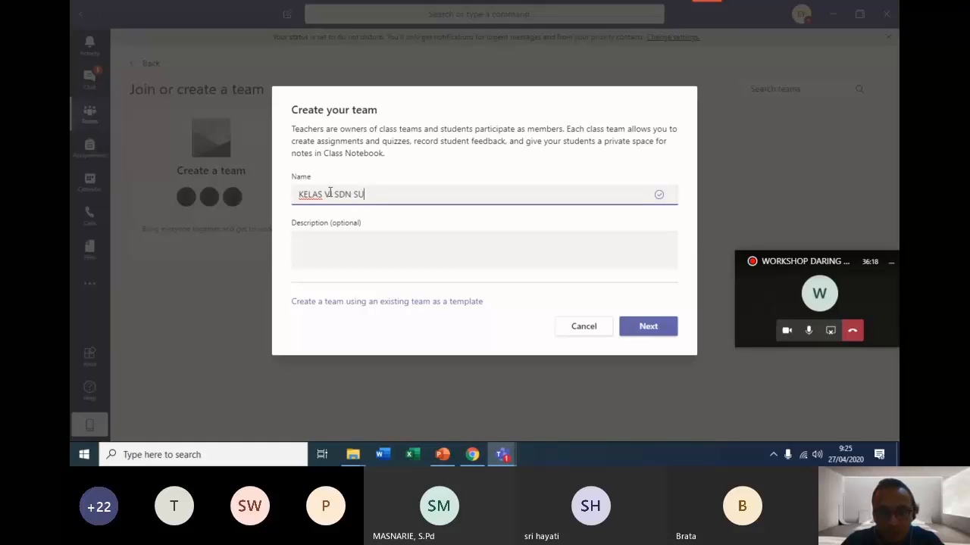
type("RUH")
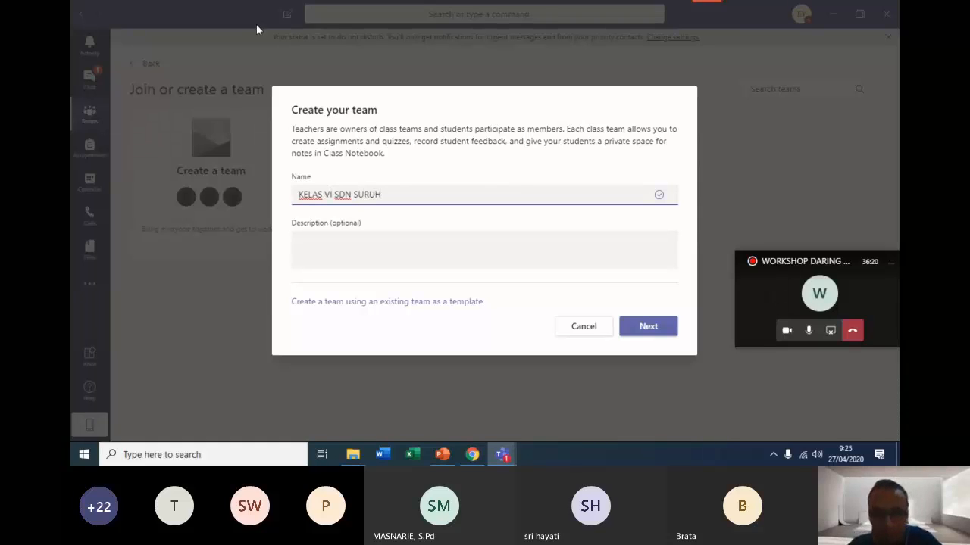
left_click(664, 331)
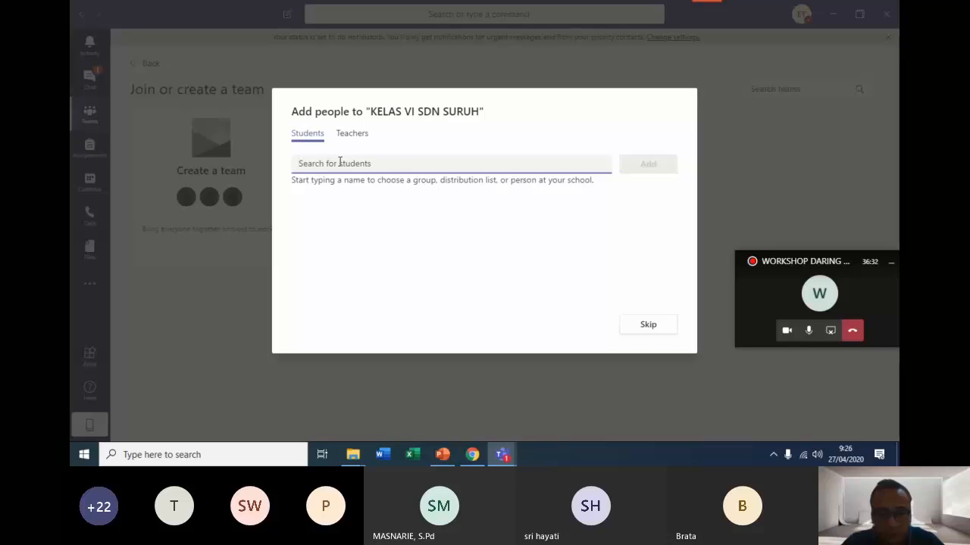
Search for a student by name and add the matching person to the new class team.
type("BRATA")
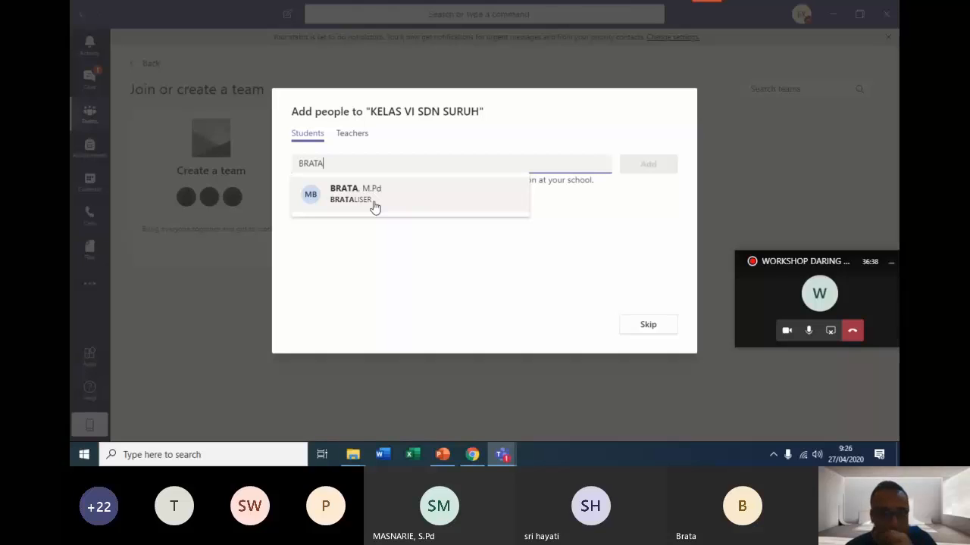
left_click(374, 198)
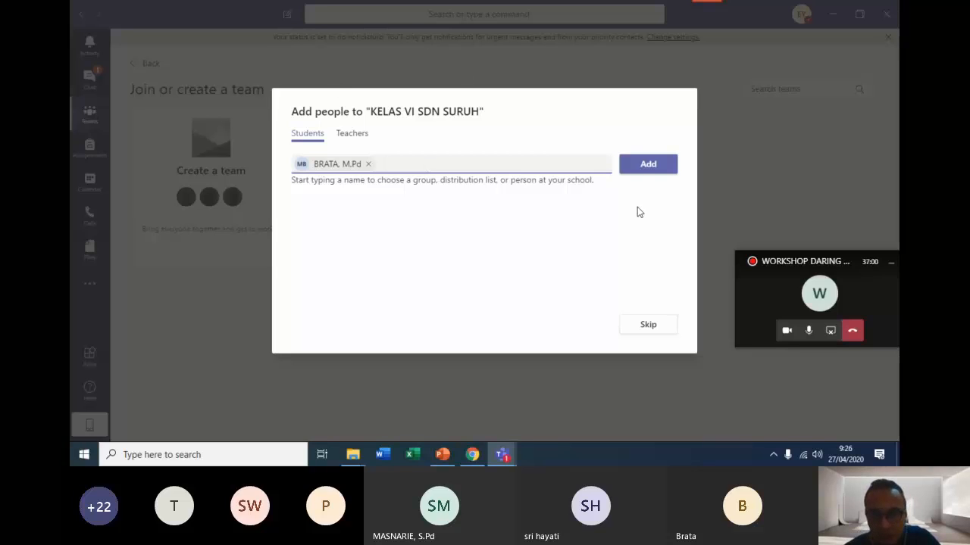
left_click(642, 171)
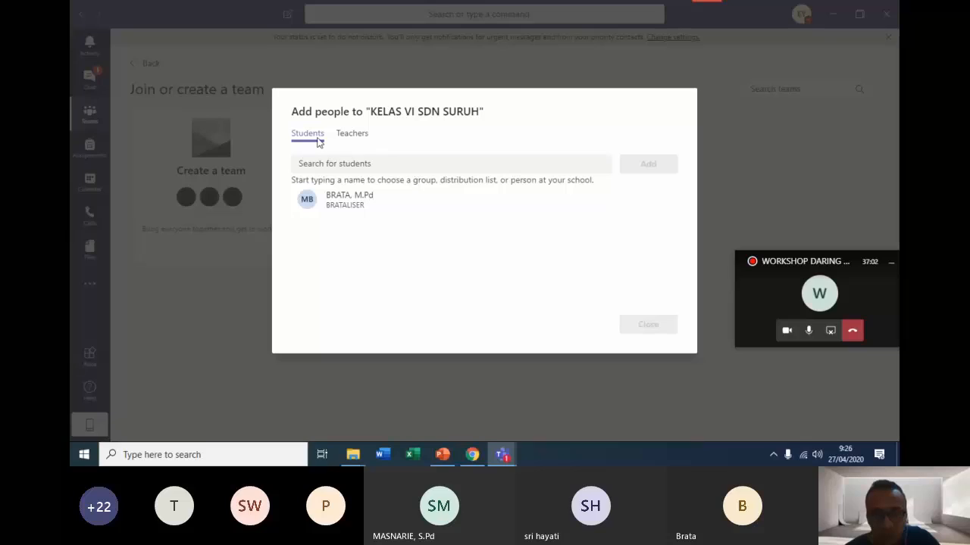
Review the teacher and student lists without adding a teacher, and finish adding people to the team.
left_click(353, 134)
left_click(343, 163)
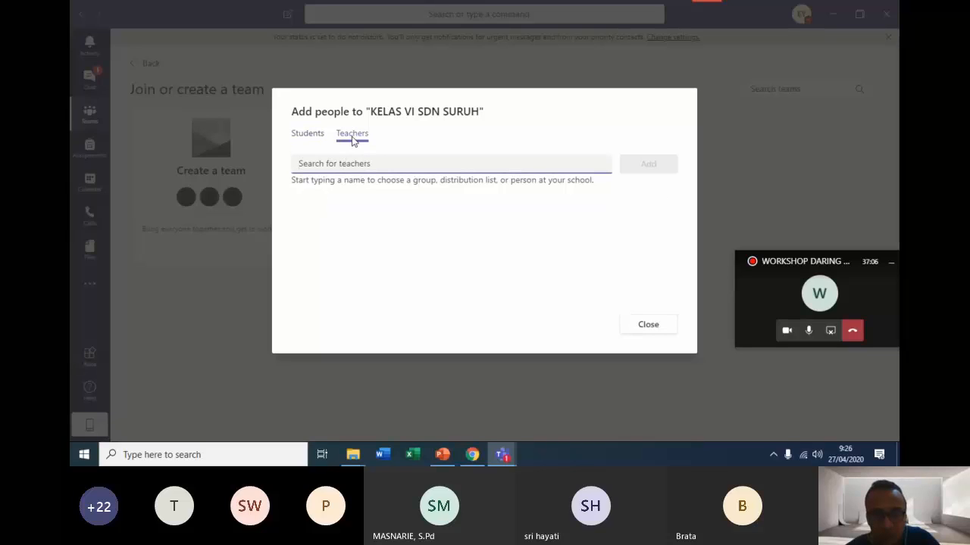
left_click(305, 137)
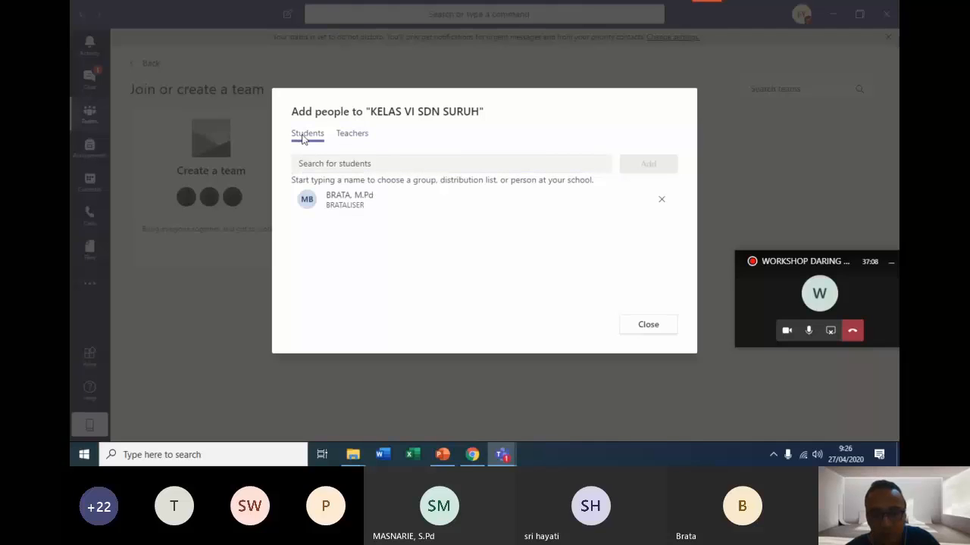
left_click(354, 136)
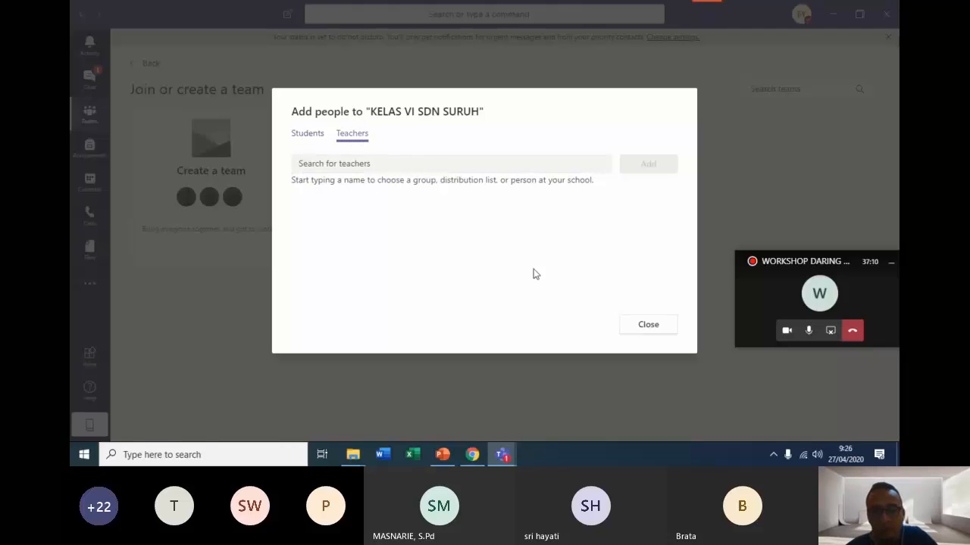
left_click(646, 327)
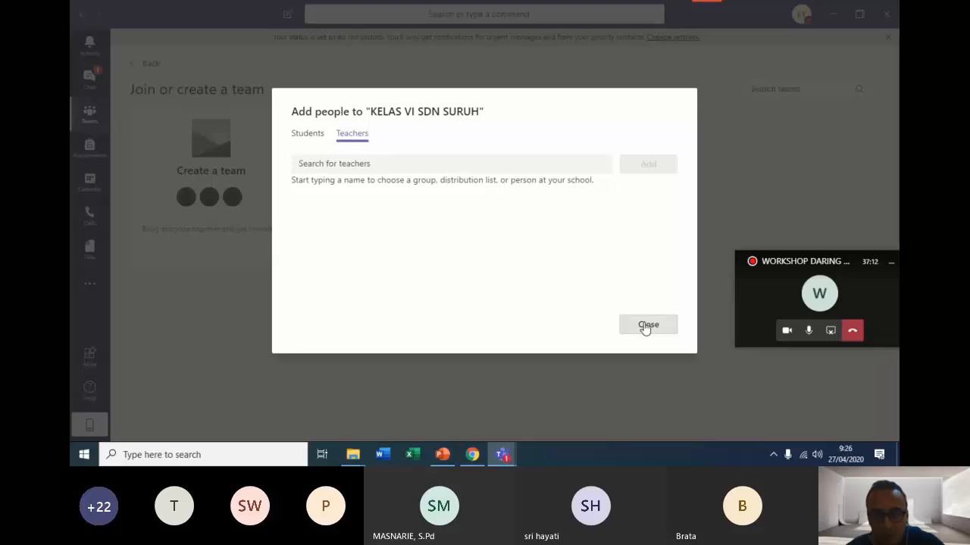
left_click(645, 327)
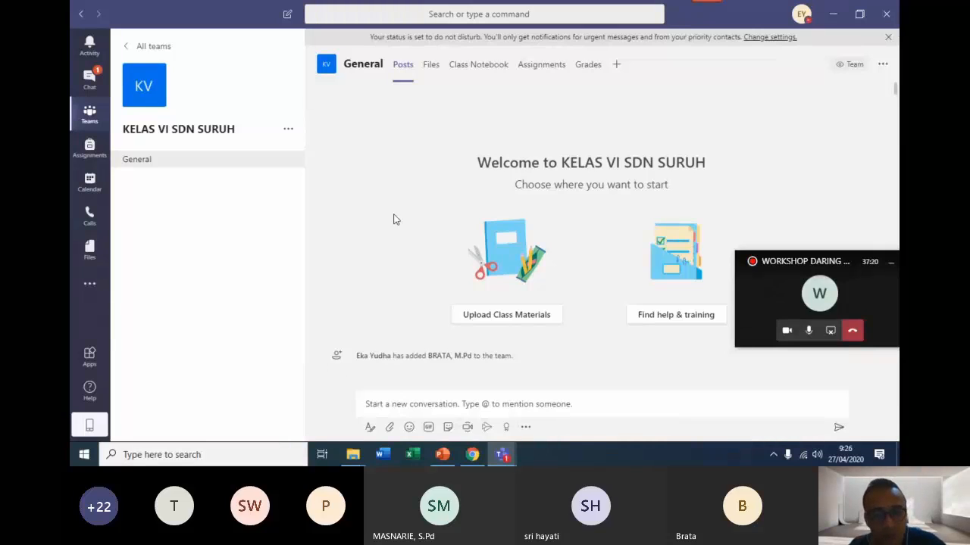
Generate a team code for KELAS VI SDN SURUH in its team management settings.
left_click(288, 131)
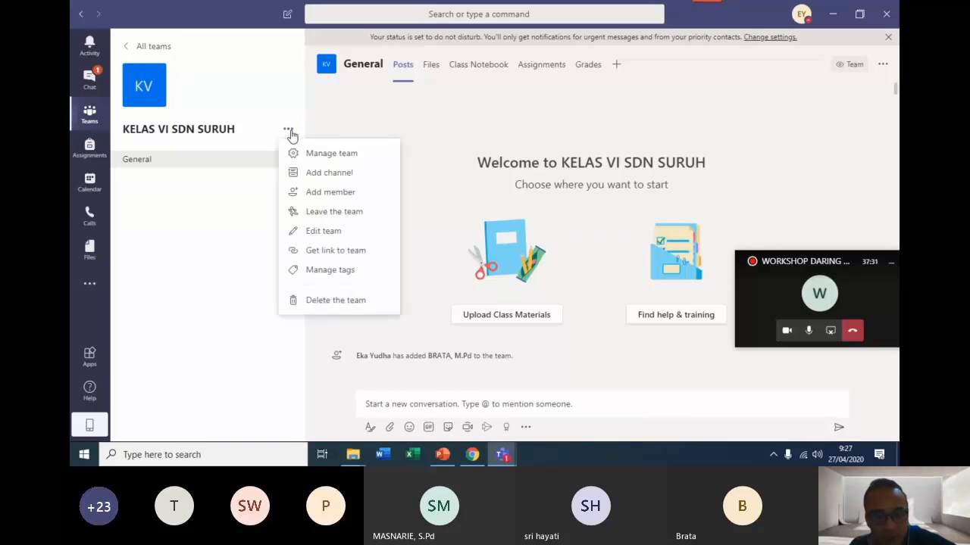
left_click(339, 154)
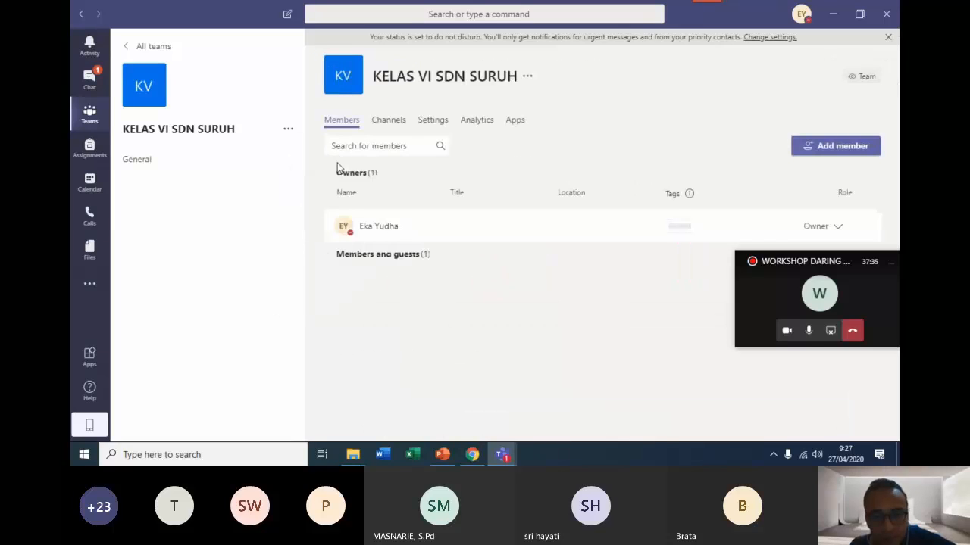
left_click(434, 123)
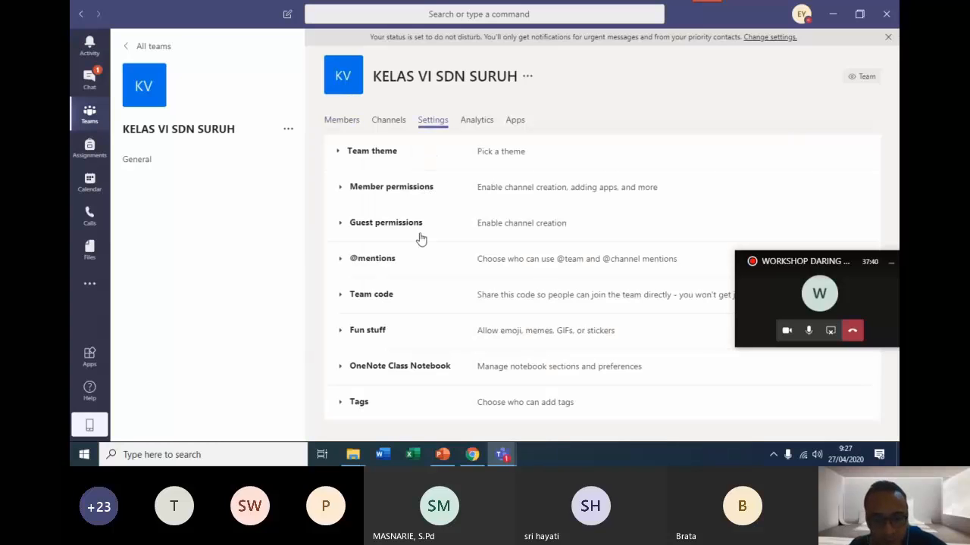
left_click(376, 301)
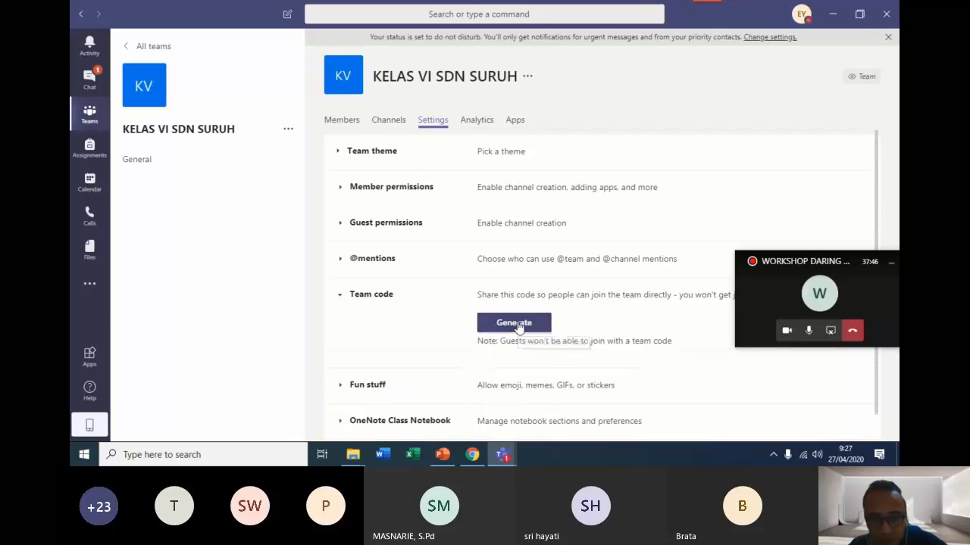
left_click(549, 331)
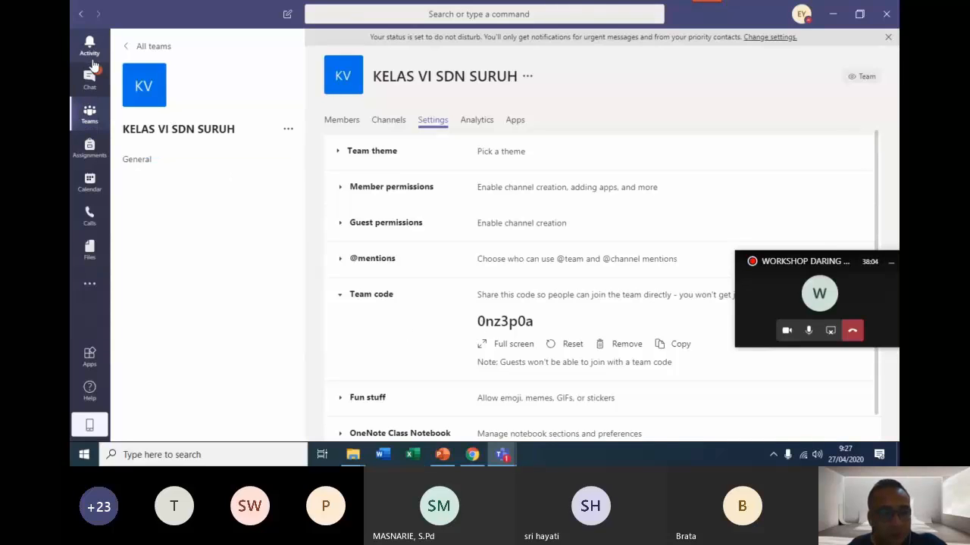
View the WORKSHOP DARING PGRI team's General channel, and return to the overview of all teams.
left_click(94, 115)
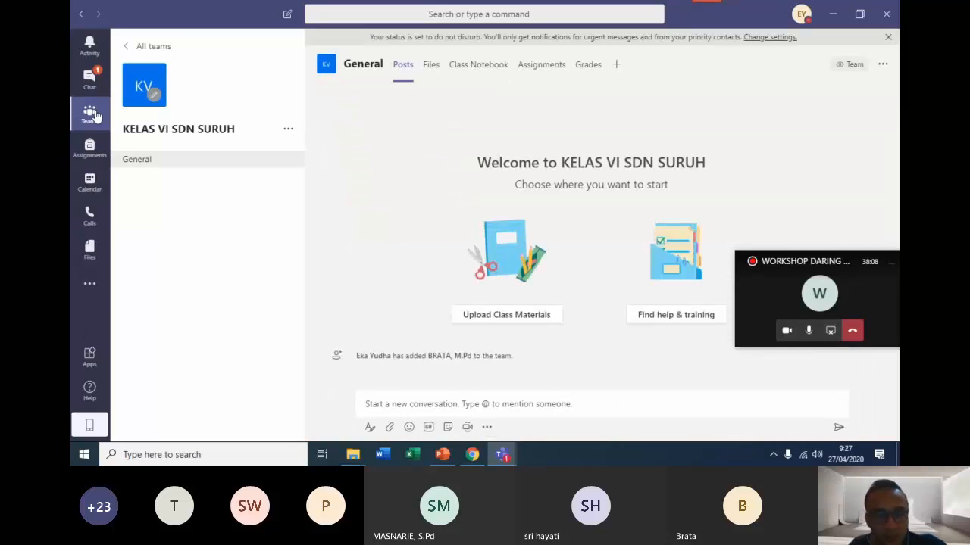
left_click(89, 114)
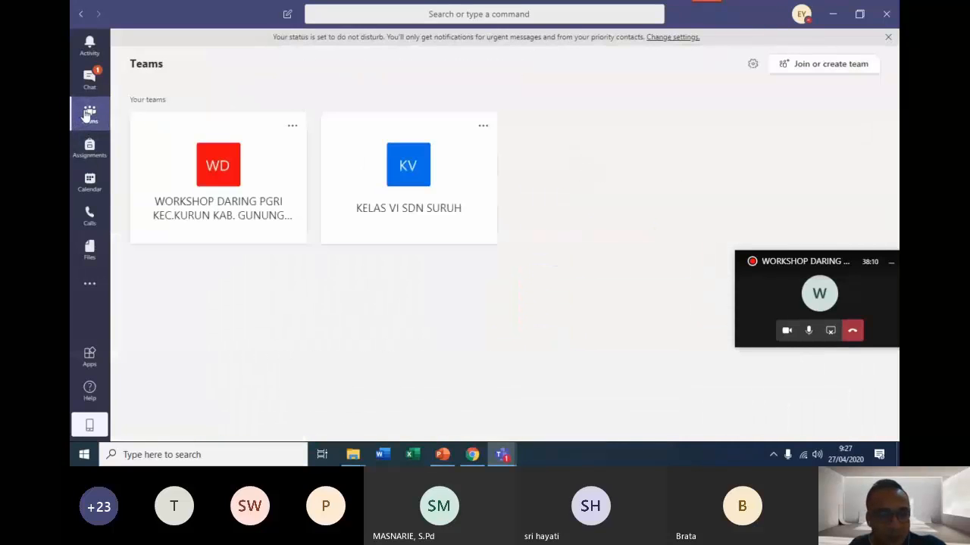
left_click(208, 177)
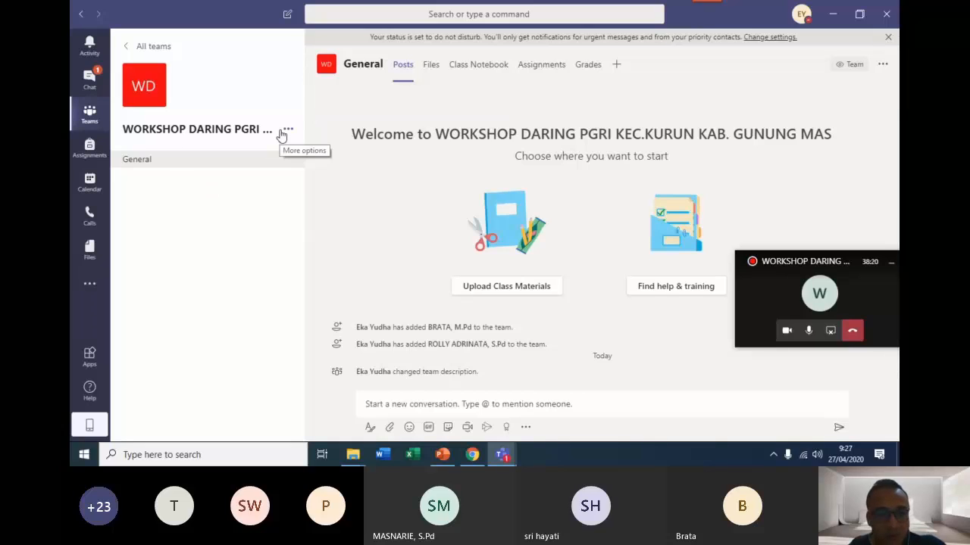
left_click(98, 121)
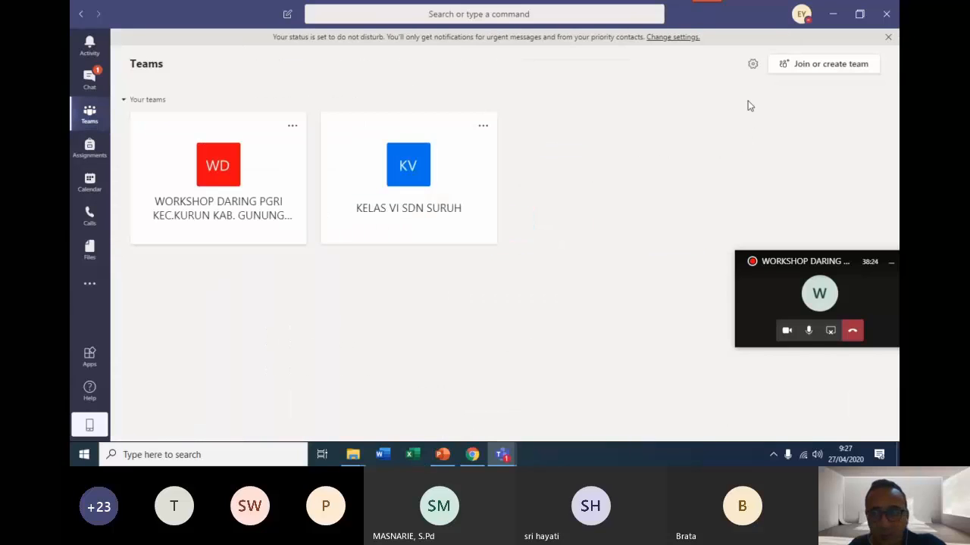
Show where a code is entered to join a team, and go back to the teams overview.
left_click(836, 65)
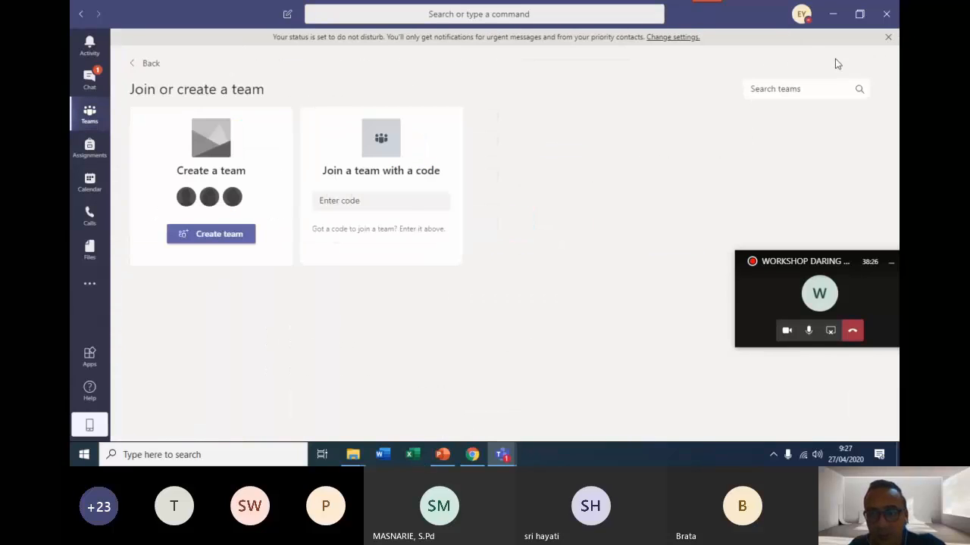
left_click(387, 203)
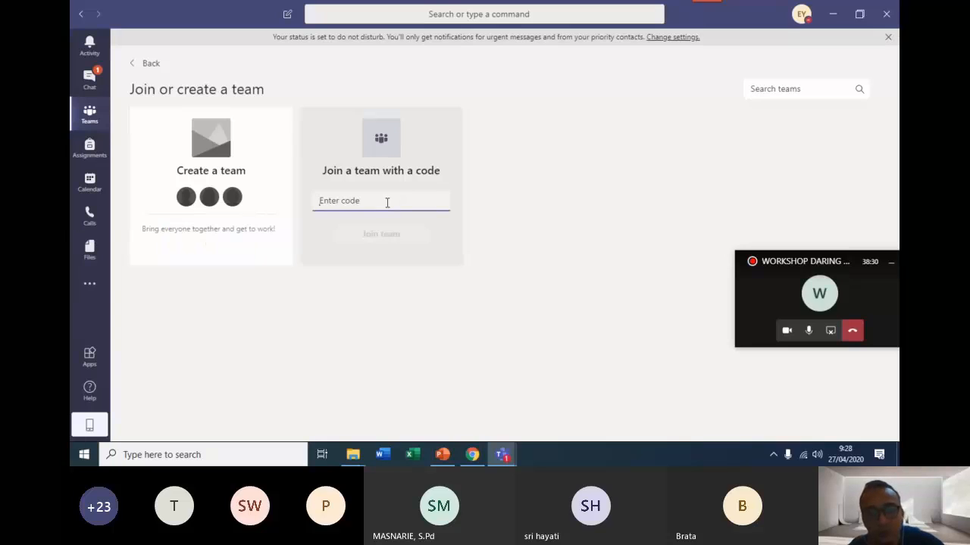
left_click(89, 116)
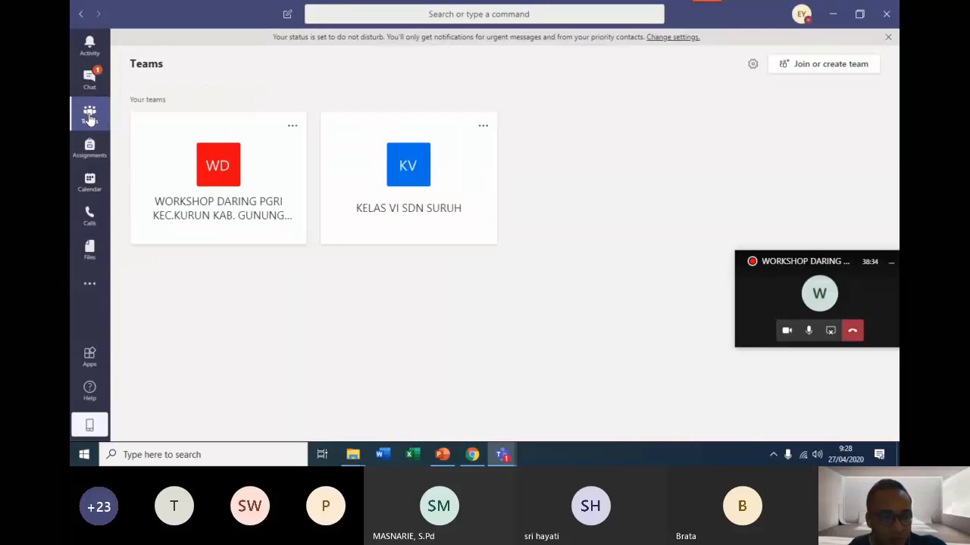
Generate a team code for the WORKSHOP DARING PGRI team in its team management settings.
left_click(222, 193)
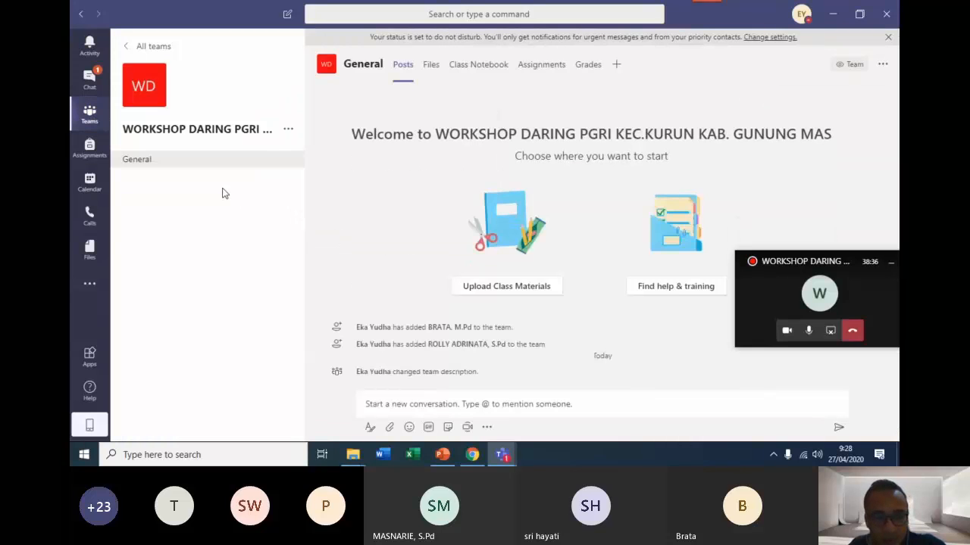
left_click(288, 131)
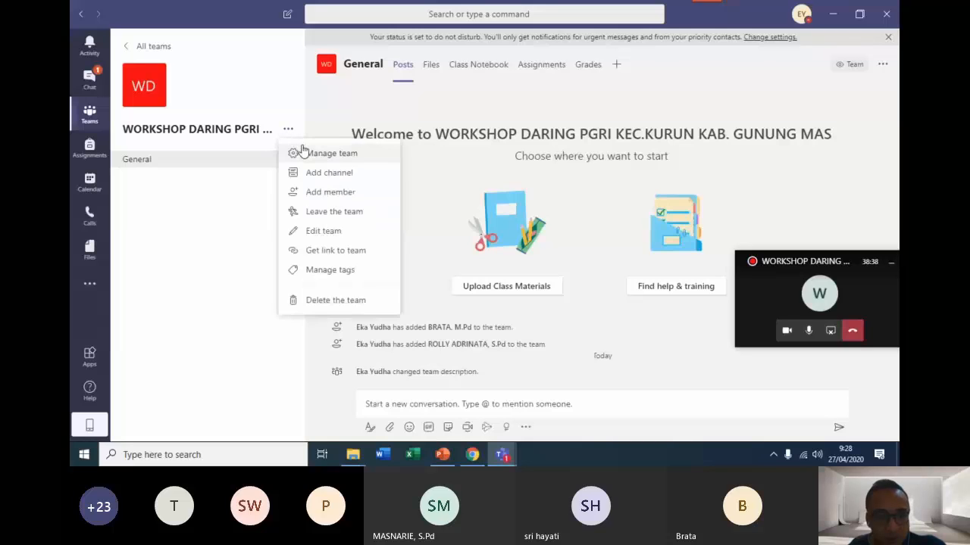
left_click(302, 152)
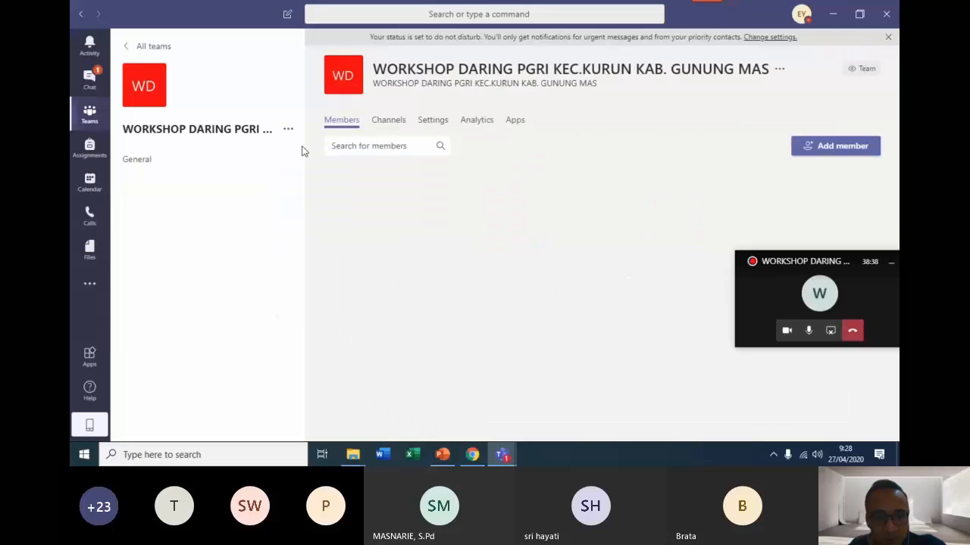
left_click(438, 124)
left_click(381, 300)
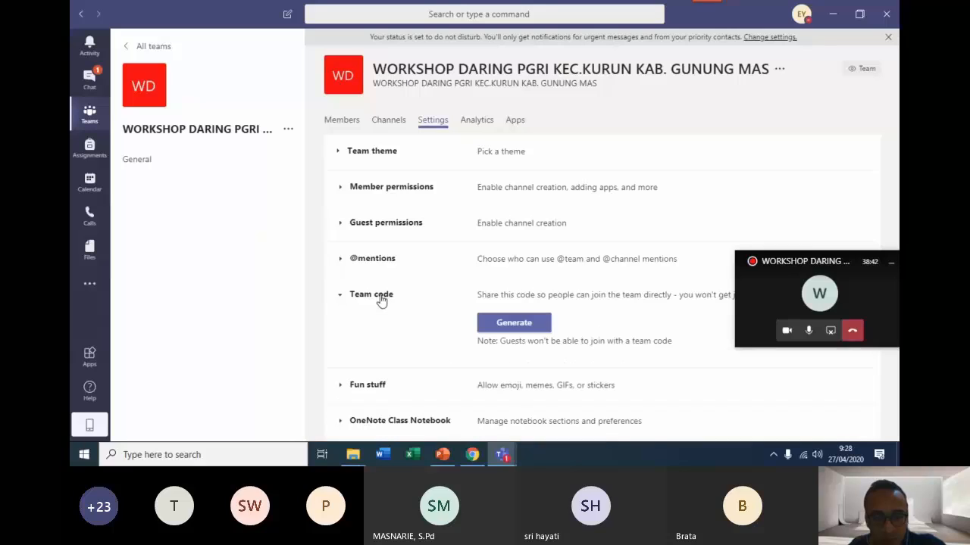
left_click(497, 323)
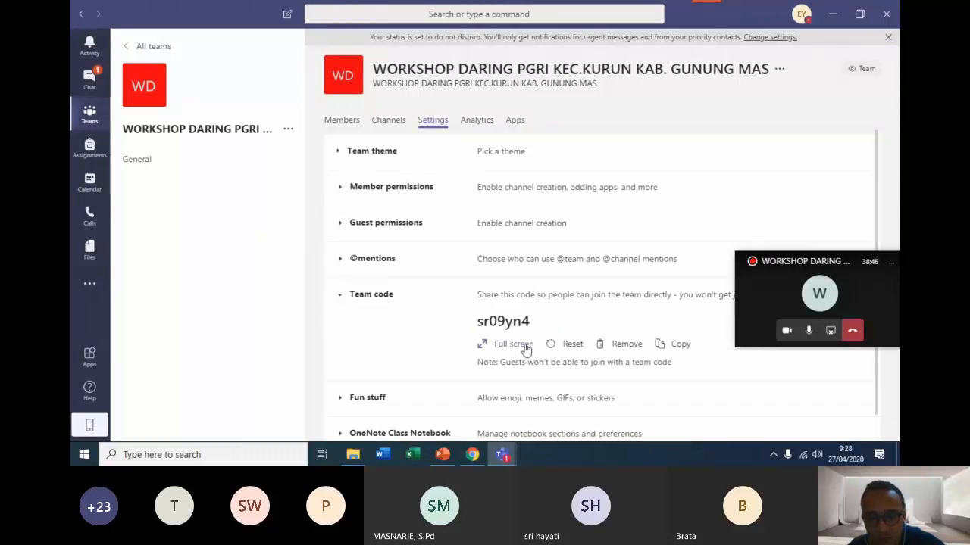
Display the WORKSHOP DARING PGRI team code full screen and copy the entire code.
left_click(524, 345)
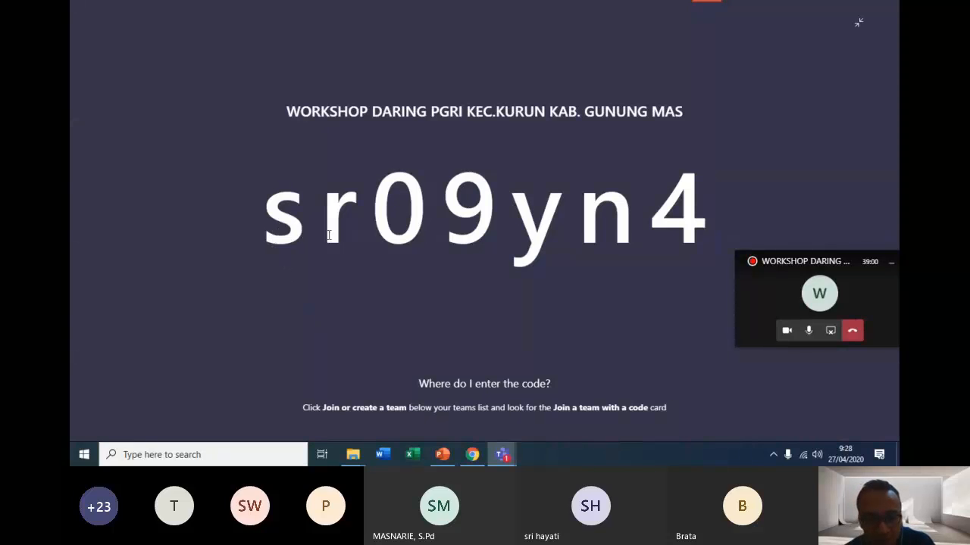
left_click_drag(329, 236, 709, 226)
key("ctrl+c")
left_click(297, 237)
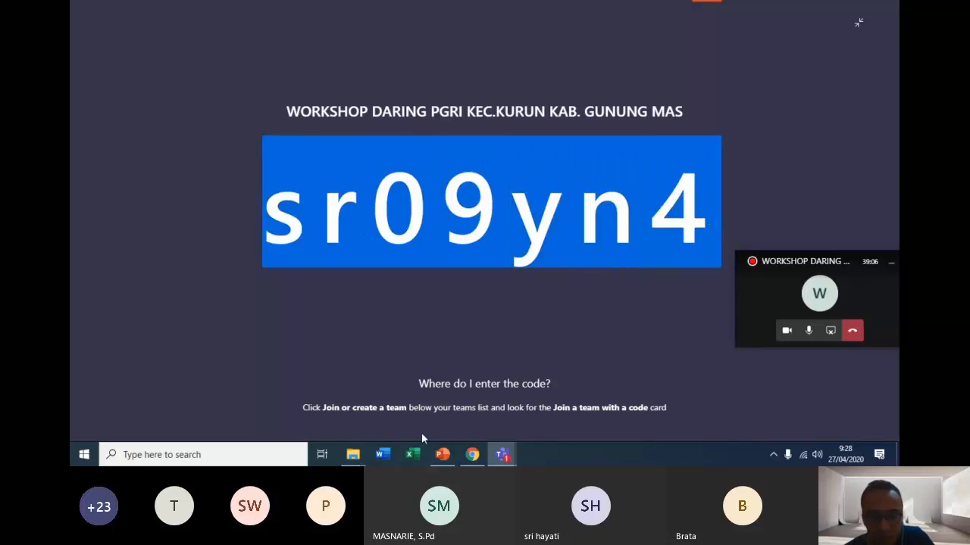
Switch to WhatsApp in the Chrome browser and send the copied team code to the Daring PGRI Kurun group chat.
left_click(472, 454)
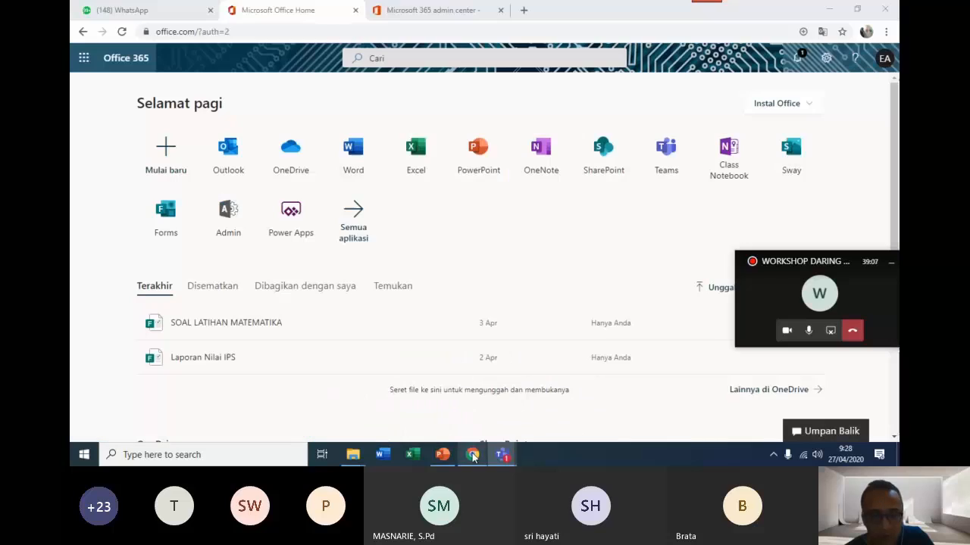
left_click(129, 11)
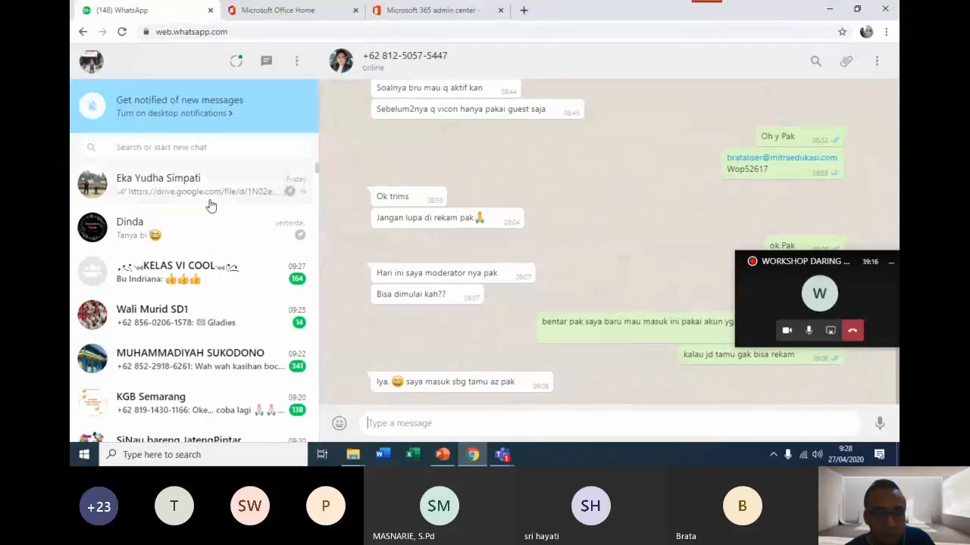
scroll(221, 231, "down", 4)
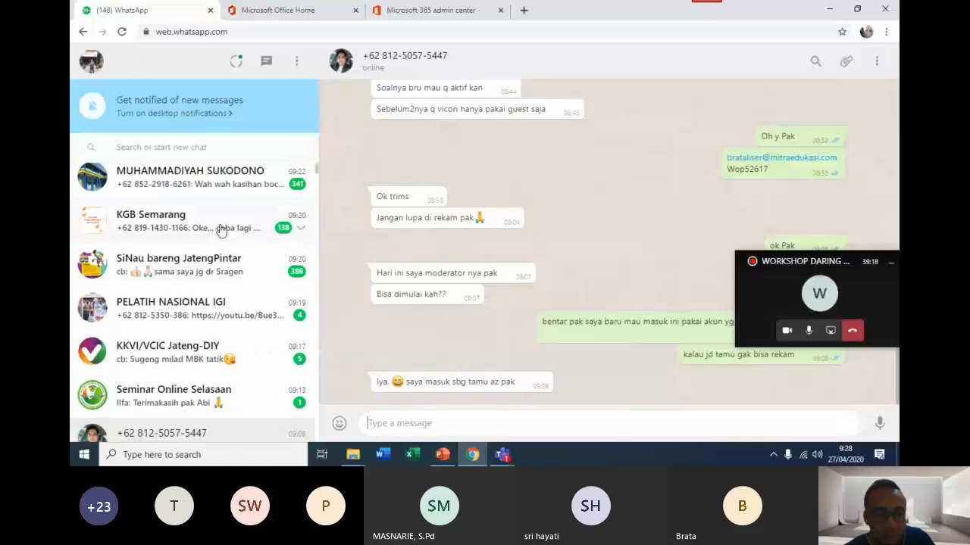
scroll(220, 230, "down", 5)
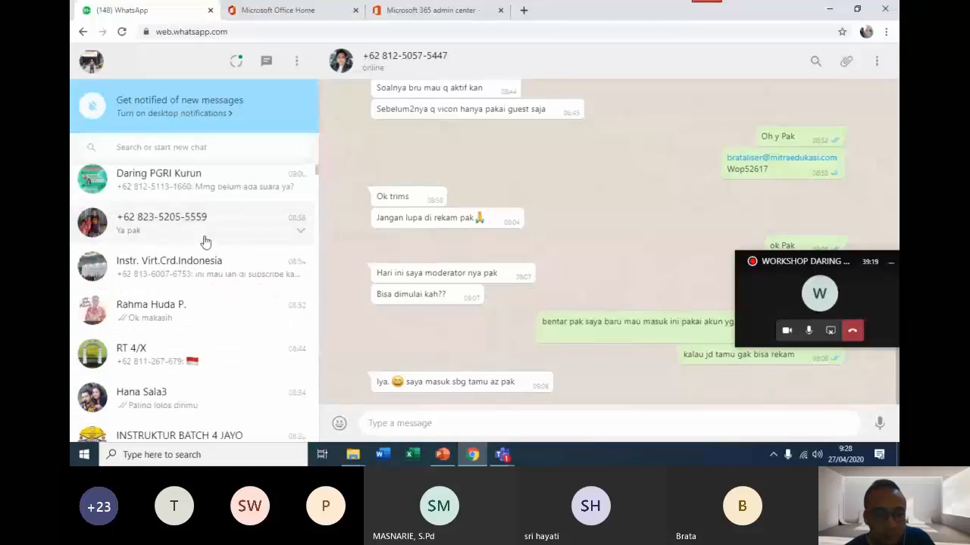
left_click(210, 182)
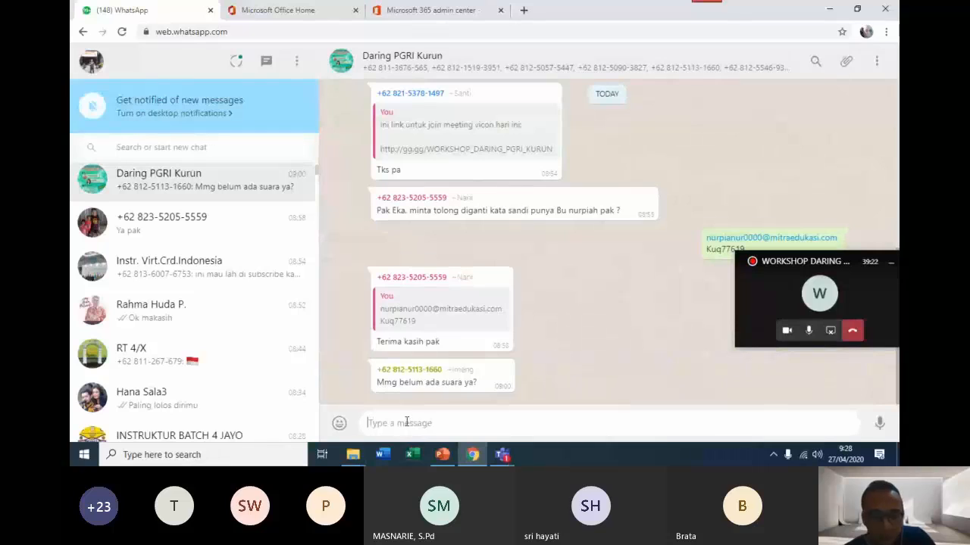
key("ctrl+v")
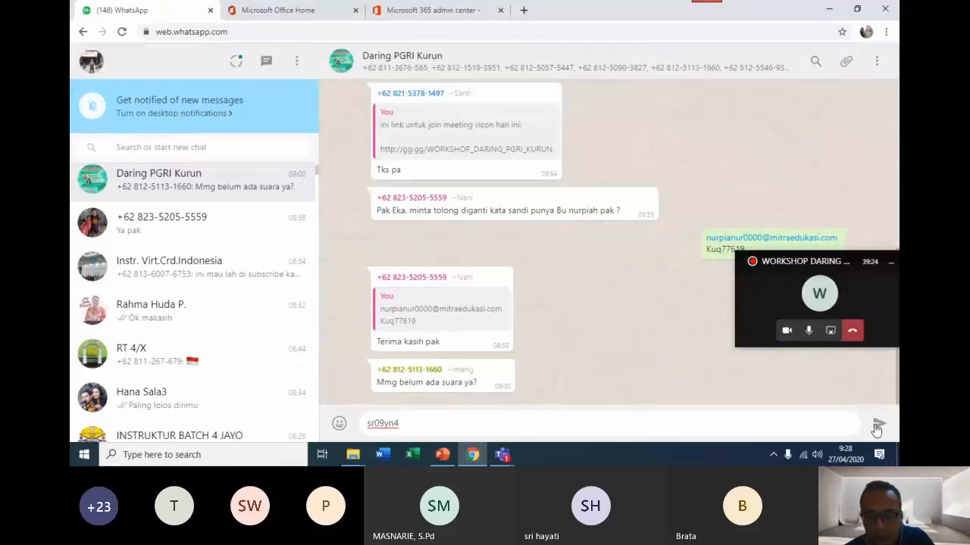
left_click(876, 426)
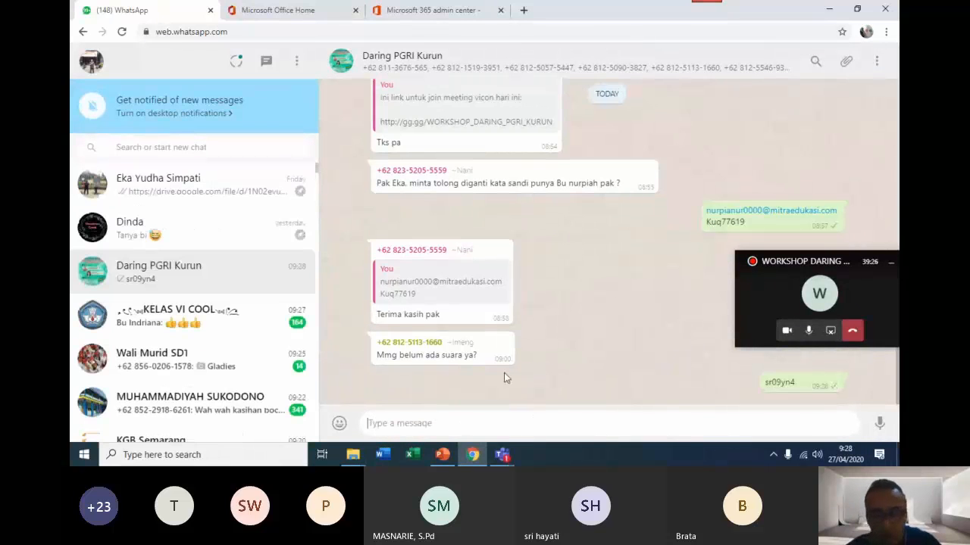
Switch back to Microsoft Teams and close the full-screen display of the team code.
left_click(503, 456)
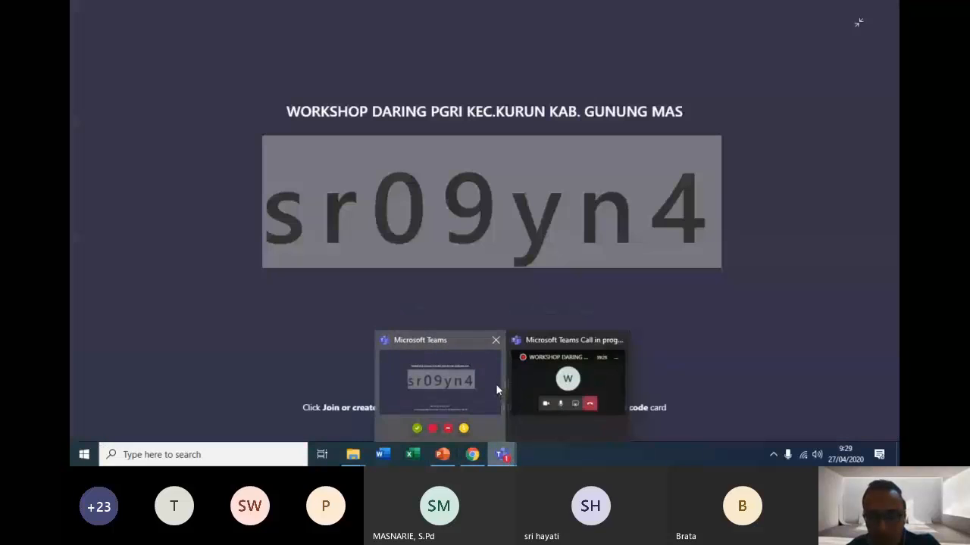
left_click(496, 384)
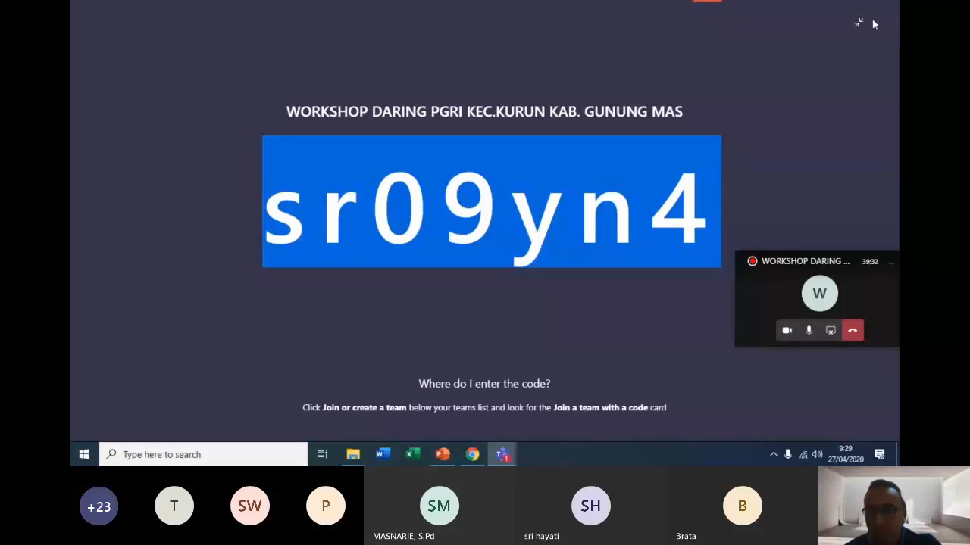
left_click(638, 380)
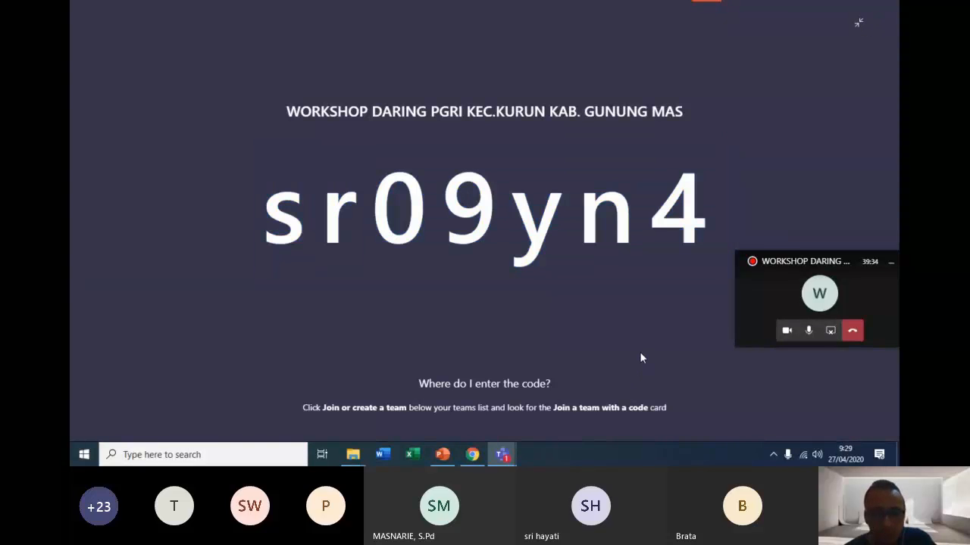
key("Escape")
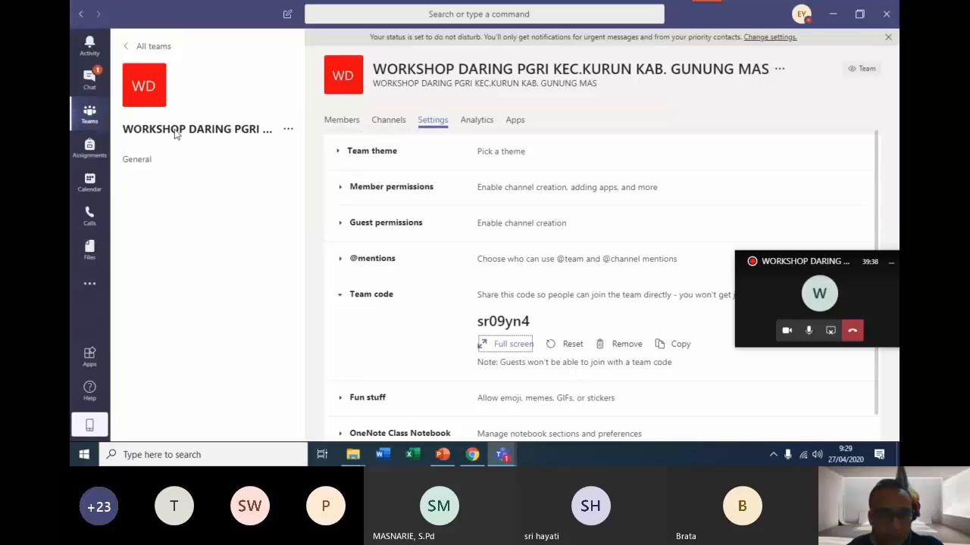
Show the General channel's posts and conversation box, and open the channel's files for uploading class materials.
left_click(89, 116)
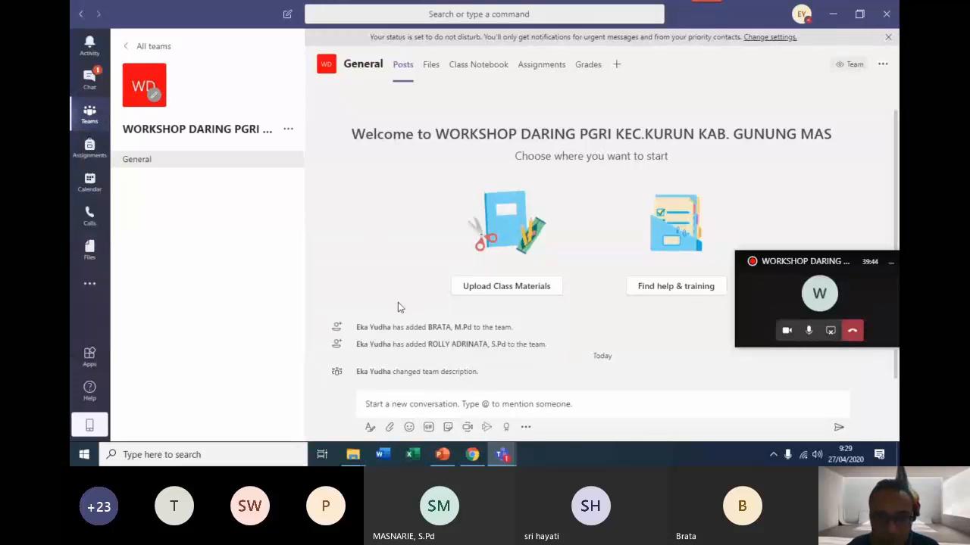
left_click(405, 403)
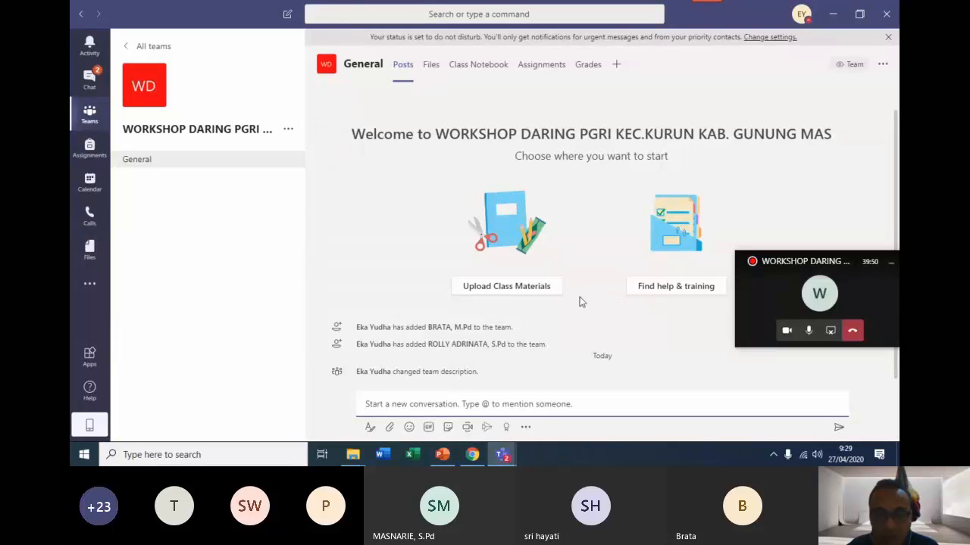
left_click(510, 288)
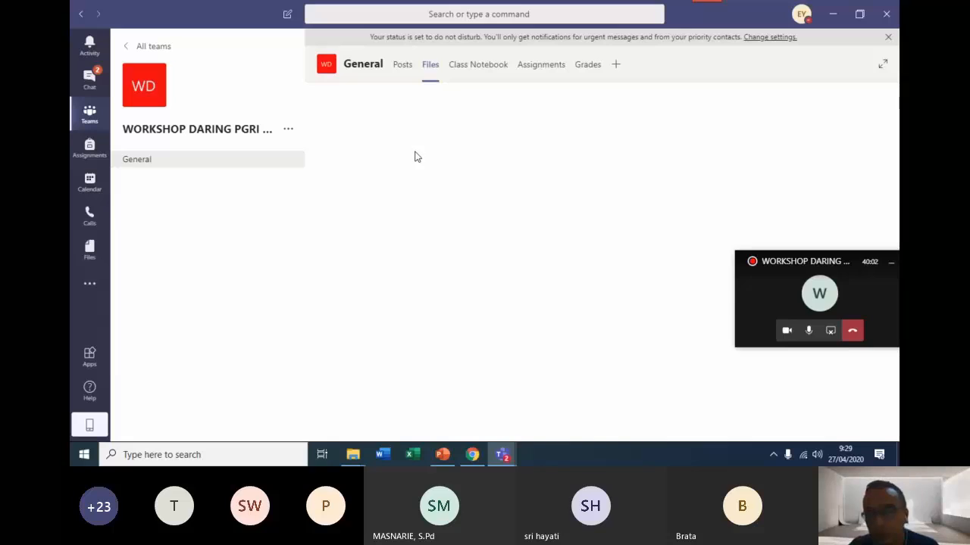
left_click(430, 65)
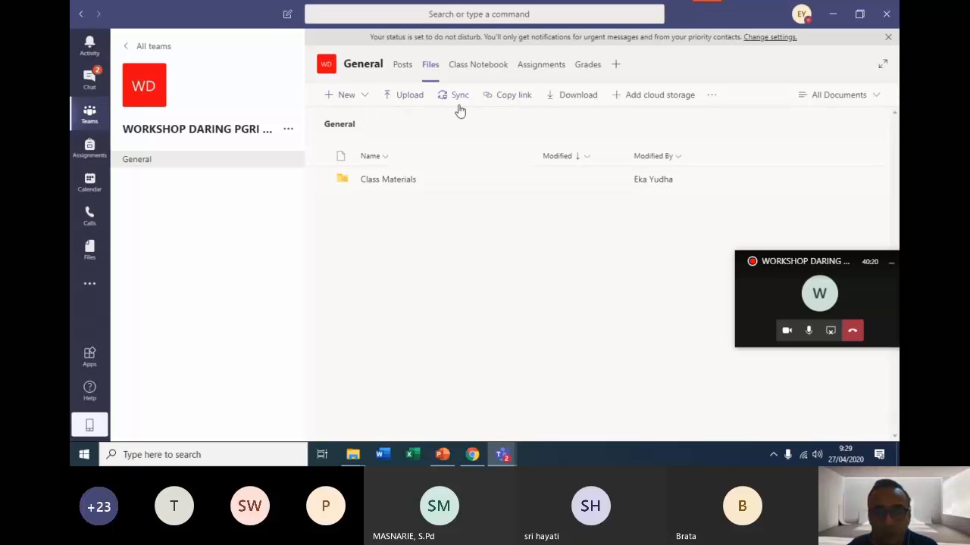
Upload the PDF JADWAL WOKSHOP DARING from the PELATIHAN 365 KEC. KURUN folder on drive D: to the General channel's files.
left_click(410, 96)
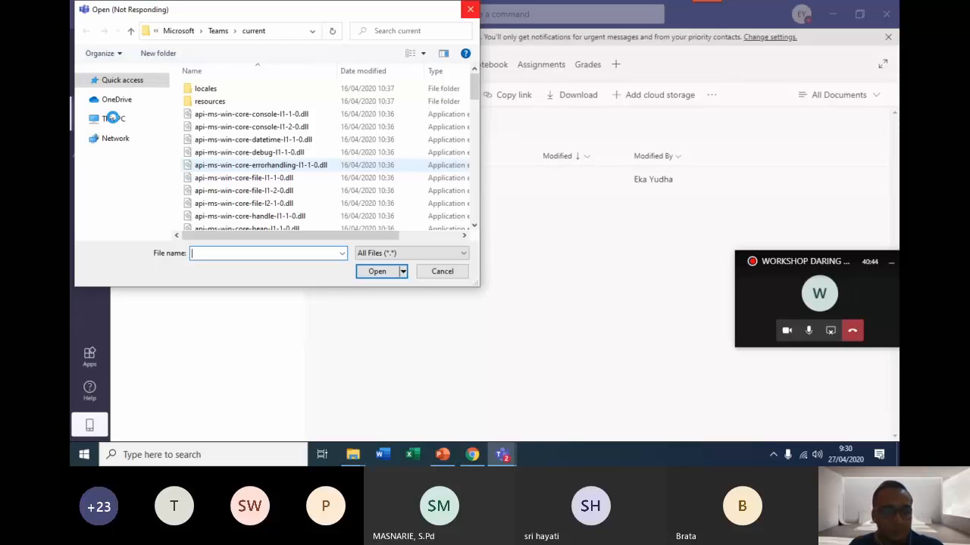
left_click(113, 118)
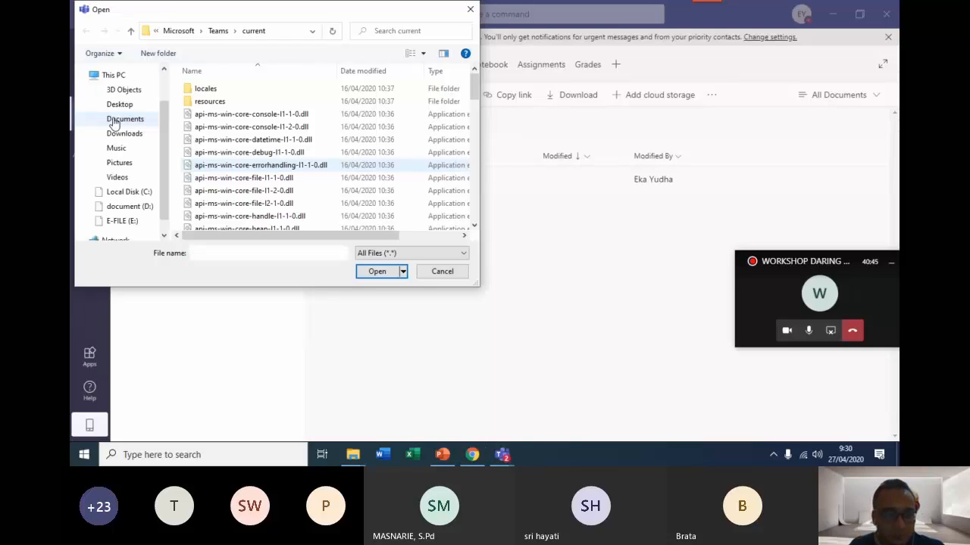
left_click(130, 206)
scroll(242, 195, "down", 5)
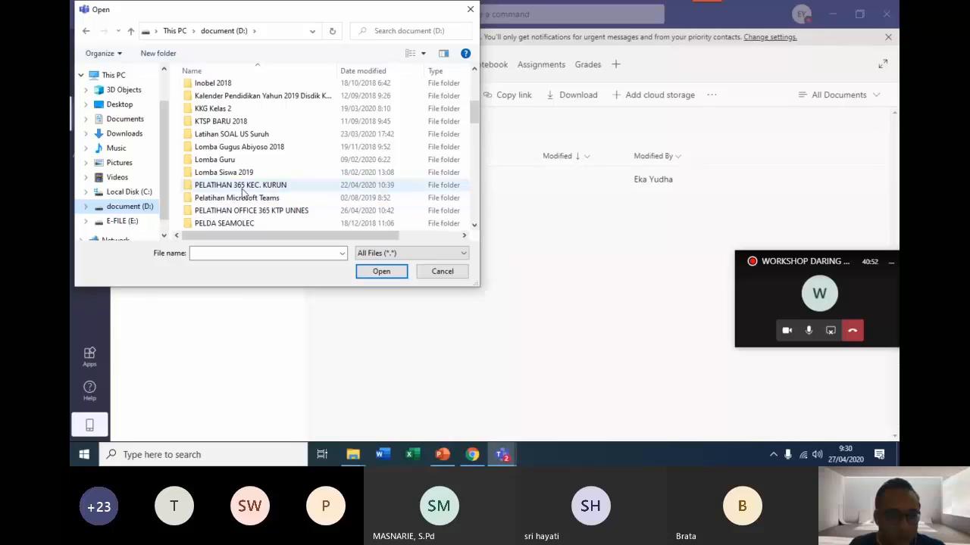
left_click(242, 188)
double_click(242, 188)
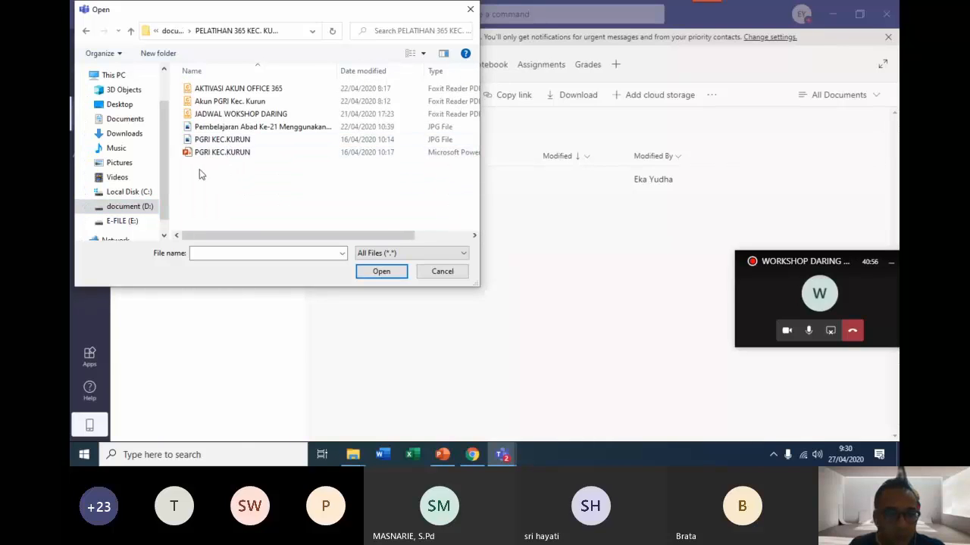
left_click(244, 119)
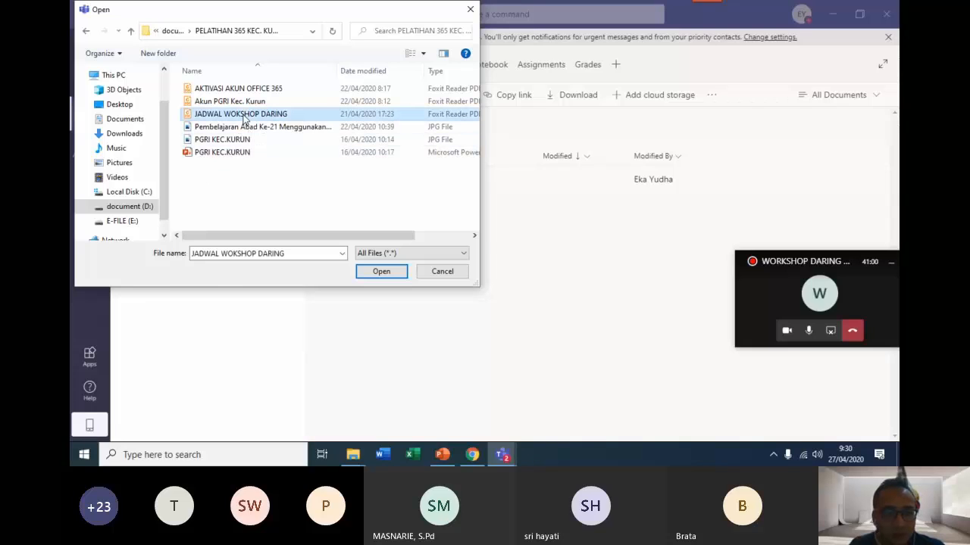
left_click(375, 271)
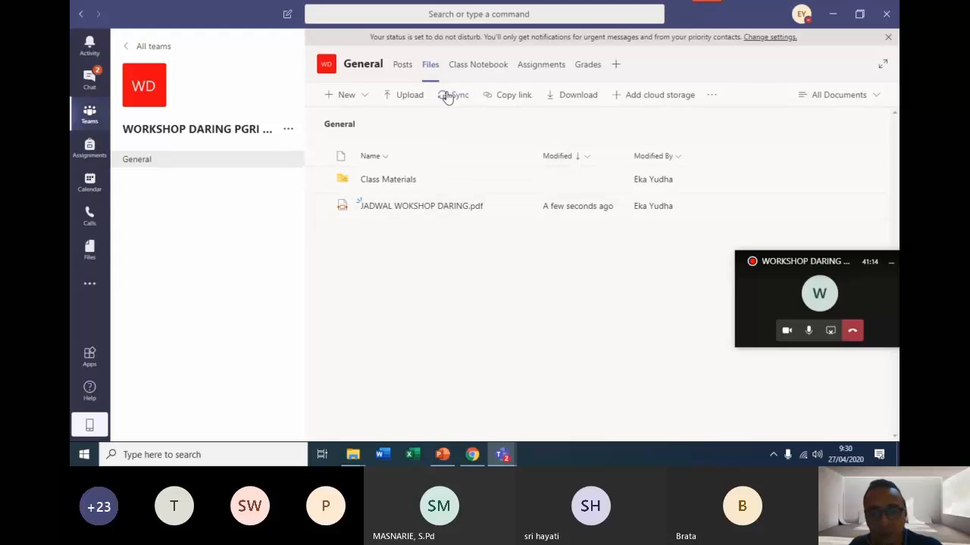
View the Class Notebook page, and start a new assignment for the WORKSHOP DARING PGRI team.
left_click(478, 66)
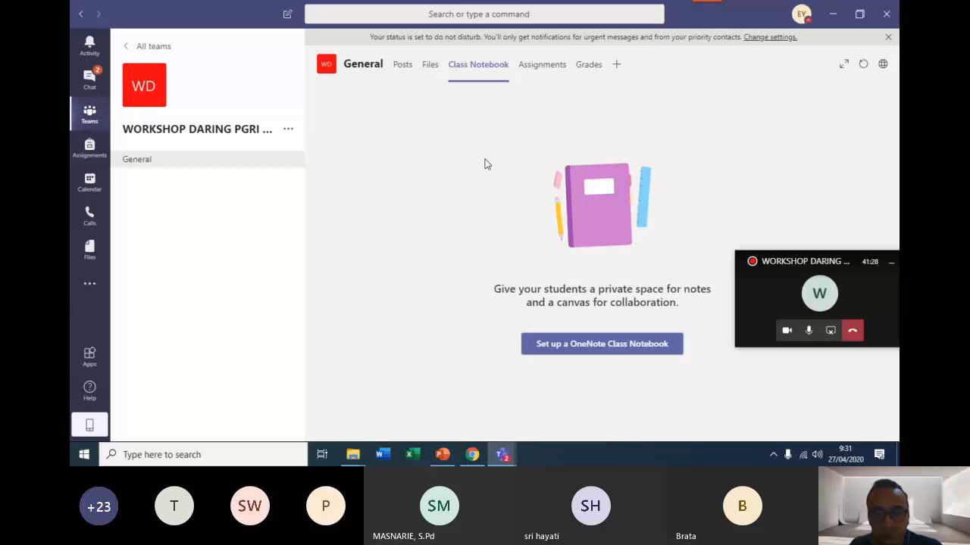
left_click(542, 68)
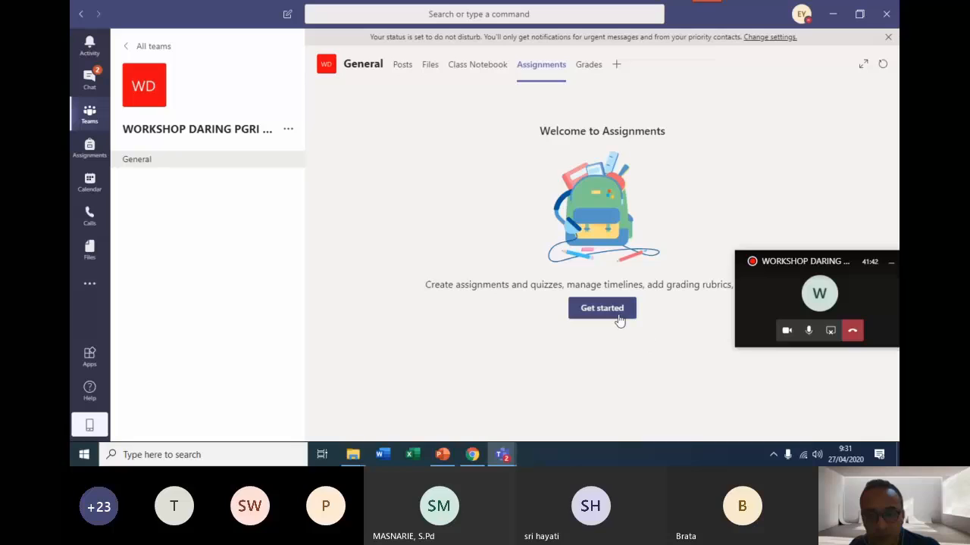
left_click(618, 315)
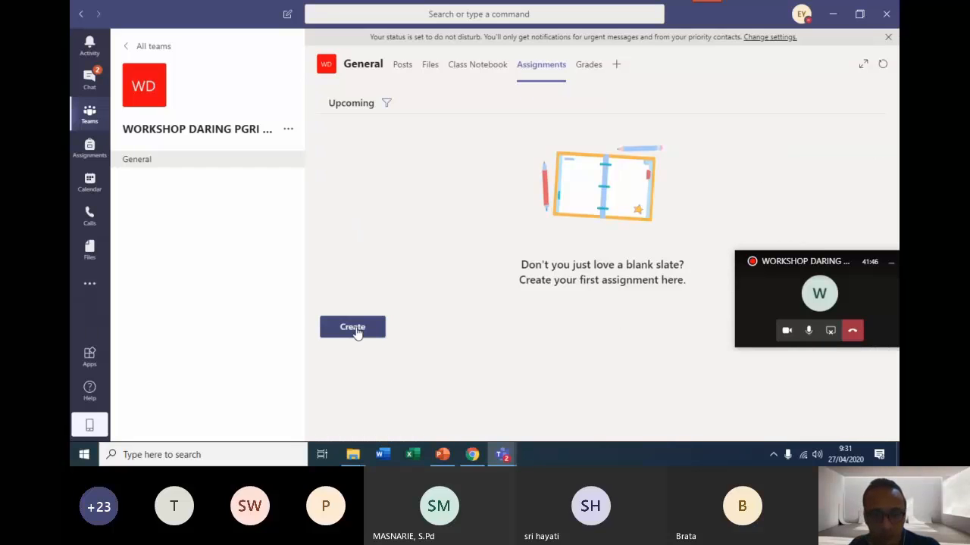
left_click(356, 332)
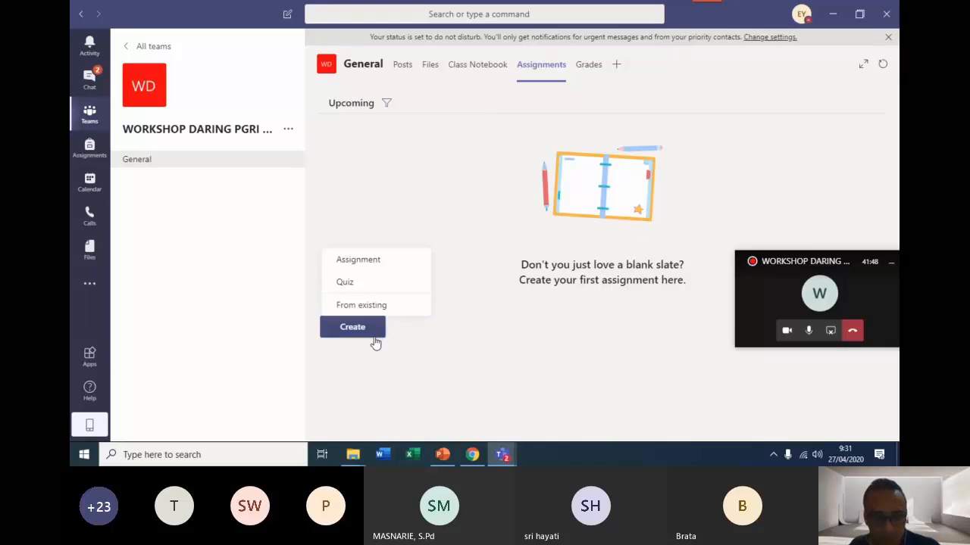
left_click(378, 262)
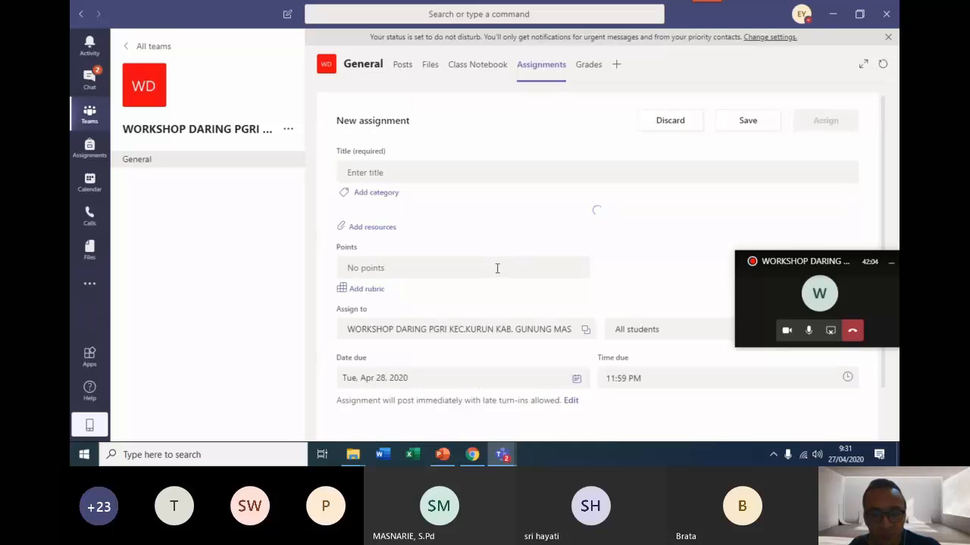
Enter TUGAS MICROSOFT SWAY as the title of the new assignment.
left_click(408, 175)
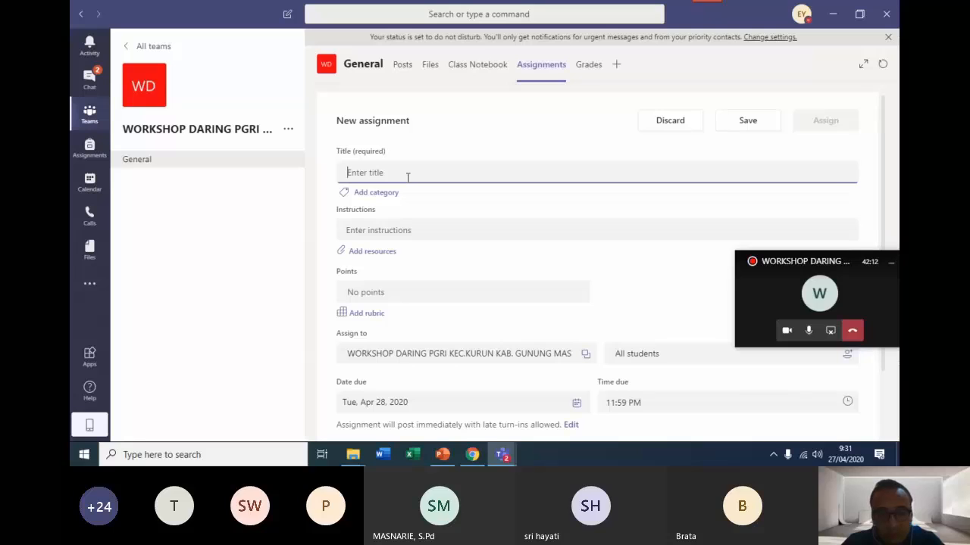
type("TU")
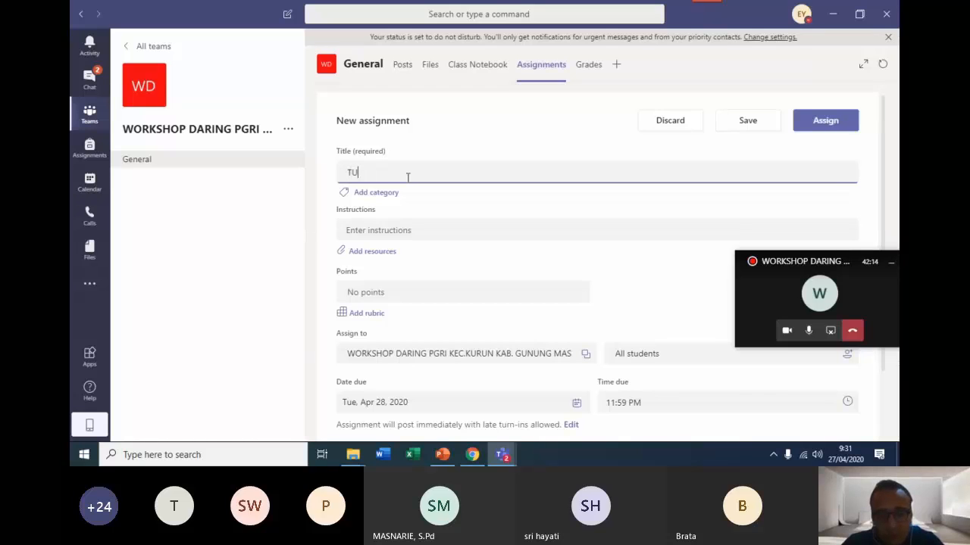
type("GAS MICR")
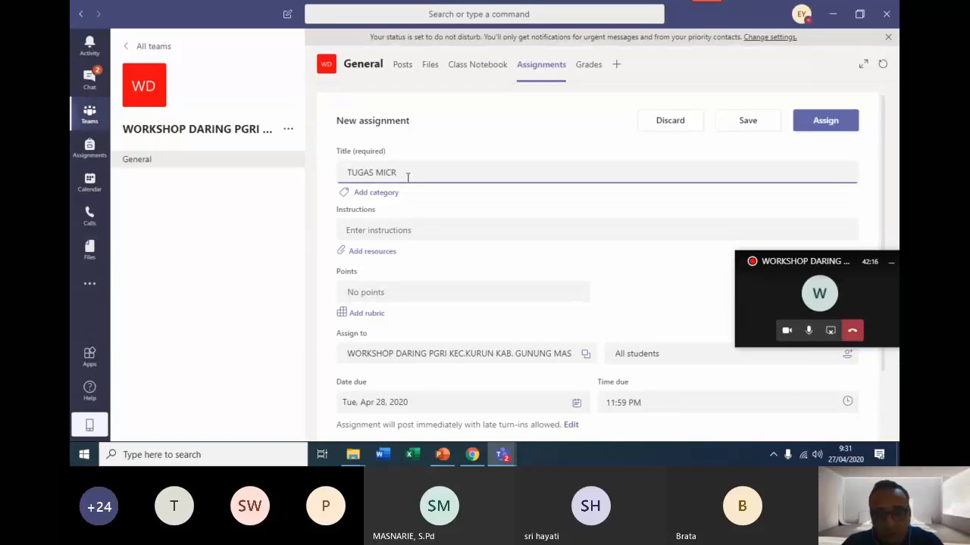
type("OSOFT SWAY")
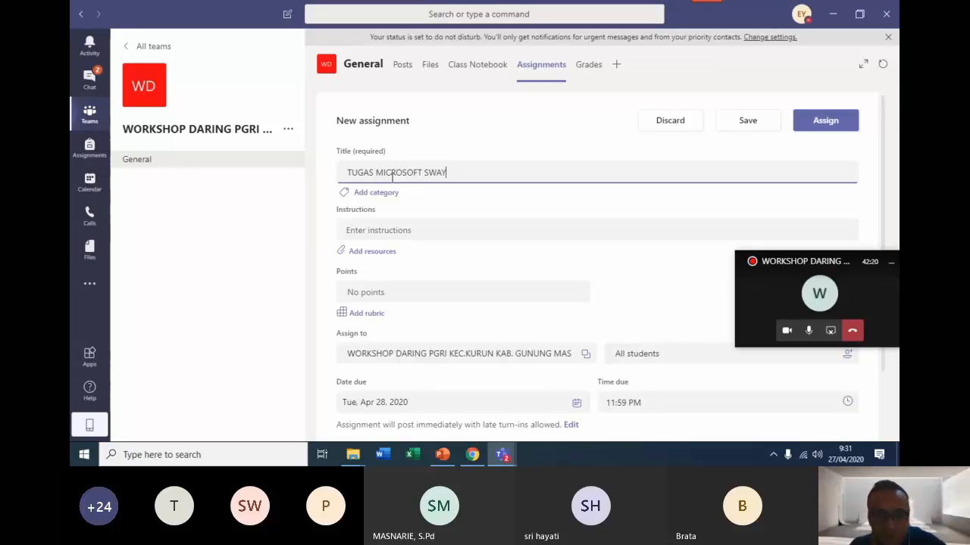
Enter the assignment instructions MASUKKAN LINK SWAY DALAM TUGAS INI.
left_click(398, 232)
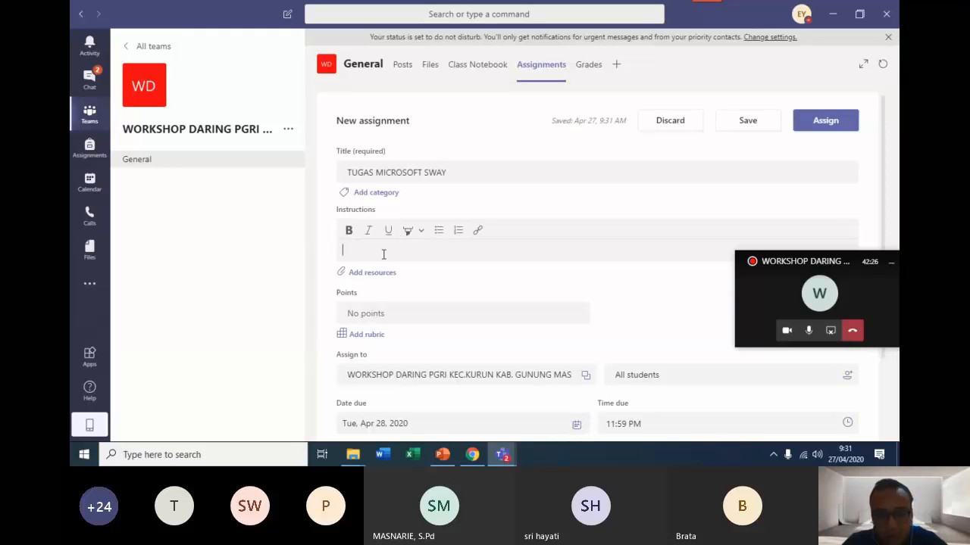
type("MASUKKA")
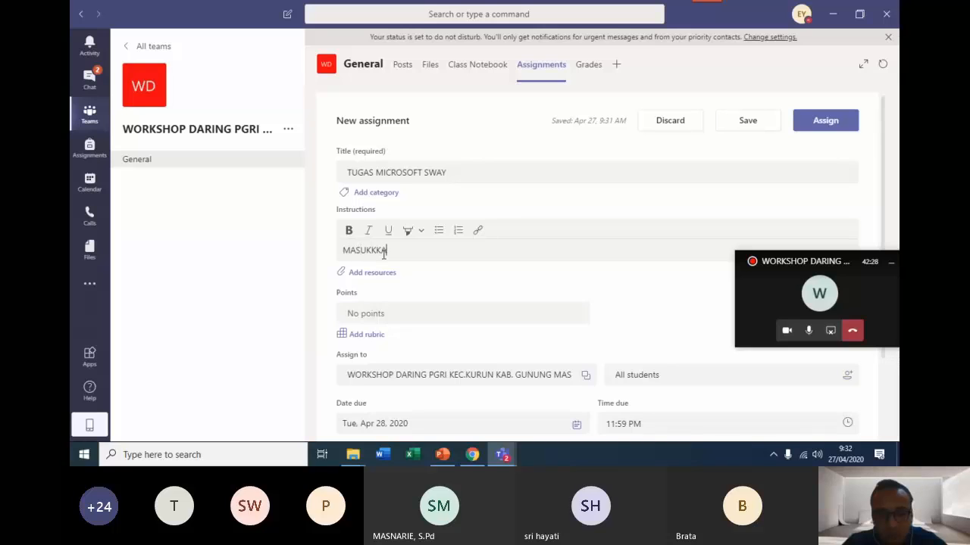
key("BackSpace")
type("AN LINK SWAY DALAM")
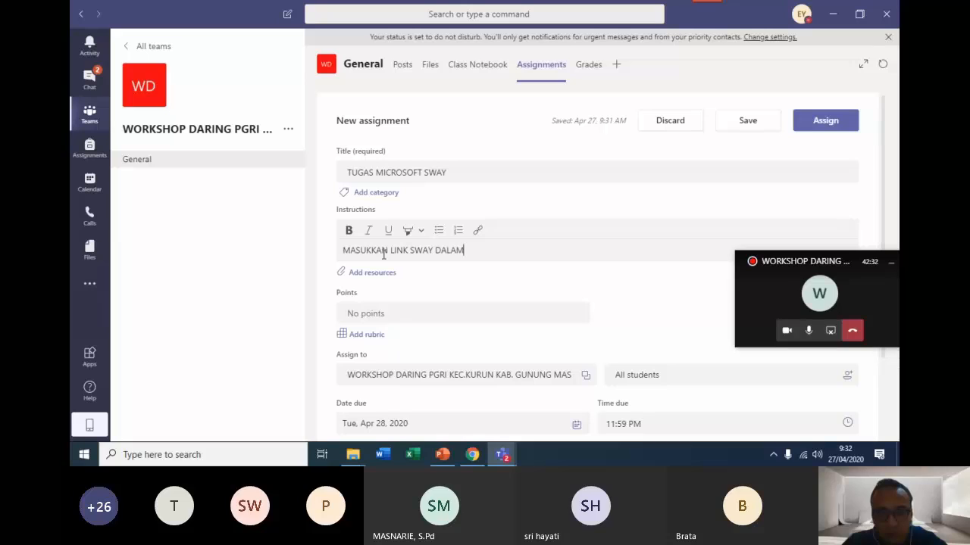
type(" TUGAS INI")
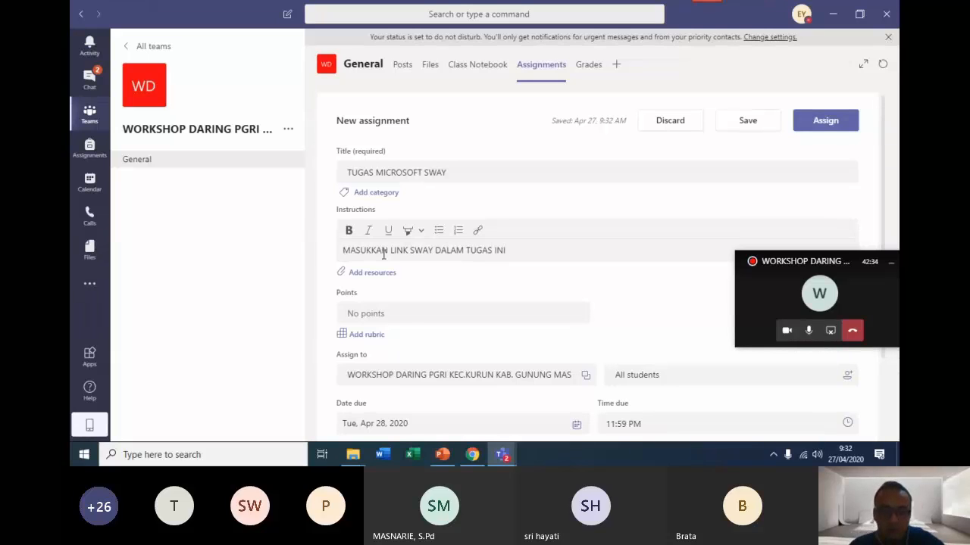
Set the assignment's points to 100.
left_click(399, 319)
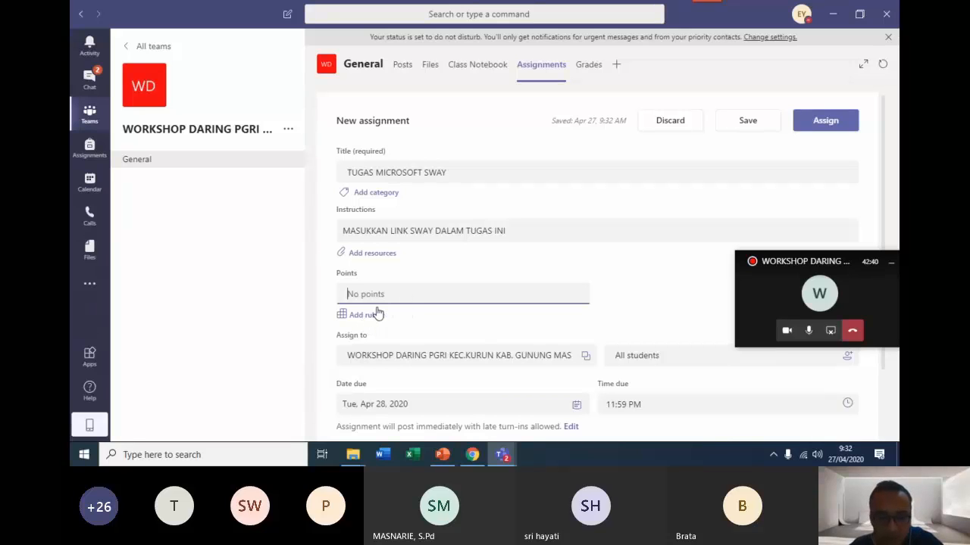
type("100")
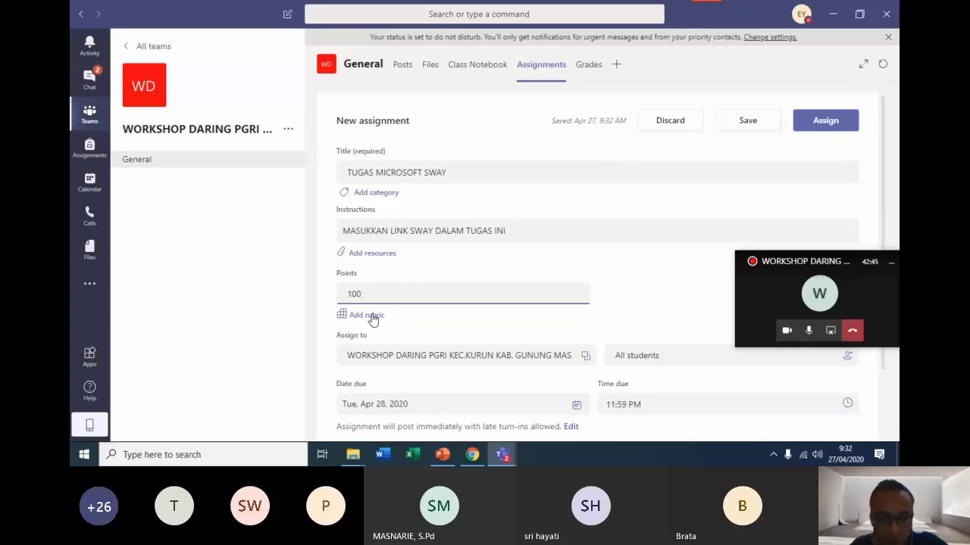
Start a new rubric for the assignment and title it TUGAS SWAY.
left_click(372, 318)
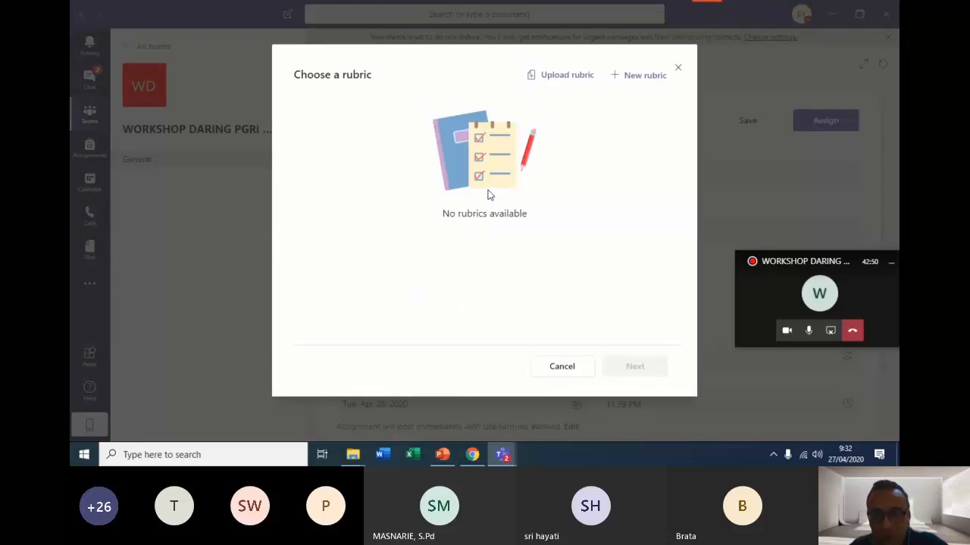
left_click(630, 86)
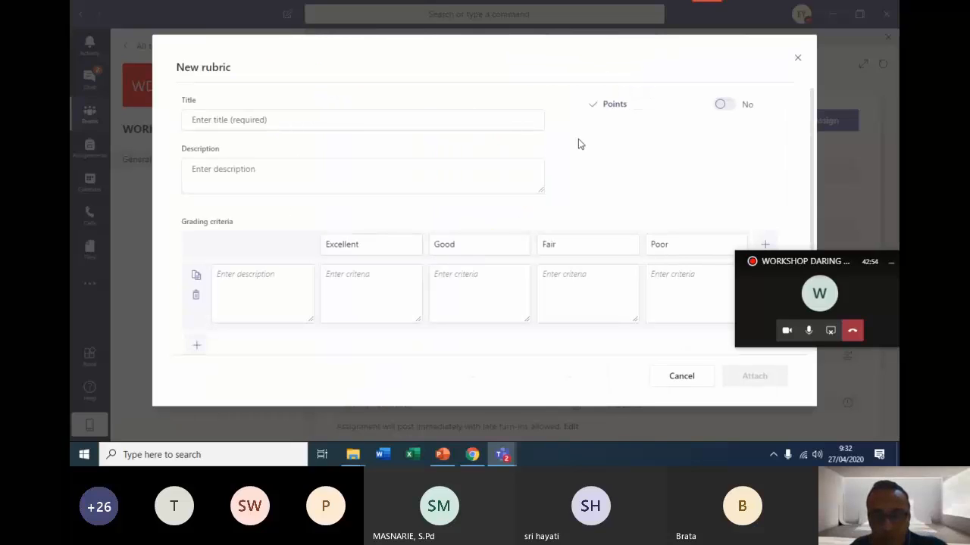
left_click(367, 125)
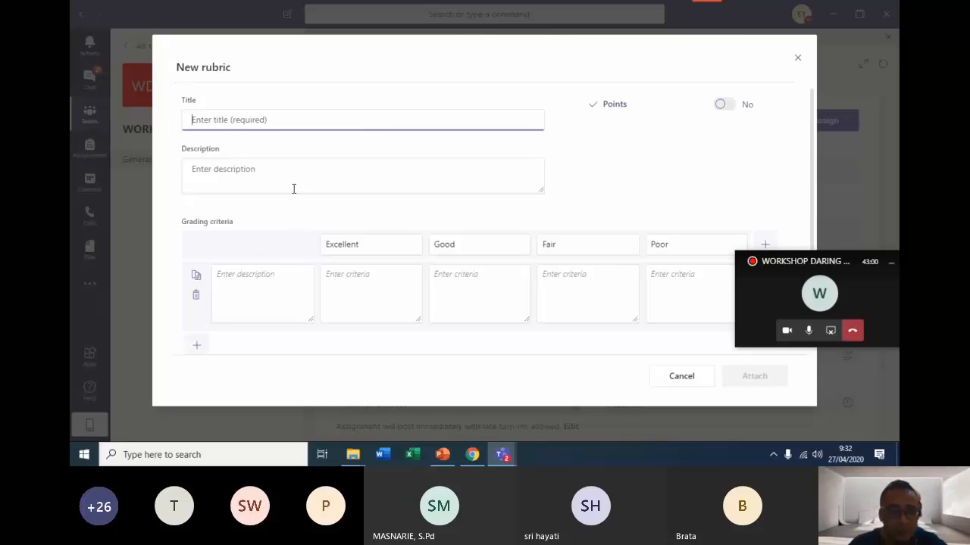
type("SWA")
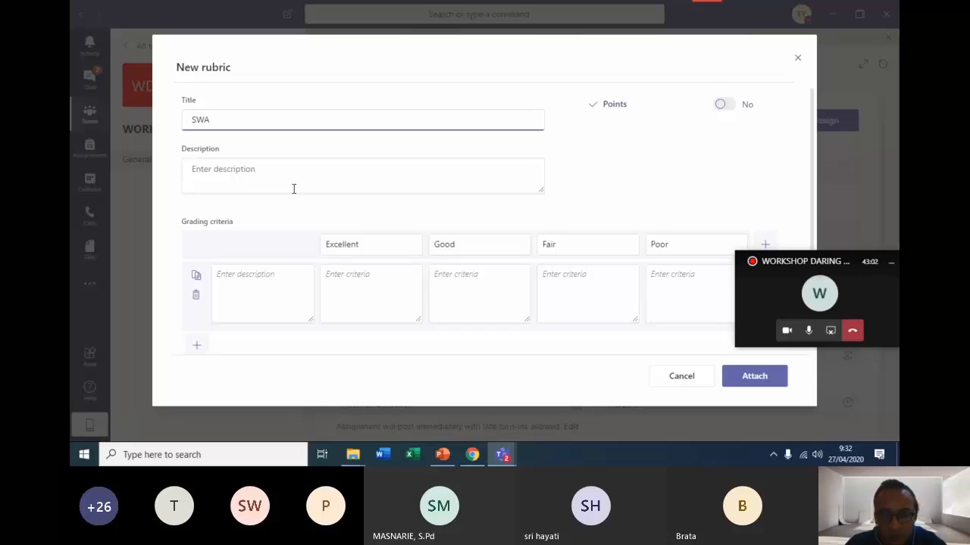
key("BackSpace")
key("BackSpace")
type("TUGAS ")
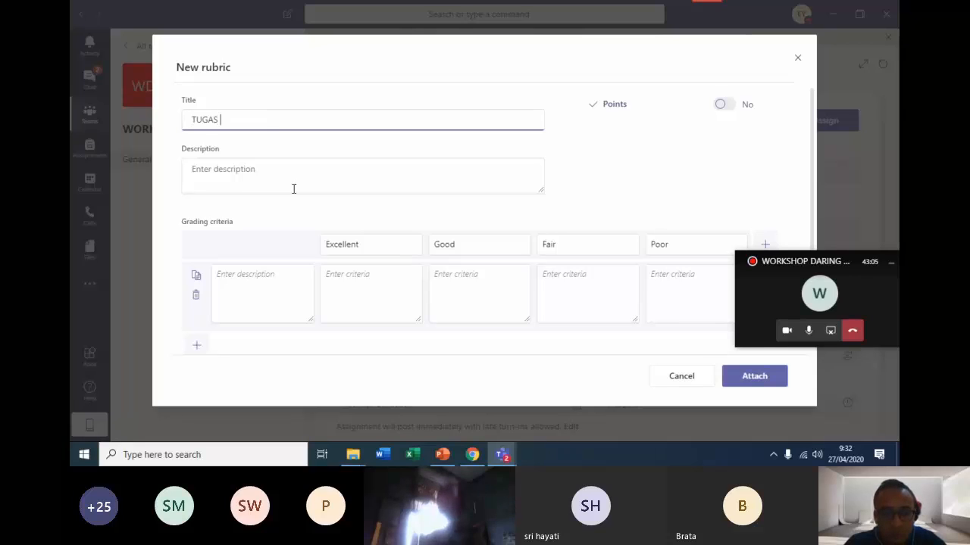
type("SWAY")
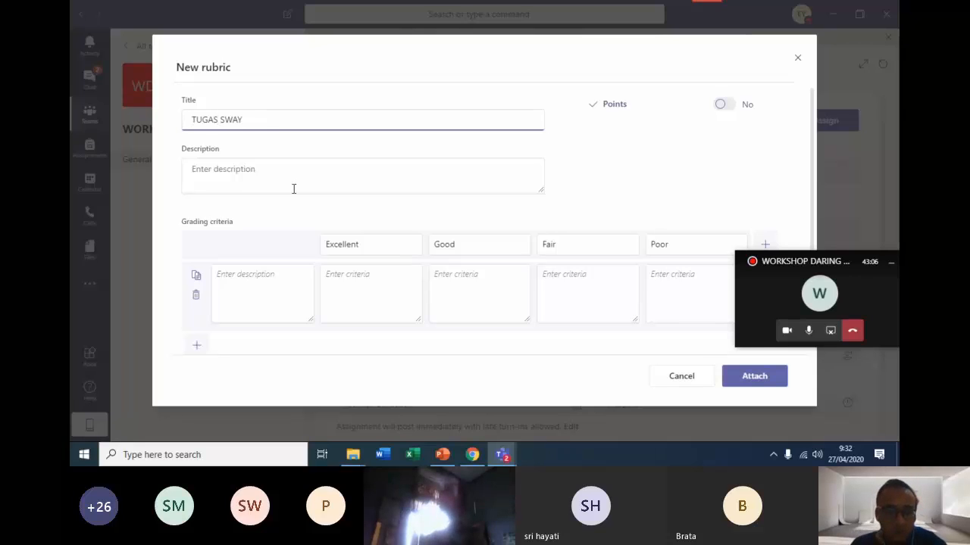
Enter MASUKKAN LINK SWAY as the rubric's description.
left_click(293, 188)
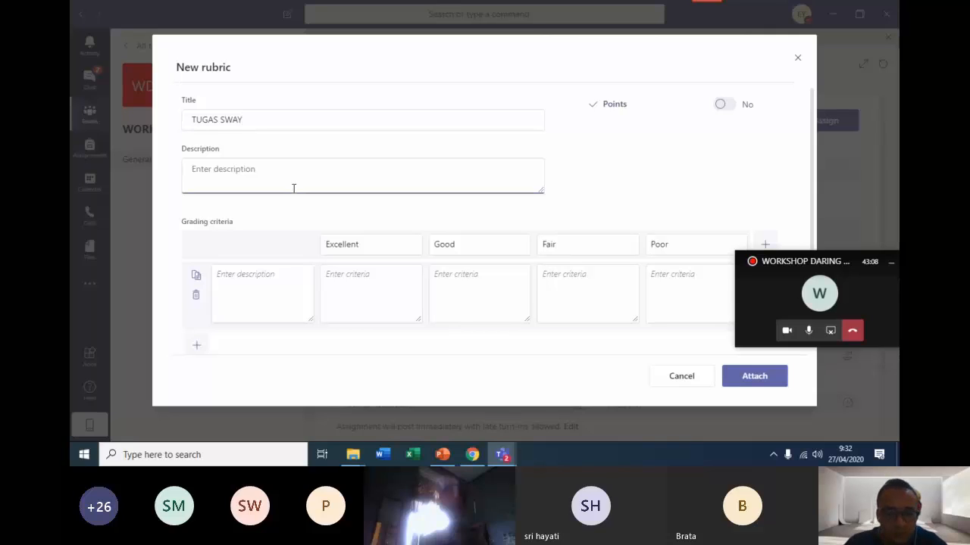
type("MASUK")
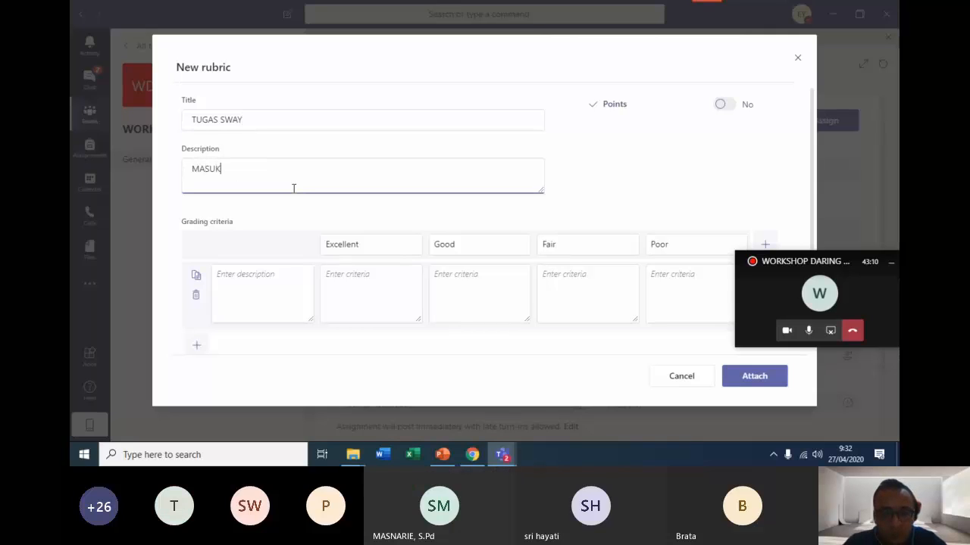
type("KAN LINK SWAY")
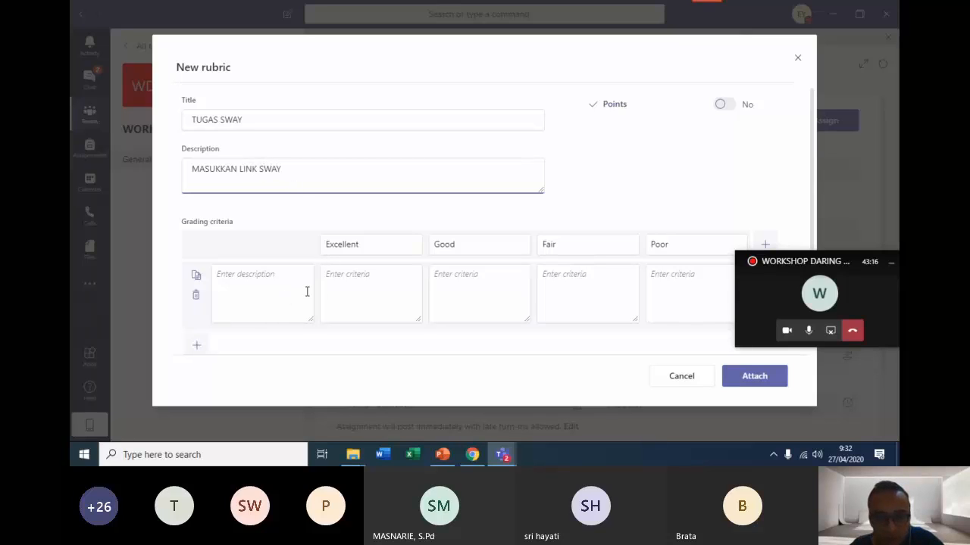
Delete the Fair and Poor rating levels from the rubric's grading criteria.
left_click(375, 301)
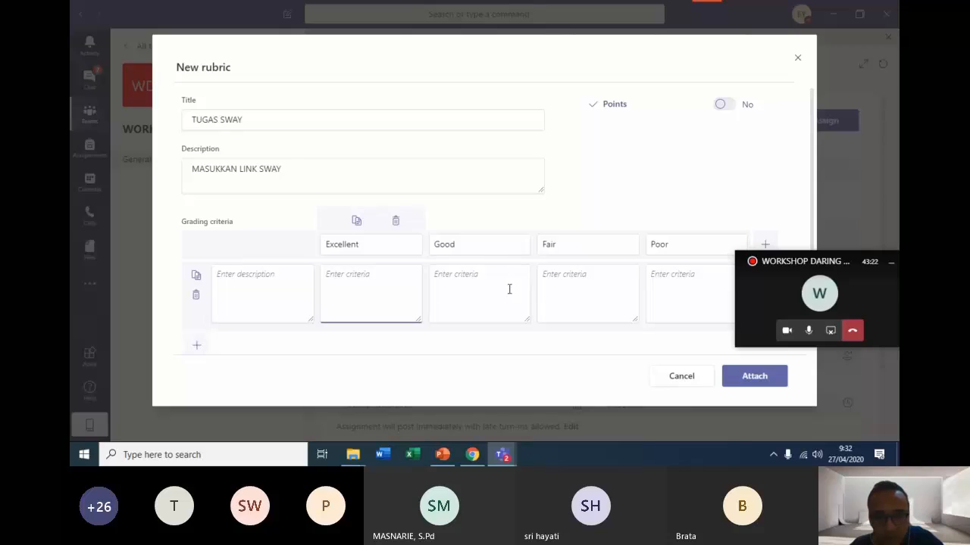
left_click(559, 290)
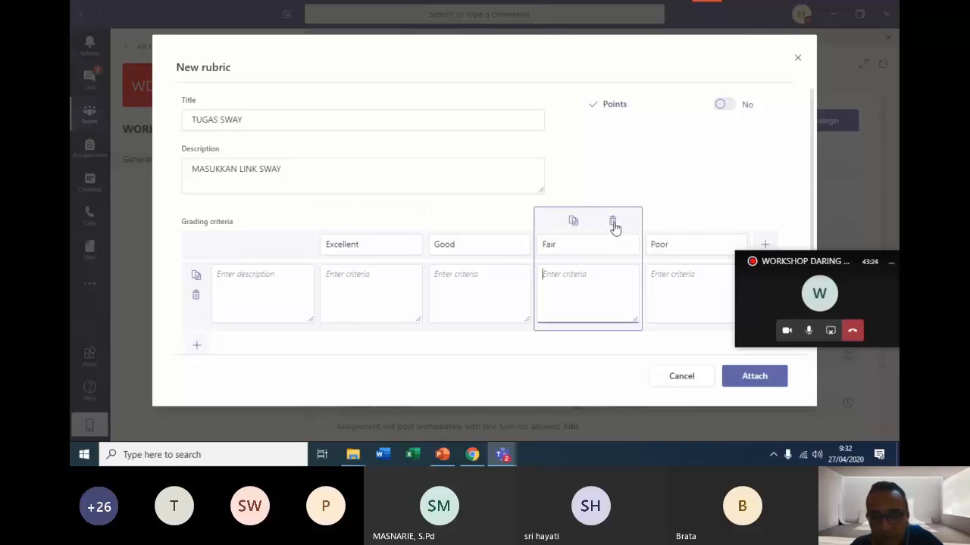
left_click(613, 223)
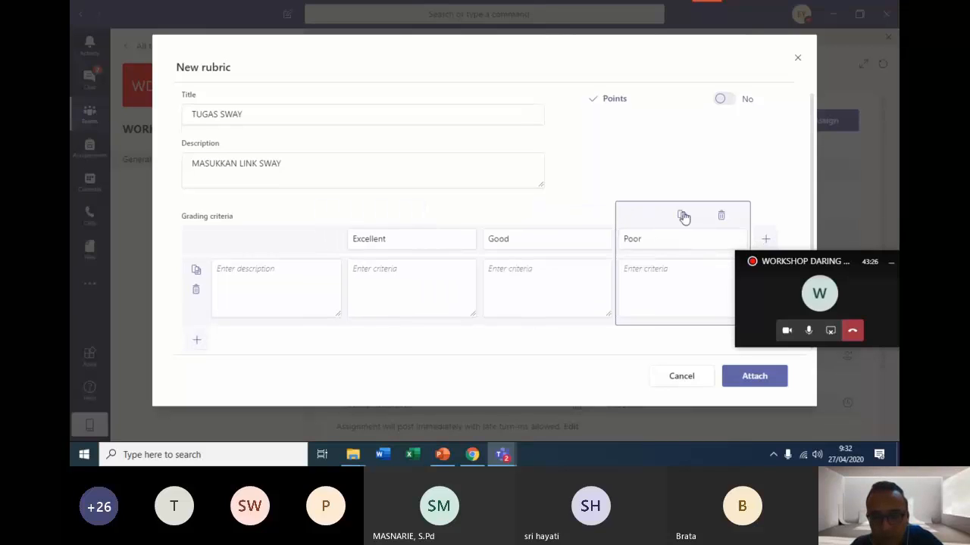
left_click(720, 218)
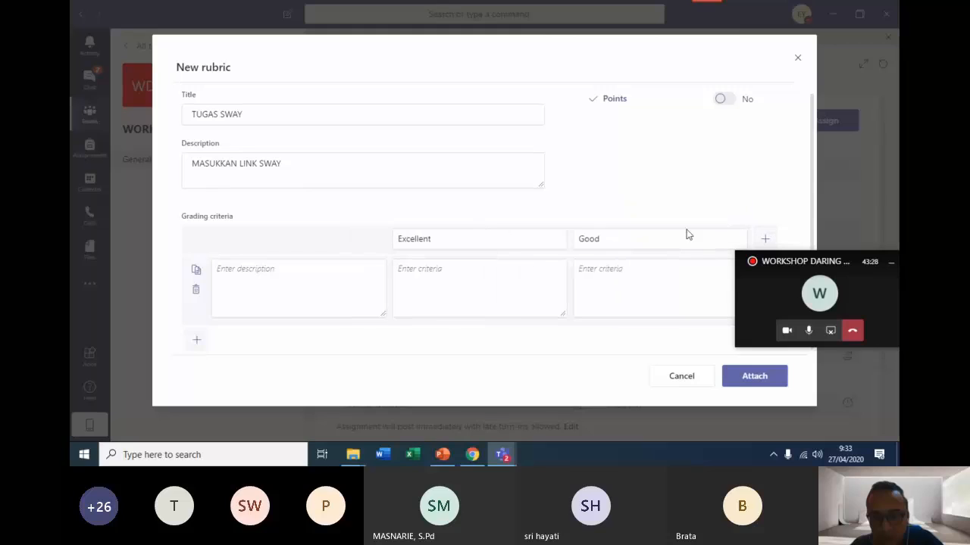
Enter the criteria text "Link sway bisa dibuka" for the Excellent rating level.
left_click(470, 269)
left_click(268, 299)
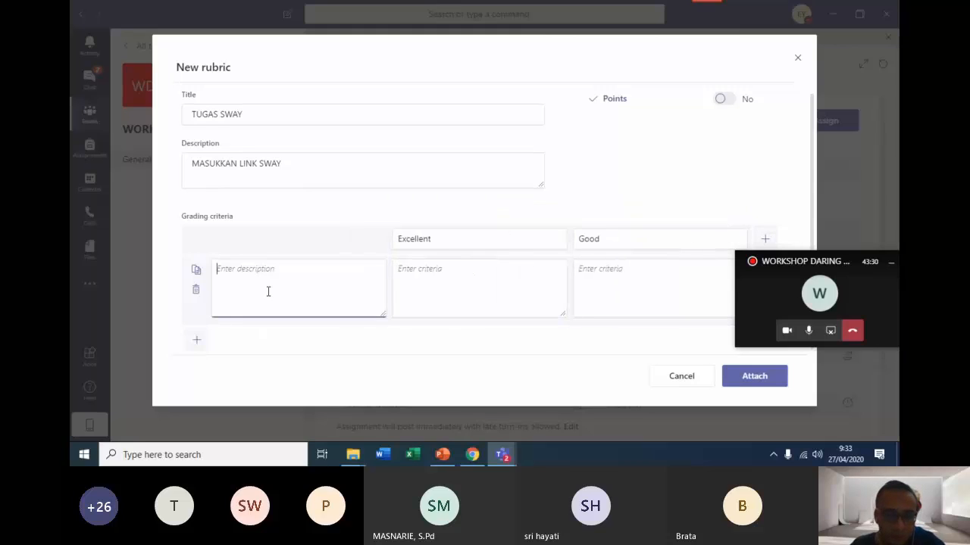
left_click(425, 281)
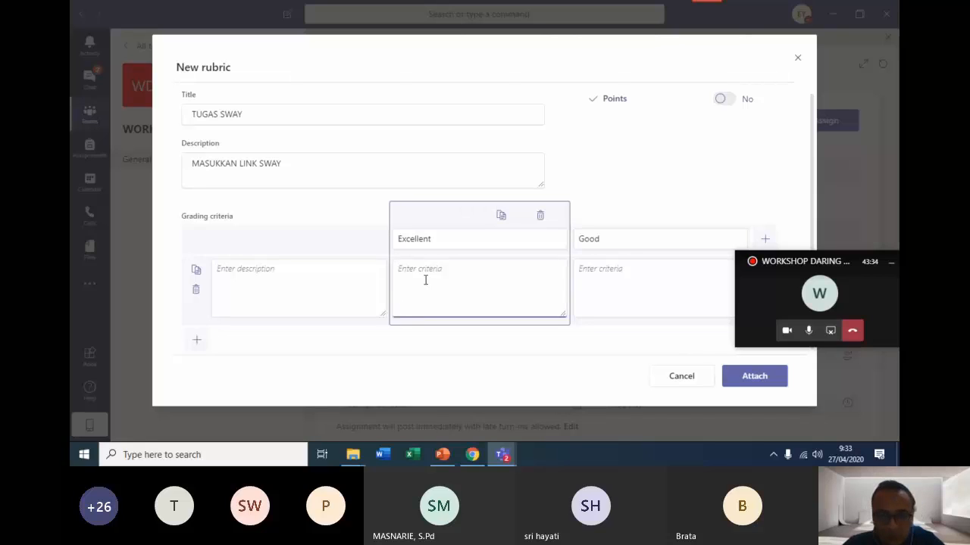
type("4")
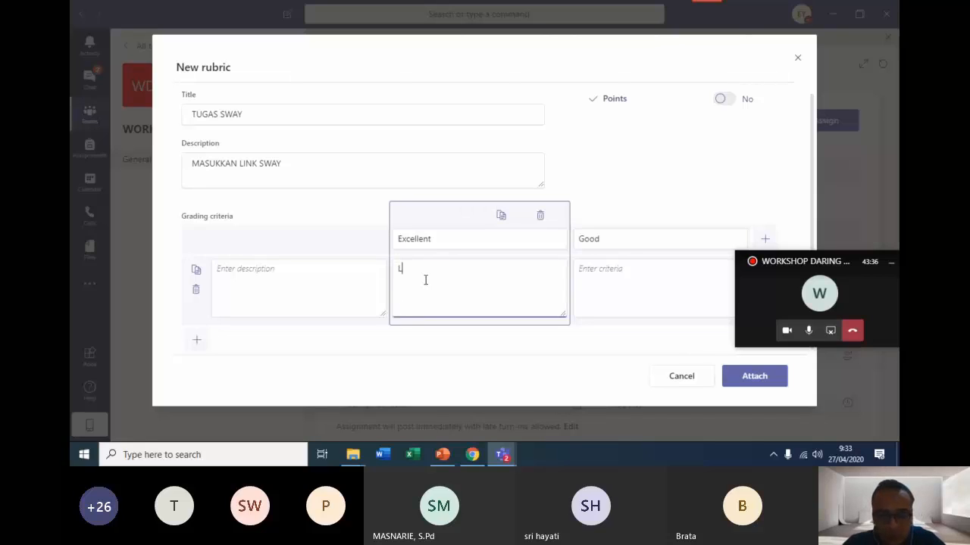
type("ink sway bisa dibuka")
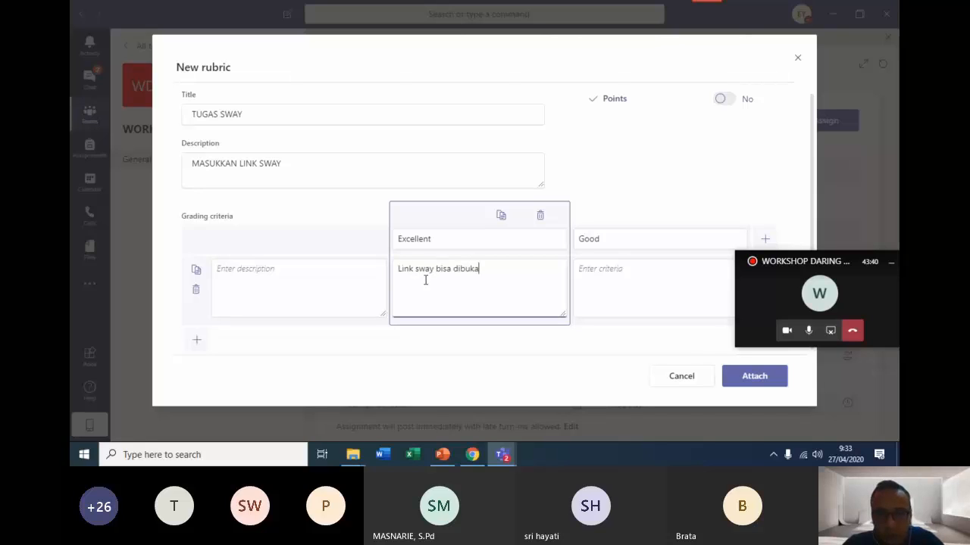
Rename the Excellent rating level to Bagus and the Good level to kurang.
left_click(598, 278)
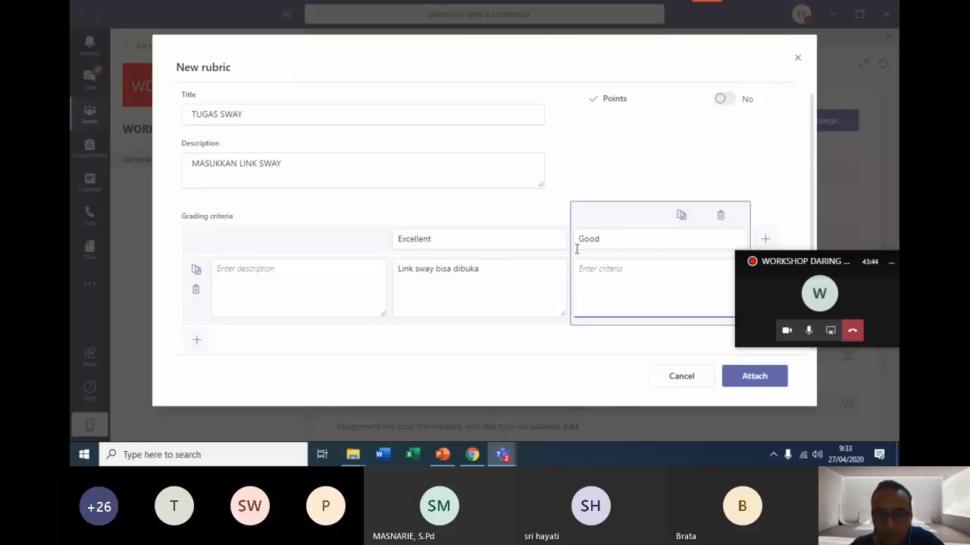
left_click(459, 240)
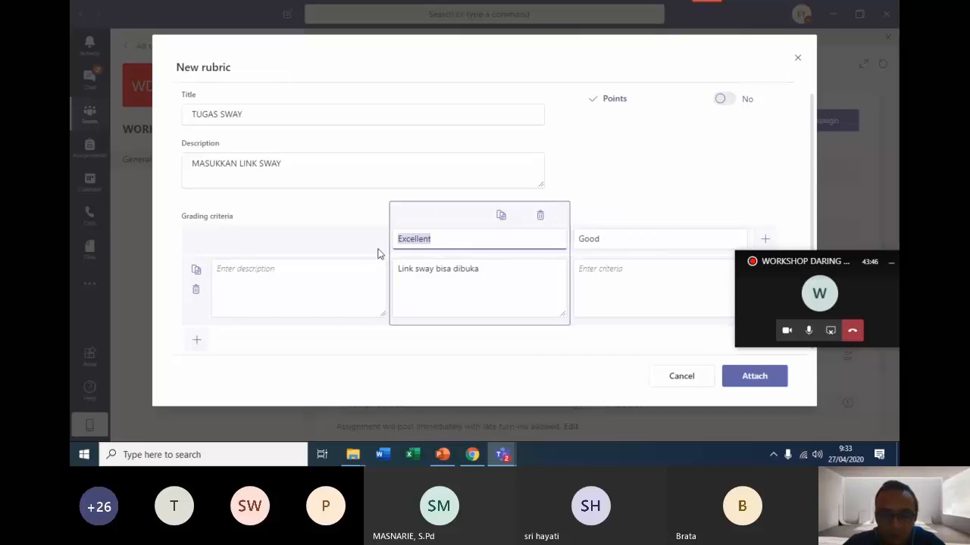
type("Bagu")
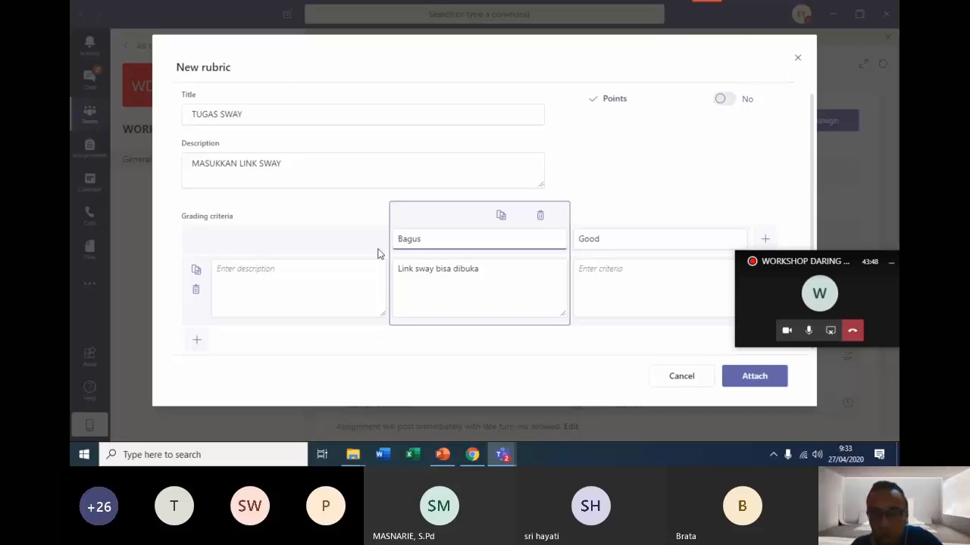
type("s")
left_click(624, 239)
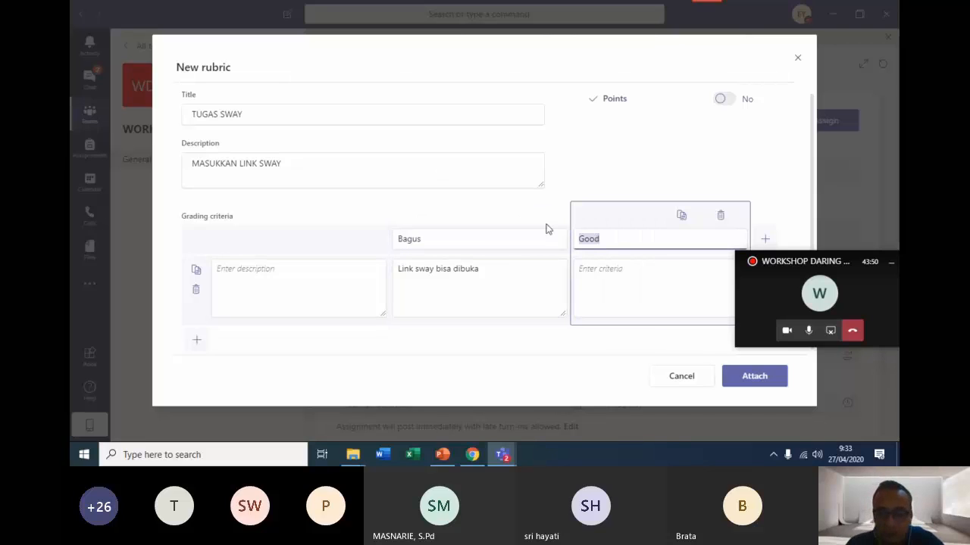
type("kurang")
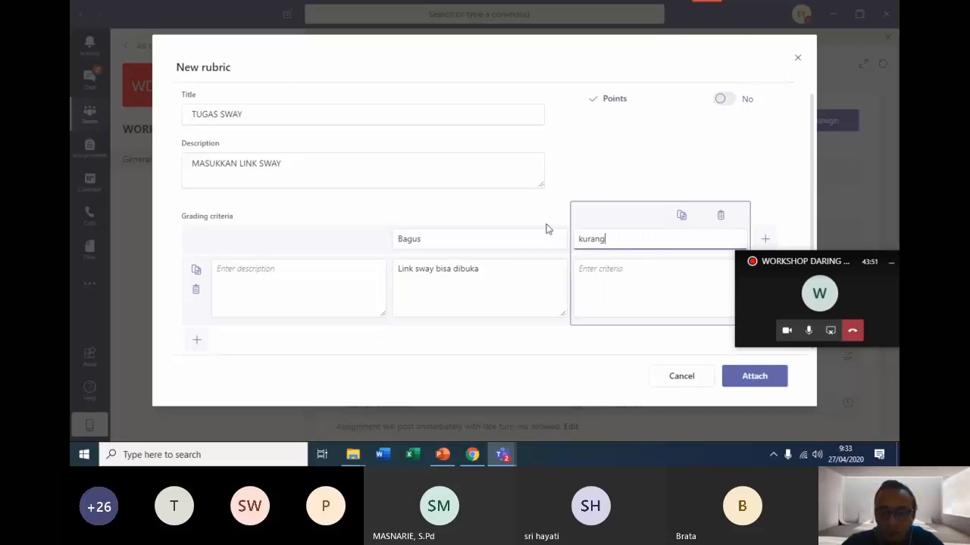
Enter the criteria text "link sway tidak bisa dibuka" for the kurang rating level.
left_click(597, 288)
type("link s")
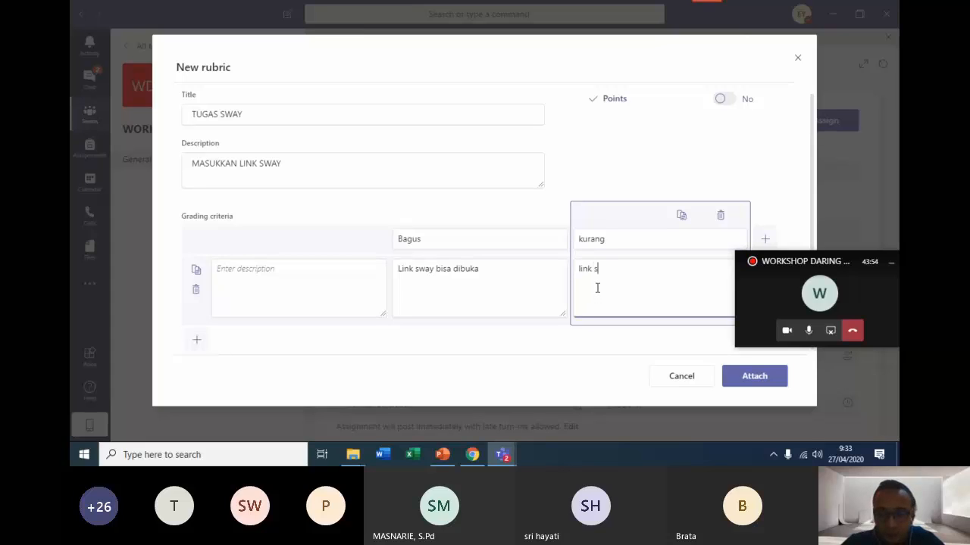
type("way tidak bi")
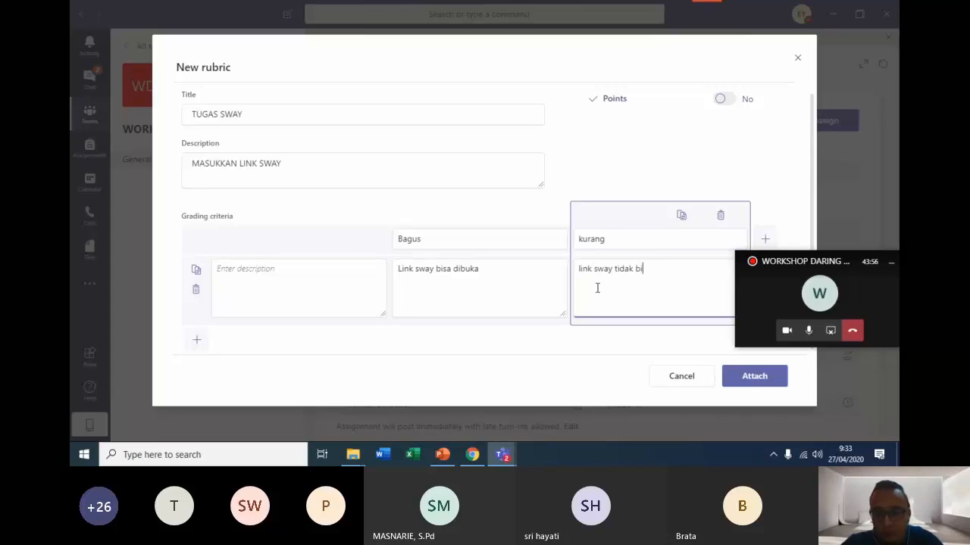
type("sa dibuka")
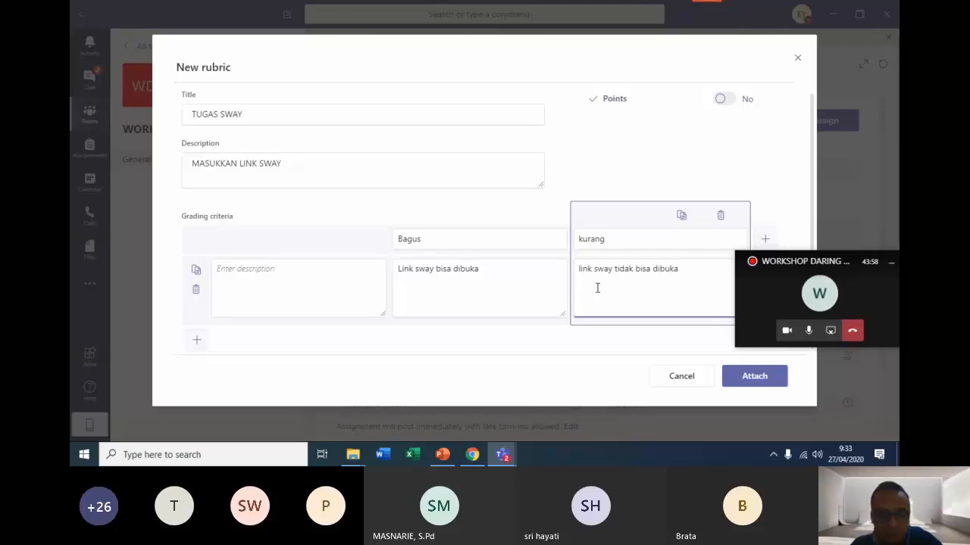
Attach the TUGAS SWAY rubric to the new assignment and review the assignment's details.
left_click(761, 377)
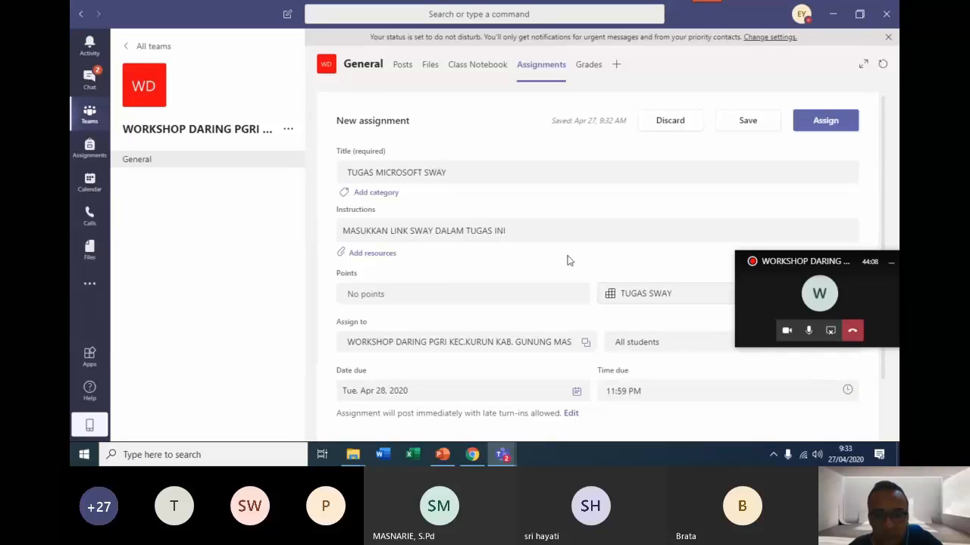
scroll(584, 260, "down", 1)
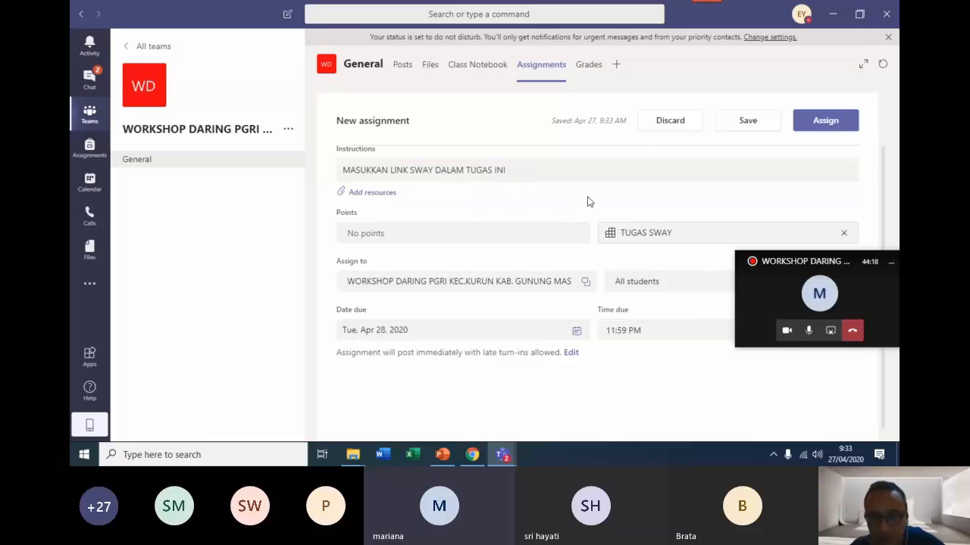
scroll(591, 205, "up", 1)
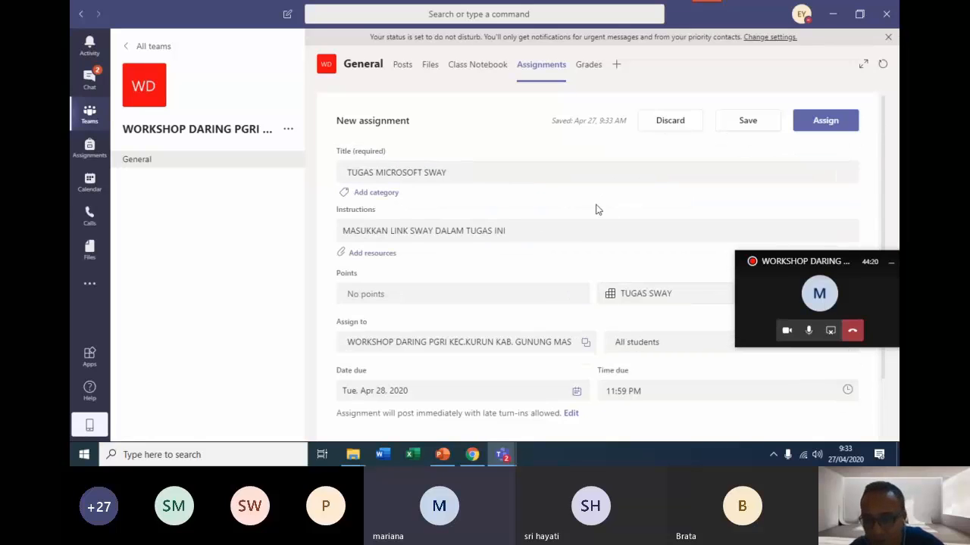
scroll(509, 261, "down", 1)
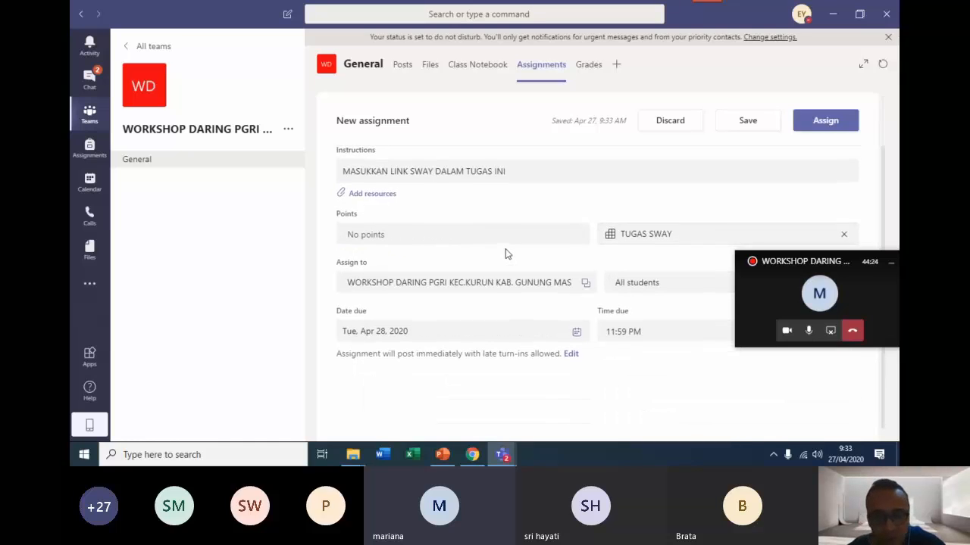
scroll(515, 256, "up", 1)
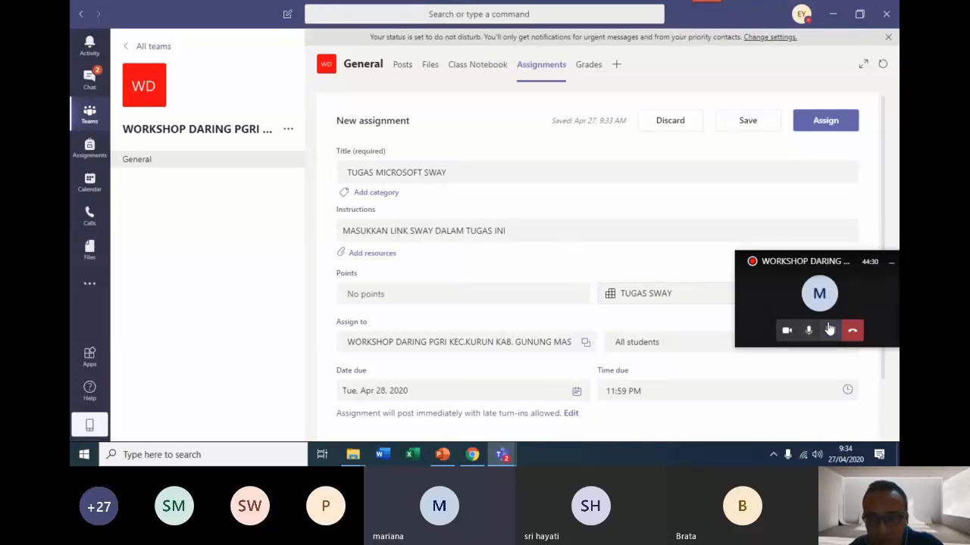
Switch to the ongoing meeting's call window and restart the screen sharing.
left_click(500, 455)
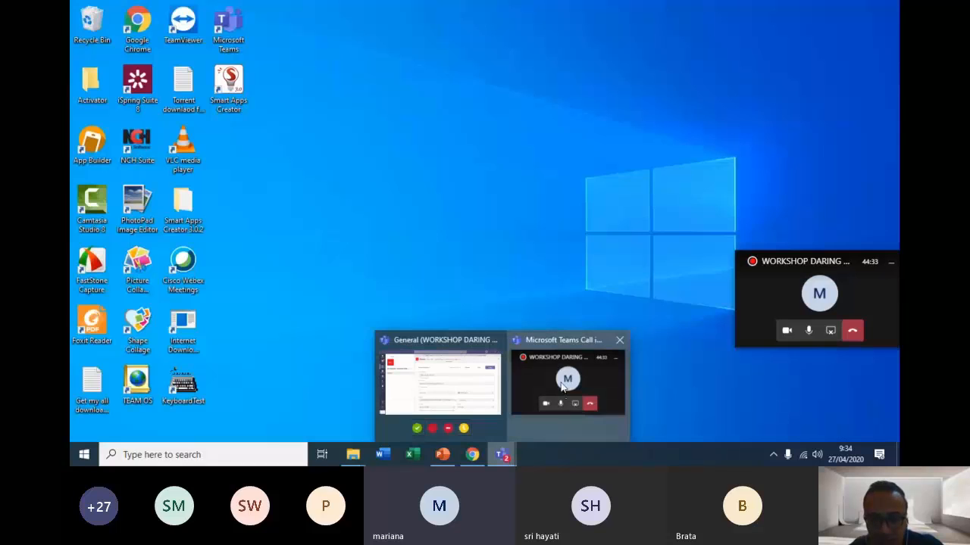
left_click(563, 386)
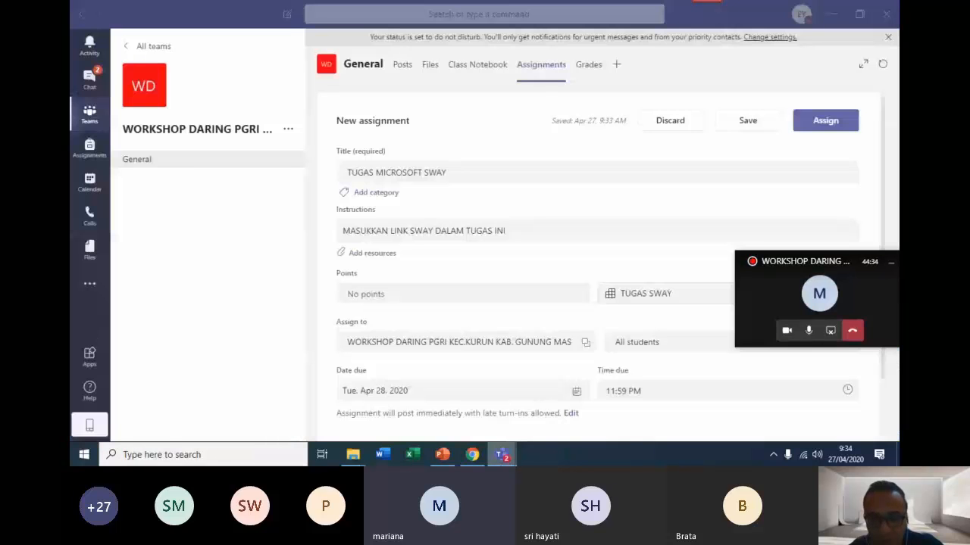
left_click(502, 455)
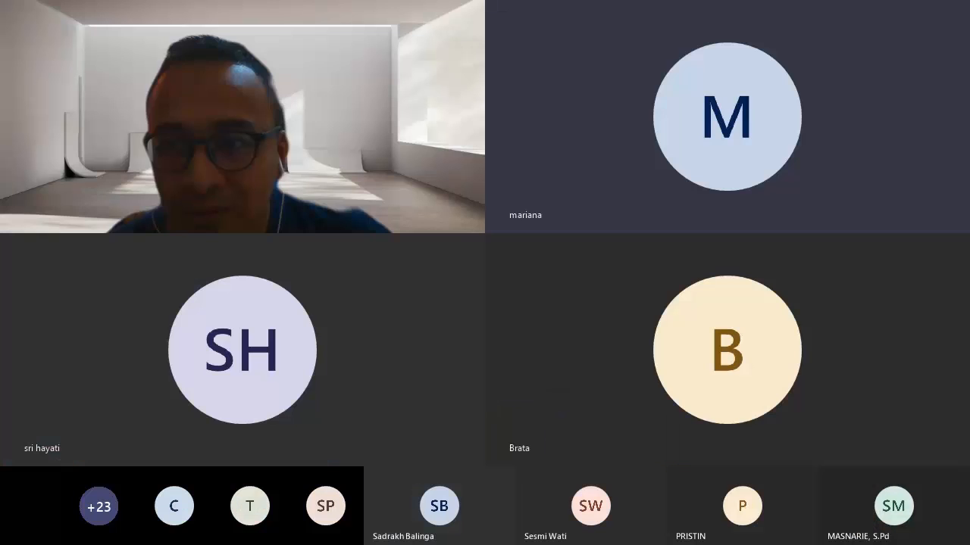
left_click(830, 332)
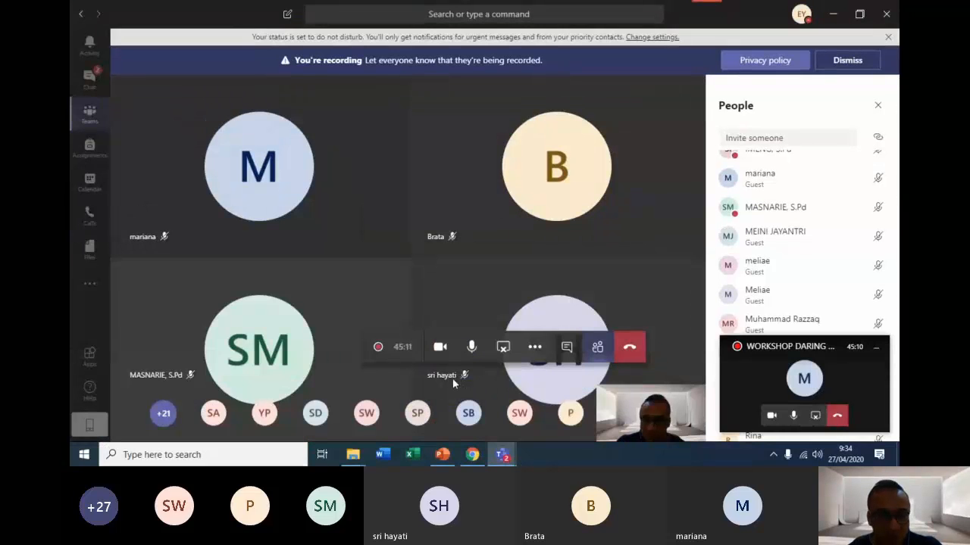
Return to the class team's assignments, open the TUGAS MICROSOFT SWAY draft and save it.
left_click(90, 111)
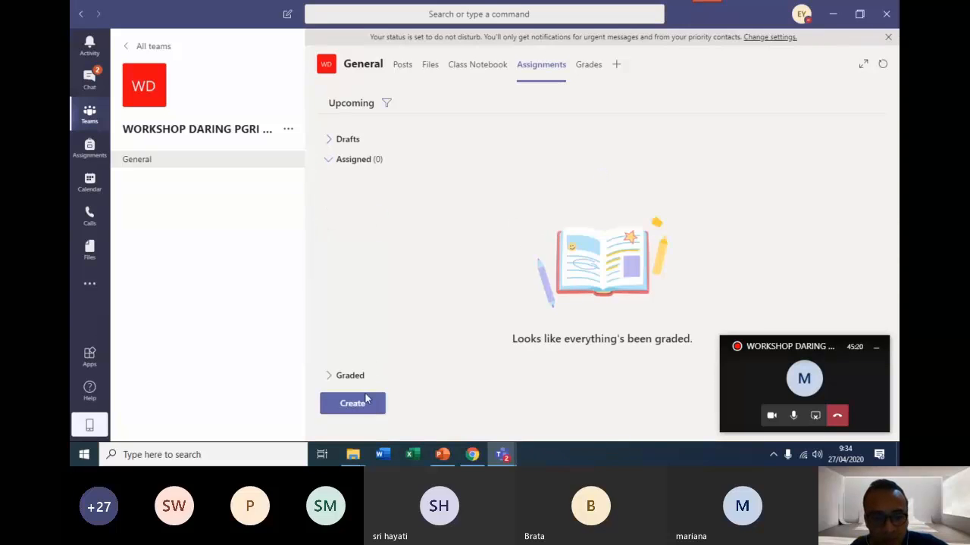
left_click(345, 144)
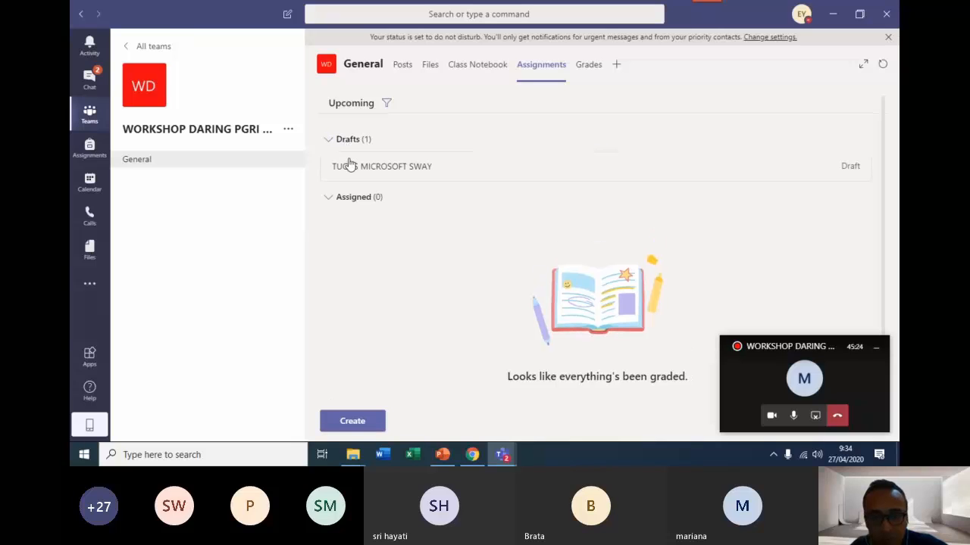
left_click(450, 174)
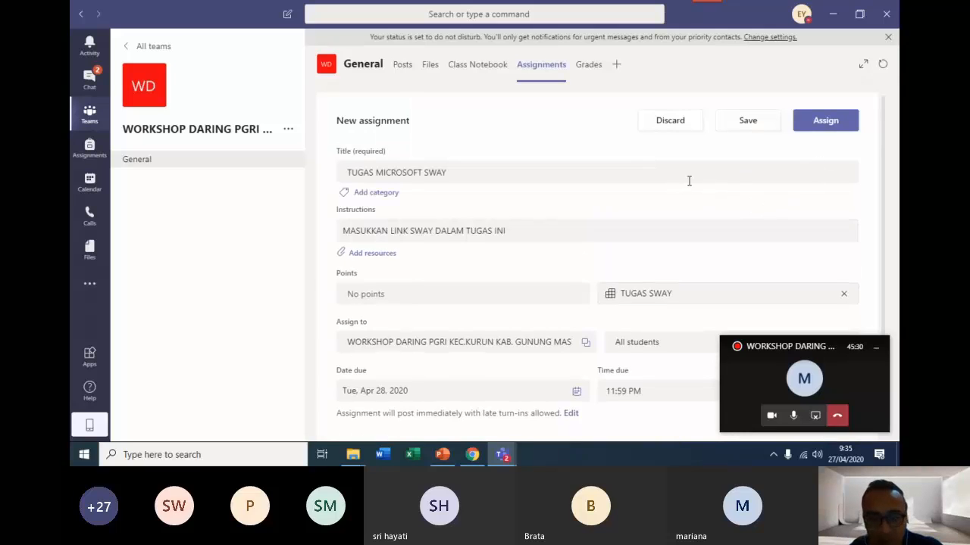
left_click(732, 127)
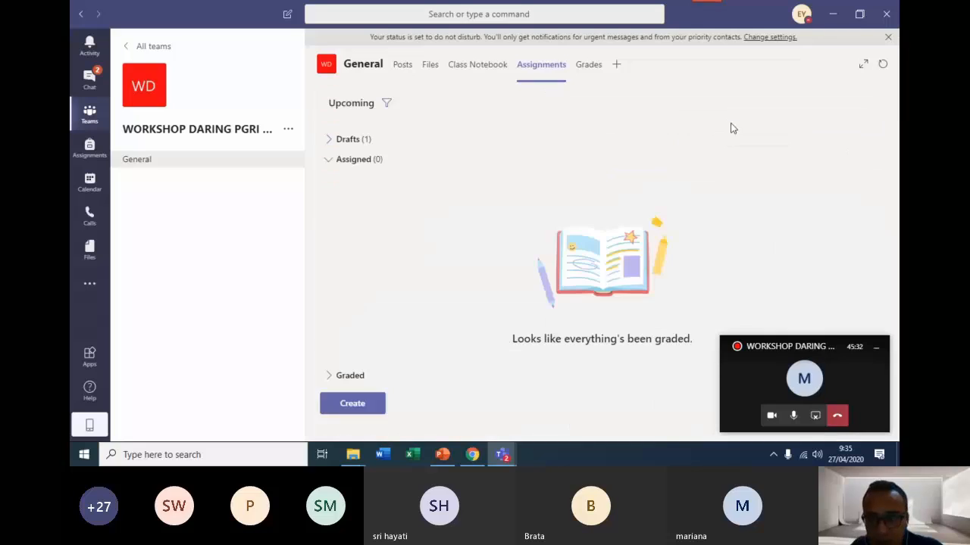
Reopen the TUGAS MICROSOFT SWAY draft and set its due date to Thu, Apr 30, 2020.
left_click(357, 141)
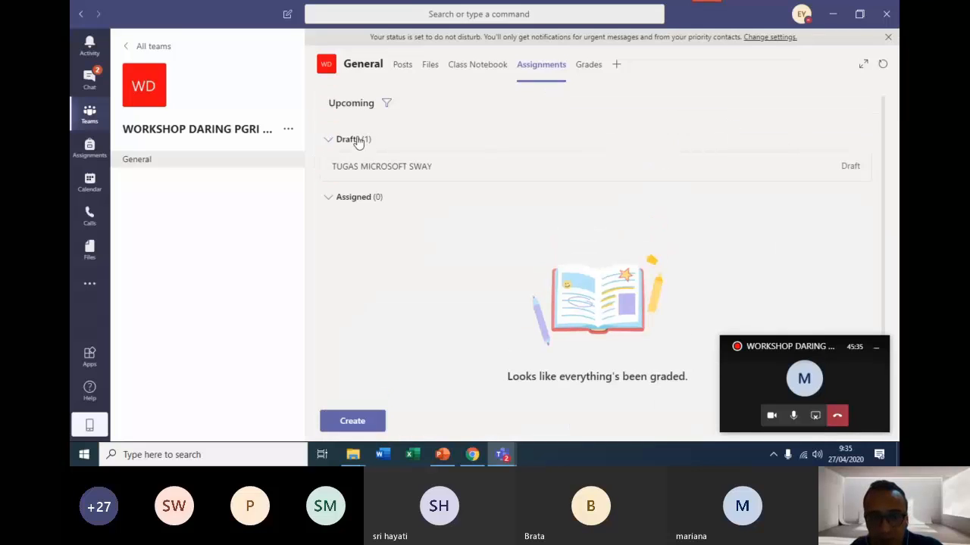
left_click(511, 180)
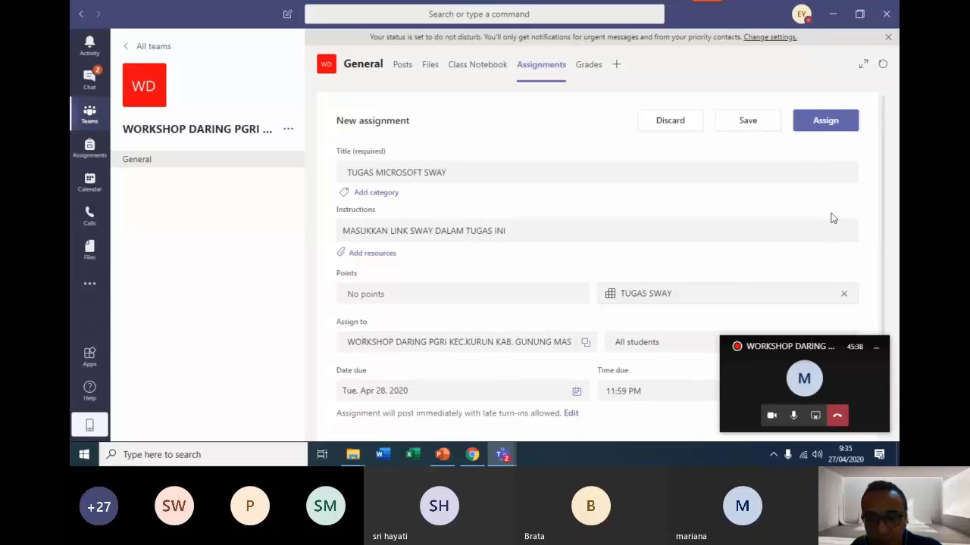
scroll(827, 212, "down", 1)
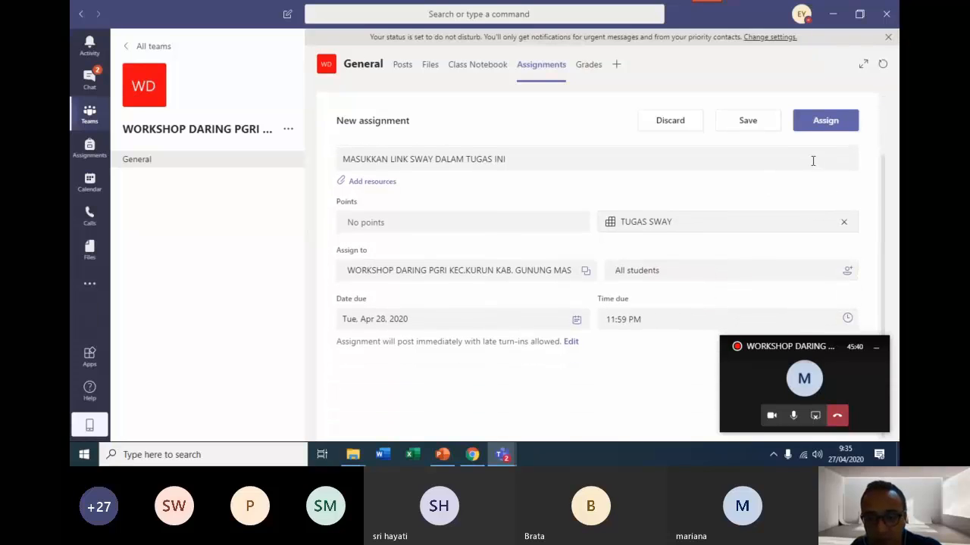
left_click(575, 320)
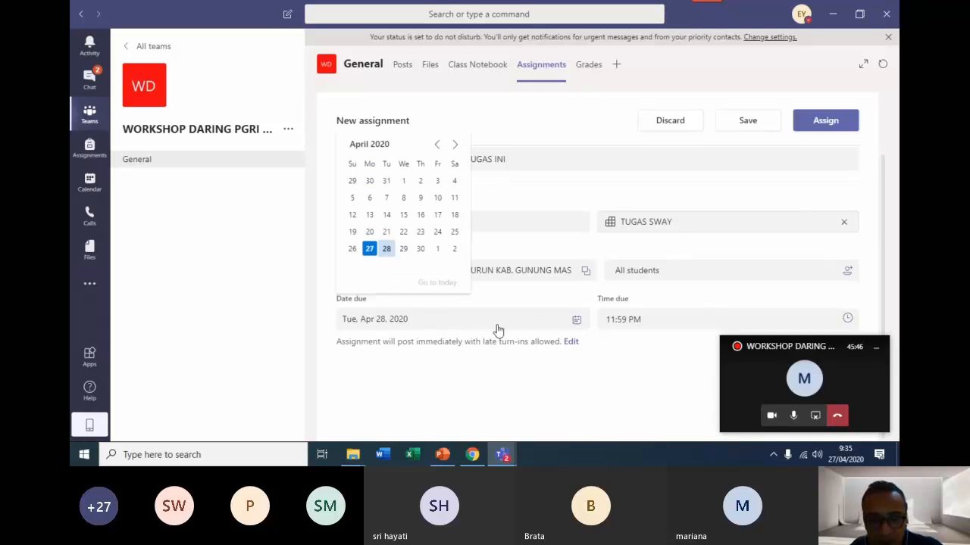
left_click(419, 251)
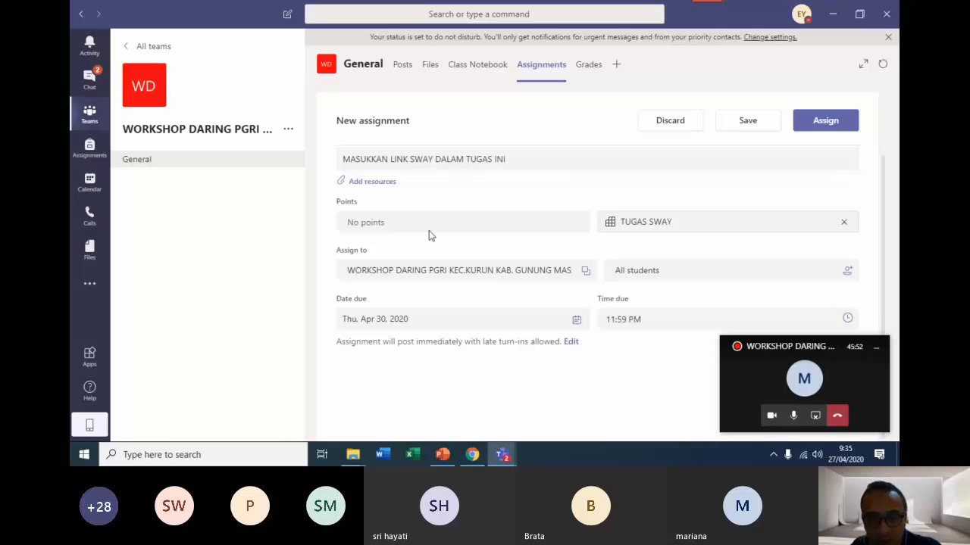
Open the attached TUGAS SWAY rubric for editing and enable points for it.
mouse_move(411, 221)
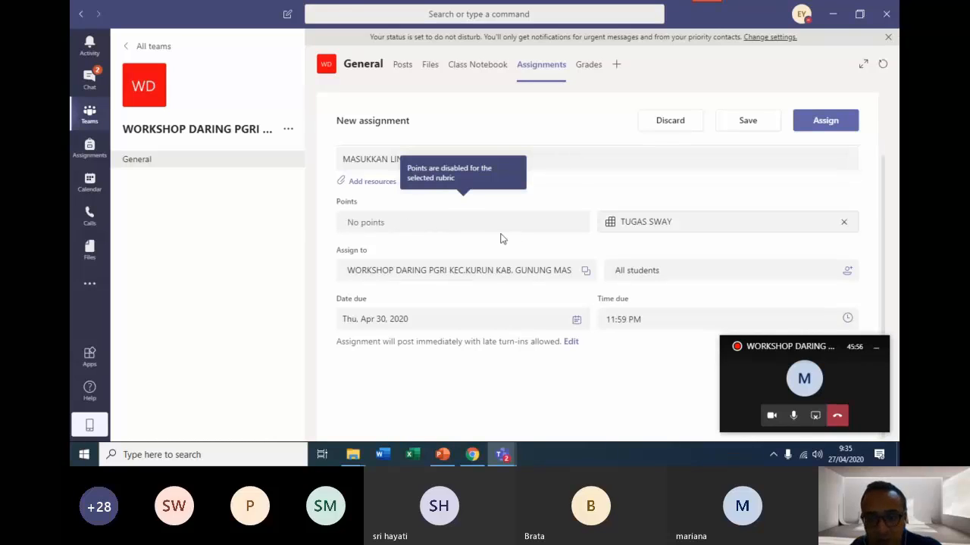
scroll(497, 244, "up", 3)
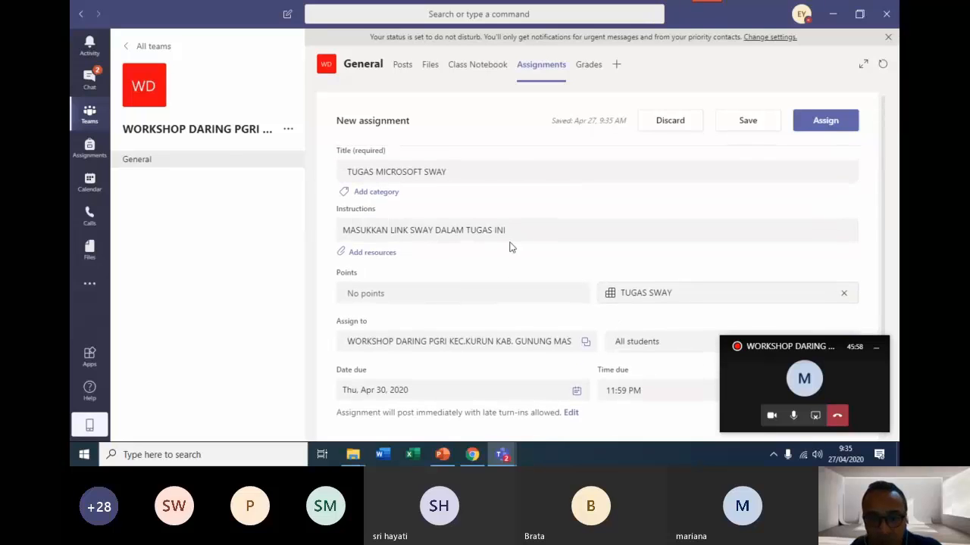
scroll(576, 246, "down", 3)
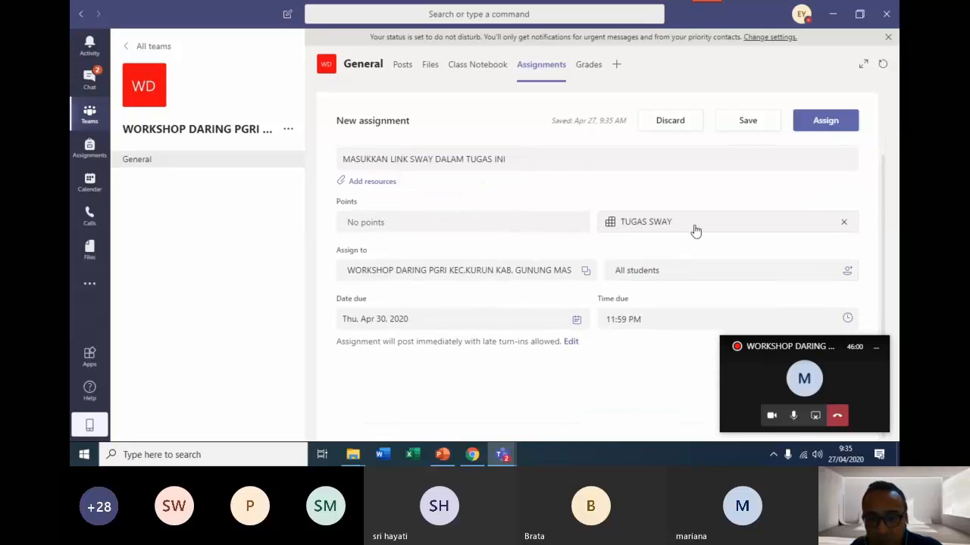
scroll(766, 223, "up", 2)
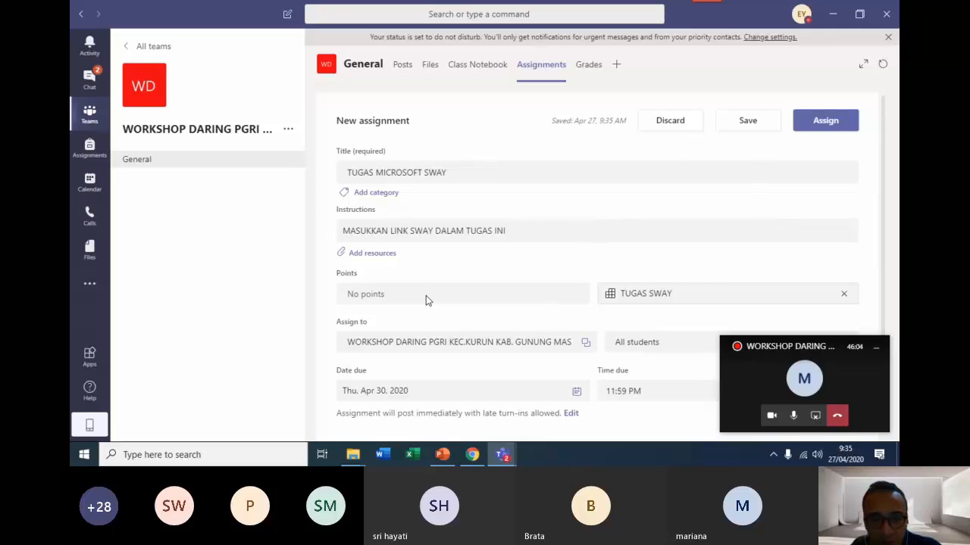
left_click(767, 295)
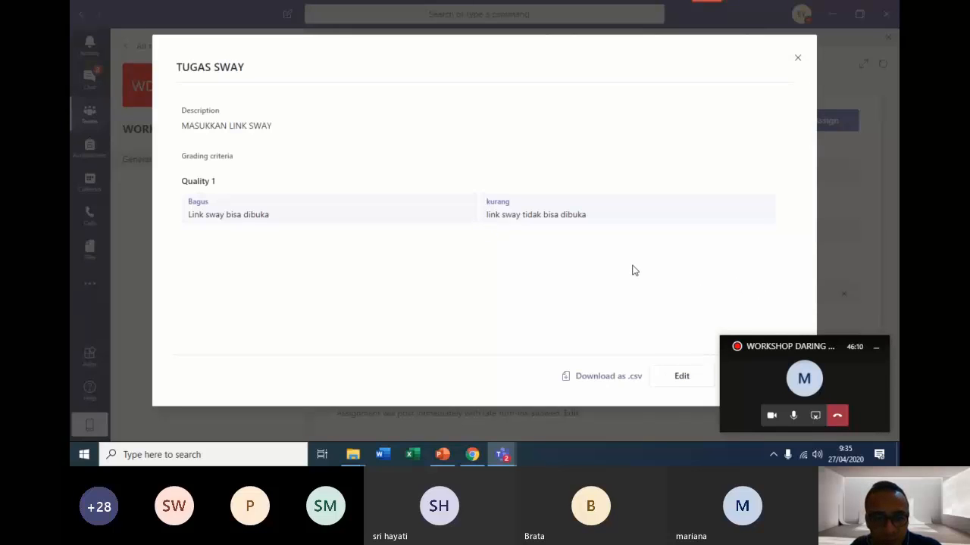
left_click(696, 378)
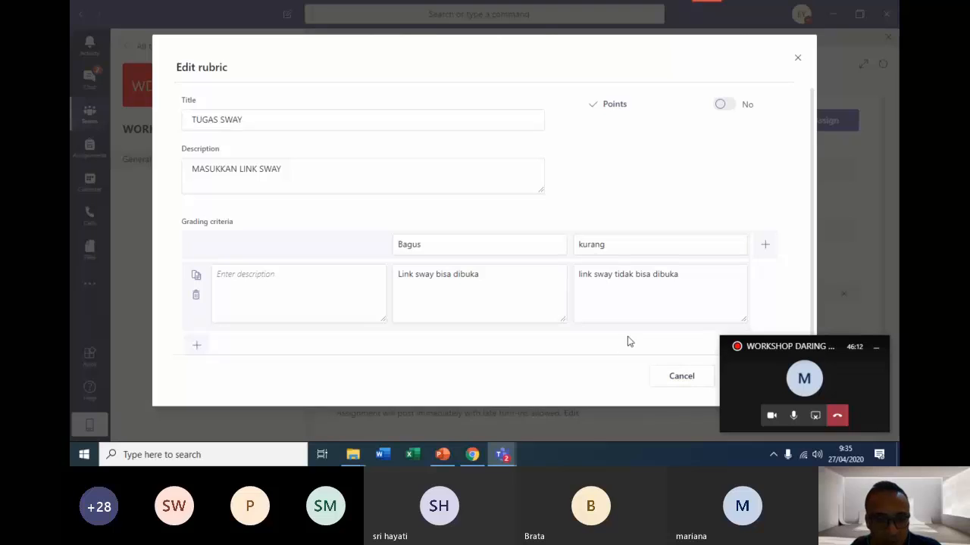
left_click(722, 106)
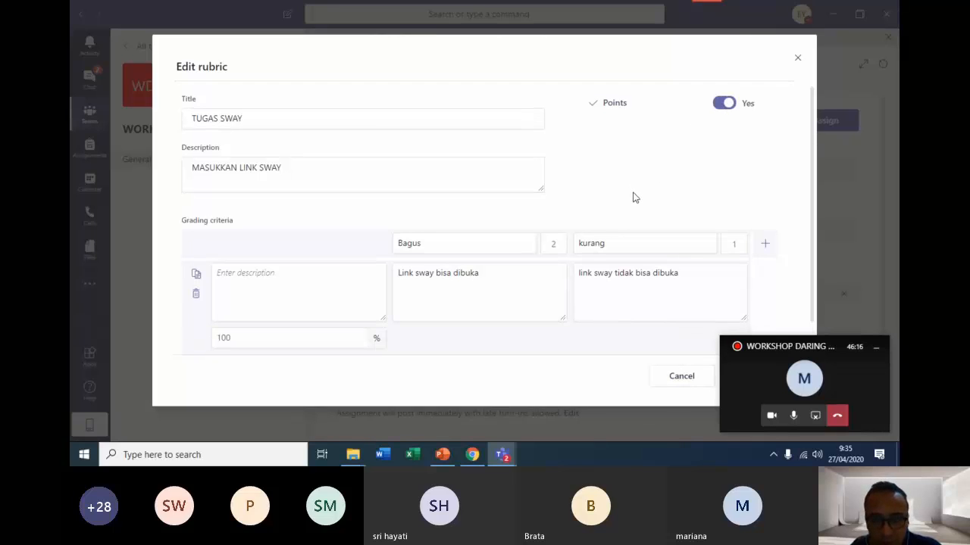
Set the rubric points to 4 for Bagus and 2 for kurang, and update the rubric.
left_click(553, 246)
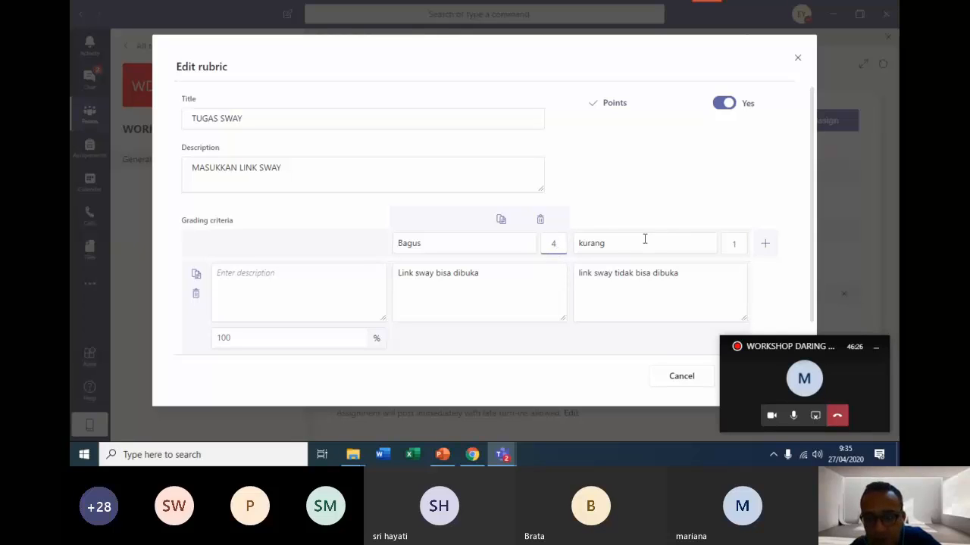
left_click(734, 244)
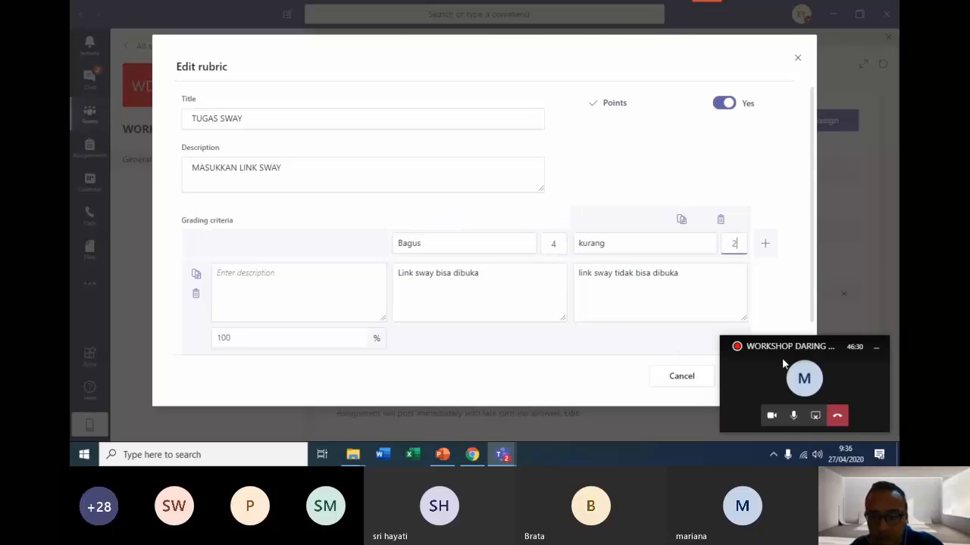
left_click_drag(783, 361, 827, 286)
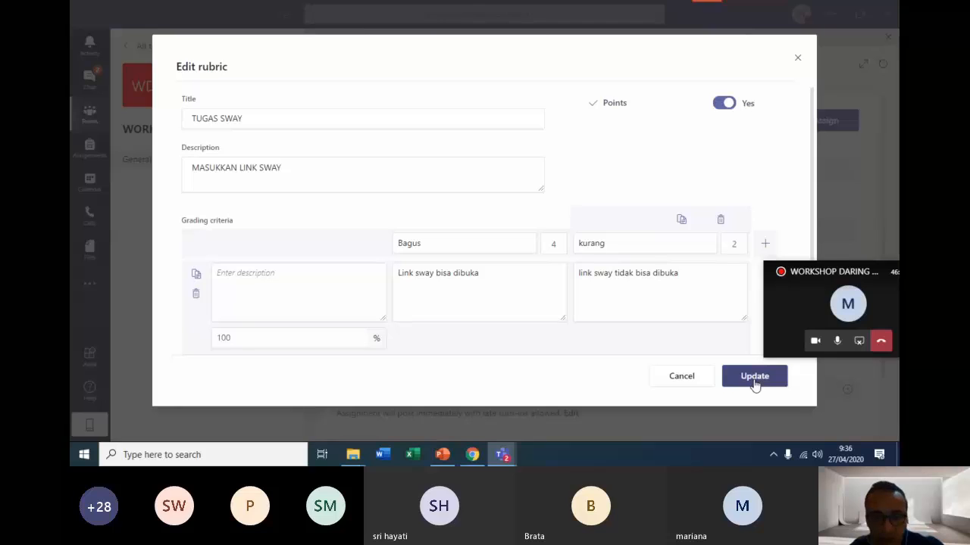
left_click(754, 376)
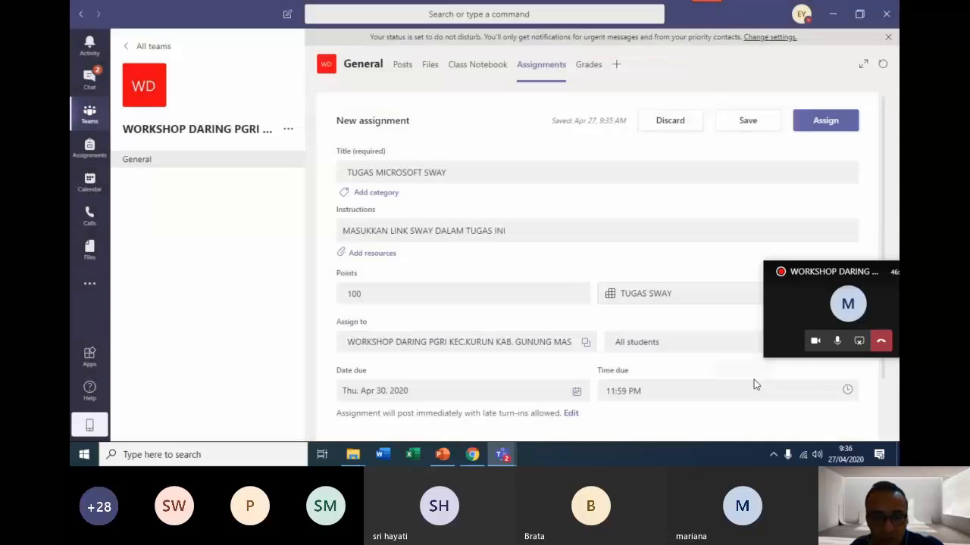
Review the completed TUGAS MICROSOFT SWAY assignment and assign it to all students.
scroll(569, 250, "down", 2)
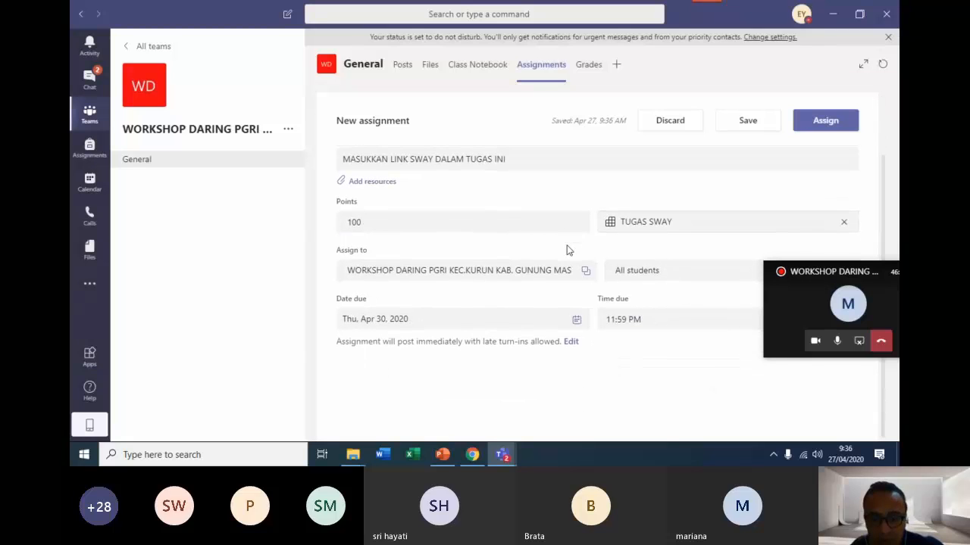
scroll(628, 300, "up", 2)
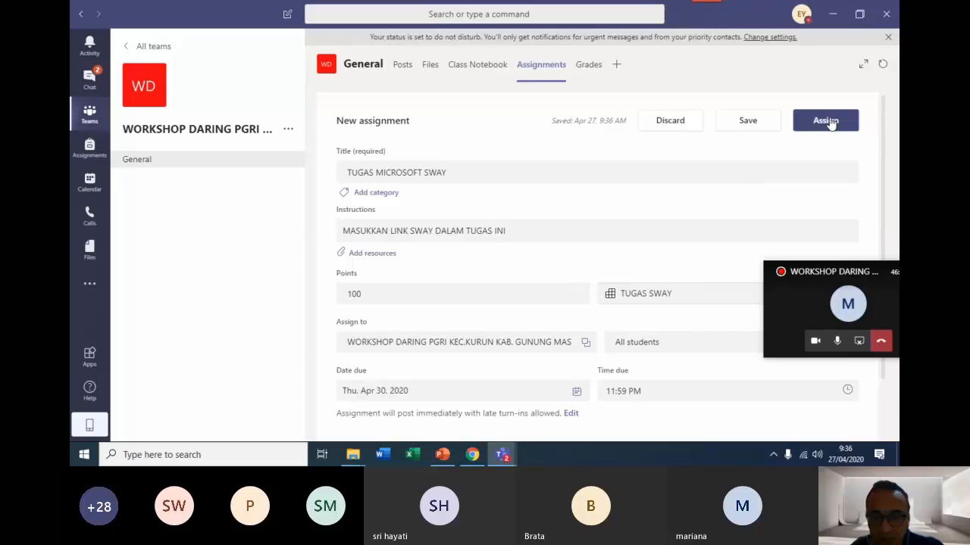
left_click(831, 122)
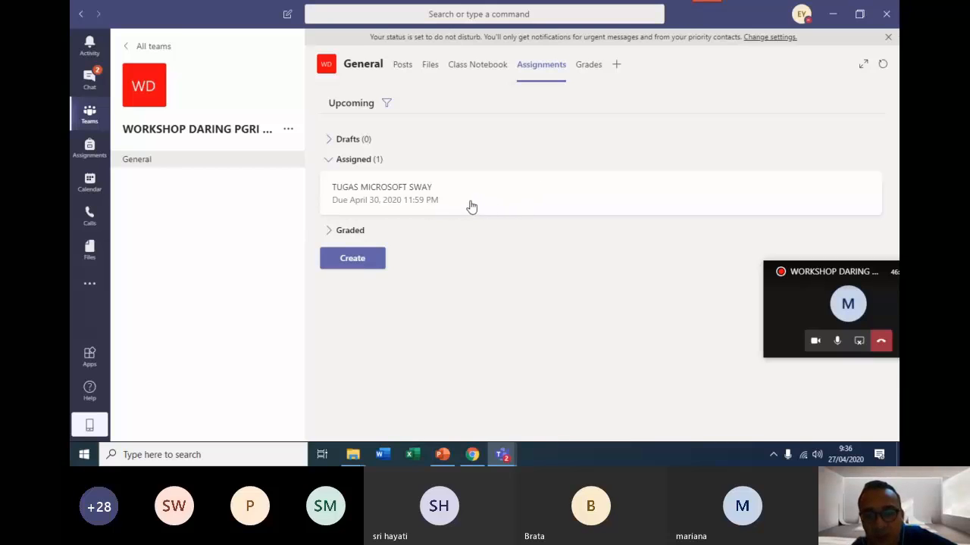
Check the students' grades overview and the assigned work list for TUGAS MICROSOFT SWAY.
left_click(591, 69)
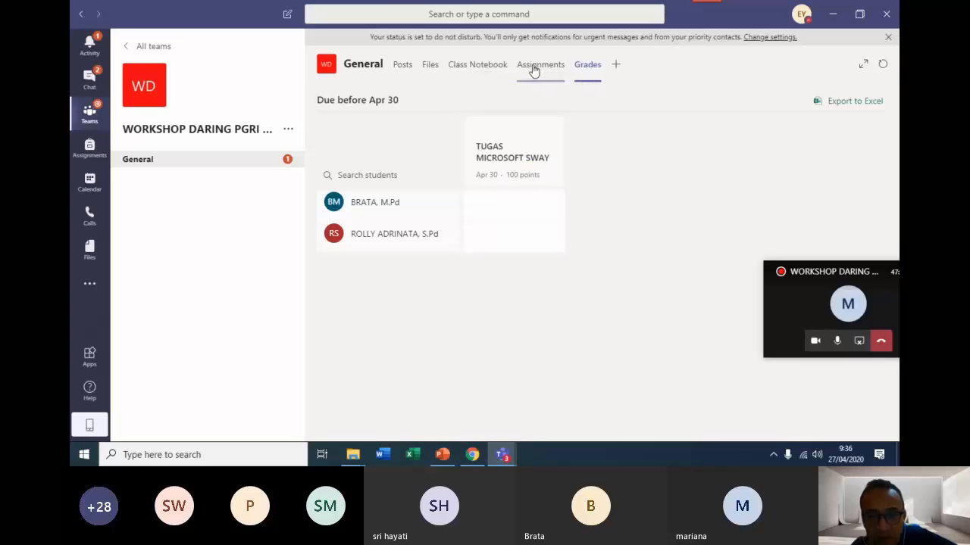
left_click(534, 70)
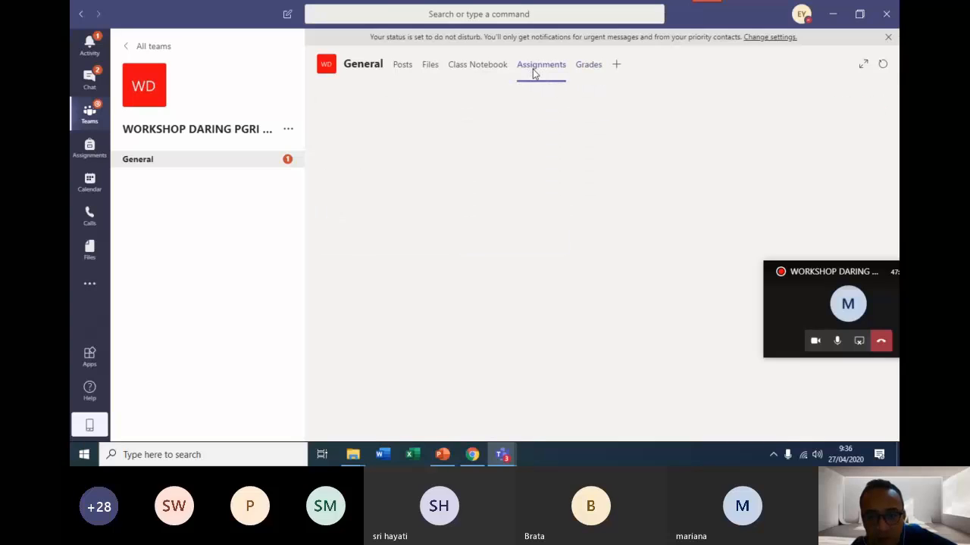
left_click(580, 70)
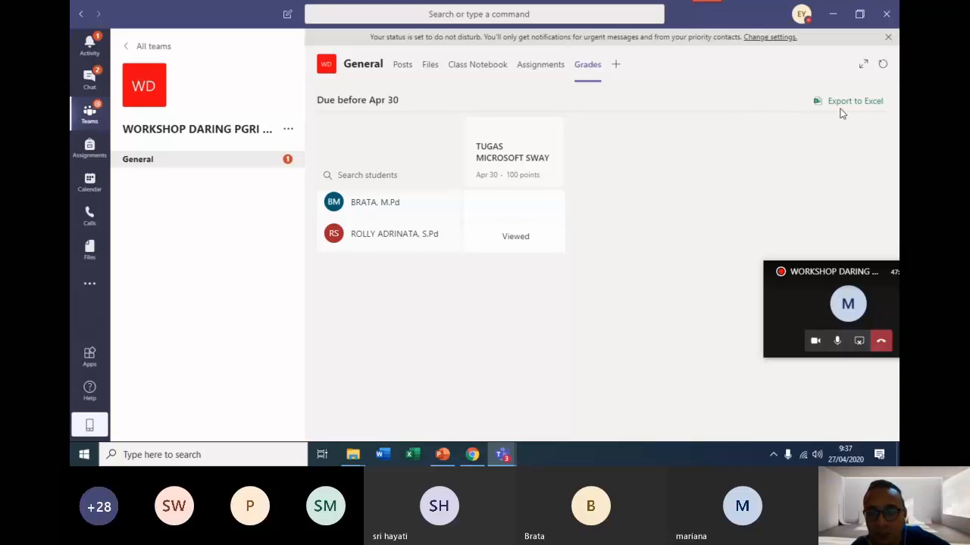
Add a standard channel named KELAS 7A to the workshop team and show it automatically in everyone's channel list.
left_click(532, 66)
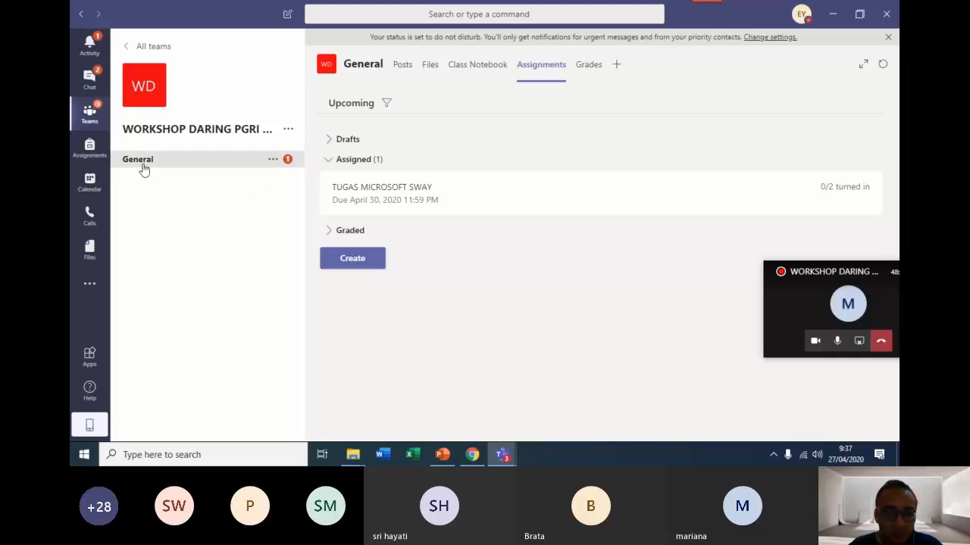
left_click(287, 131)
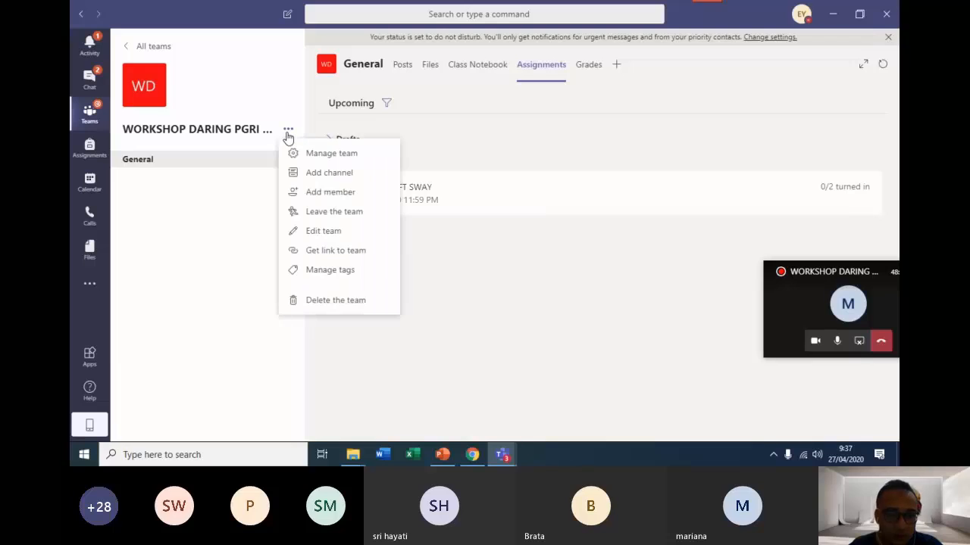
left_click(321, 179)
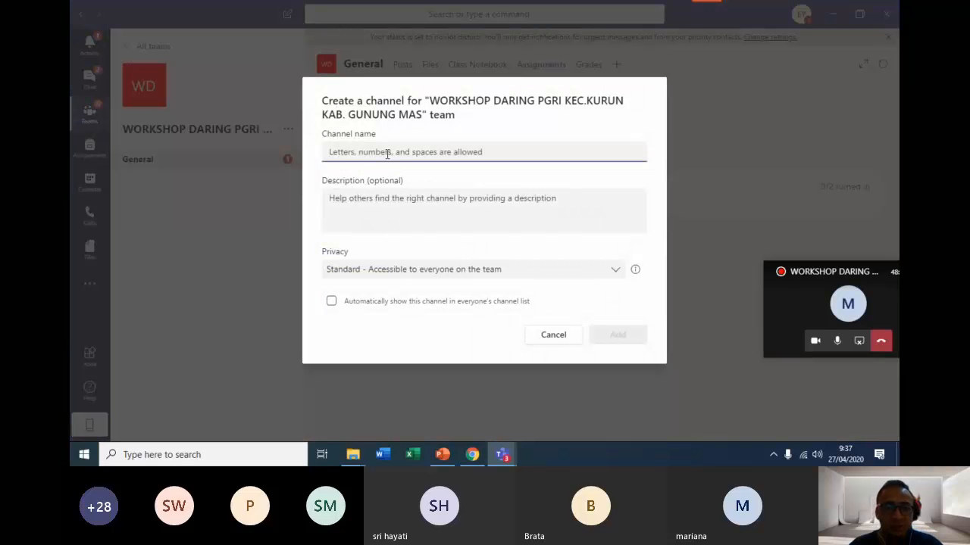
type("KELAS 7A")
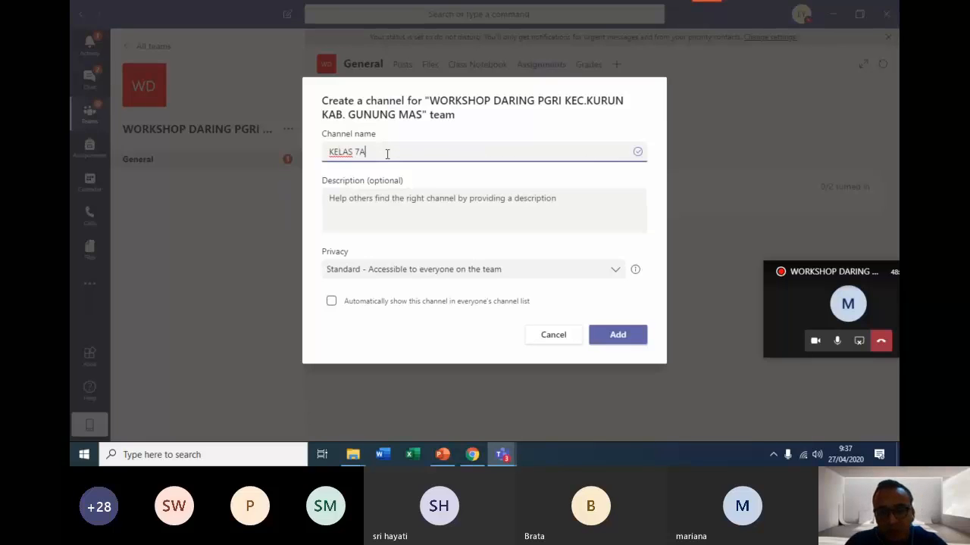
left_click(628, 336)
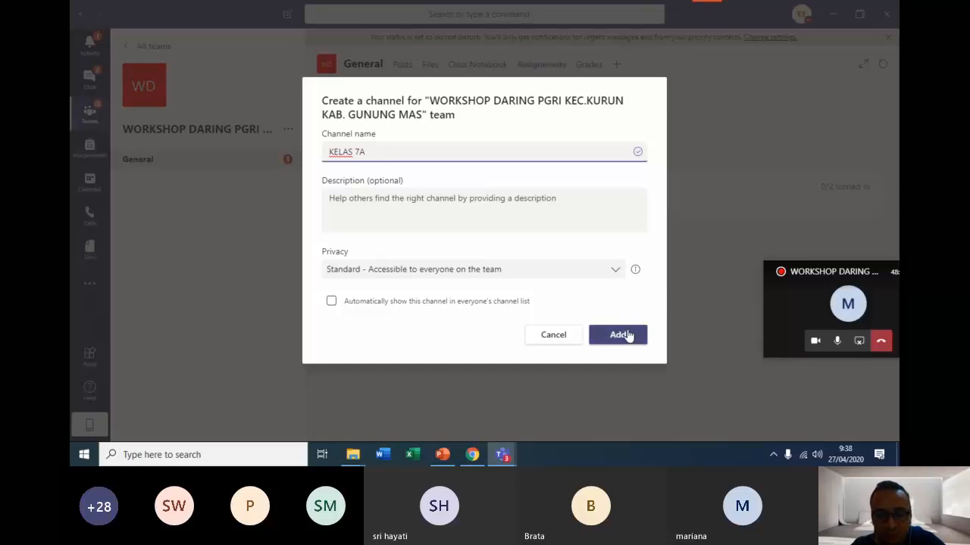
left_click(331, 300)
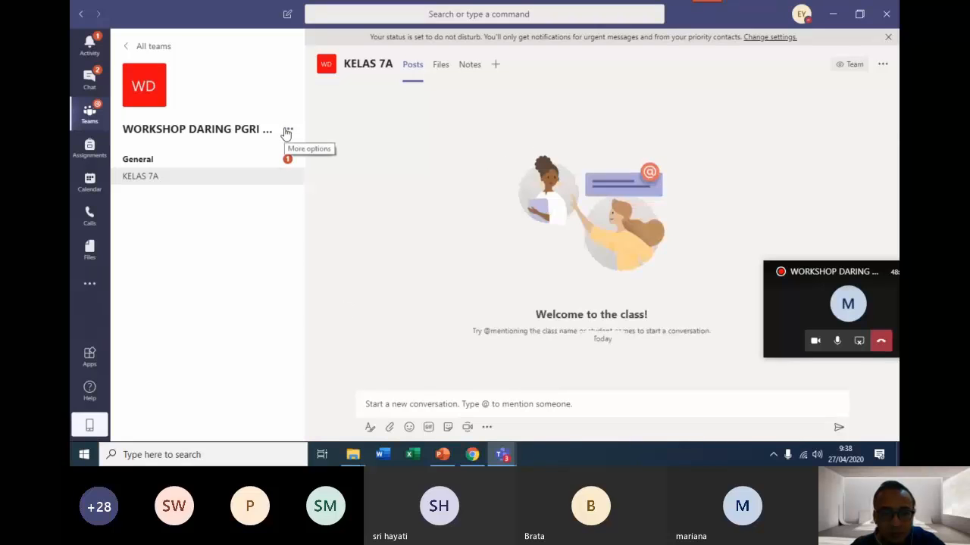
Add a second standard channel named KELAS 7B to the workshop team.
left_click(288, 128)
left_click(326, 173)
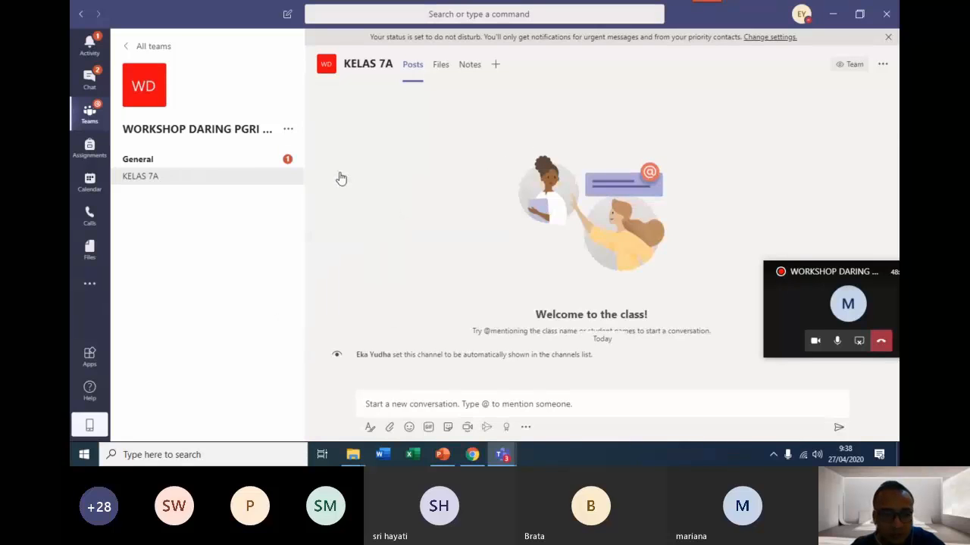
type("KELA")
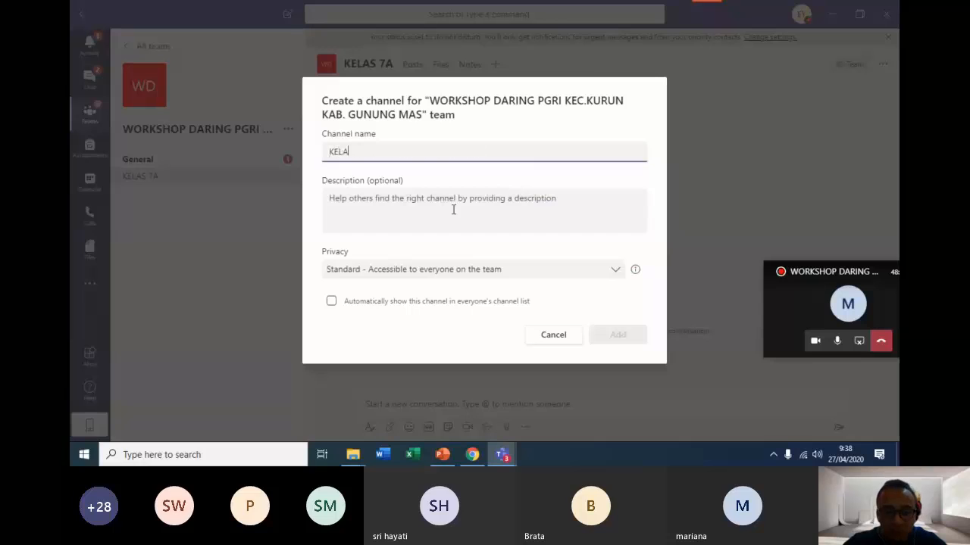
type("S 7B")
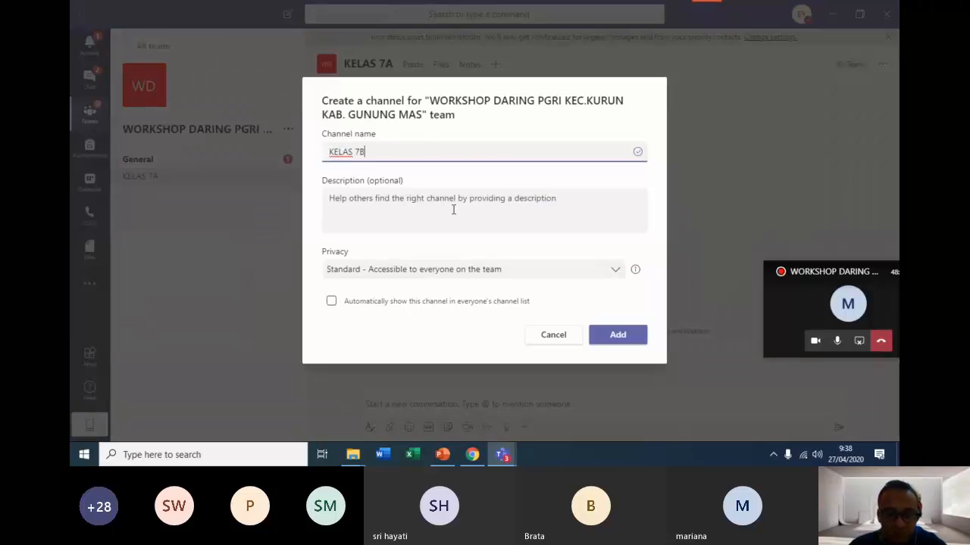
left_click(618, 334)
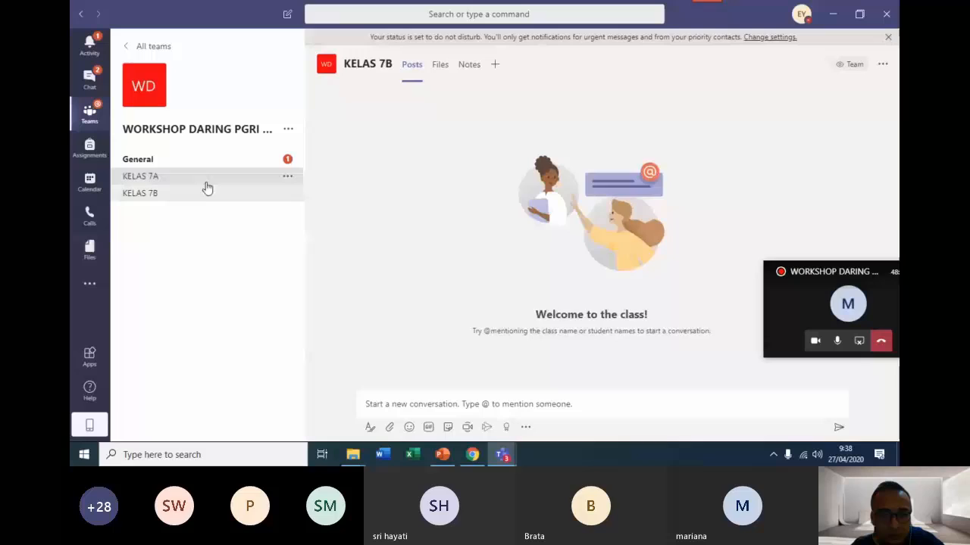
Look over the KELAS 7A channel's options, the overview of all teams, and the workshop team's General channel options.
left_click(206, 182)
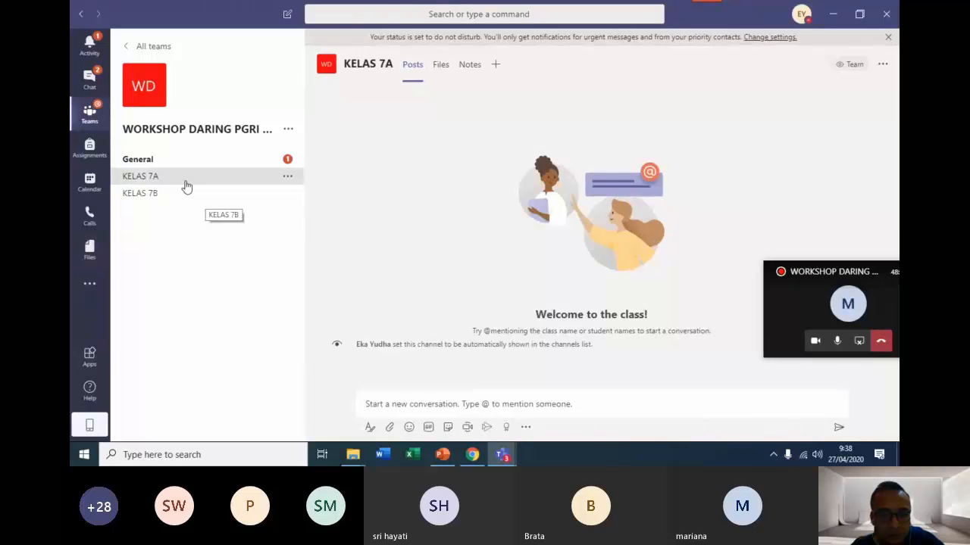
left_click(287, 178)
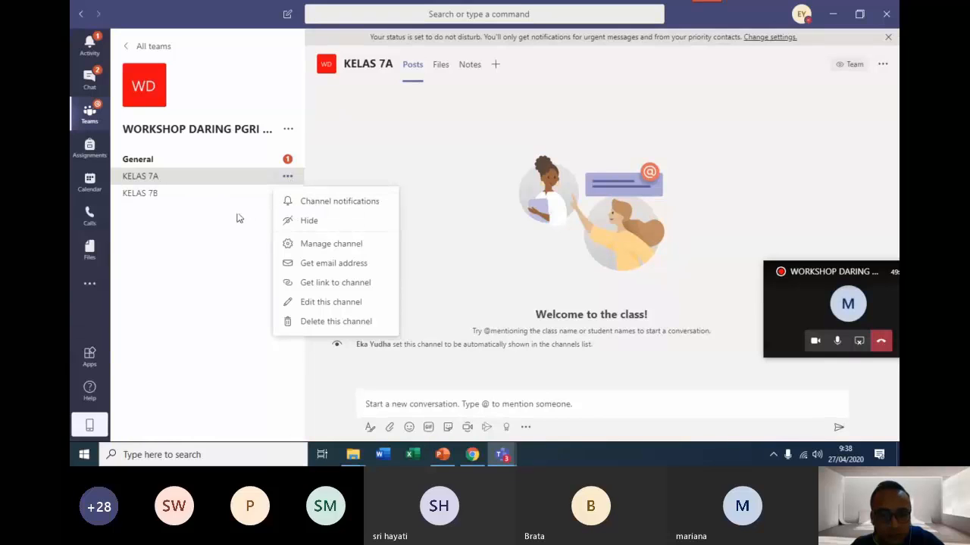
left_click(288, 181)
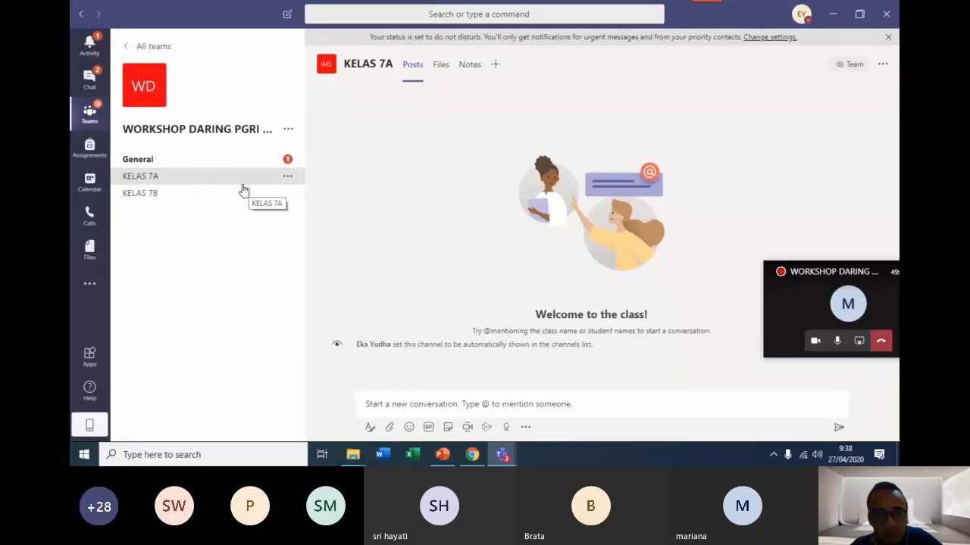
left_click(90, 121)
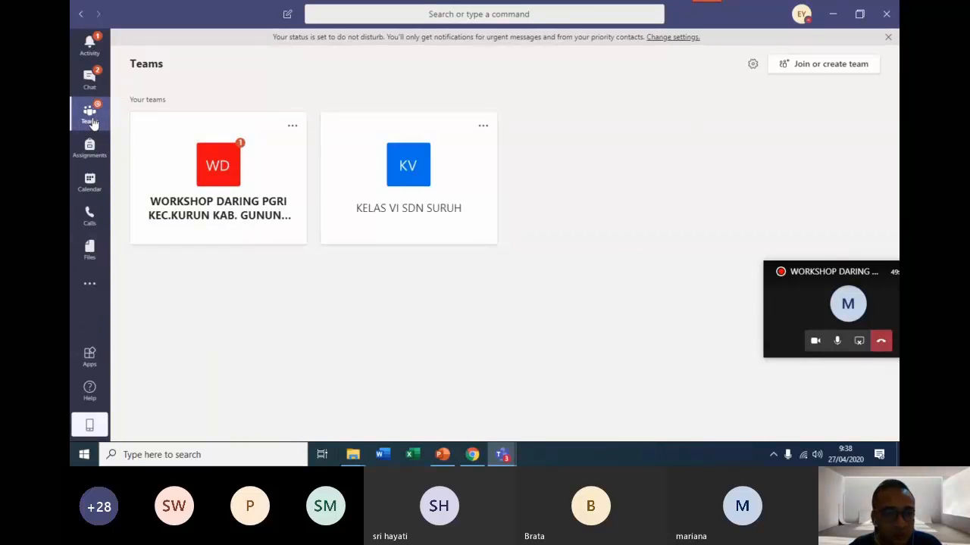
left_click(201, 174)
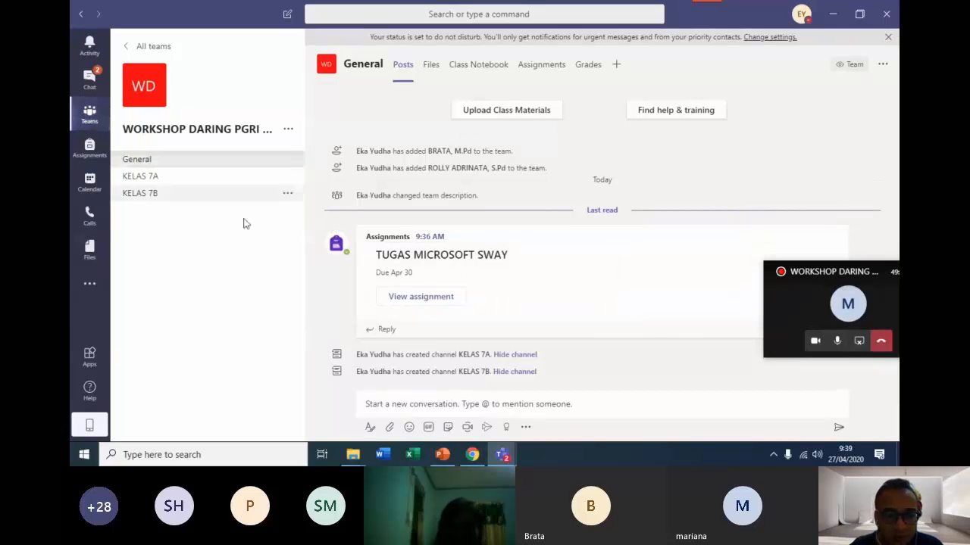
left_click(287, 161)
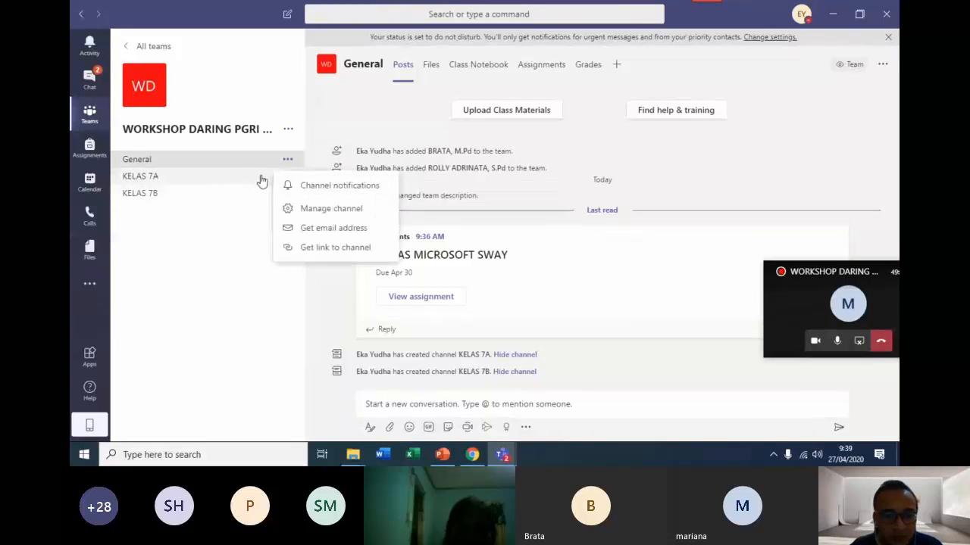
Rename the KELAS 7A channel as BAHASA INDONESIA and save the change.
left_click(288, 177)
left_click(288, 178)
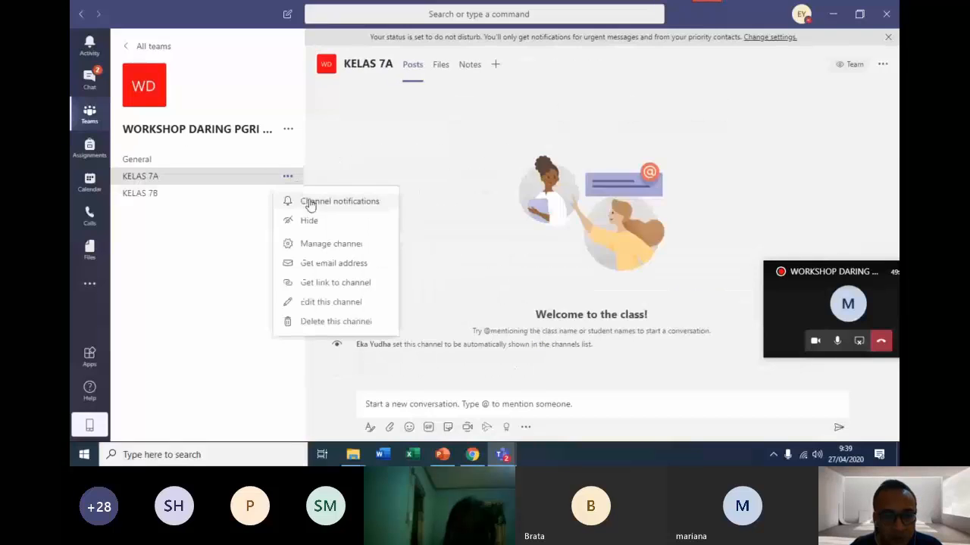
left_click(330, 302)
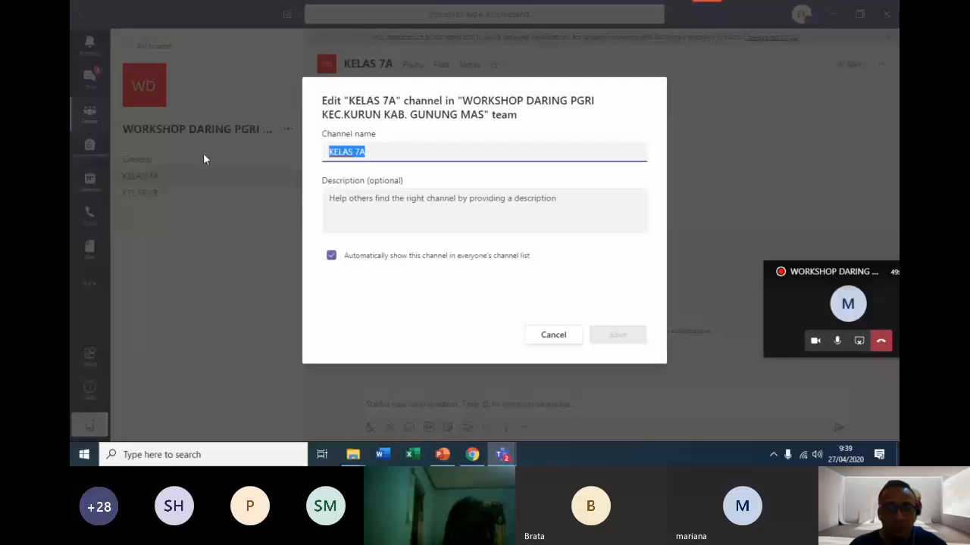
type("BAH")
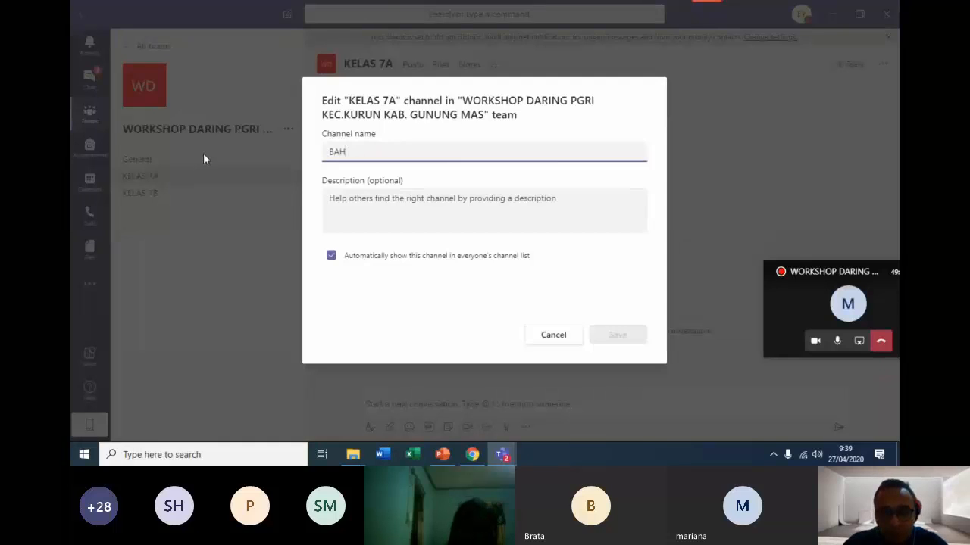
type("ASA I")
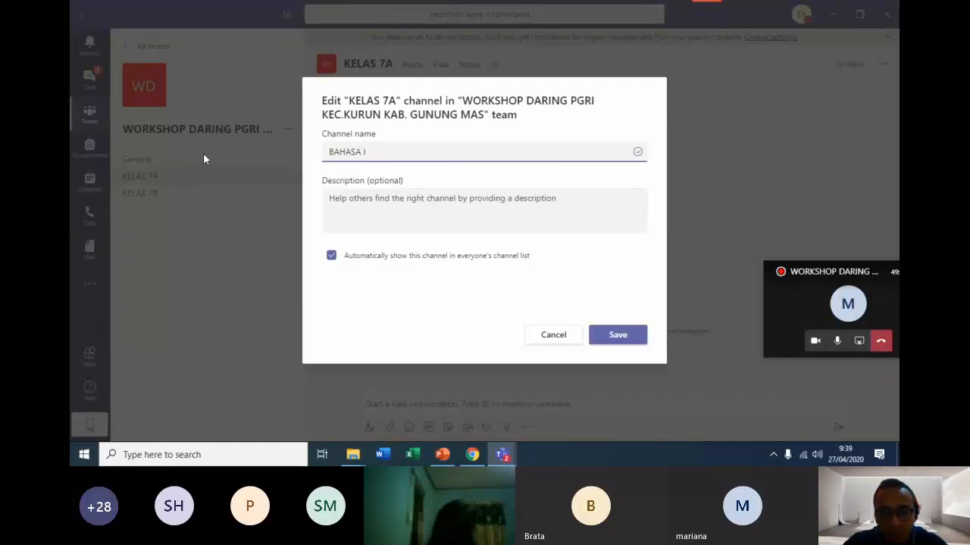
type("NDONESIA")
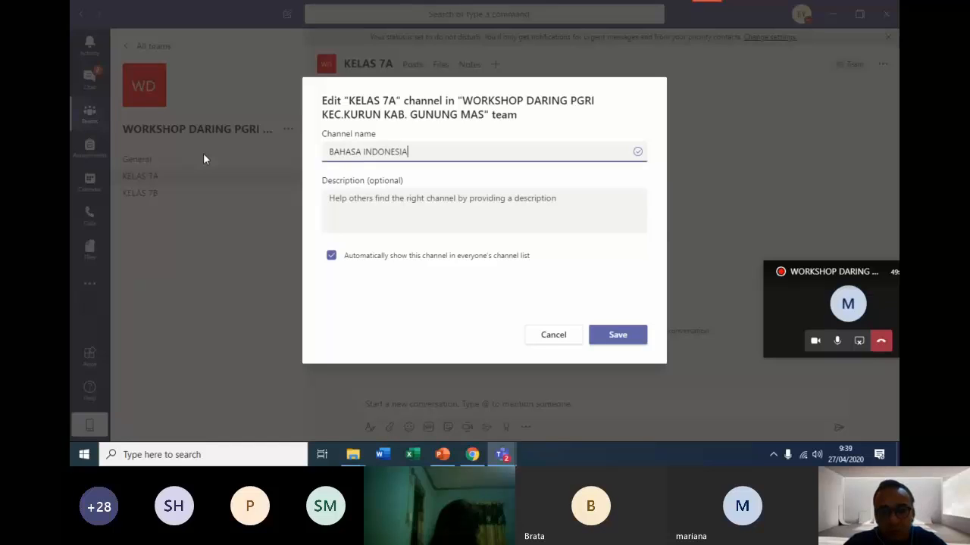
left_click(605, 336)
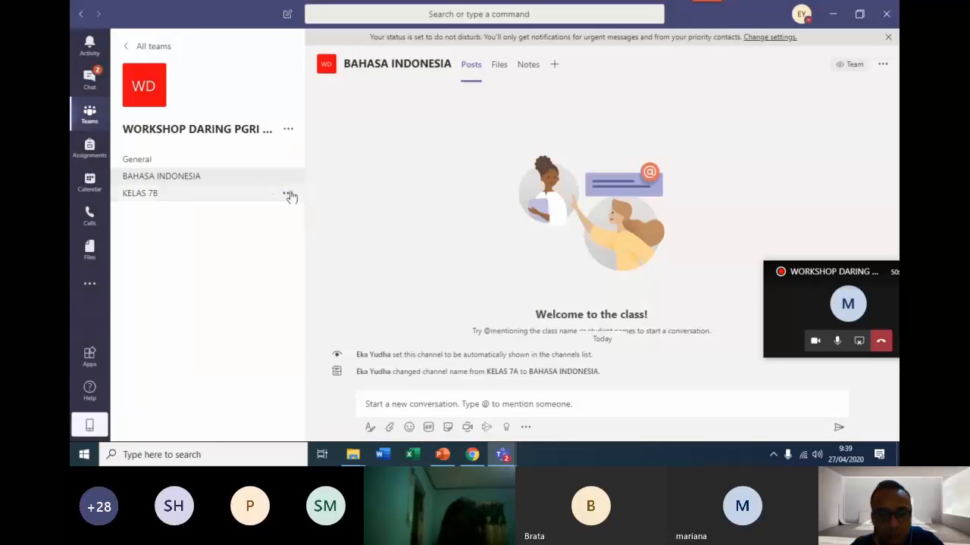
Rename the KELAS 7B channel as MATEMATIKA and save the change.
left_click(288, 194)
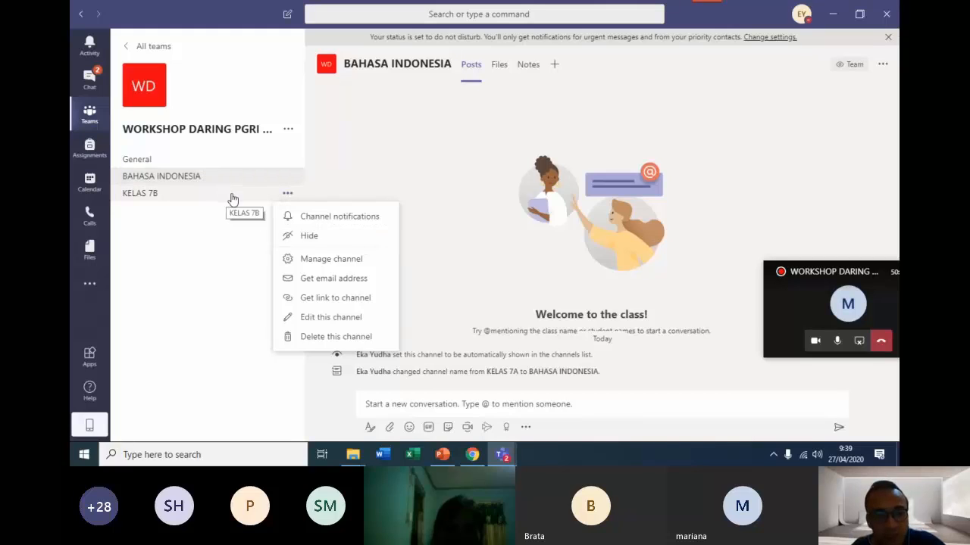
left_click(332, 318)
left_click_drag(365, 152, 328, 152)
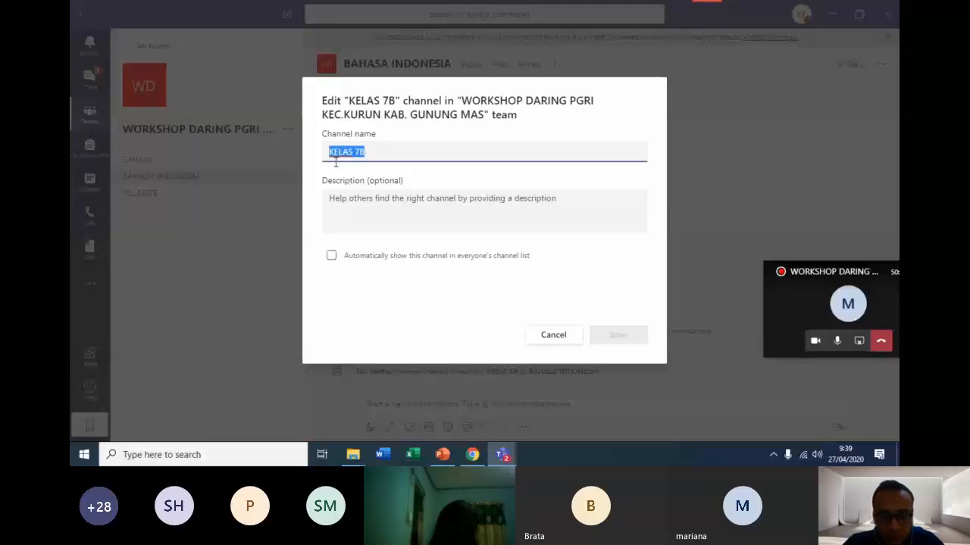
type("MATEMATIKA")
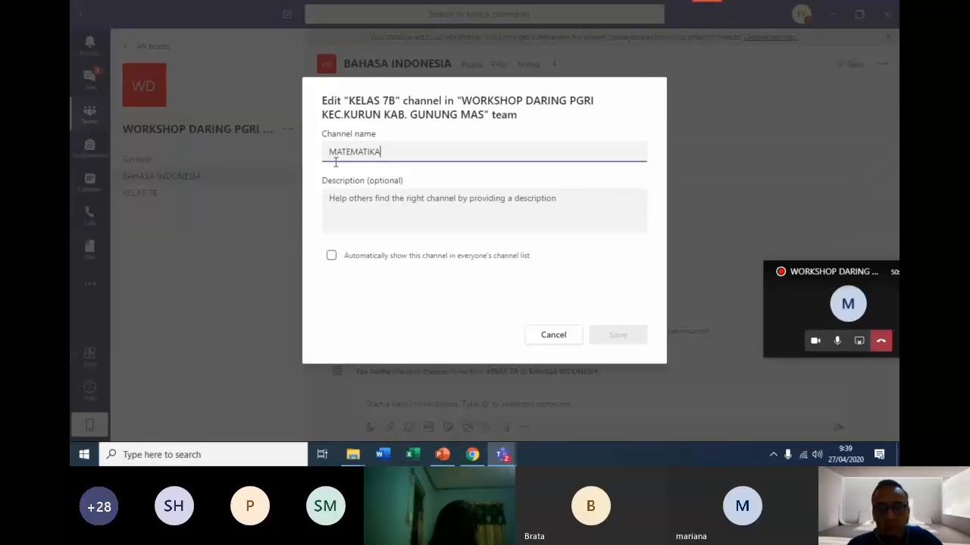
left_click(640, 334)
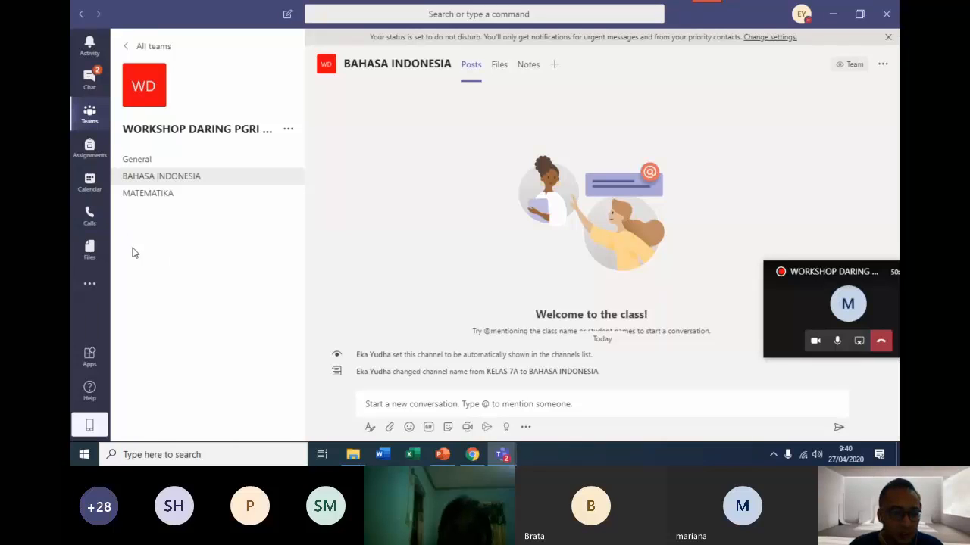
Start a new meeting in the calendar and title it PEMBELAJARAN TEMA 8.
left_click(89, 184)
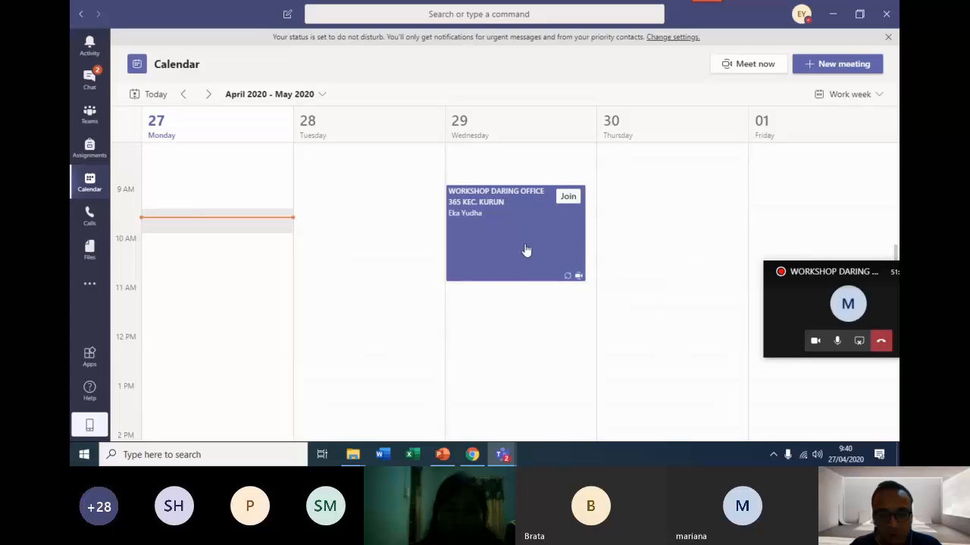
left_click(841, 67)
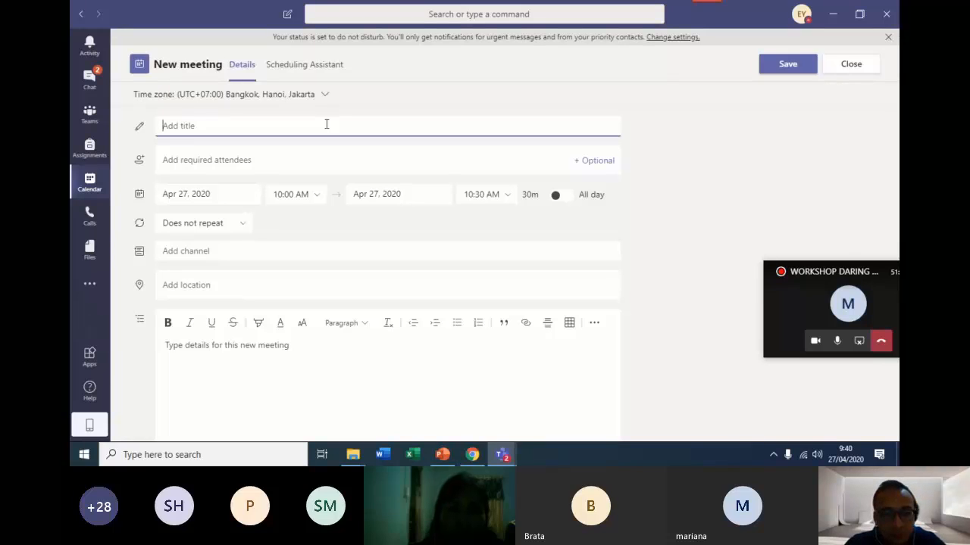
type("PE")
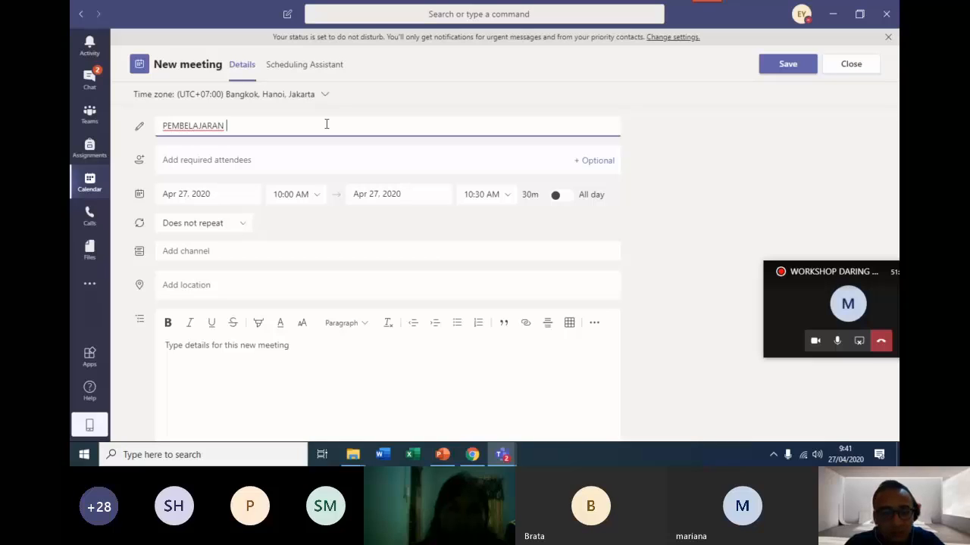
type("MBELAJARAN ")
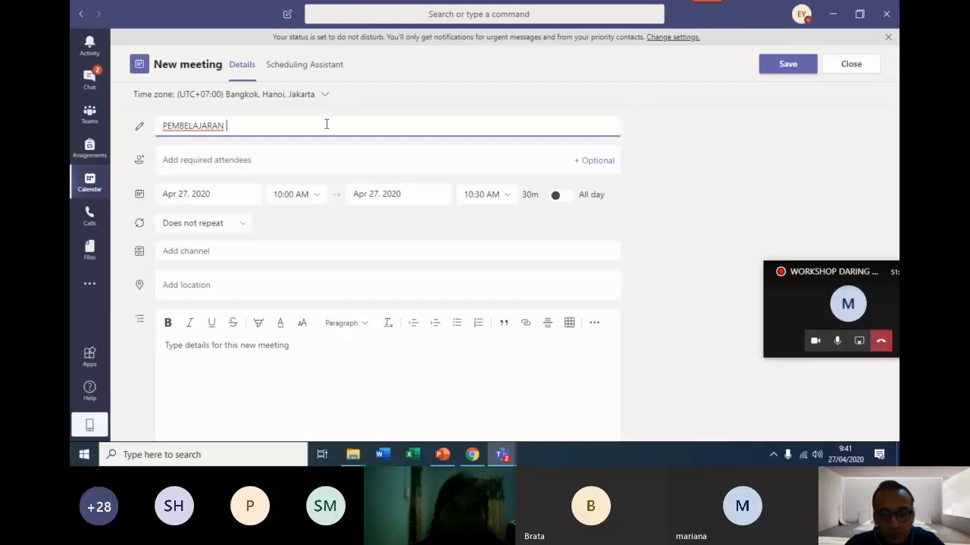
type("TEMA 8")
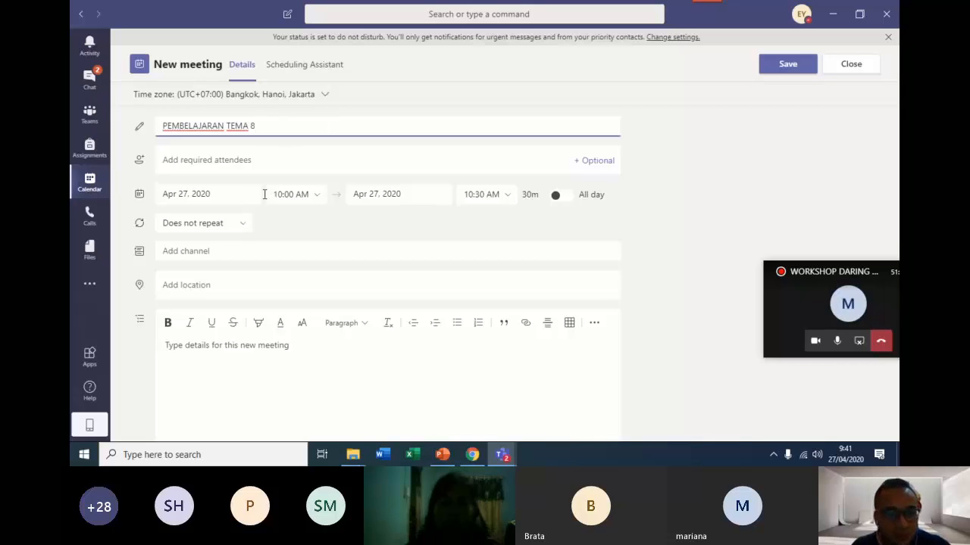
Schedule the meeting for Apr 28, 2020, from 8:00 AM to 9:00 AM.
left_click(241, 195)
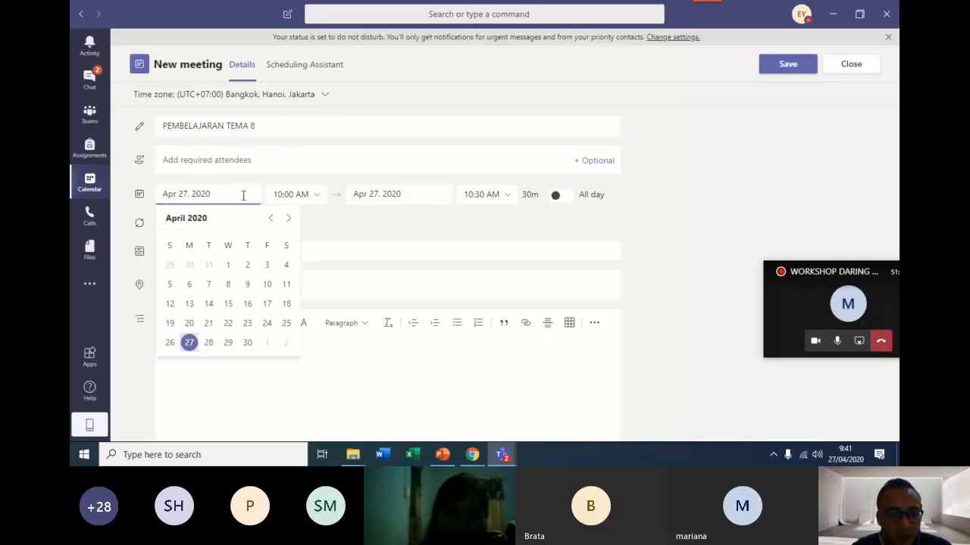
left_click(208, 343)
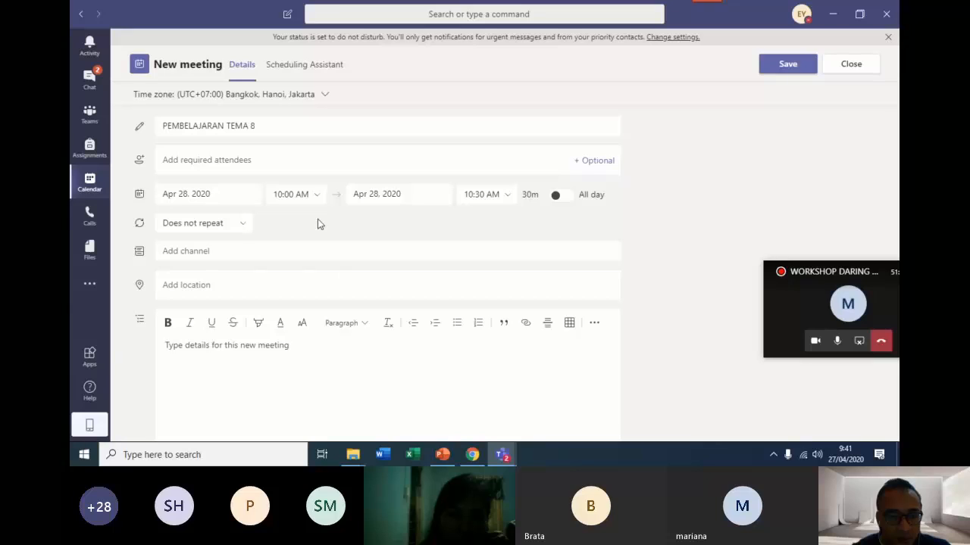
left_click(318, 199)
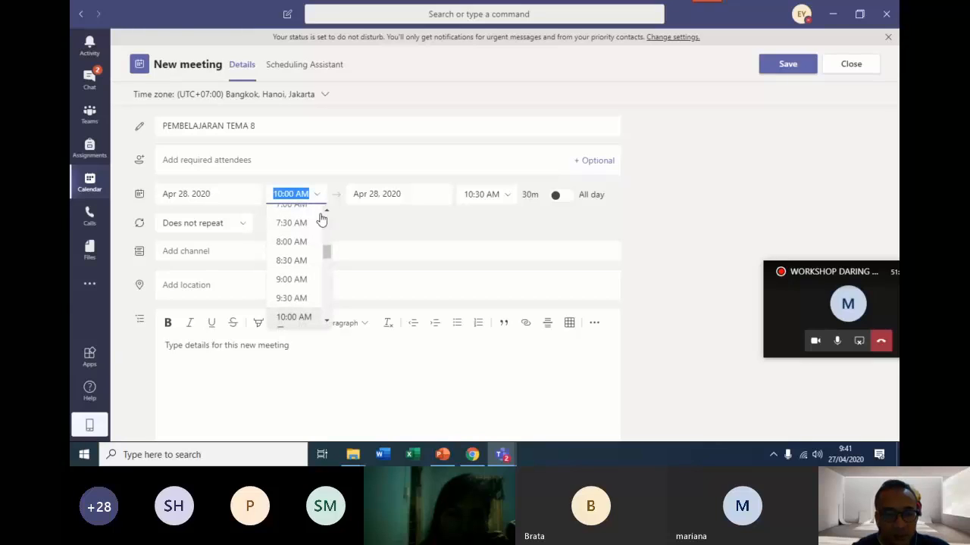
left_click(331, 258)
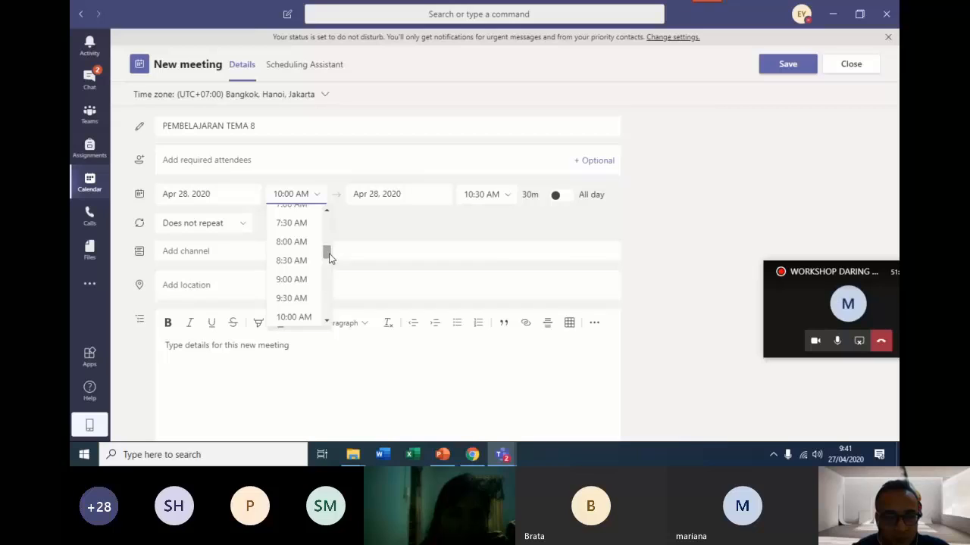
left_click(328, 257)
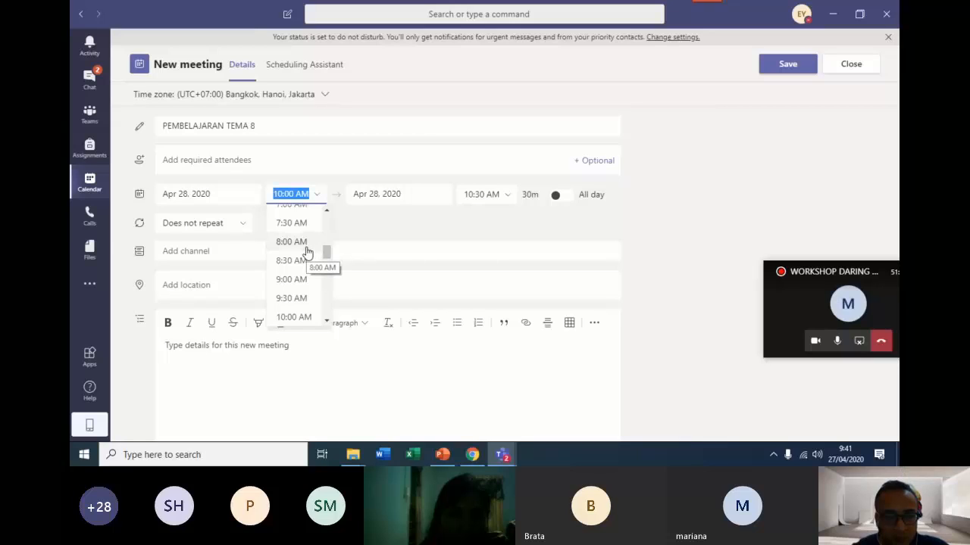
left_click(307, 246)
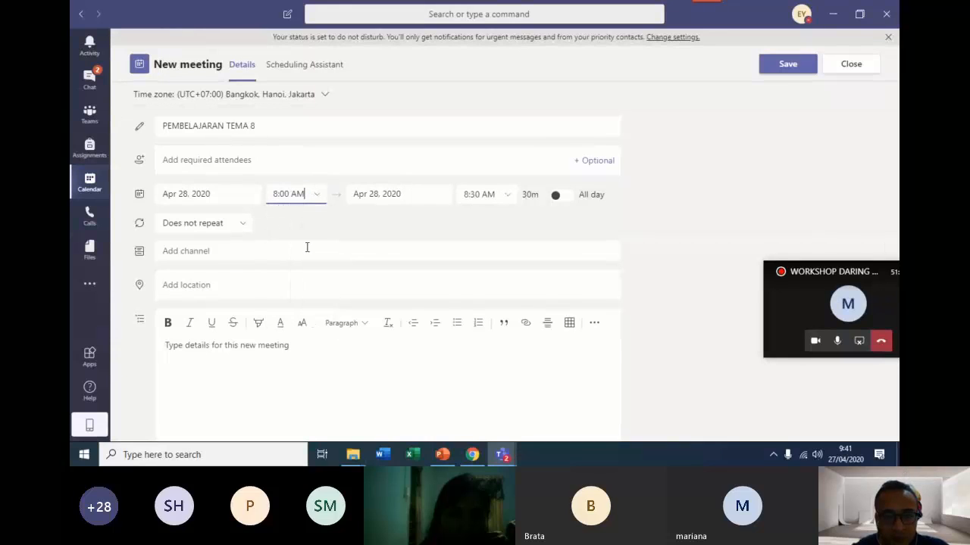
left_click(510, 198)
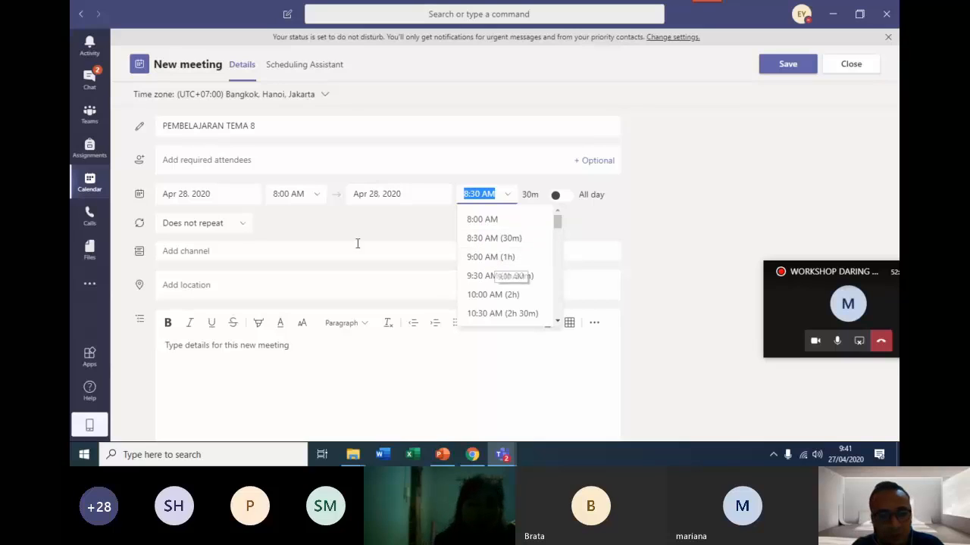
left_click(496, 260)
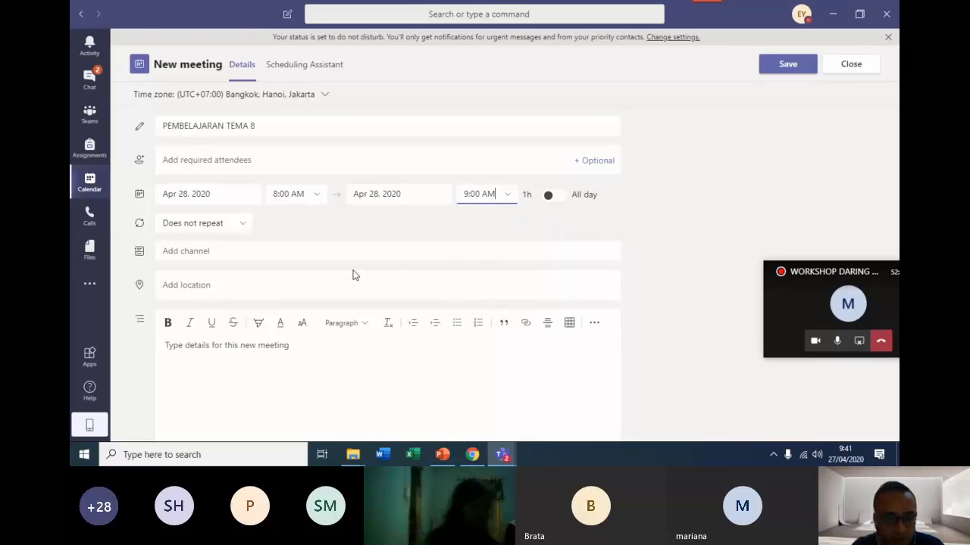
Check the meeting's repeat options without changing them, and add the General channel of KELAS VI SDN SURUH.
left_click(241, 227)
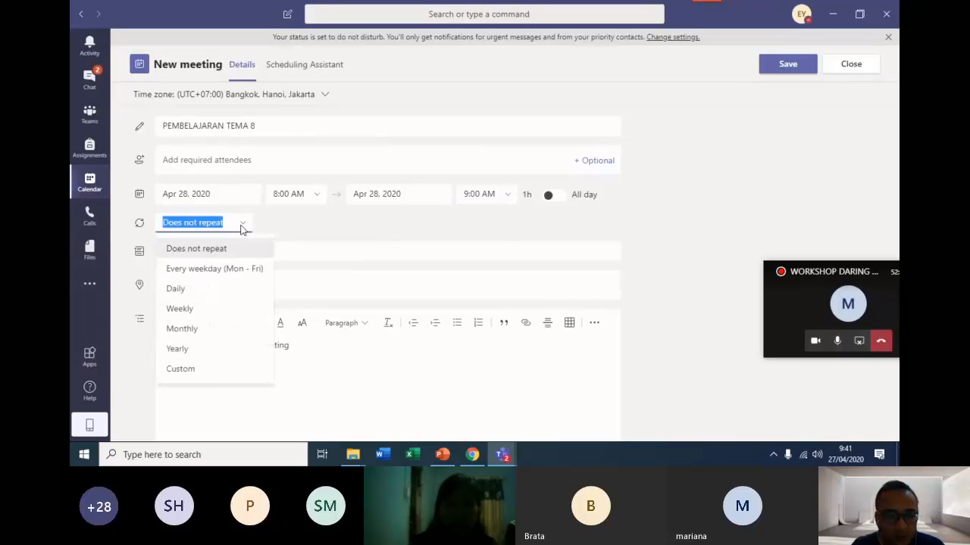
left_click(241, 227)
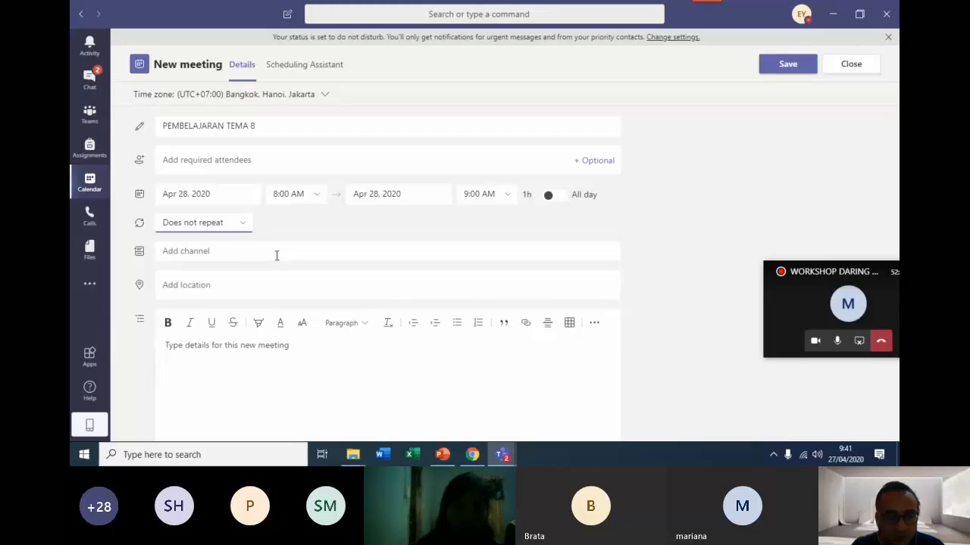
left_click(278, 255)
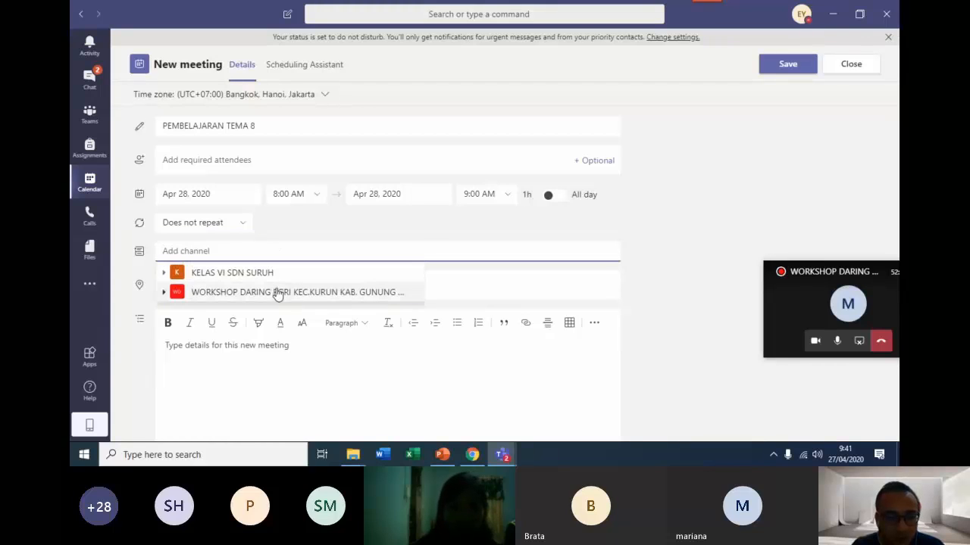
left_click(276, 274)
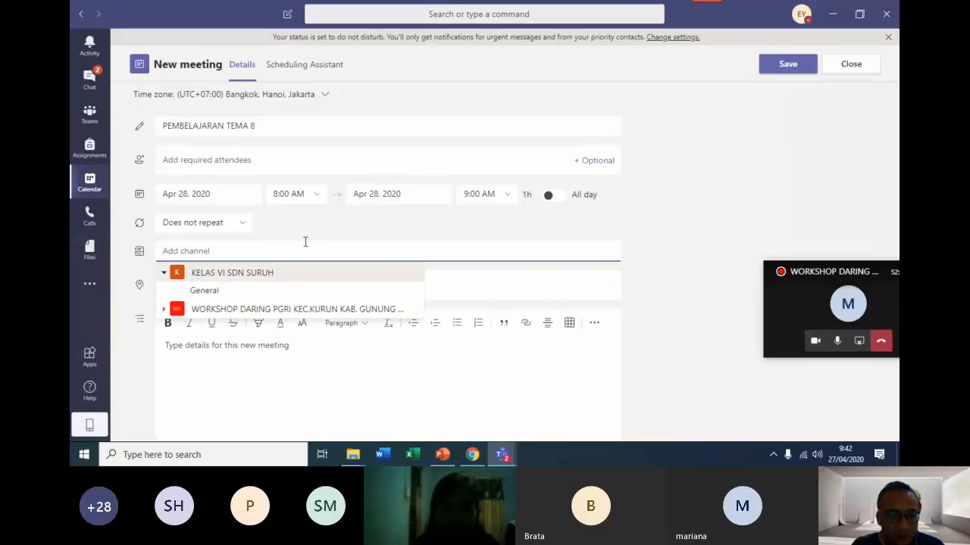
left_click(214, 274)
left_click(283, 276)
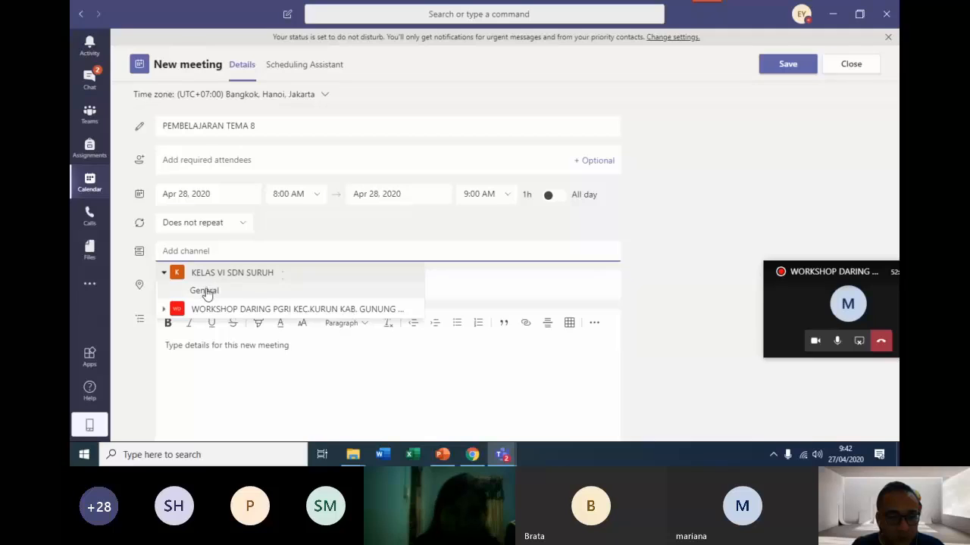
left_click(209, 291)
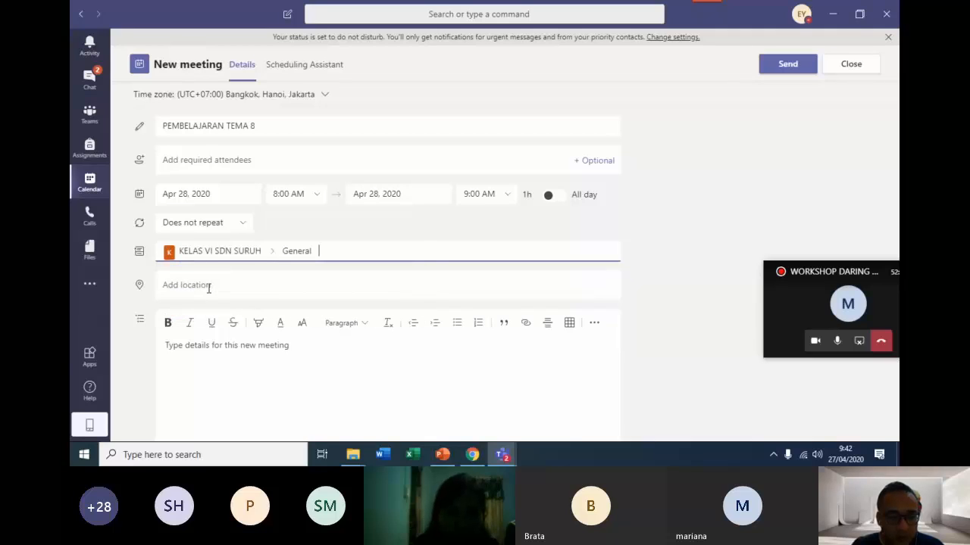
Invite a required attendee by e-mail address and send the meeting invitation.
scroll(235, 303, "down", 1)
scroll(260, 318, "up", 1)
scroll(242, 379, "down", 1)
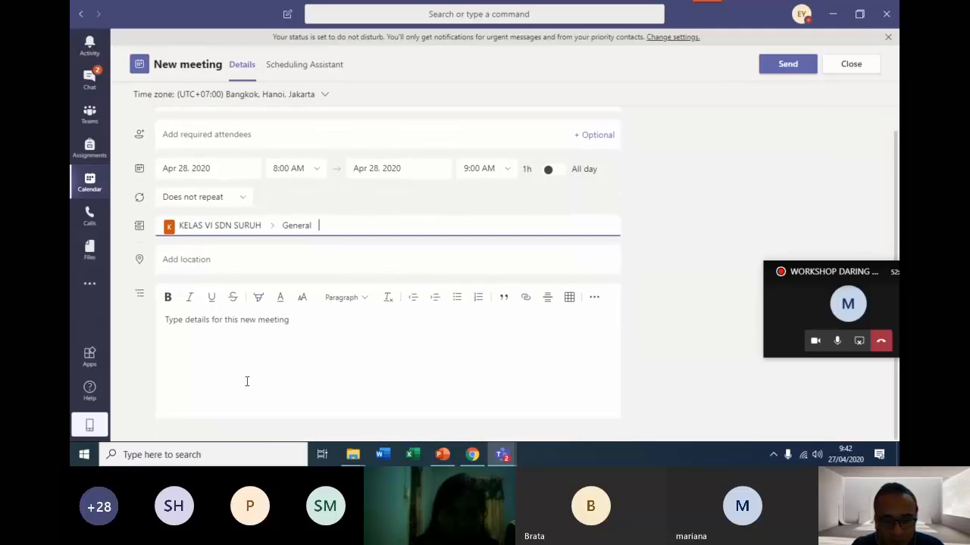
scroll(243, 378, "up", 1)
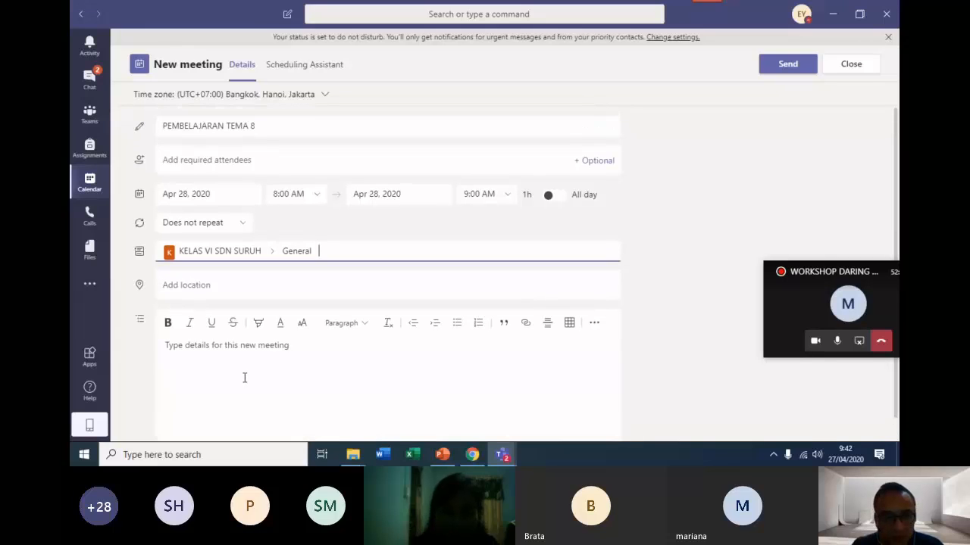
left_click(172, 156)
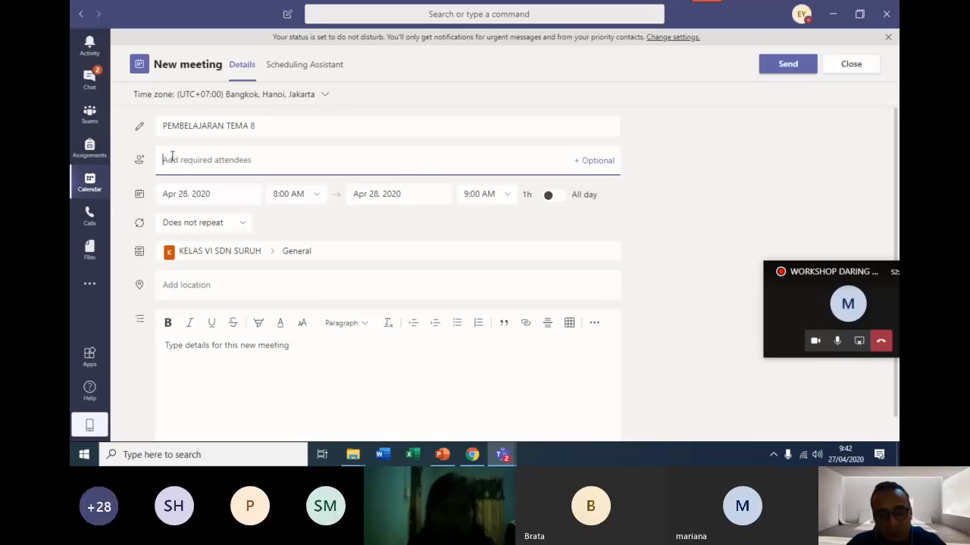
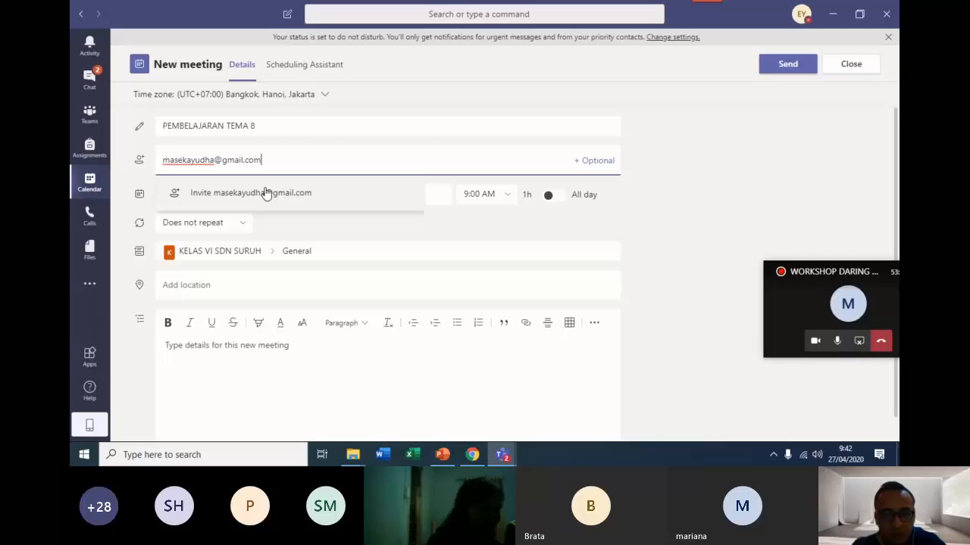
left_click(266, 194)
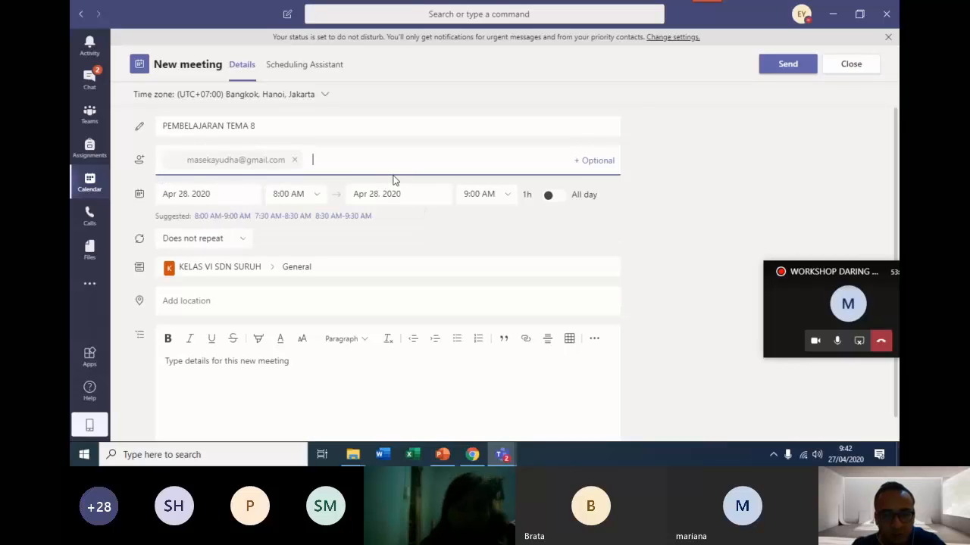
scroll(393, 180, "down", 1)
scroll(393, 179, "up", 1)
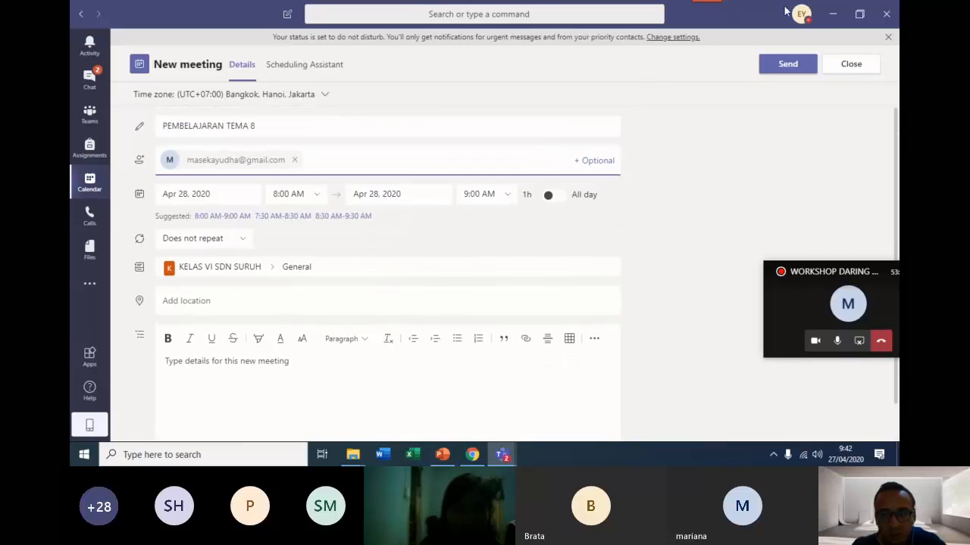
left_click(788, 64)
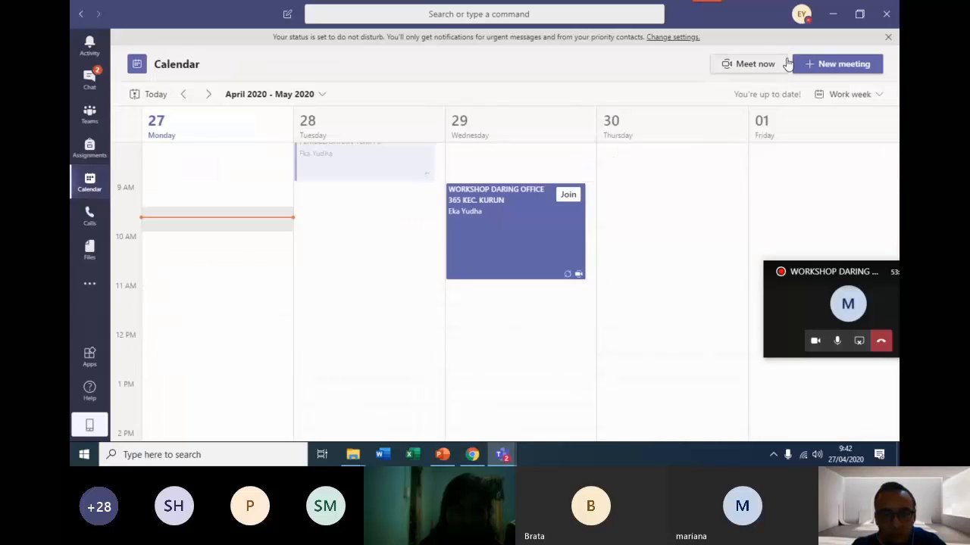
Open the WORKSHOP DARING OFFICE 365 KEC. KURUN meeting on Wednesday the 29th and copy its Join Microsoft Teams Meeting link.
scroll(396, 167, "up", 1)
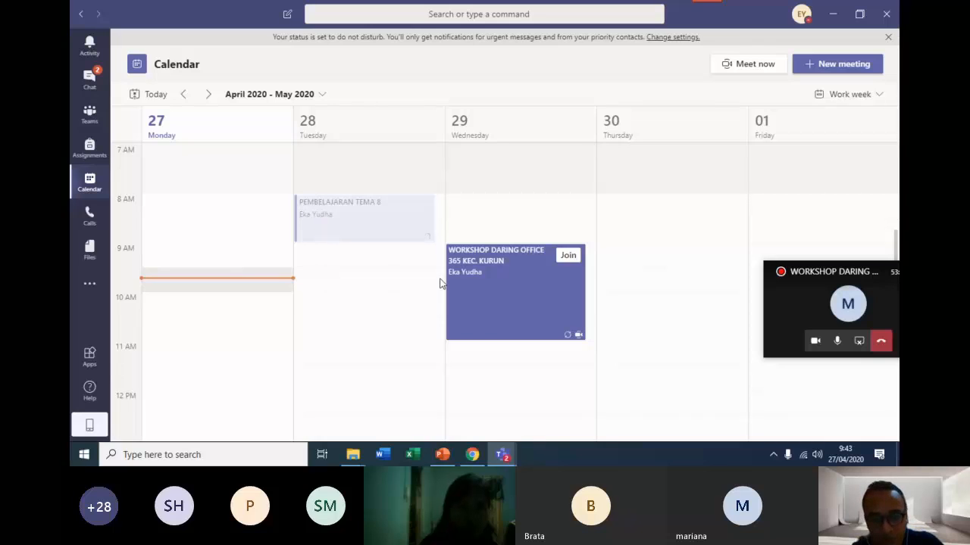
left_click(513, 298)
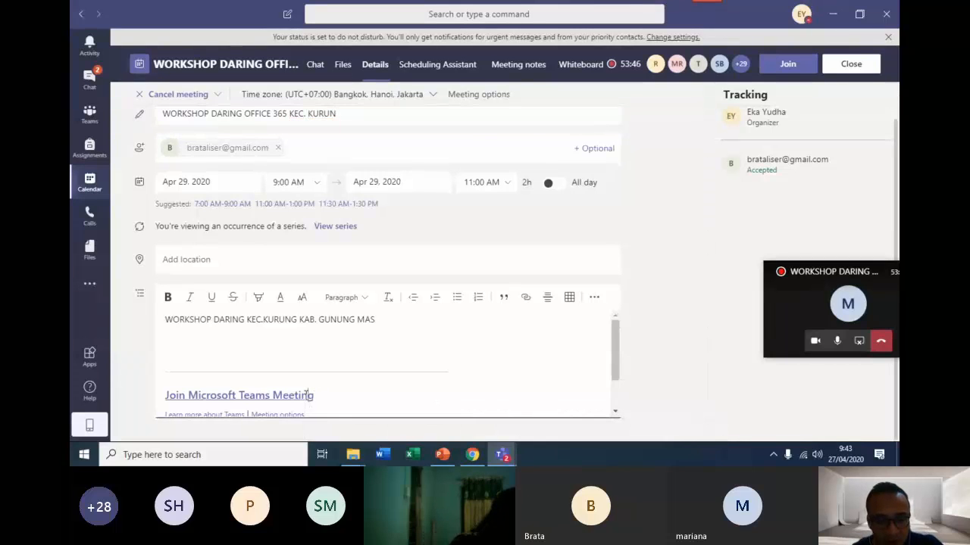
right_click(306, 397)
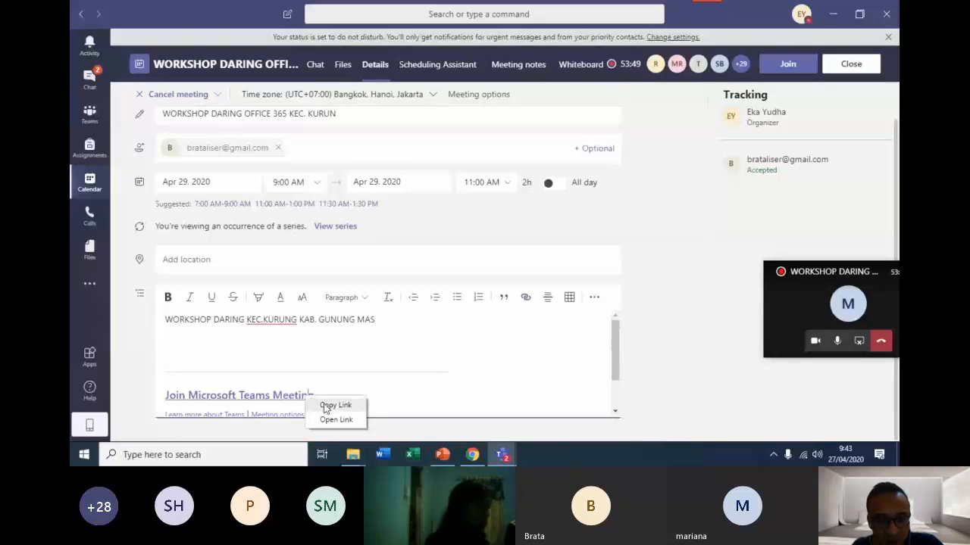
left_click(326, 407)
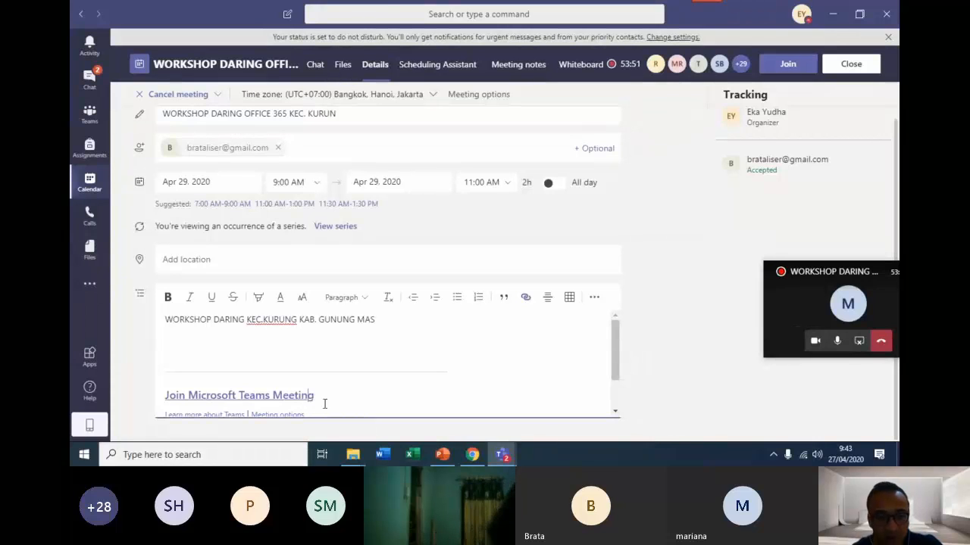
Switch to Chrome and open the gg.gg URL shortener in a new tab.
left_click(470, 457)
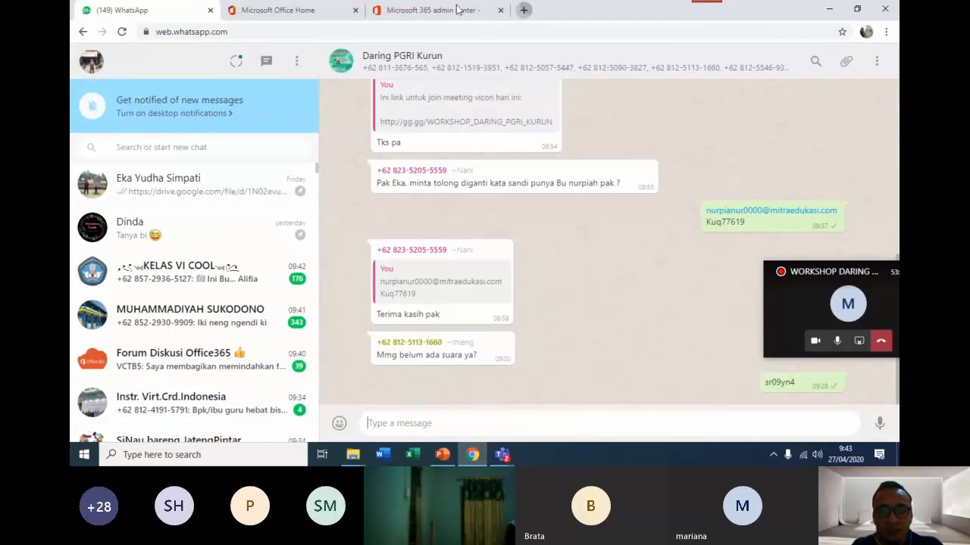
key("ctrl+t")
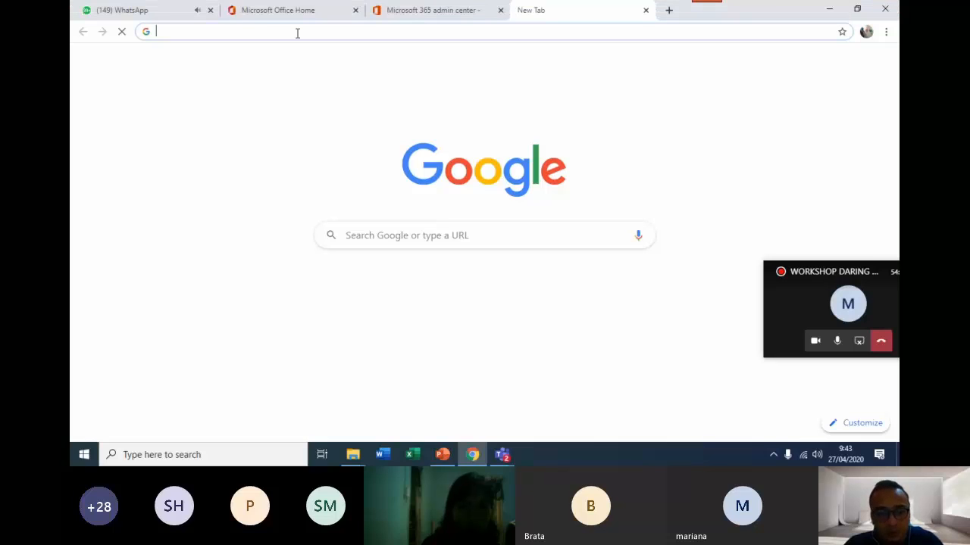
type("gg.gg")
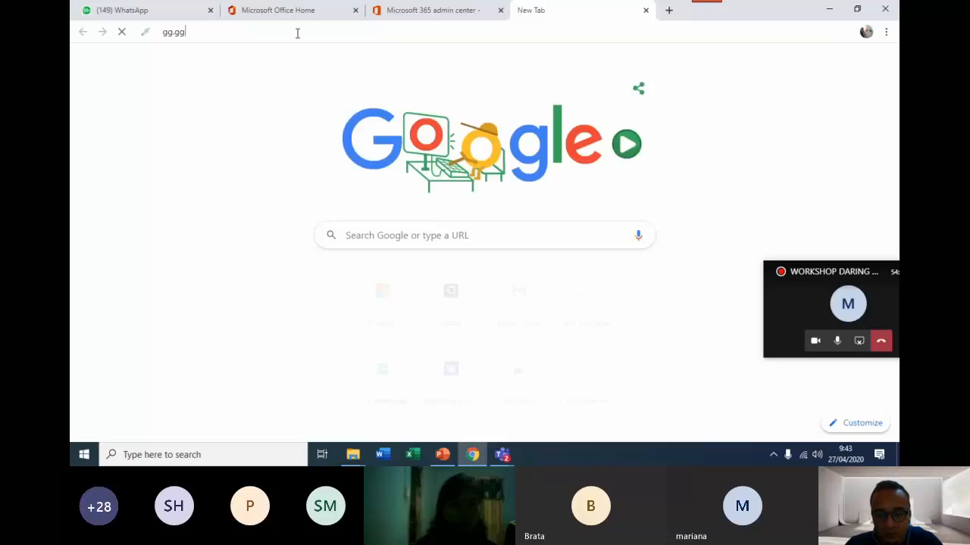
type("gg")
key("BackSpace")
key("BackSpace")
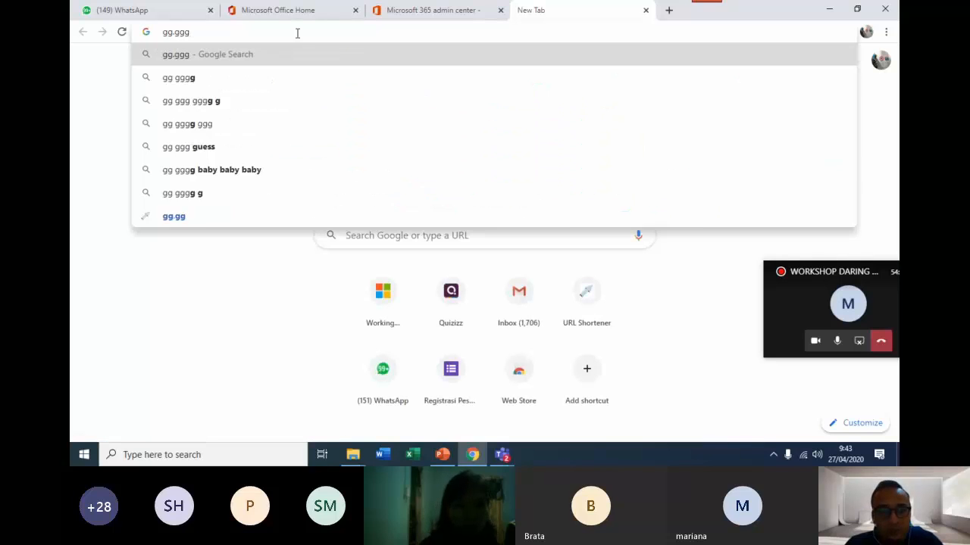
key("Return")
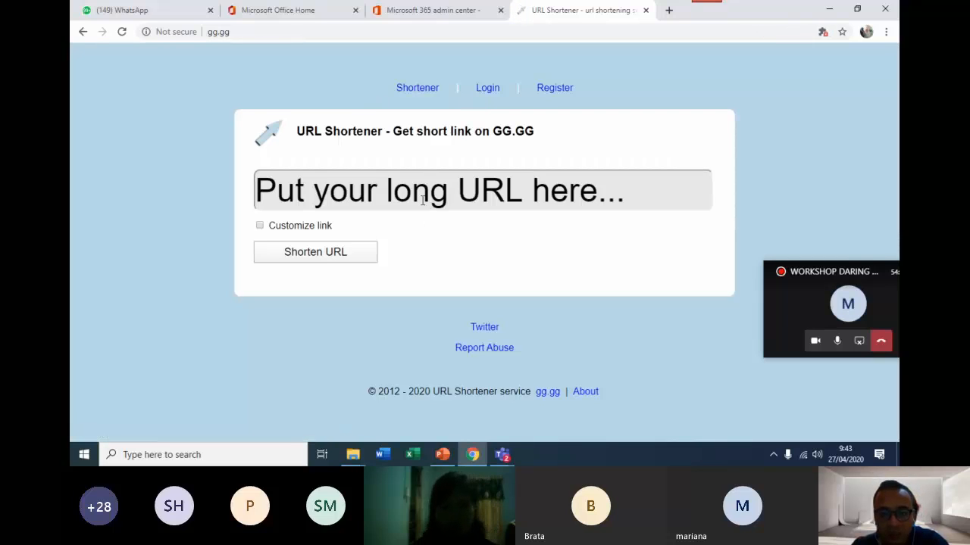
Shorten the copied meeting join link on gg.gg with the custom ending Vicon_Kelas_8.
left_click(423, 200)
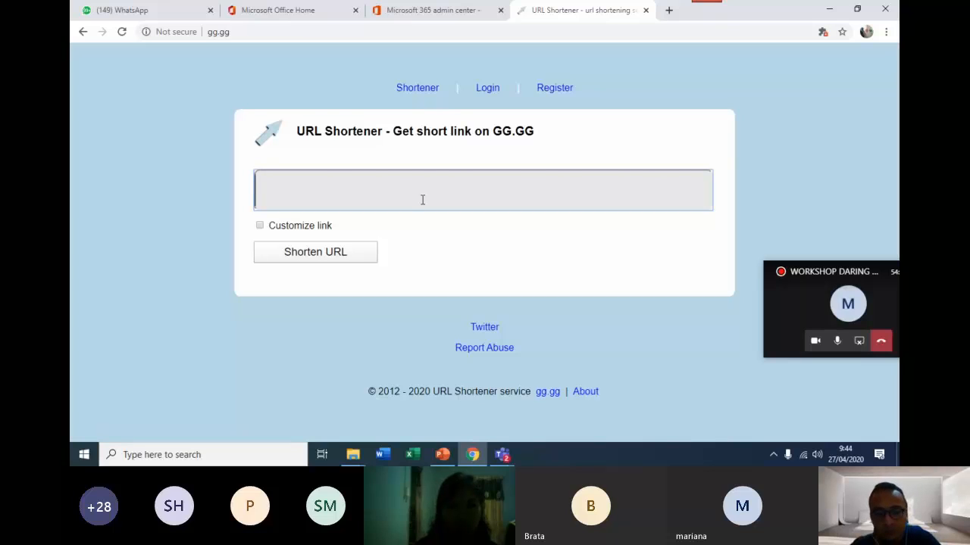
key("ctrl+v")
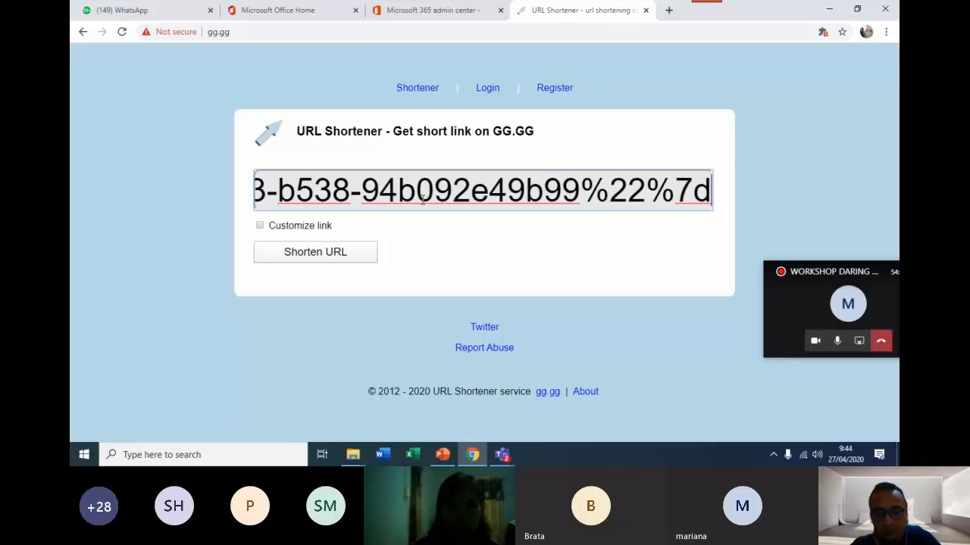
left_click(260, 227)
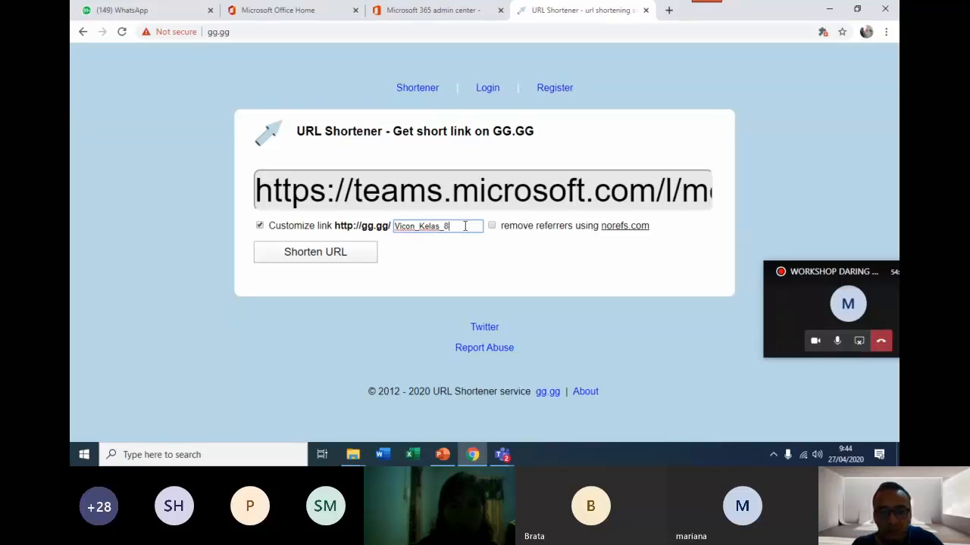
left_click(321, 260)
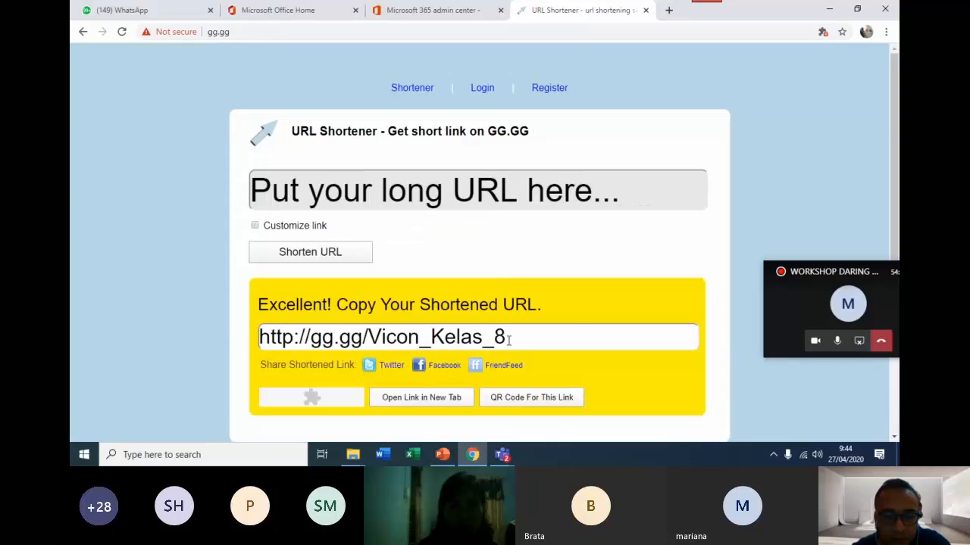
left_click_drag(509, 339, 244, 341)
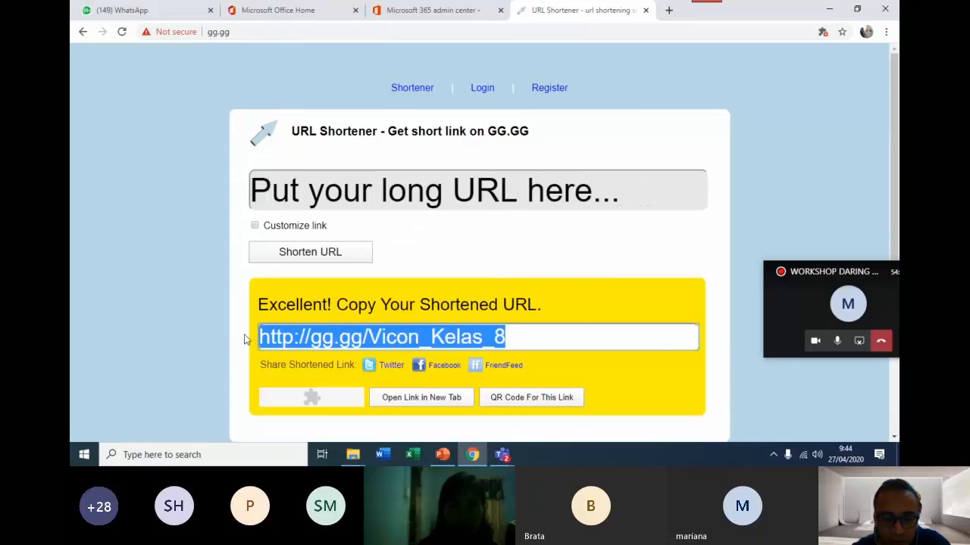
right_click(463, 343)
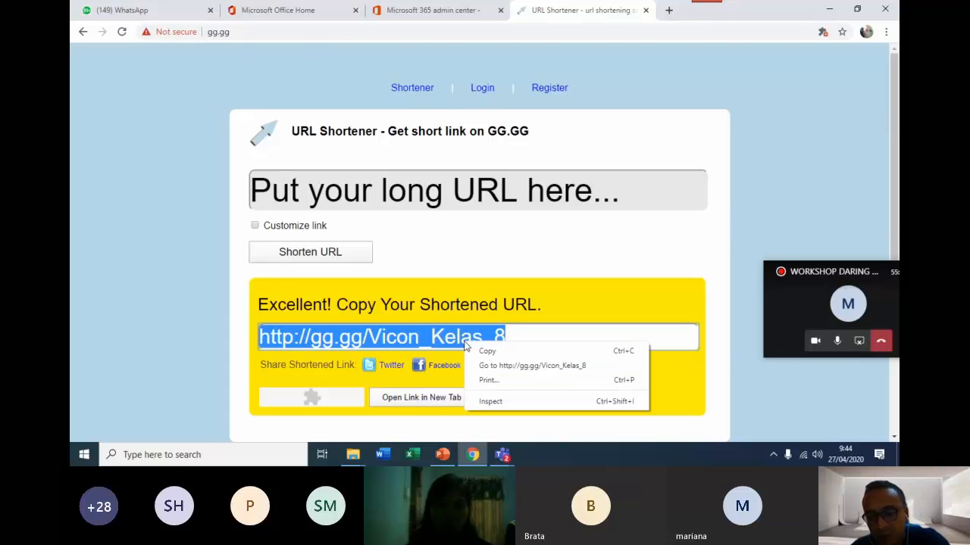
left_click(507, 353)
Switch to Microsoft Teams and close the WORKSHOP DARING OFFICE 365 KEC. KURUN meeting details.
left_click(503, 455)
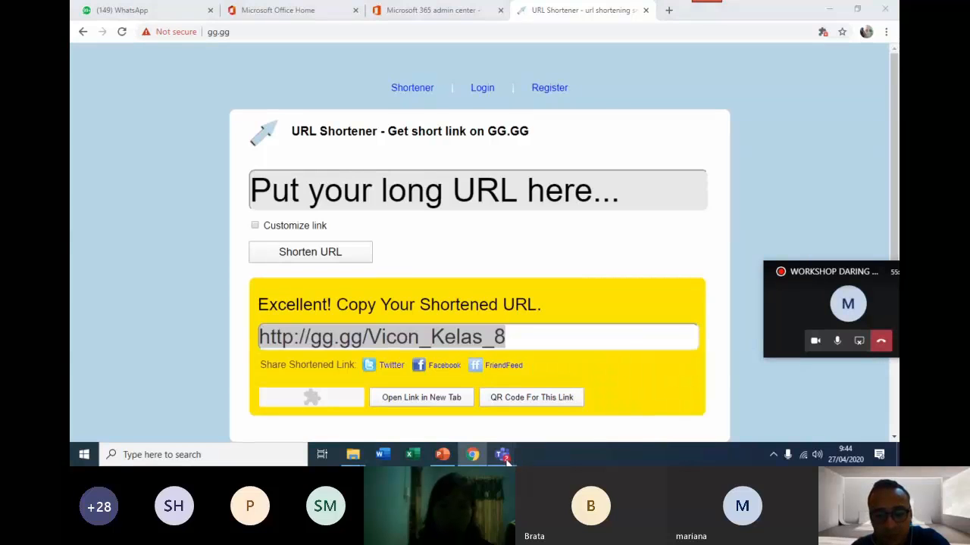
mouse_move(460, 400)
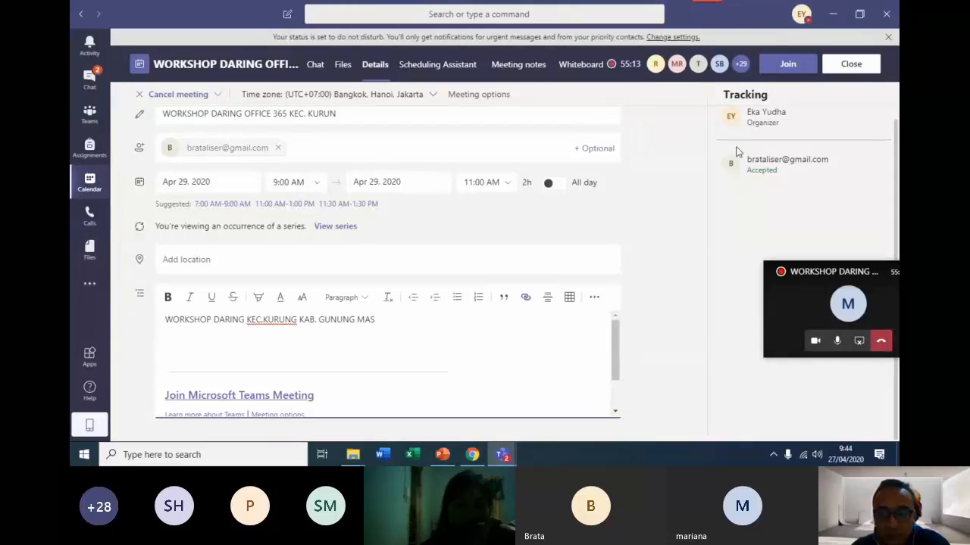
left_click(858, 65)
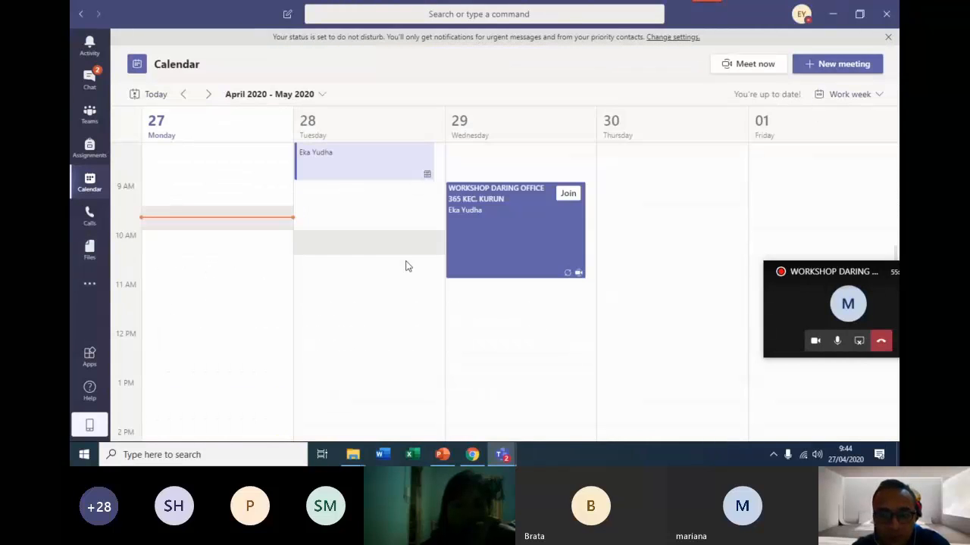
Open the PEMBELAJARAN TEMA 8 meeting on Tuesday the 28th, review its details and join link, and return to the calendar.
scroll(396, 197, "up", 3)
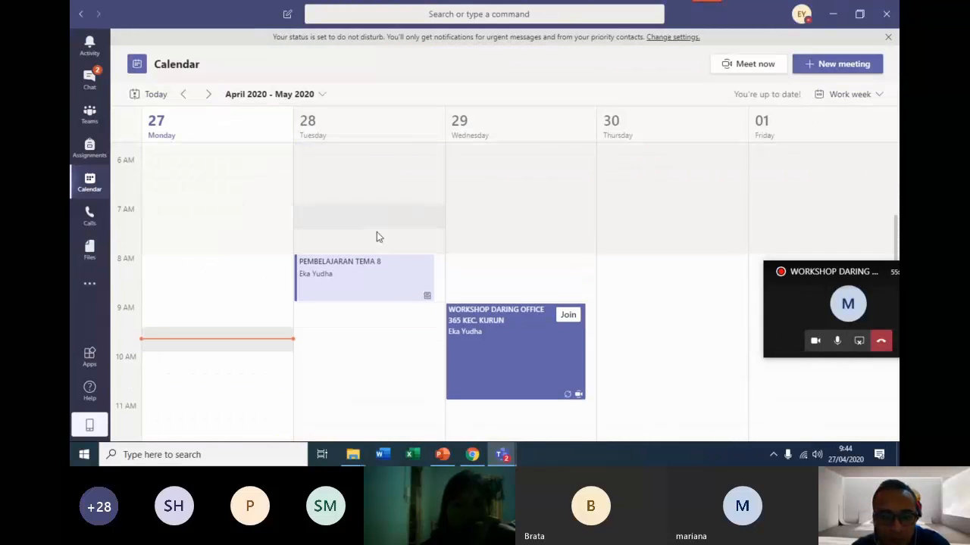
left_click(370, 276)
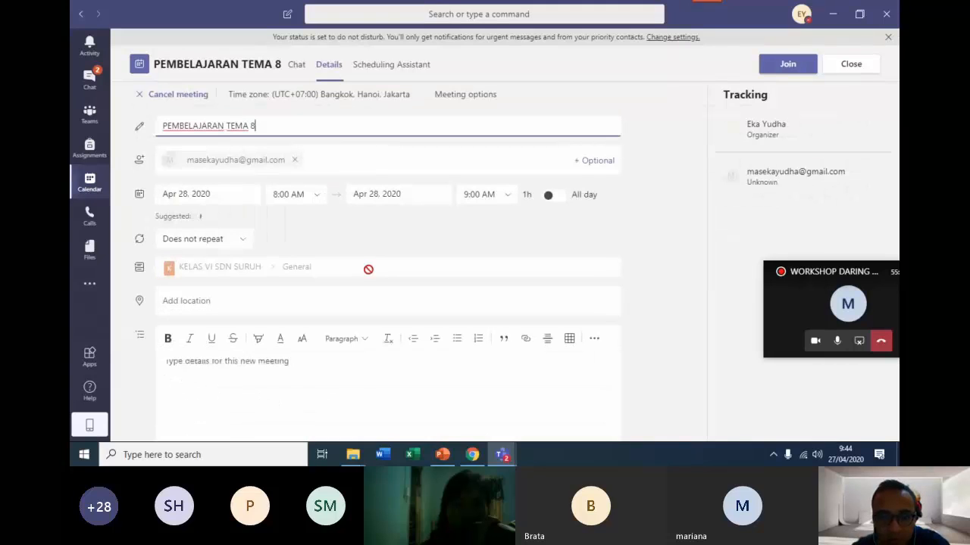
scroll(341, 326, "down", 1)
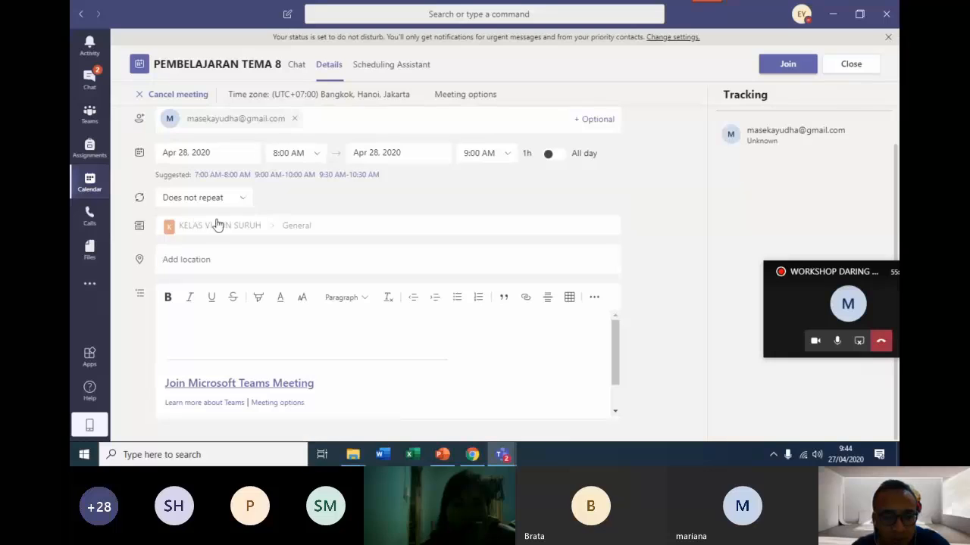
scroll(282, 297, "up", 1)
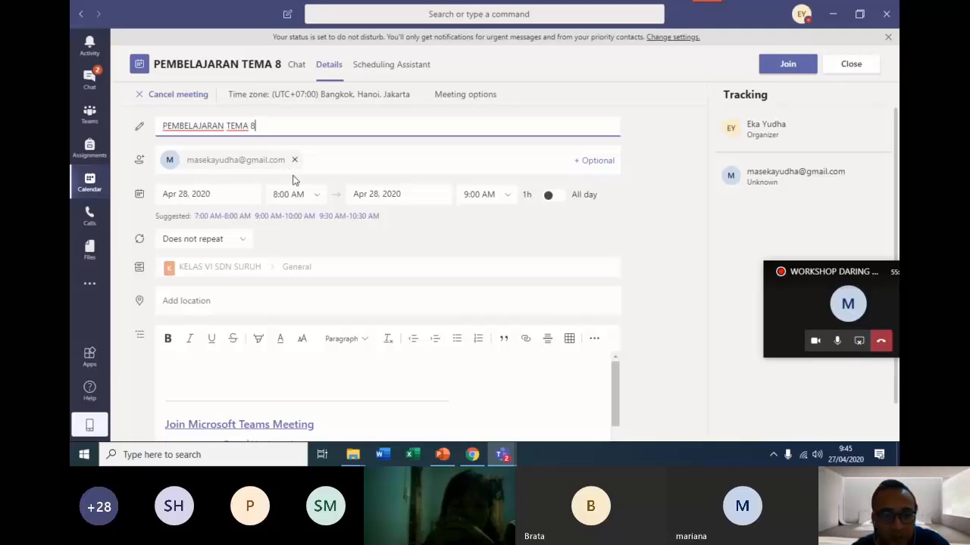
scroll(309, 385, "down", 1)
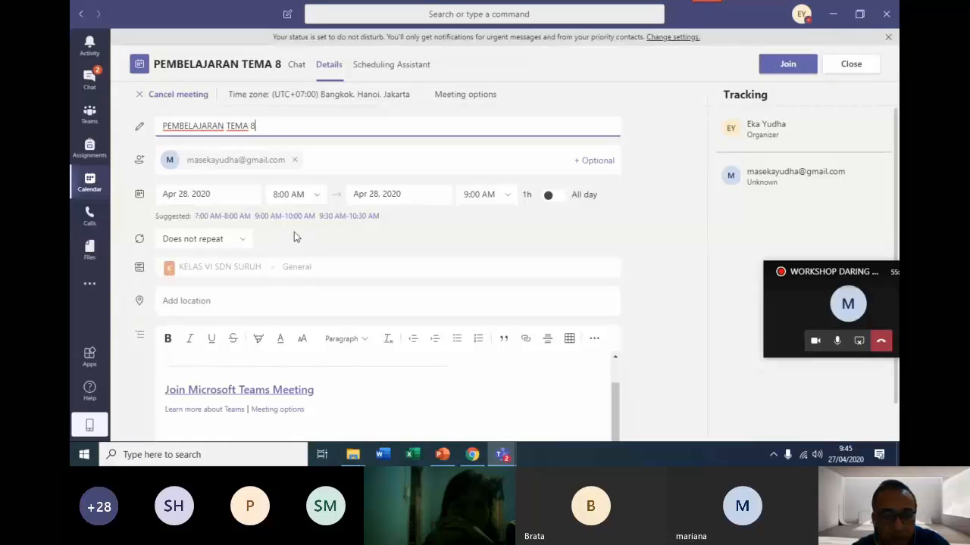
left_click(845, 67)
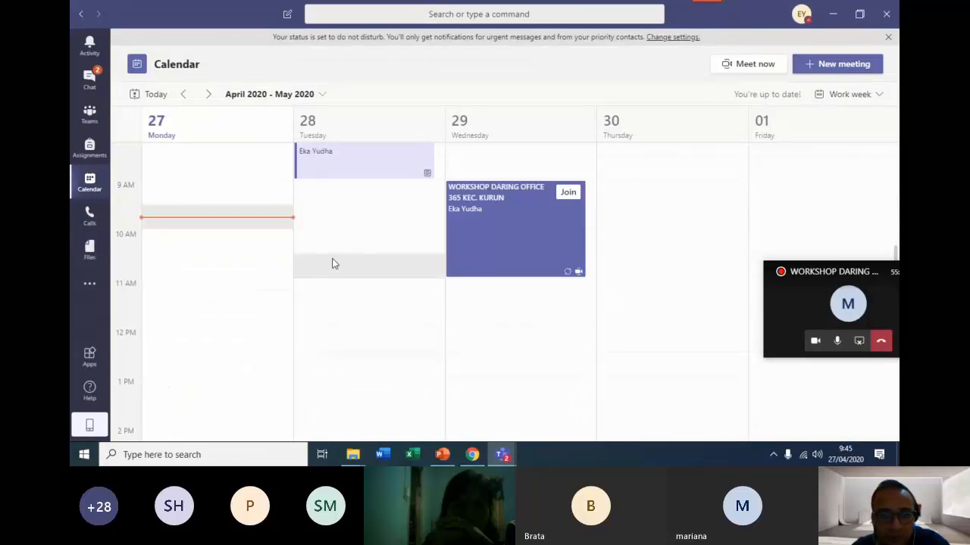
scroll(331, 262, "up", 1)
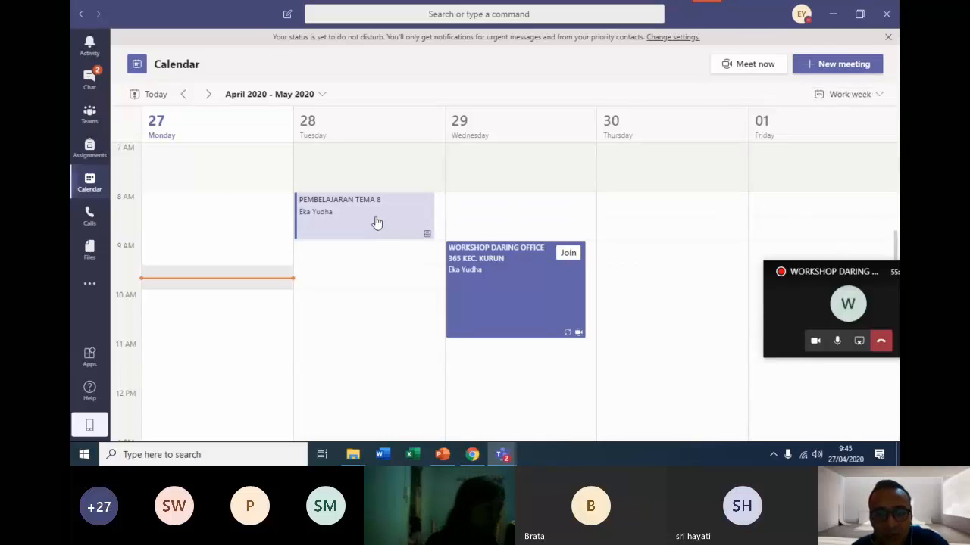
Open a blank new meeting form, review its attendee, channel and details fields, and close it without saving.
left_click(837, 64)
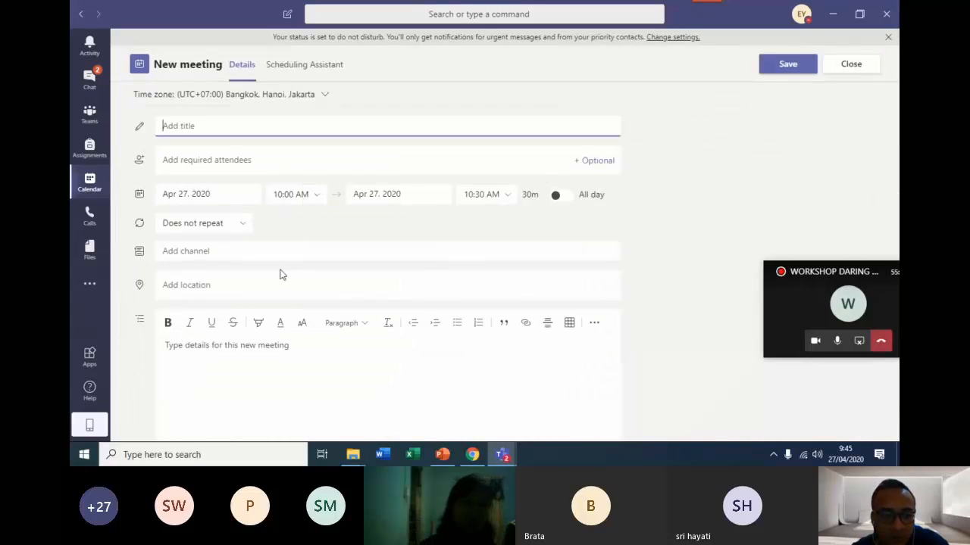
left_click(191, 162)
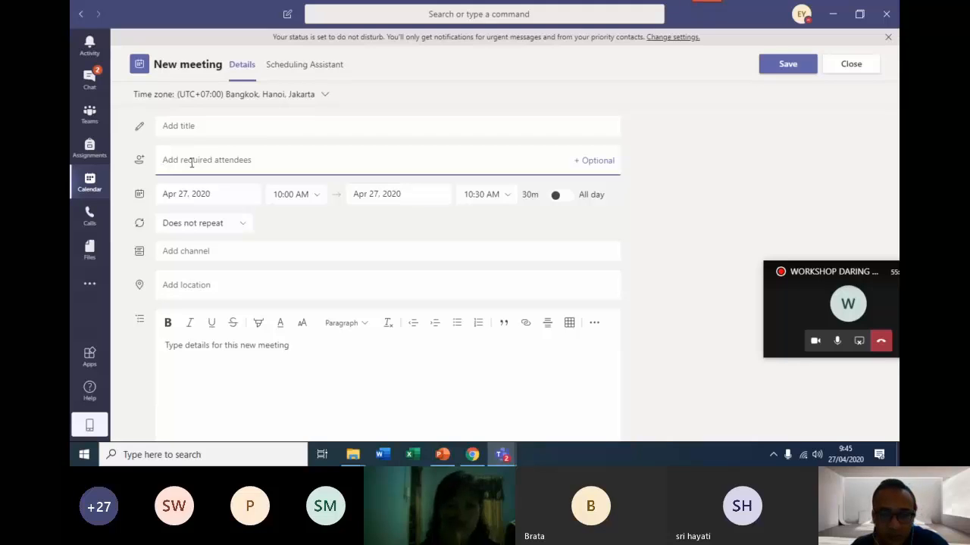
scroll(247, 406, "down", 1)
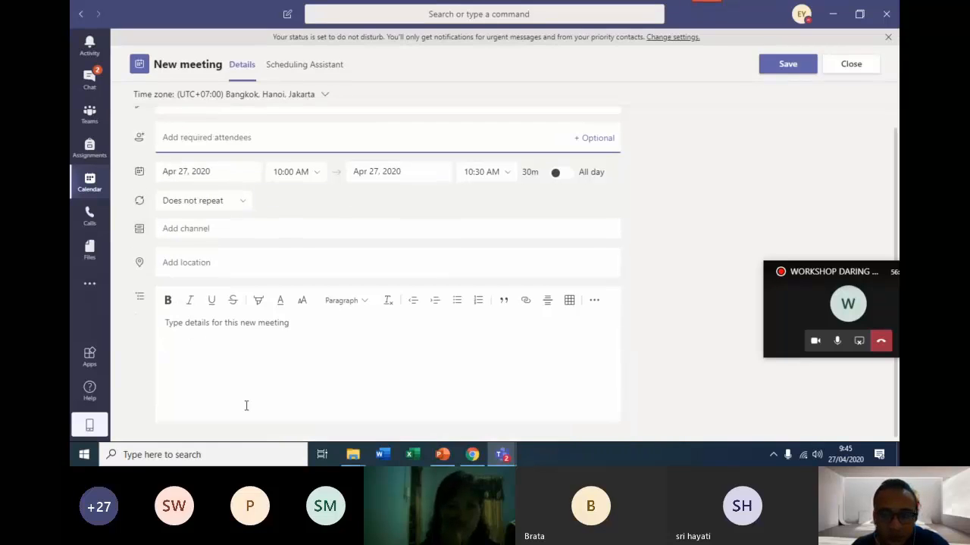
left_click(845, 68)
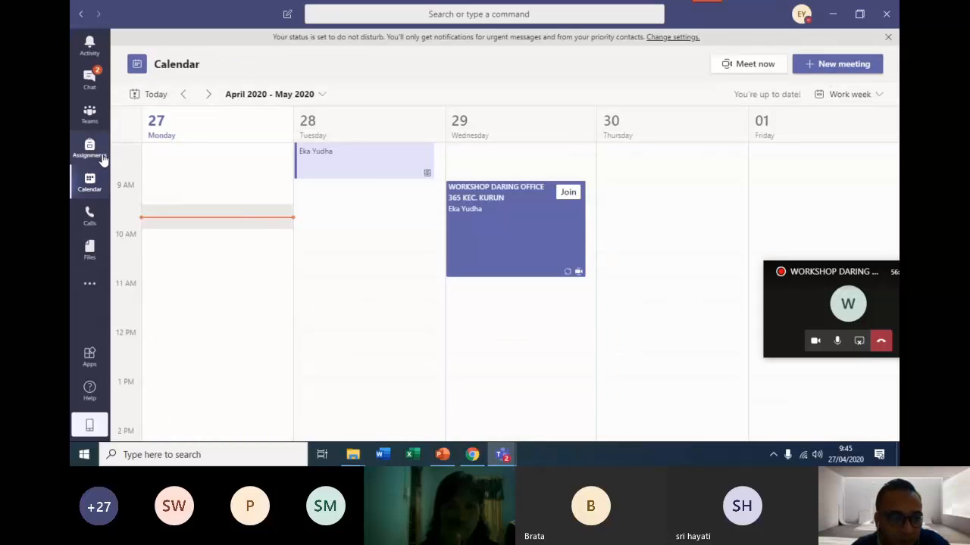
Open the General channel of the WORKSHOP DARING PGRI team and place the cursor in its new conversation box.
left_click(89, 115)
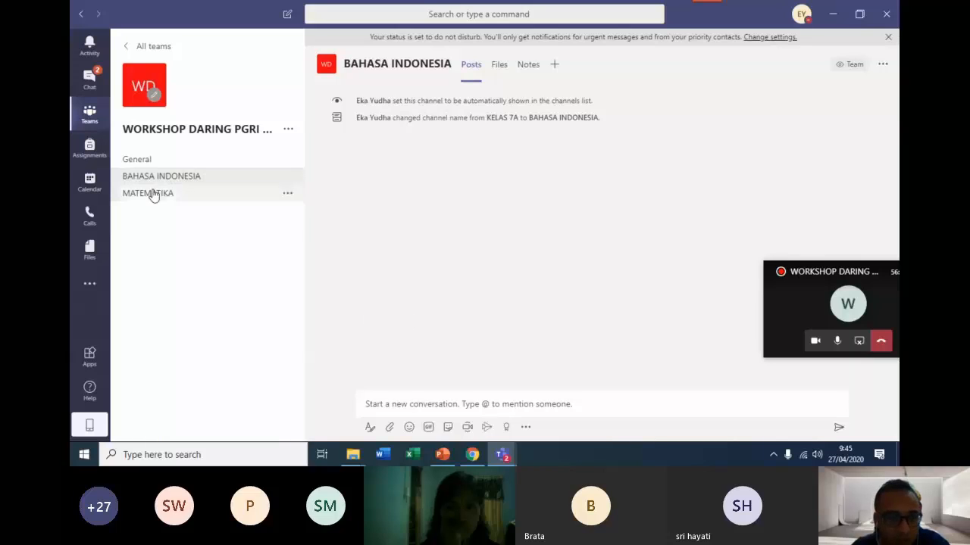
left_click(137, 161)
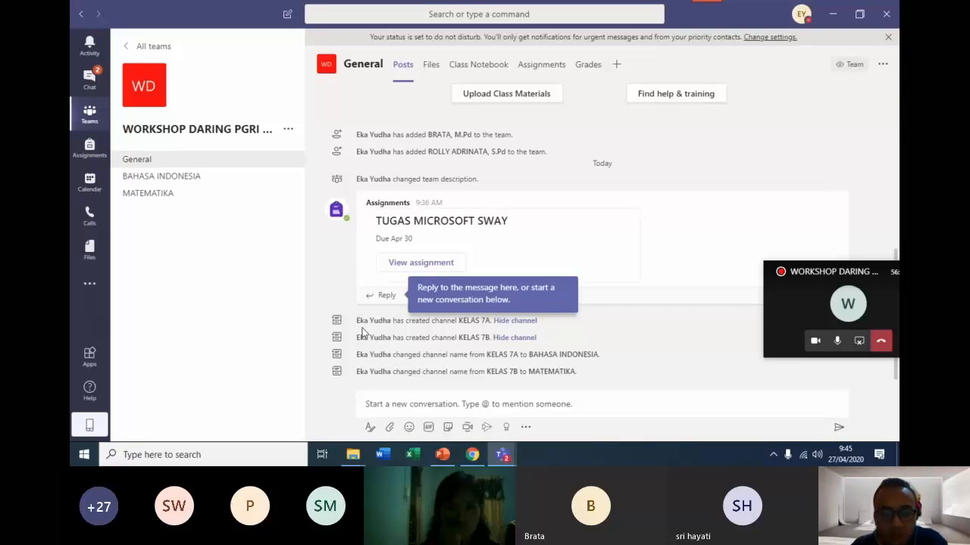
left_click(393, 409)
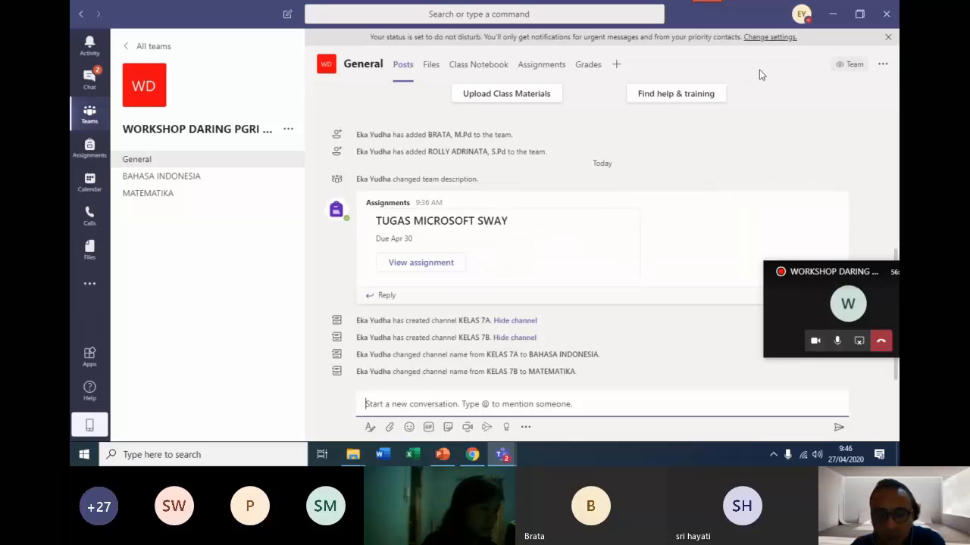
View the apps that can be added as tabs to the General channel, without adding one.
left_click(617, 66)
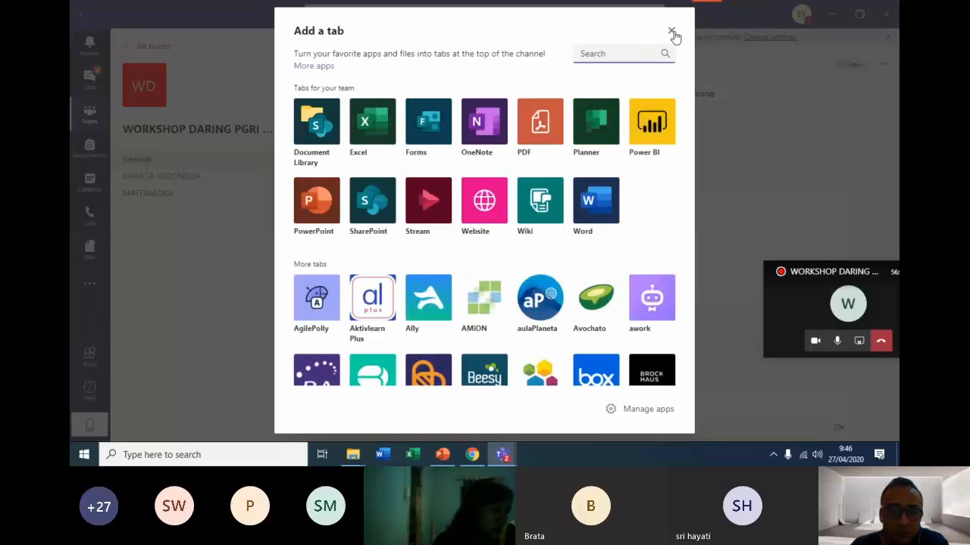
left_click(672, 33)
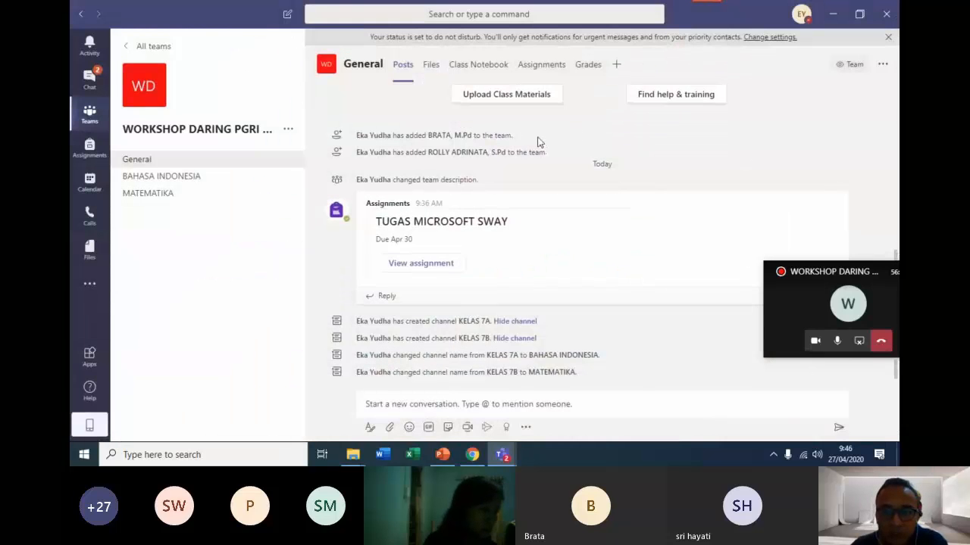
scroll(538, 142, "up", 1)
Start creating a quiz in the General channel's assignments, using a new Microsoft Forms form.
left_click(547, 70)
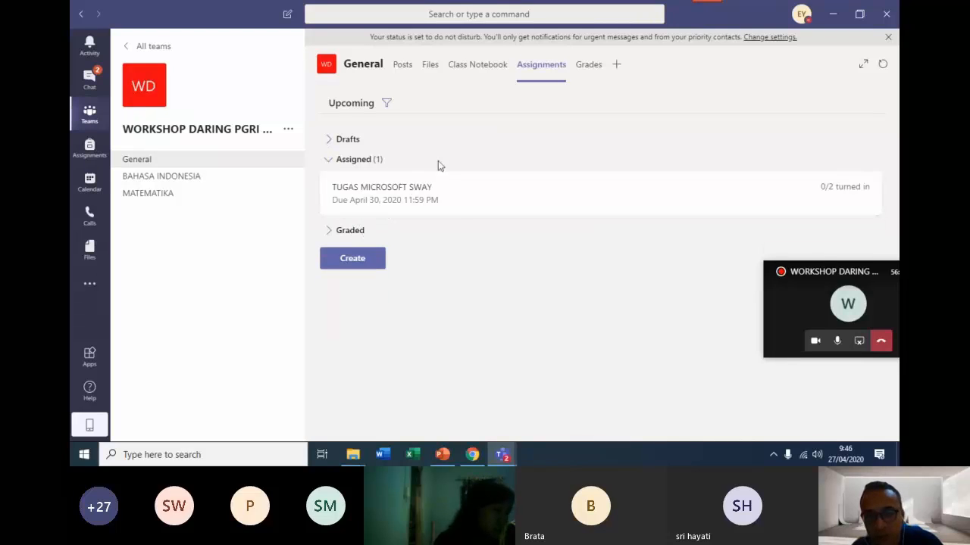
left_click(356, 258)
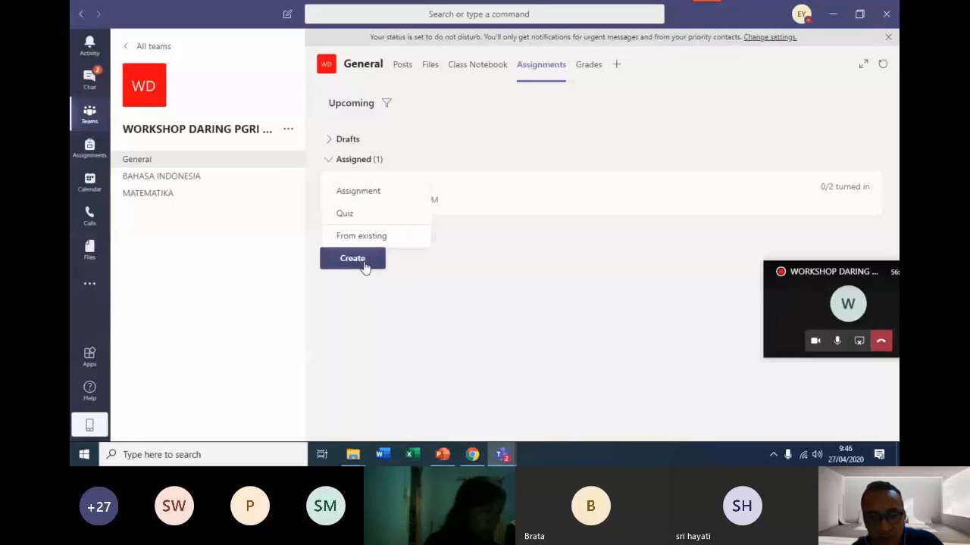
left_click(362, 214)
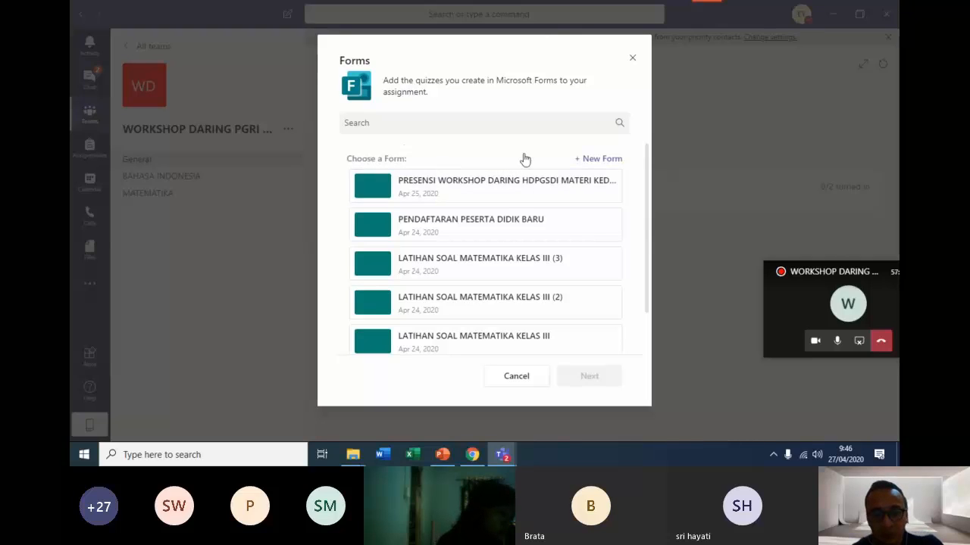
left_click(599, 159)
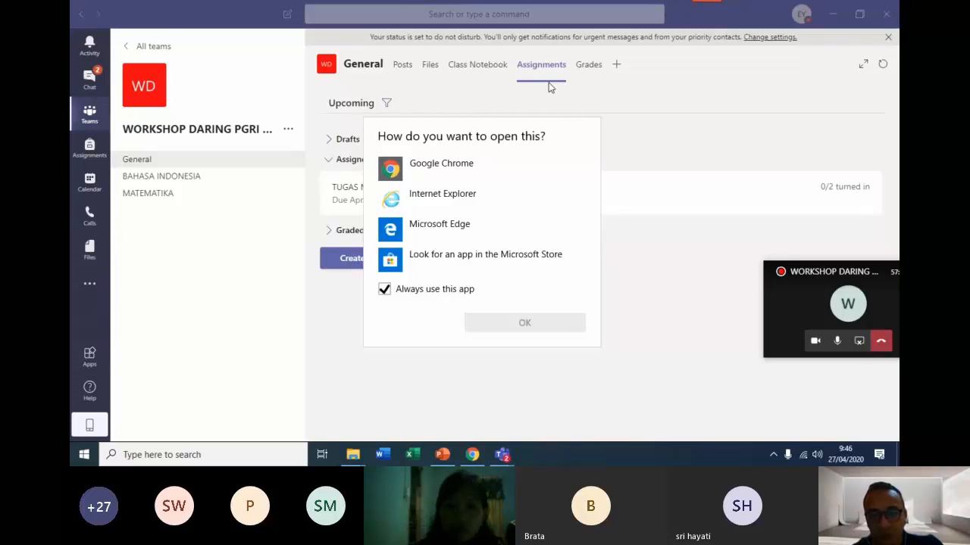
Set Google Chrome as the app always used to open the new form's link, and switch to Chrome.
left_click(453, 177)
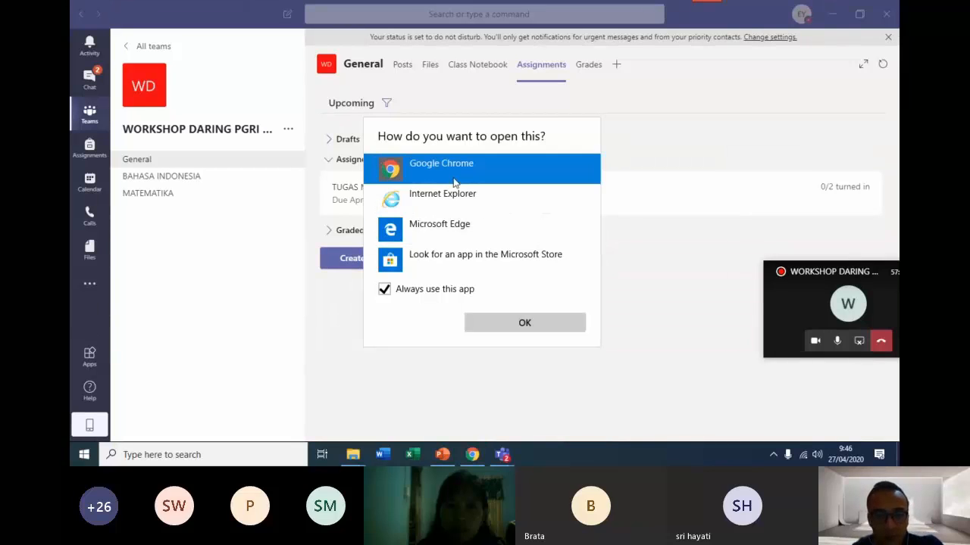
left_click(532, 325)
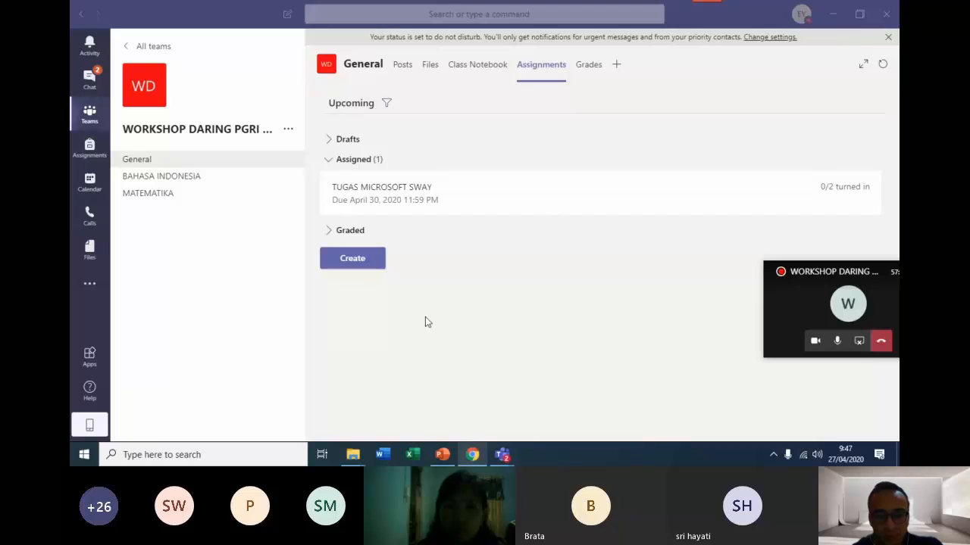
mouse_move(472, 459)
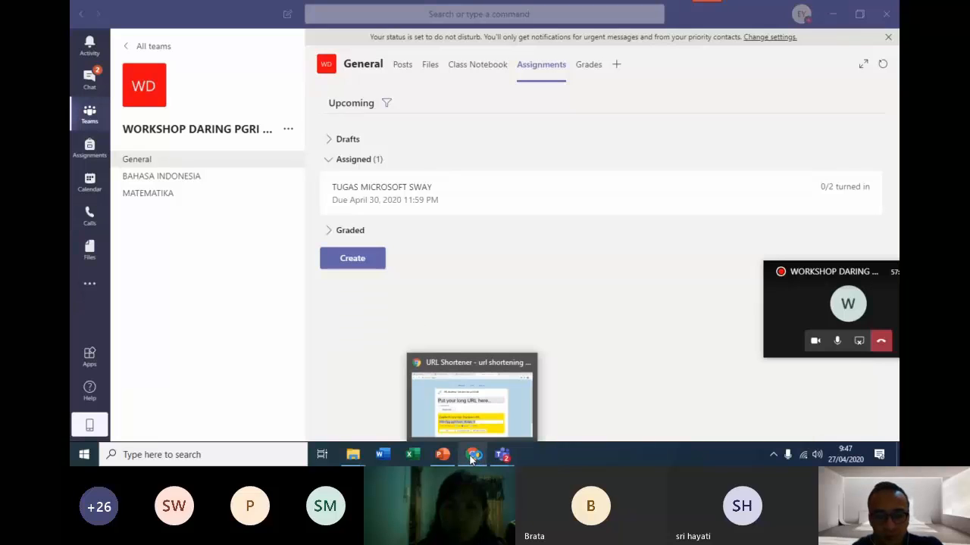
left_click(472, 454)
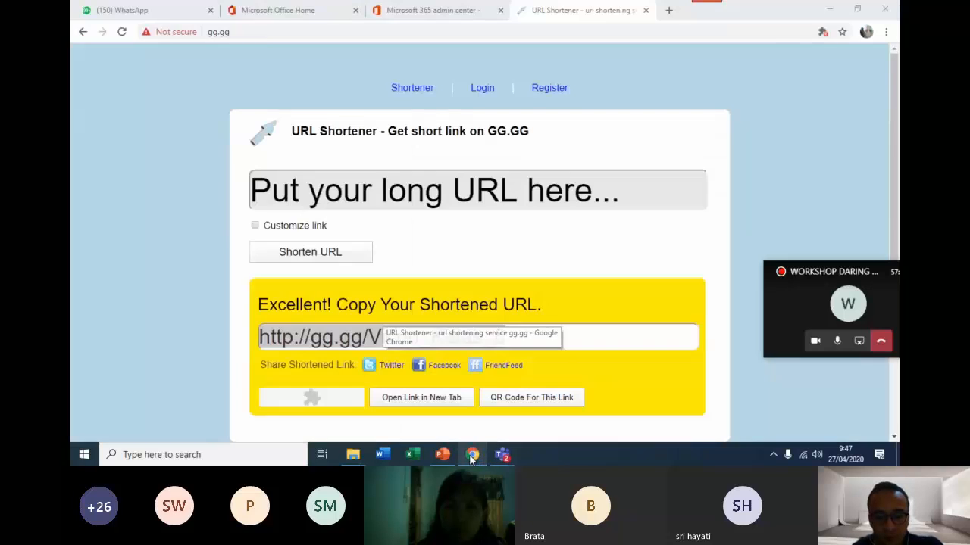
left_click(475, 456)
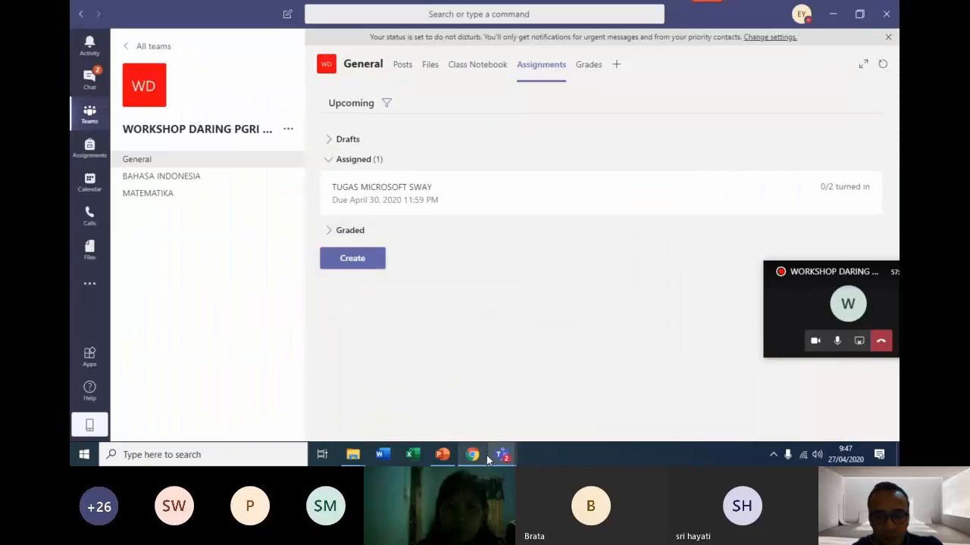
left_click(476, 457)
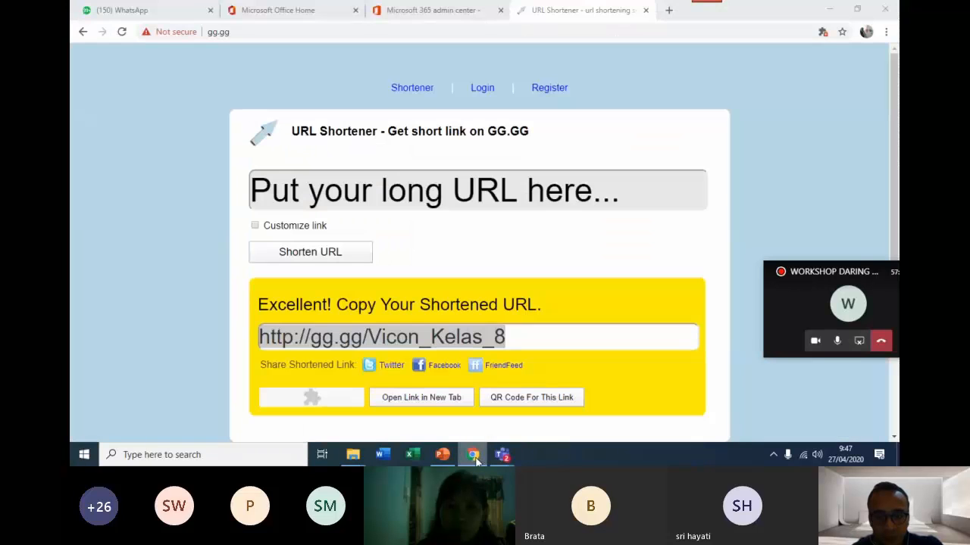
Open the SOAL LATIHAN MATEMATIKA form in Microsoft Forms in Chrome and look through its questions.
left_click(500, 457)
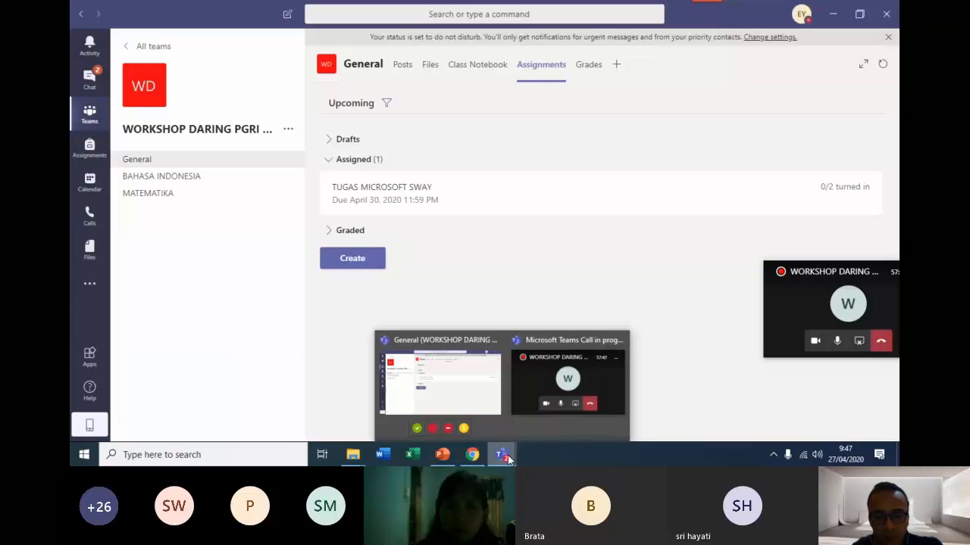
mouse_move(475, 458)
left_click(470, 398)
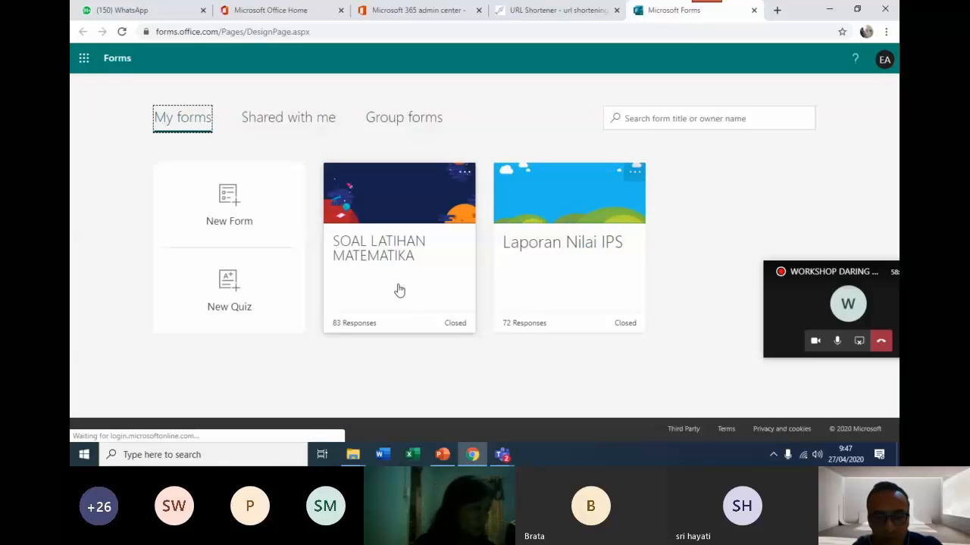
left_click(400, 290)
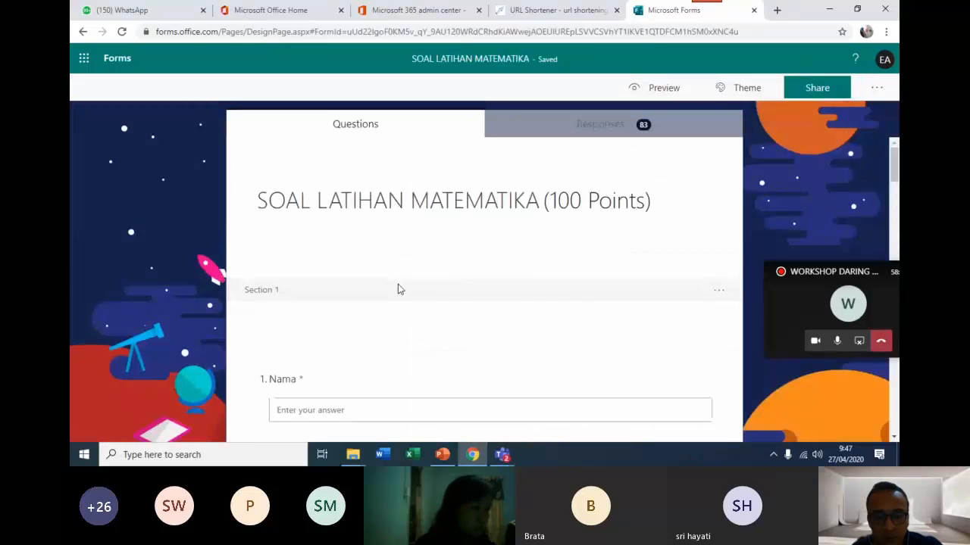
scroll(532, 294, "down", 4)
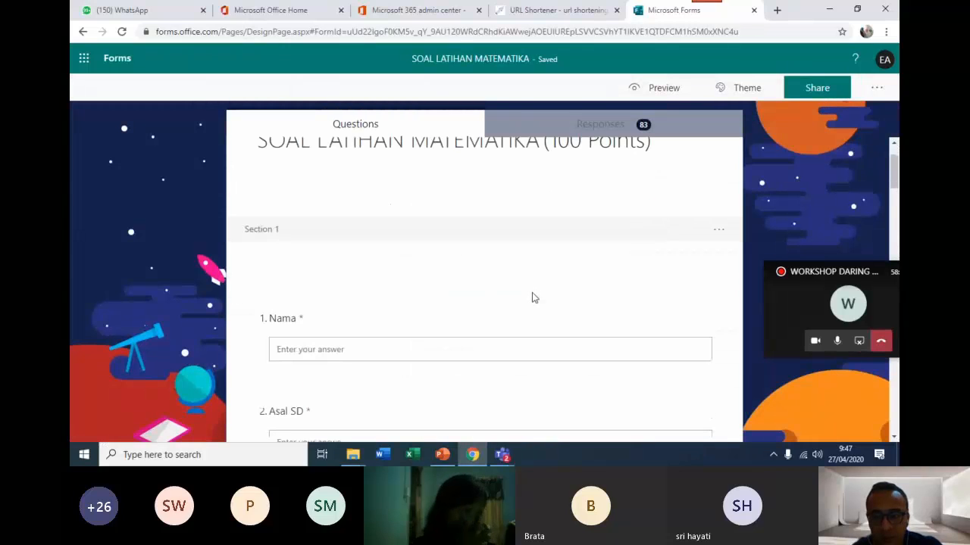
scroll(533, 299, "down", 3)
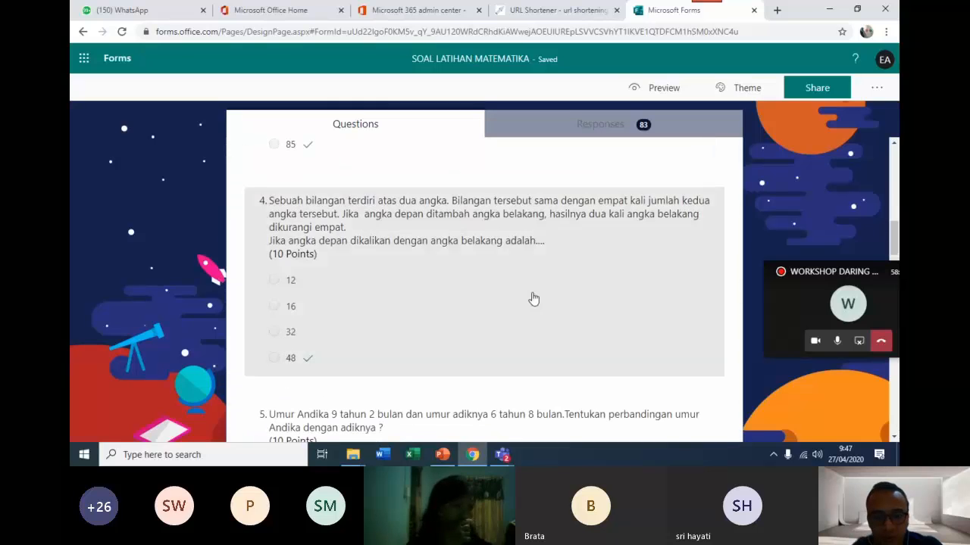
scroll(533, 297, "up", 10)
In the form's settings, turn on showing results automatically and accepting responses, and close the settings.
left_click(877, 91)
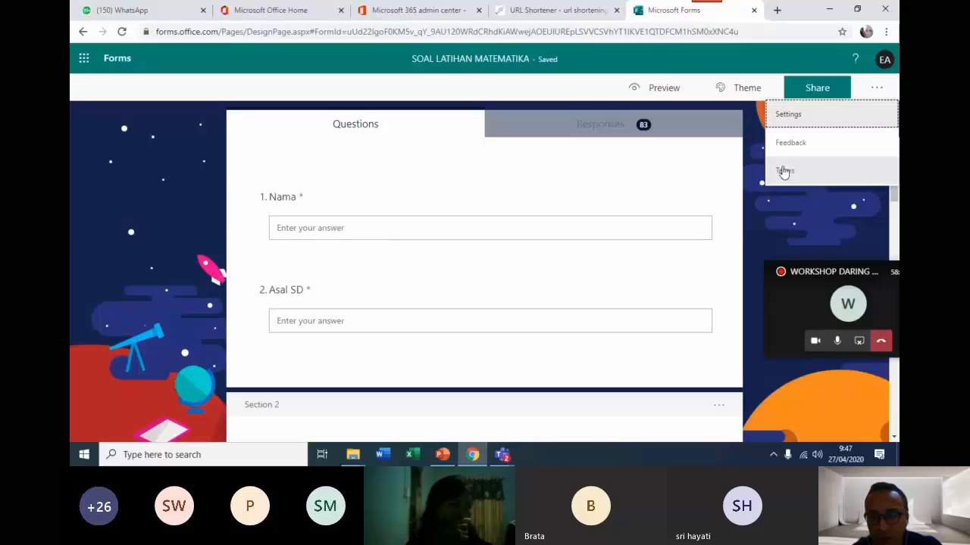
left_click(829, 118)
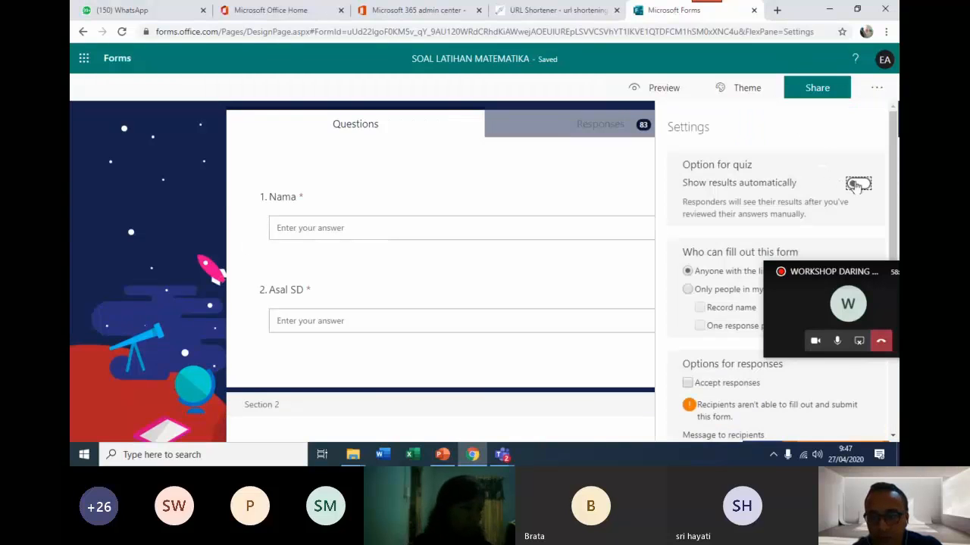
left_click(859, 185)
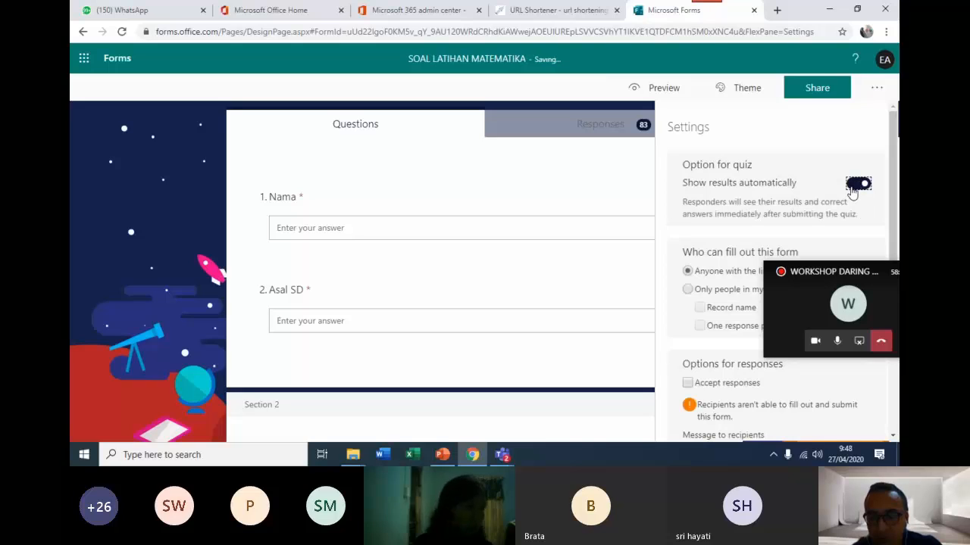
scroll(831, 194, "down", 3)
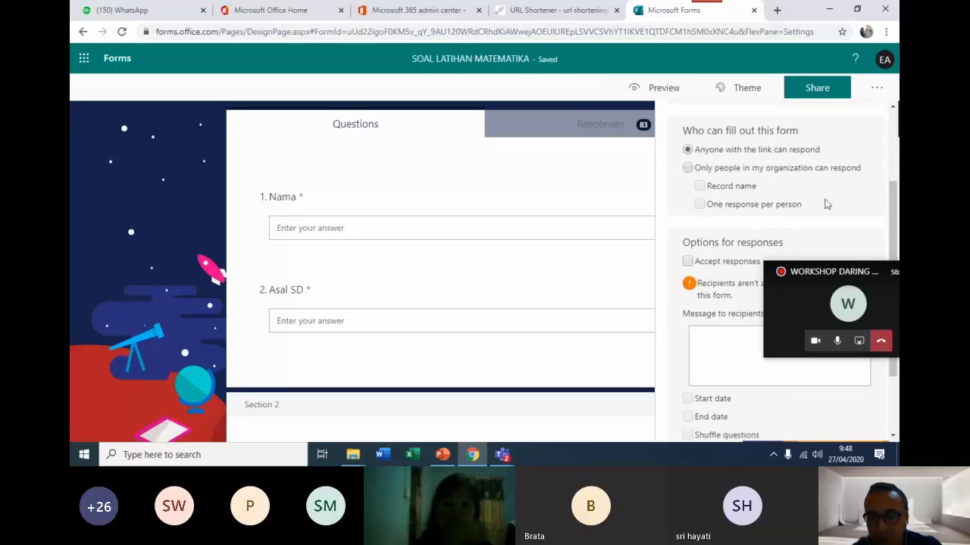
left_click(687, 262)
scroll(606, 256, "up", 3)
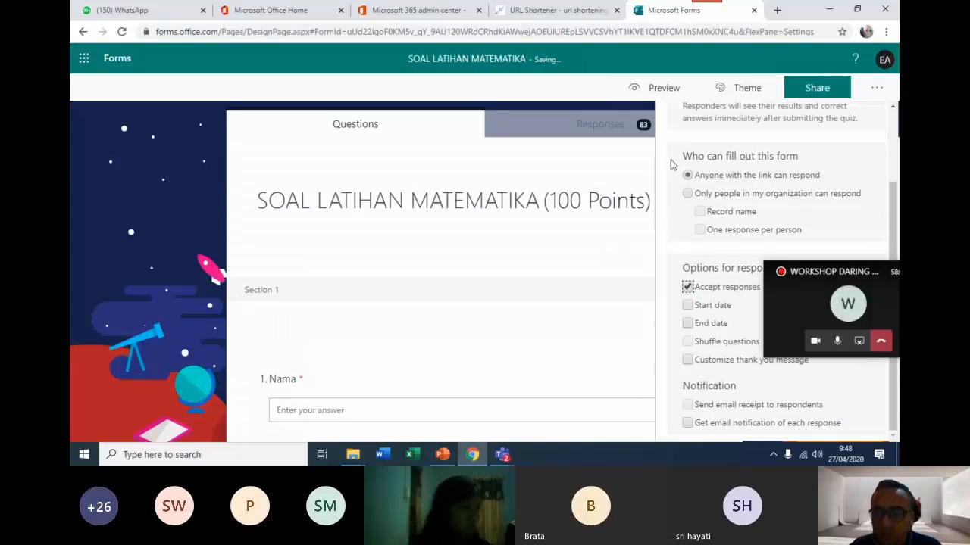
left_click(575, 86)
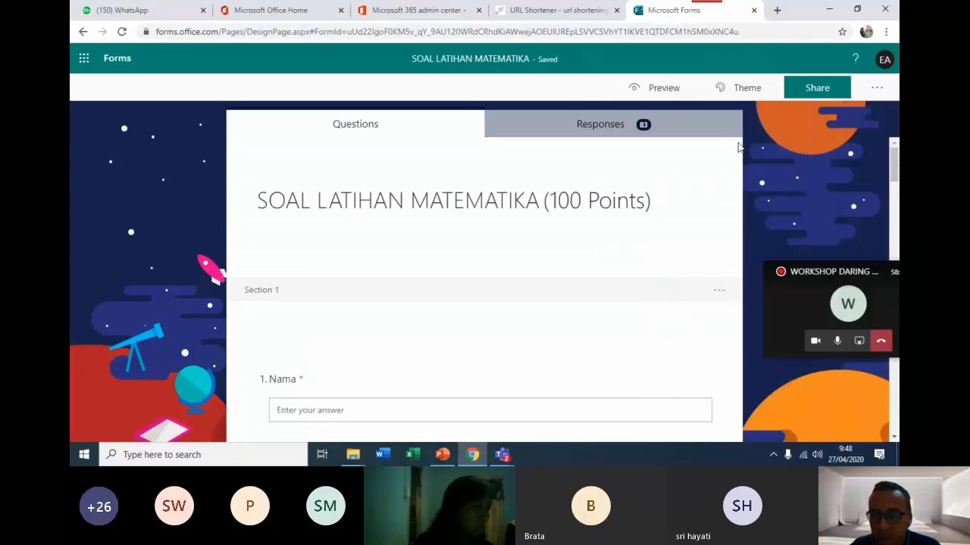
Copy the SOAL LATIHAN MATEMATIKA form's sharing link with "Anyone with the link can respond" as the audience.
left_click(502, 455)
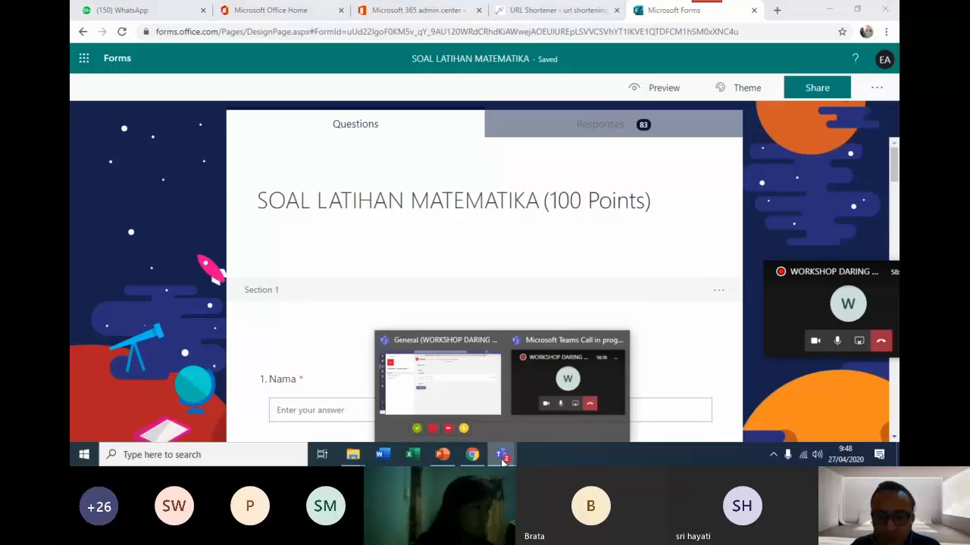
left_click(470, 396)
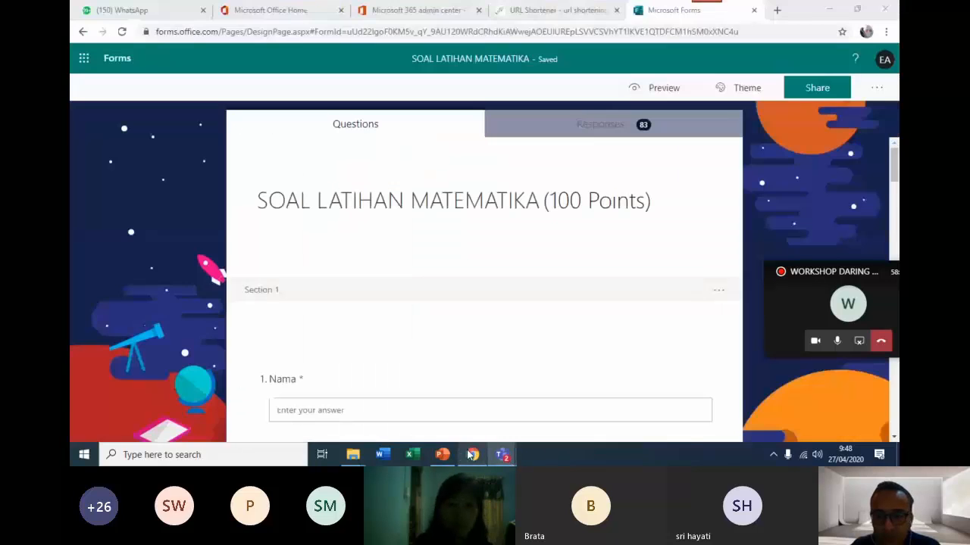
left_click(472, 454)
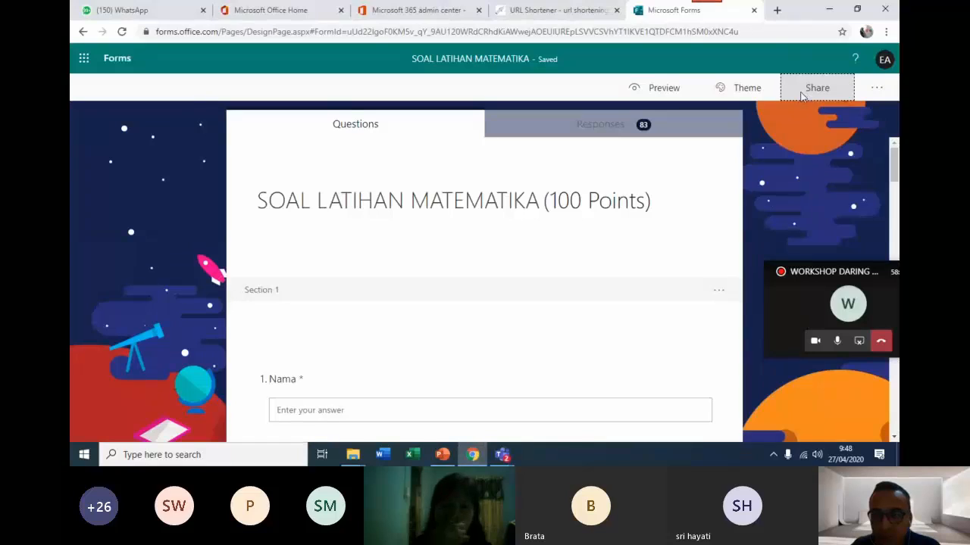
left_click(802, 97)
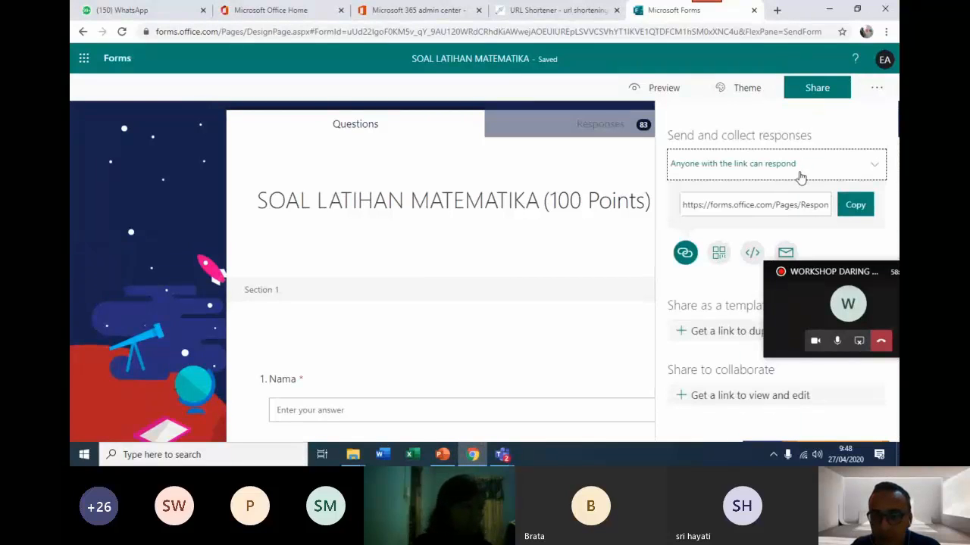
left_click(814, 180)
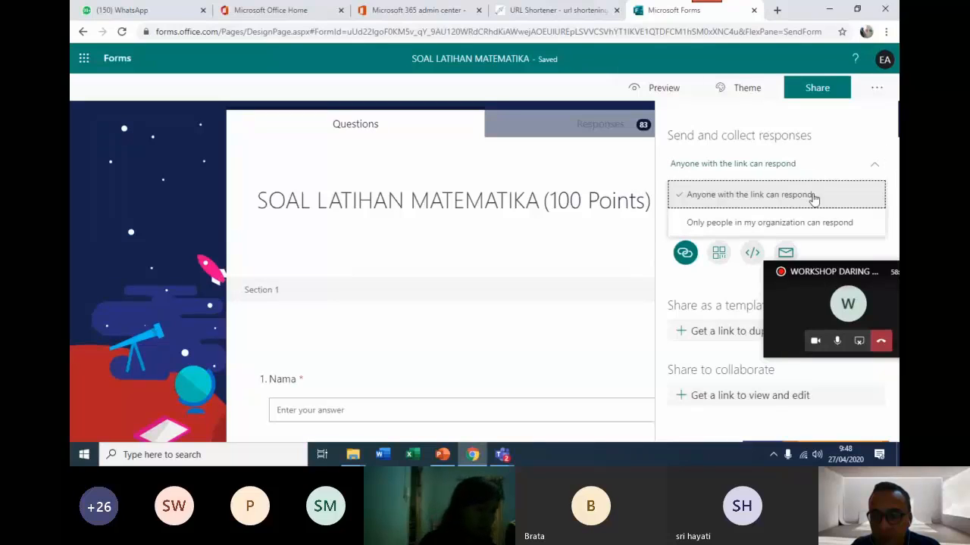
left_click(813, 197)
left_click(859, 216)
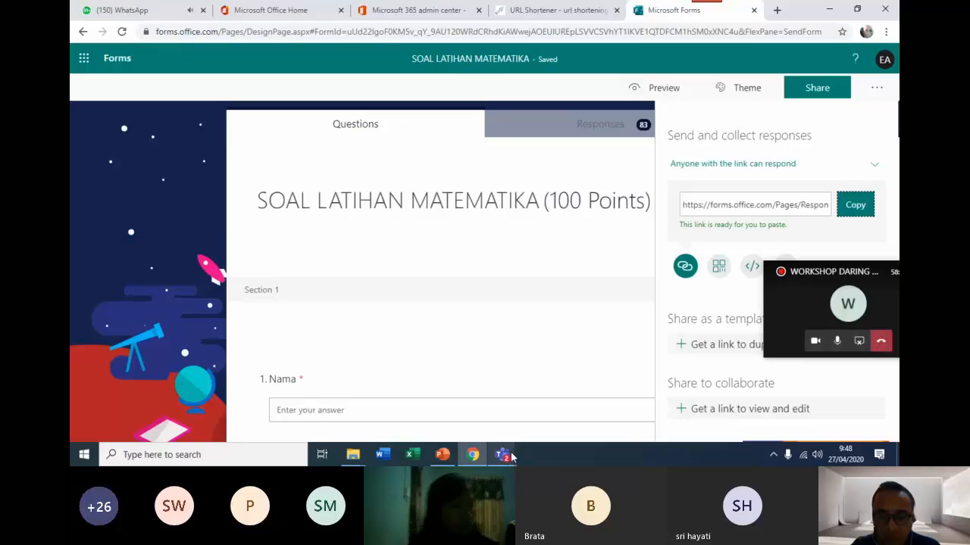
Switch to Teams and create a quiz assignment in the General channel from the form LATIHAN SOAL MATEMATIKA KELAS III (3).
mouse_move(509, 456)
left_click(488, 405)
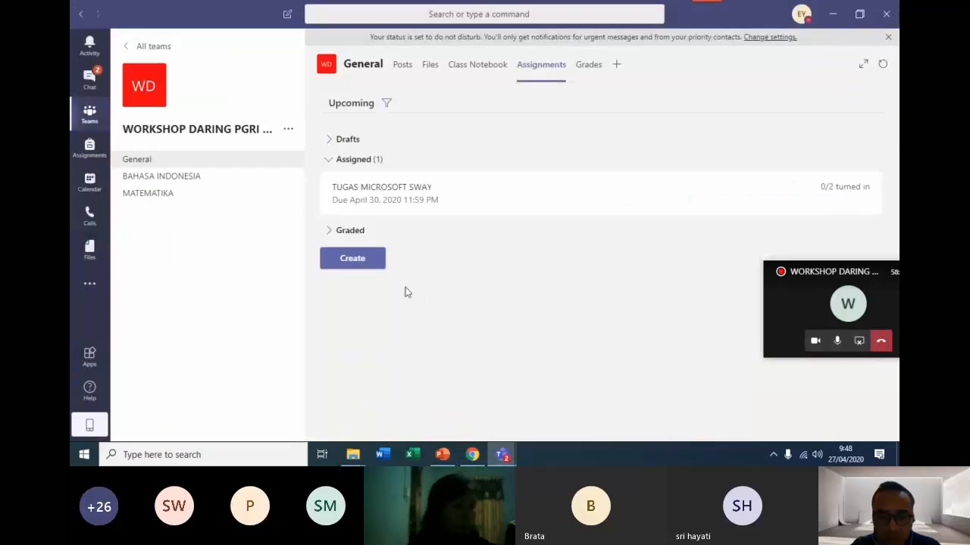
left_click(356, 261)
left_click(364, 220)
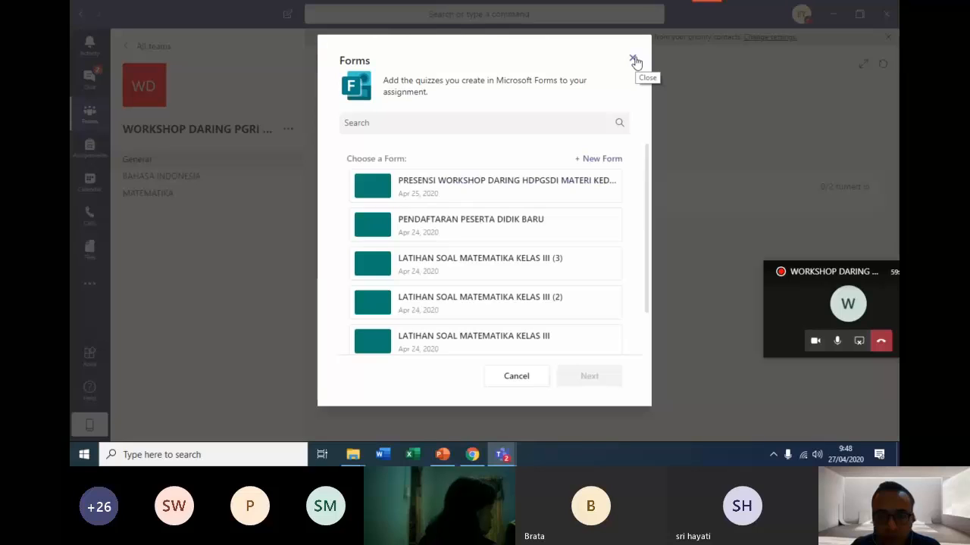
left_click(525, 221)
scroll(530, 238, "down", 1)
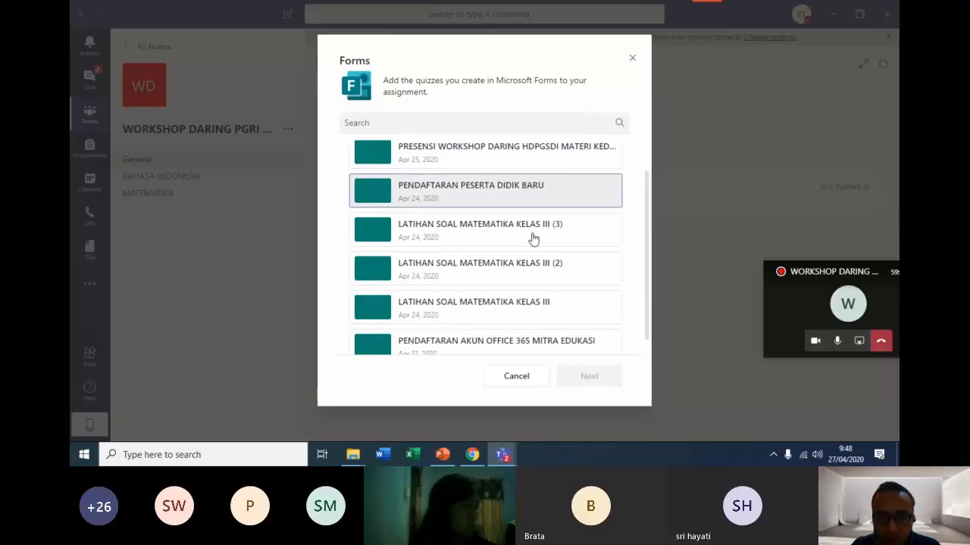
left_click(512, 224)
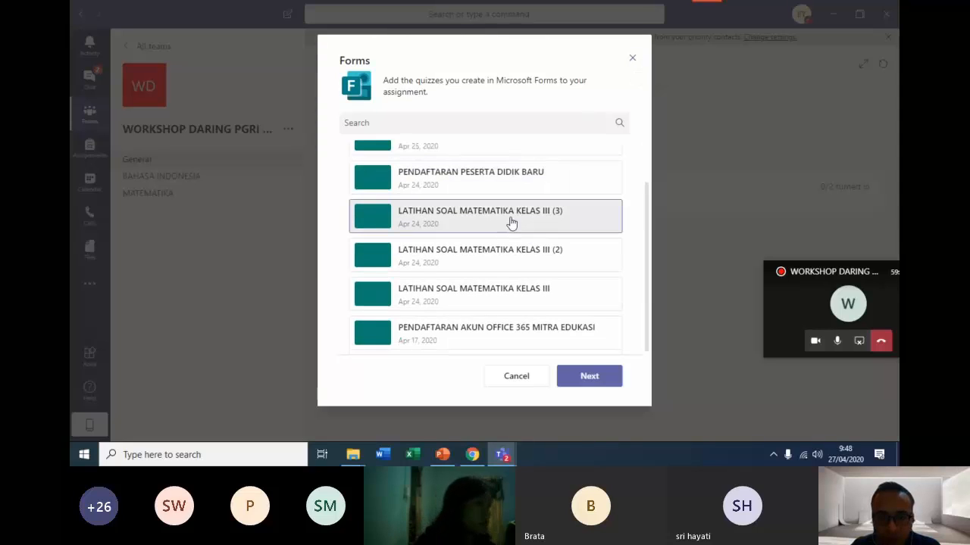
left_click(589, 376)
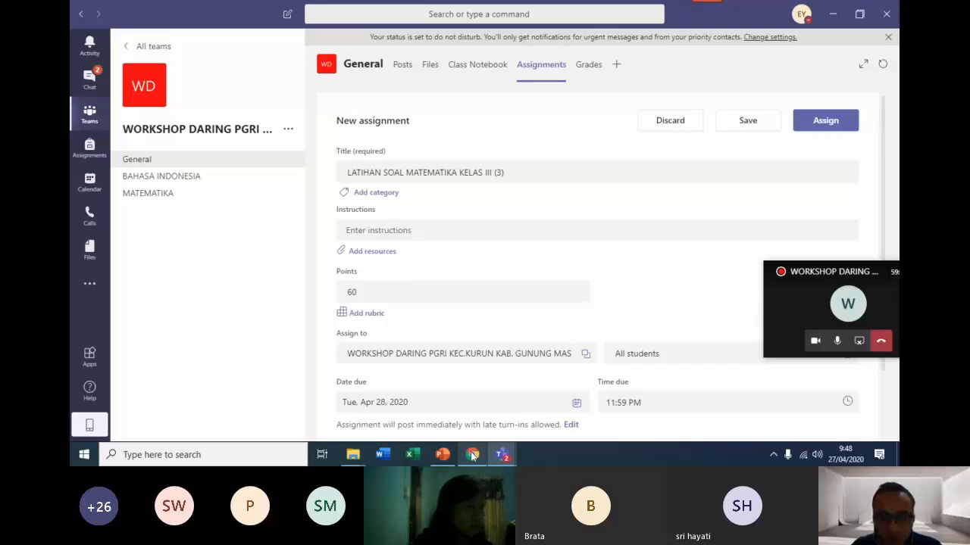
Review the new quiz assignment's details and save it as a draft.
mouse_move(472, 454)
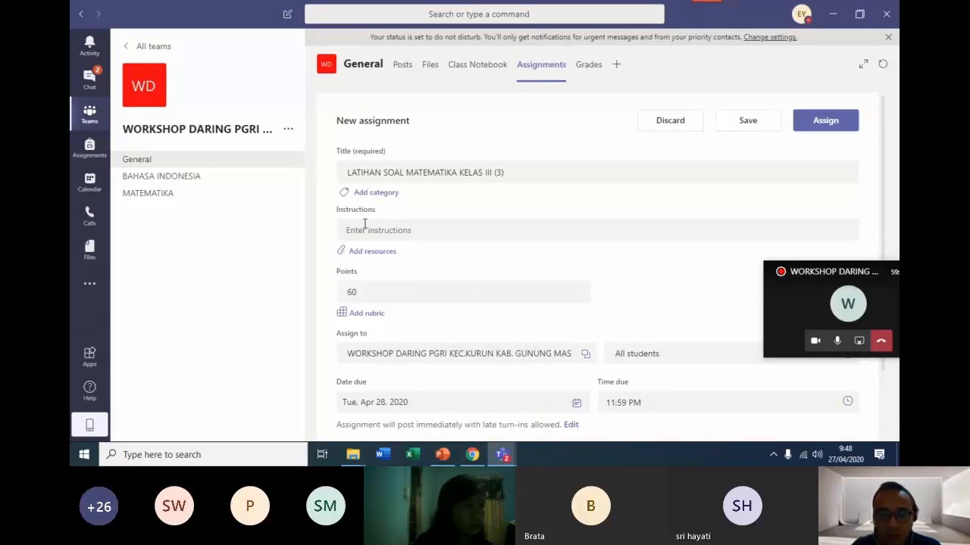
scroll(452, 281, "down", 2)
scroll(458, 276, "up", 2)
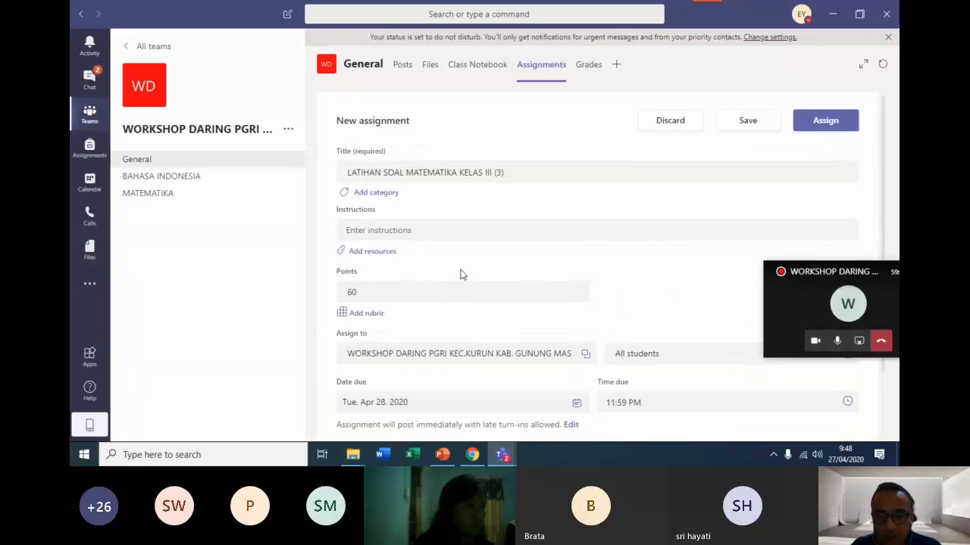
left_click(474, 454)
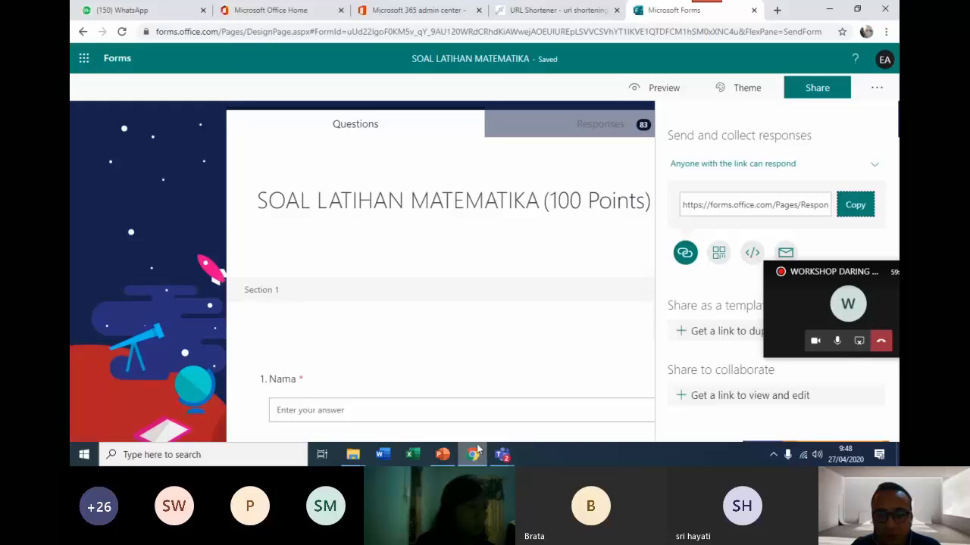
left_click(474, 454)
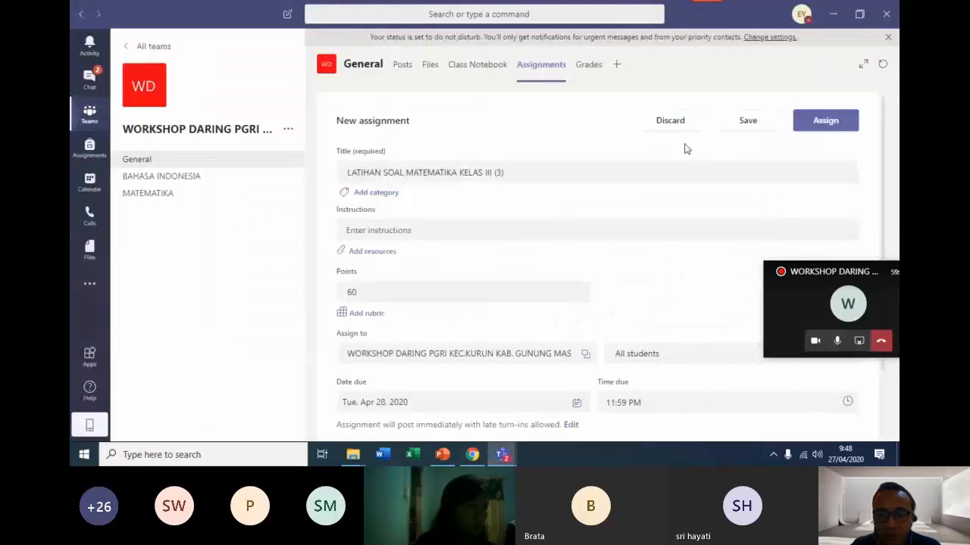
left_click(748, 124)
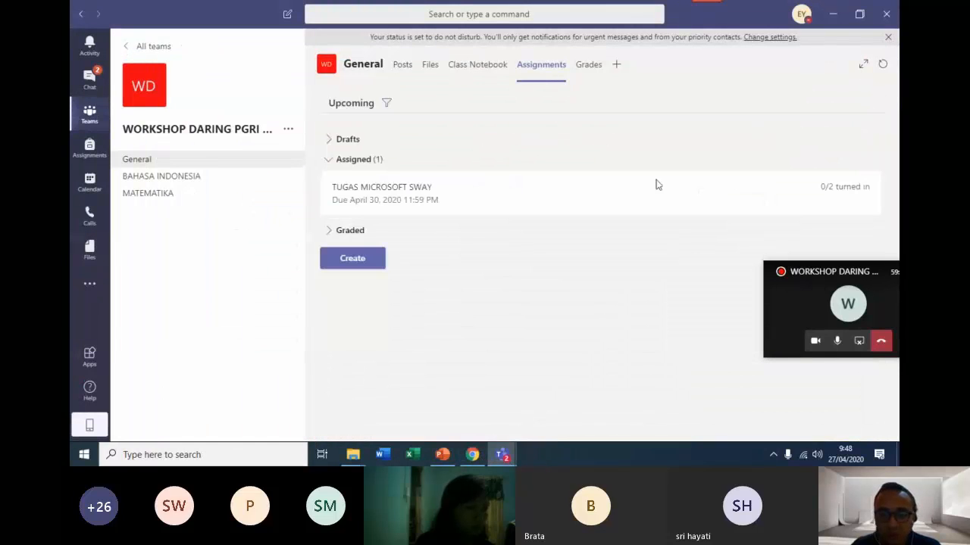
Open the LATIHAN SOAL MATEMATIKA KELAS III (3) draft and assign it to all students.
left_click(364, 143)
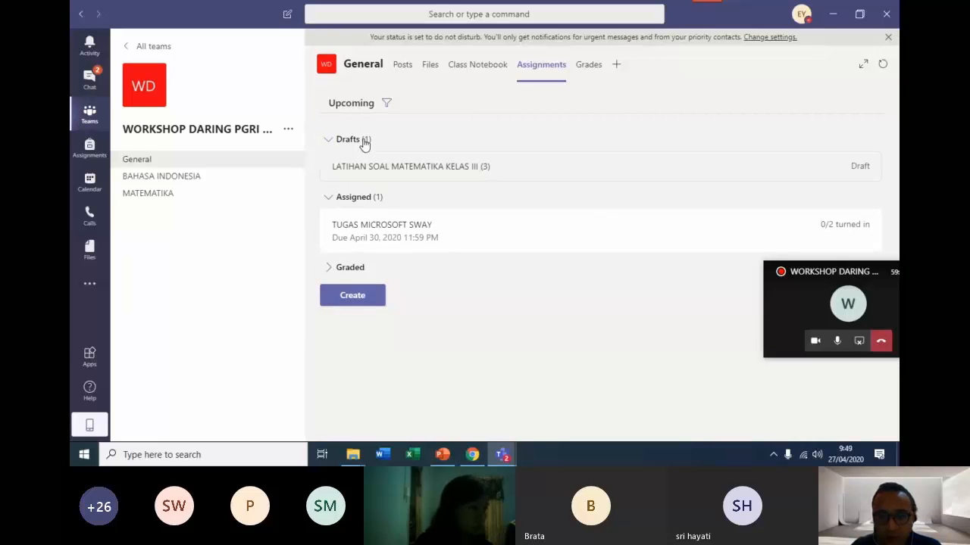
left_click(609, 173)
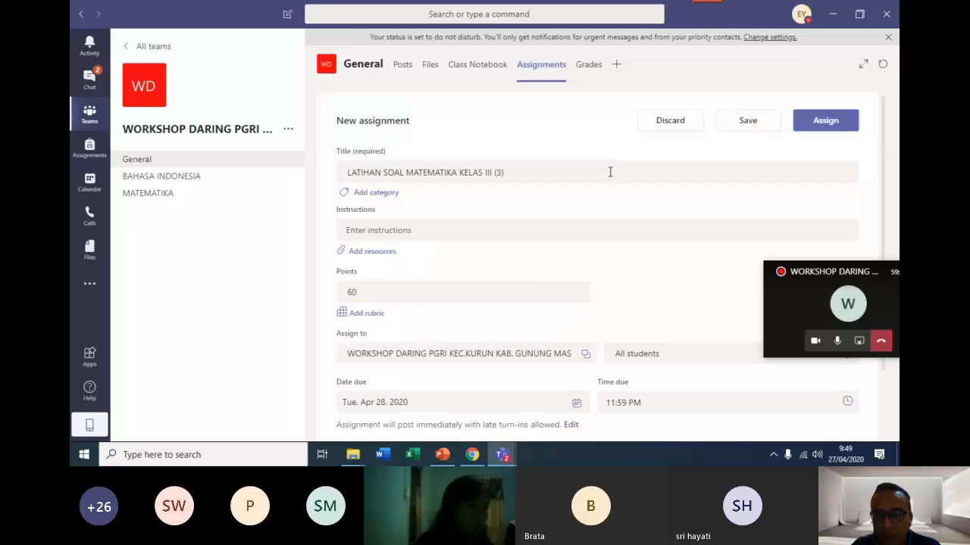
left_click(826, 121)
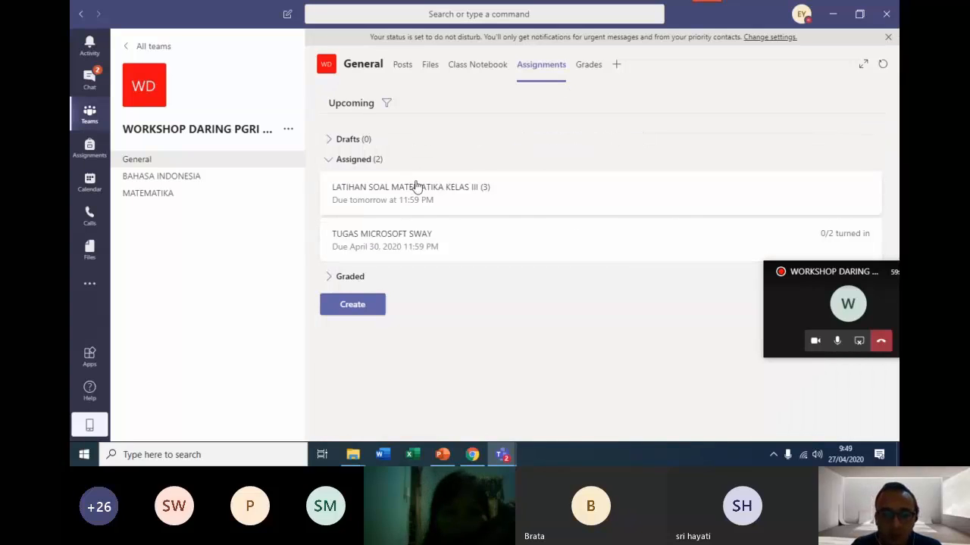
View the assigned quiz's grading page and the General channel's grades overview.
left_click(482, 194)
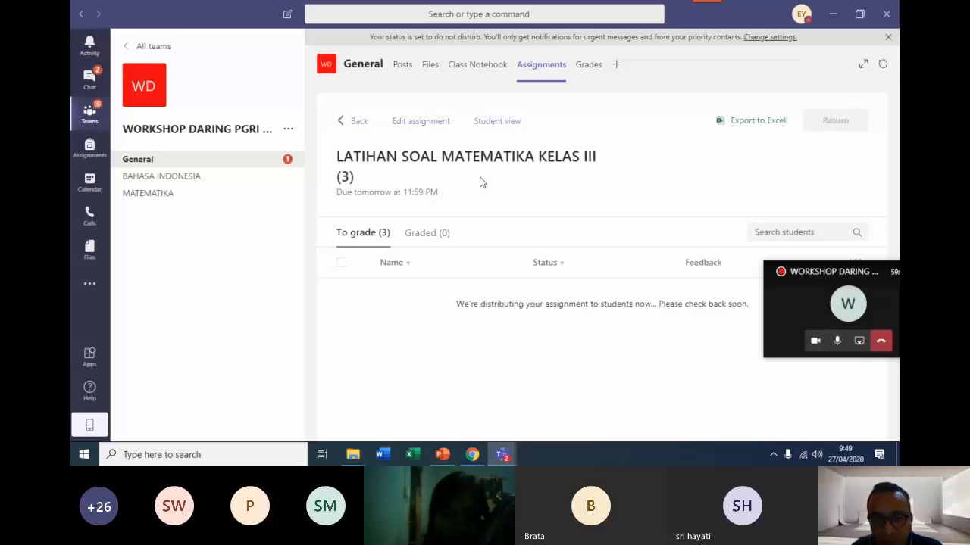
left_click(351, 121)
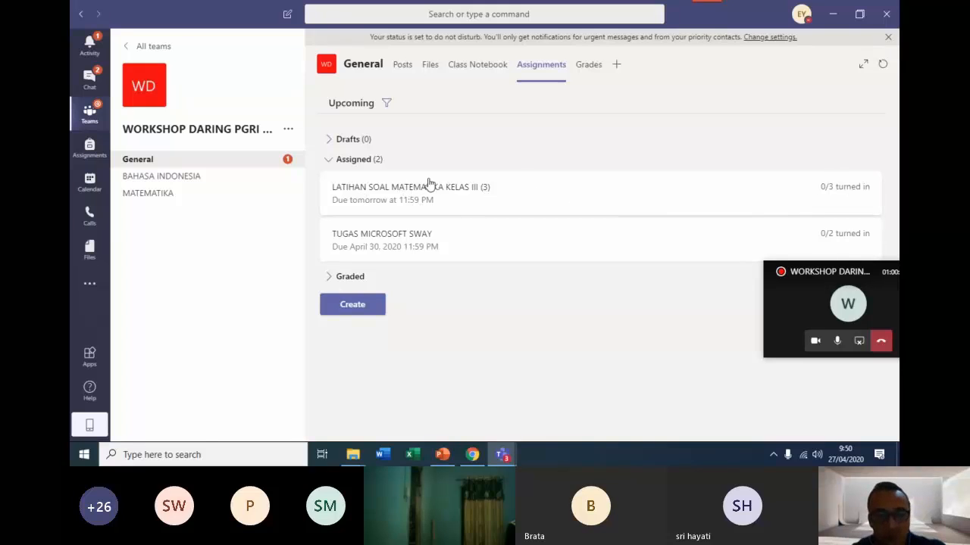
left_click(587, 65)
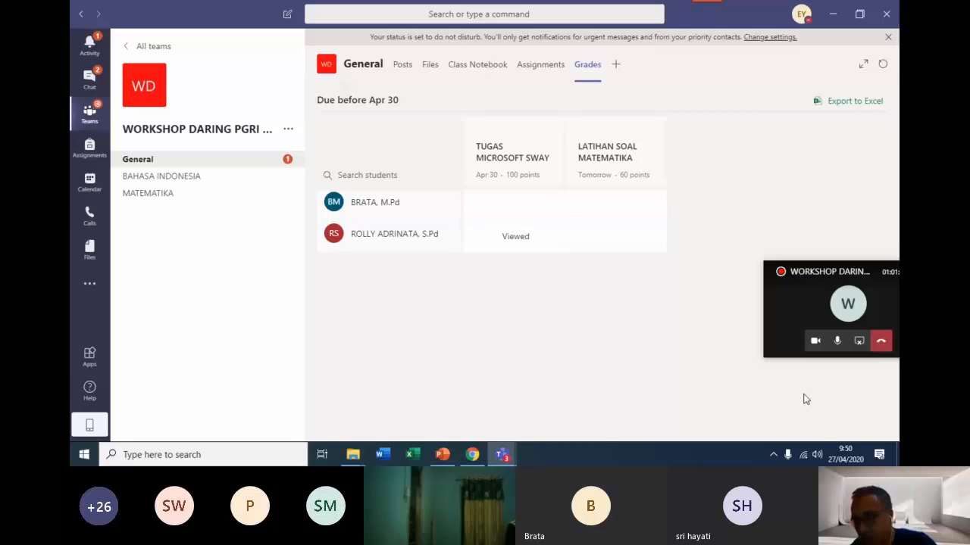
Stop sharing the screen in the ongoing Teams meeting.
left_click(858, 343)
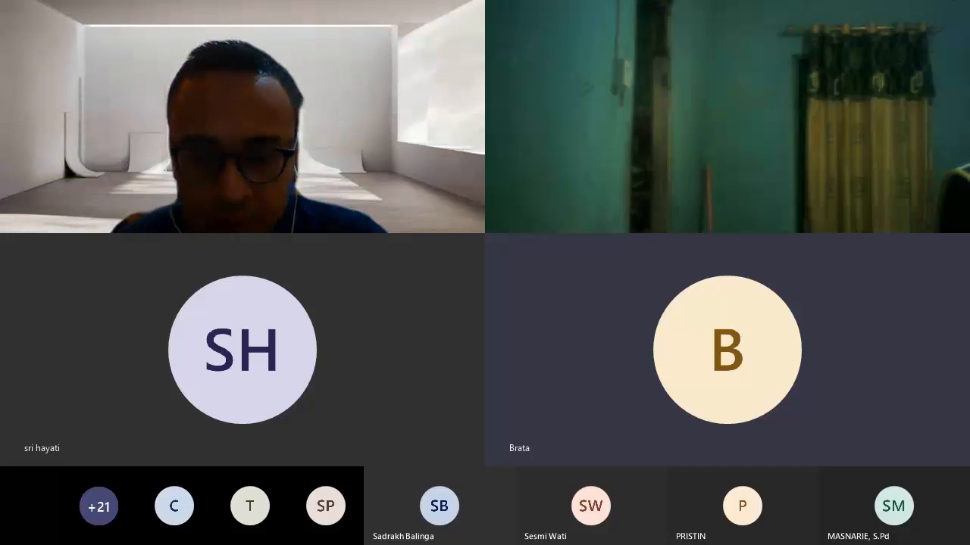
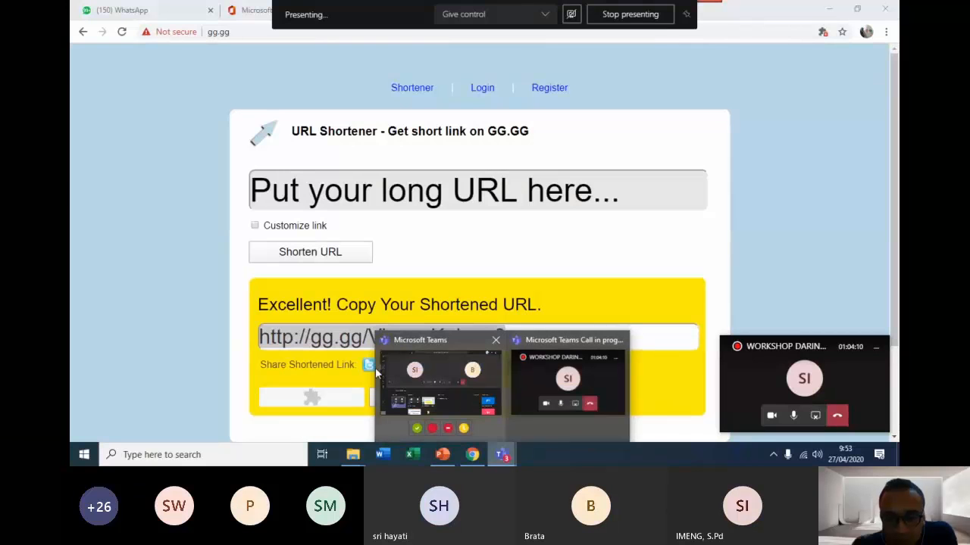
Open the details of the PEMBELAJARAN TEMA 8 meeting from the calendar.
left_click(448, 366)
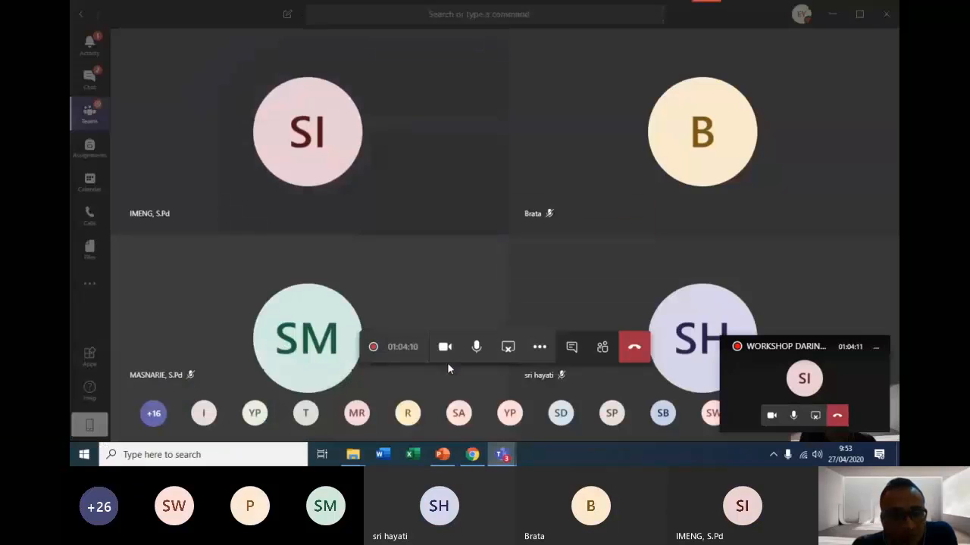
left_click(90, 184)
scroll(341, 227, "up", 3)
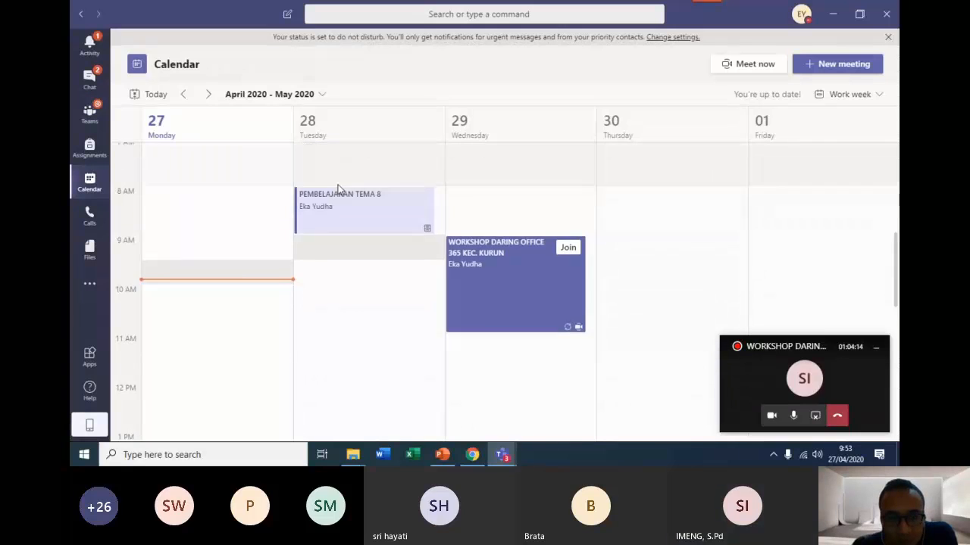
double_click(371, 274)
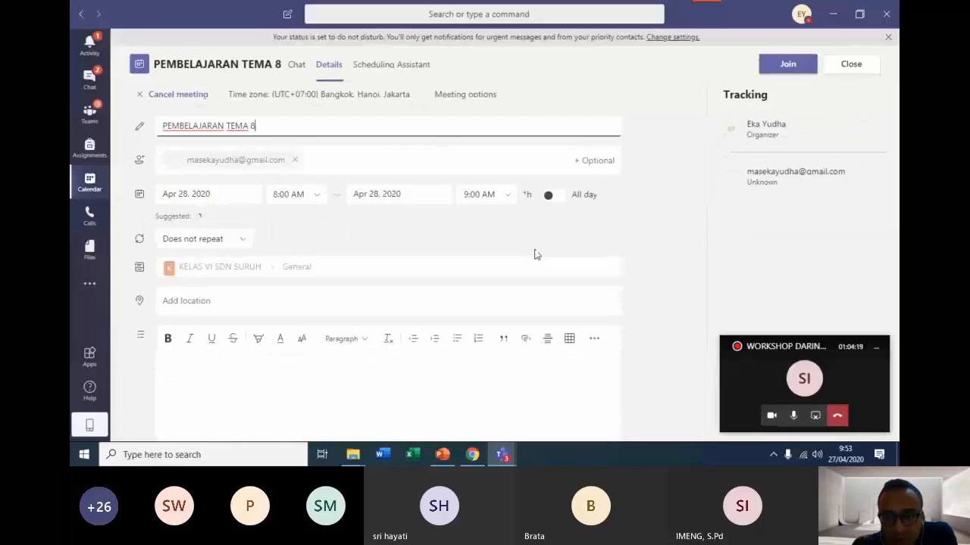
View the meeting options page in the browser, close it, and close the meeting details in Teams.
left_click(467, 95)
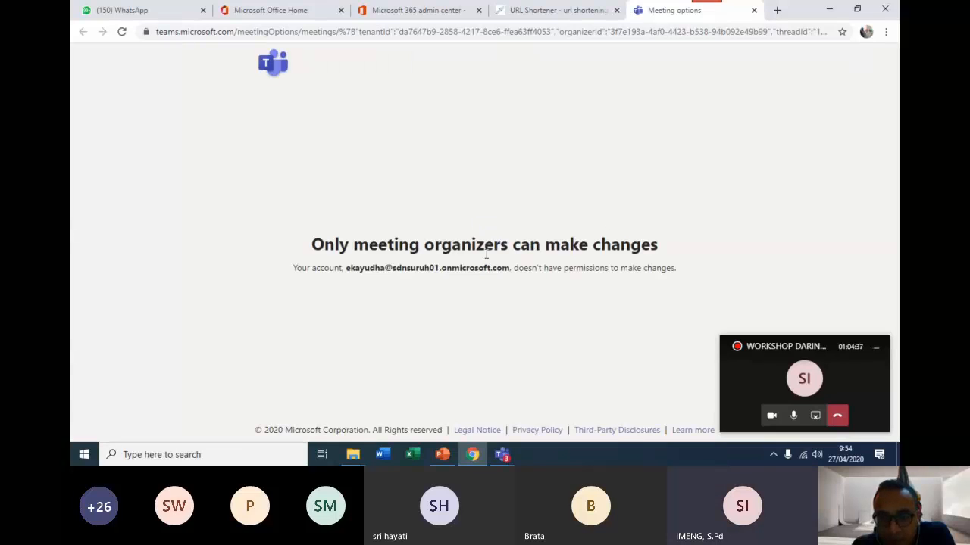
left_click(122, 33)
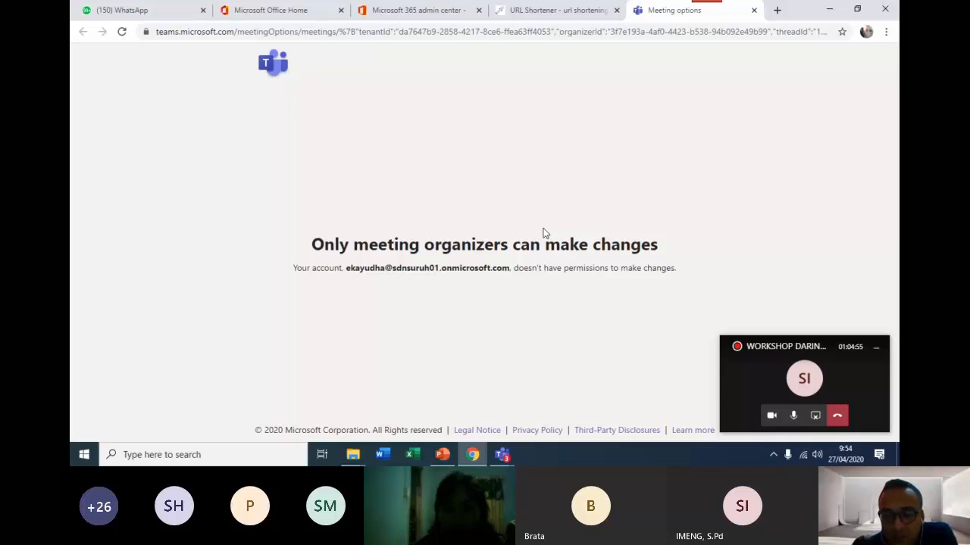
left_click(753, 11)
mouse_move(505, 451)
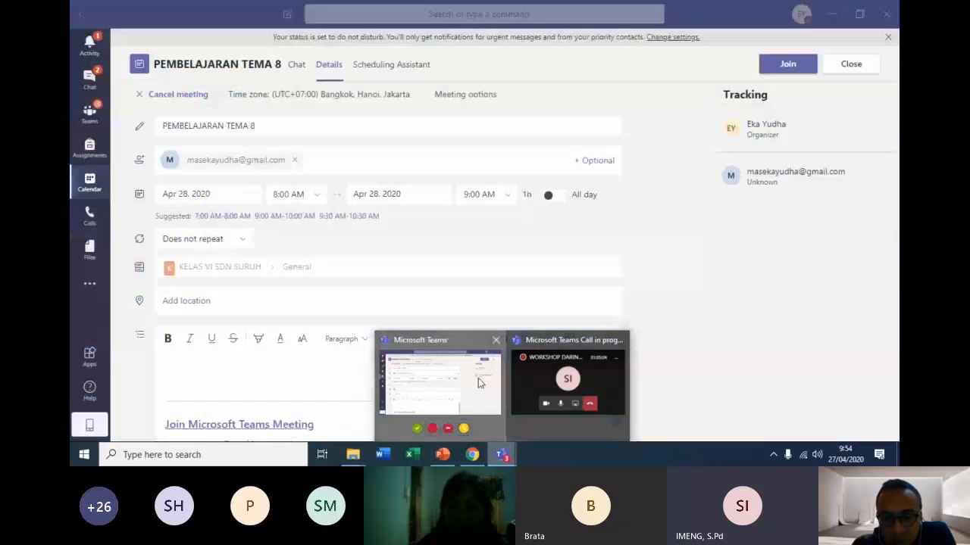
left_click(478, 378)
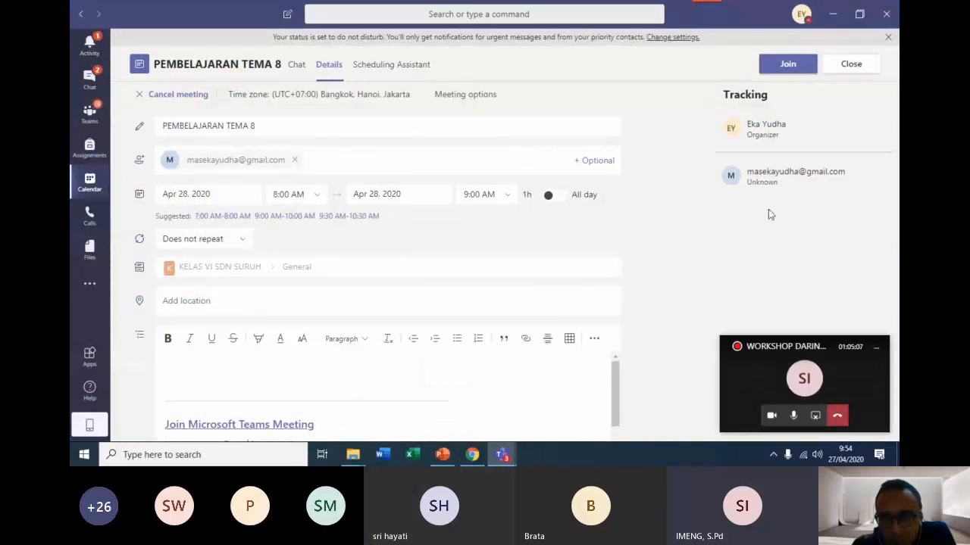
left_click(850, 65)
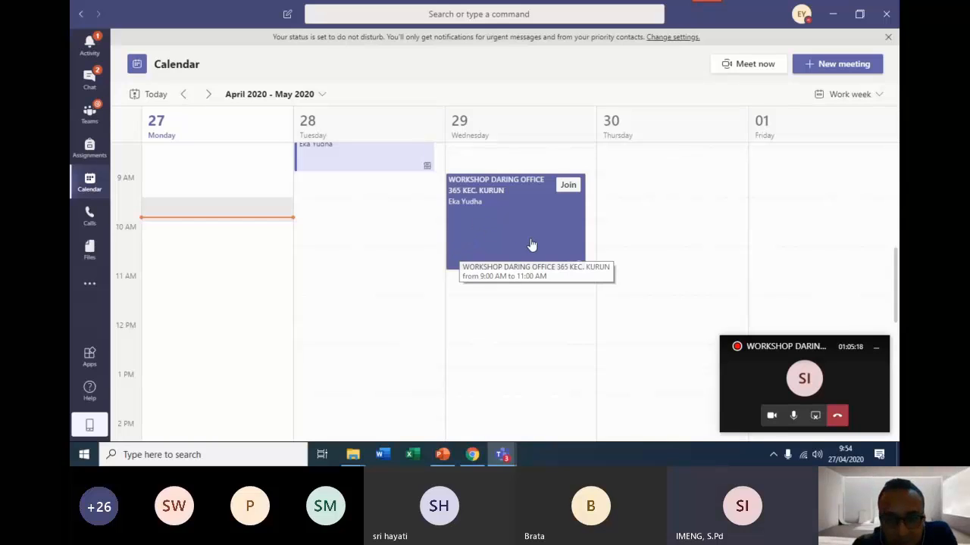
View the management settings of the BAHASA INDONESIA channel in the WORKSHOP DARING PGRI team.
scroll(485, 265, "up", 3)
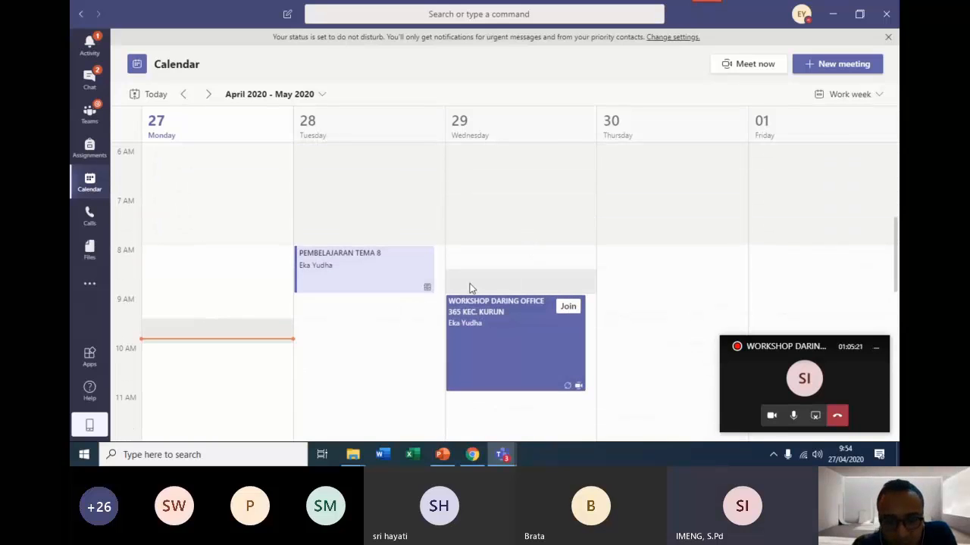
scroll(424, 292, "up", 3)
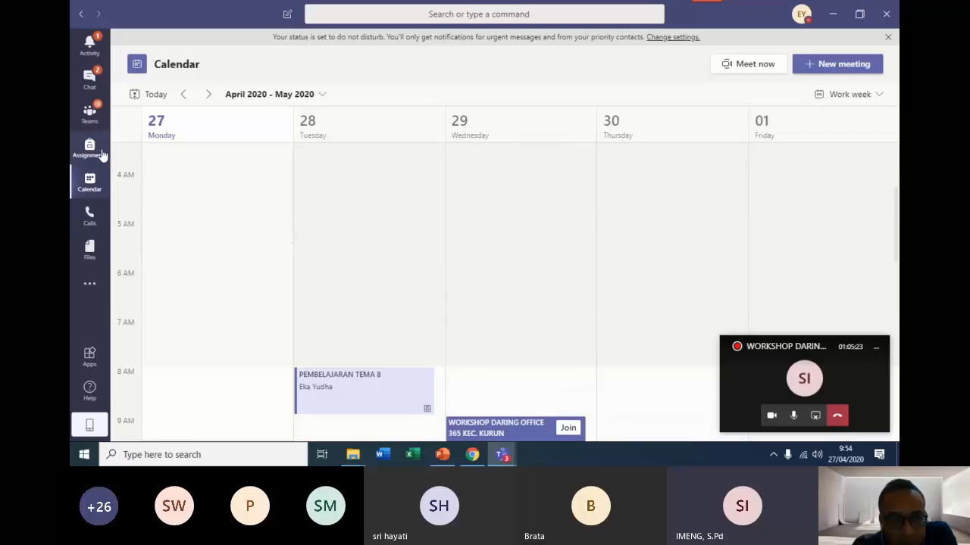
left_click(91, 121)
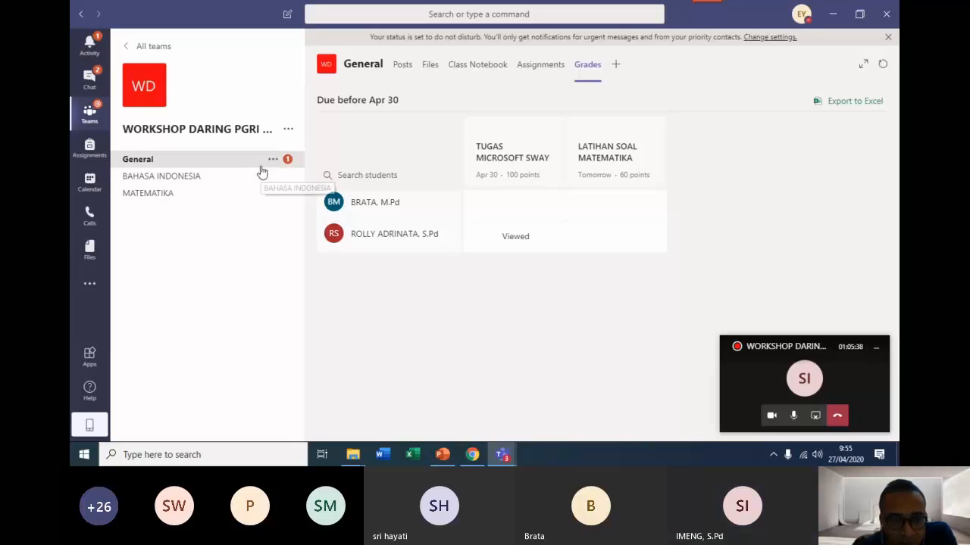
left_click(249, 187)
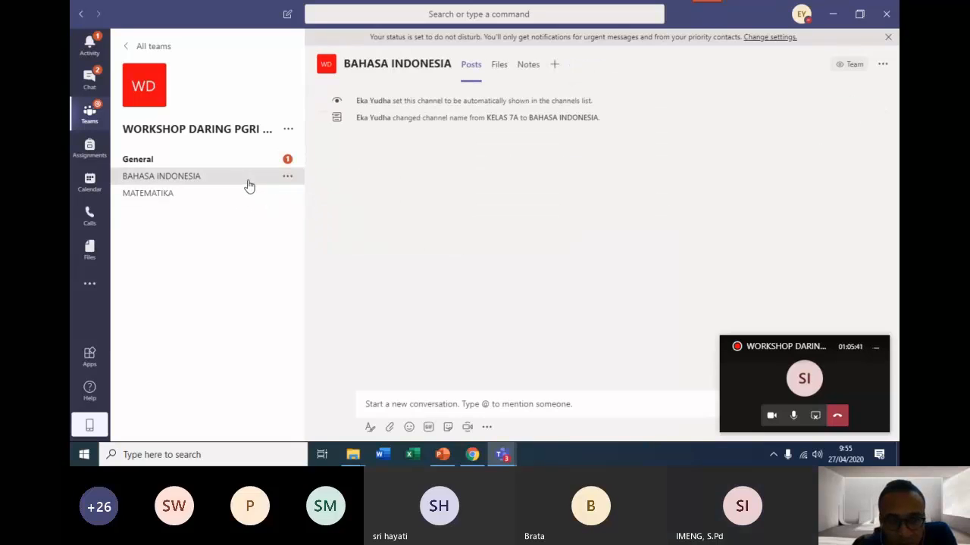
left_click(288, 179)
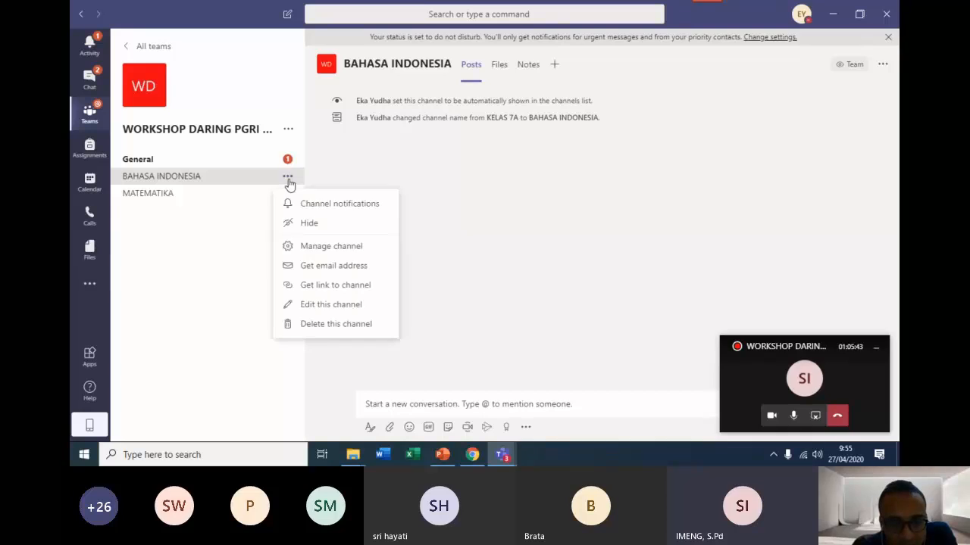
left_click(323, 255)
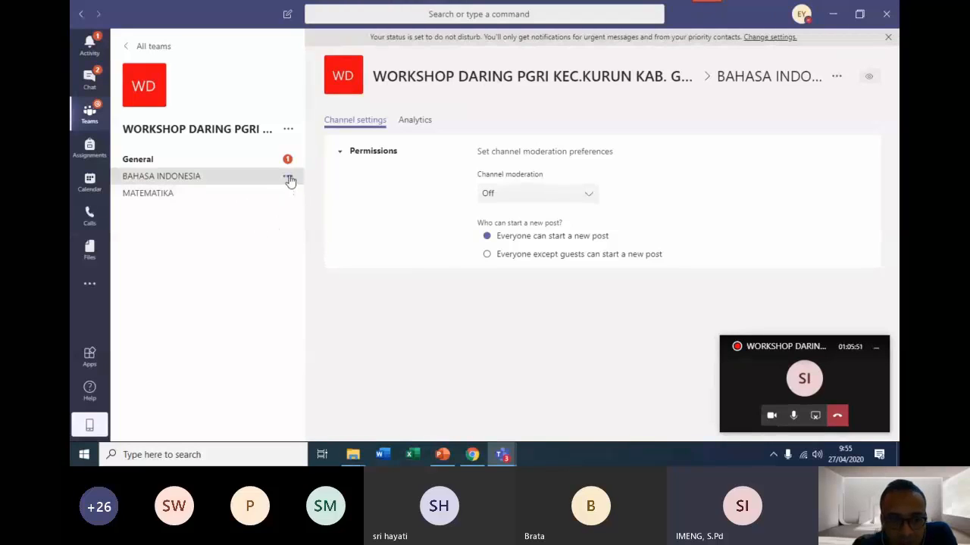
left_click(96, 120)
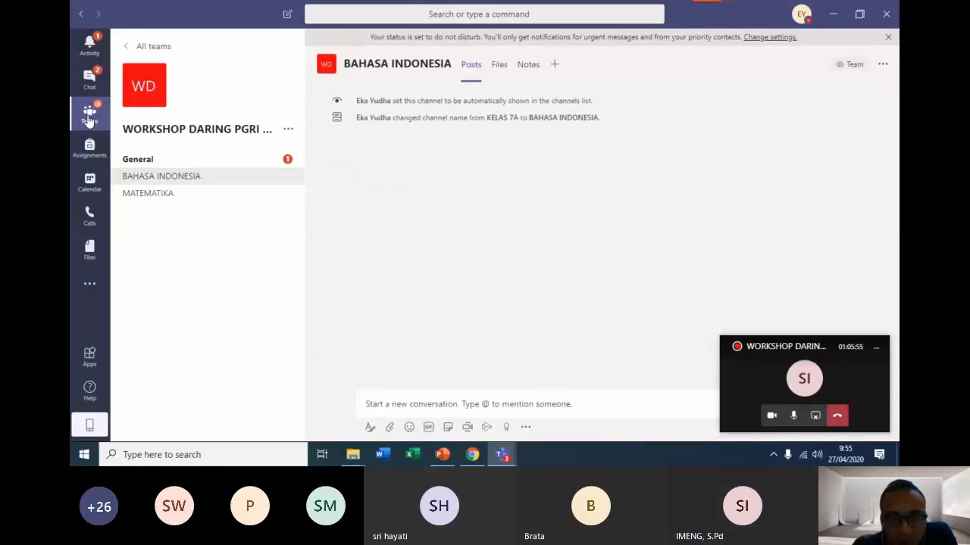
Show the creation form for a Class team, cancel it and return to the teams overview.
left_click(89, 119)
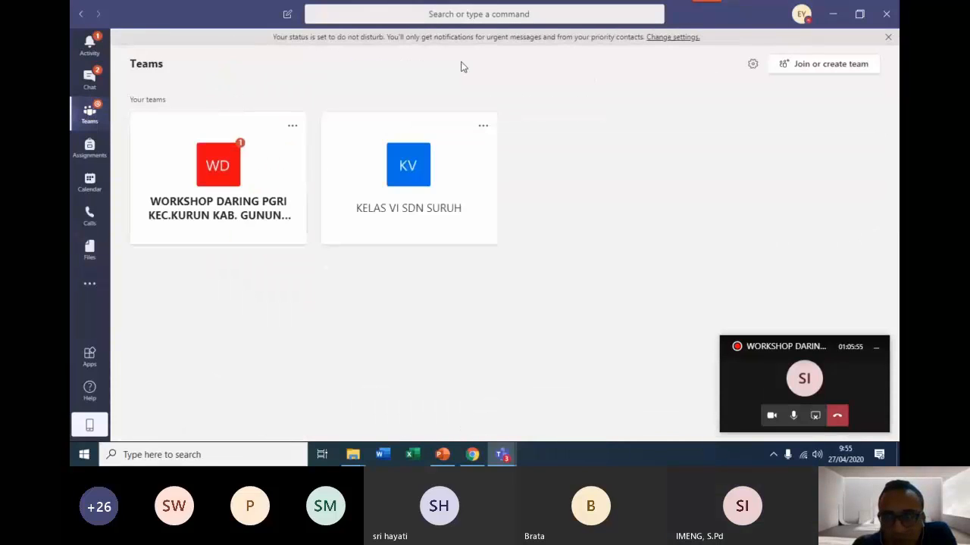
left_click(844, 69)
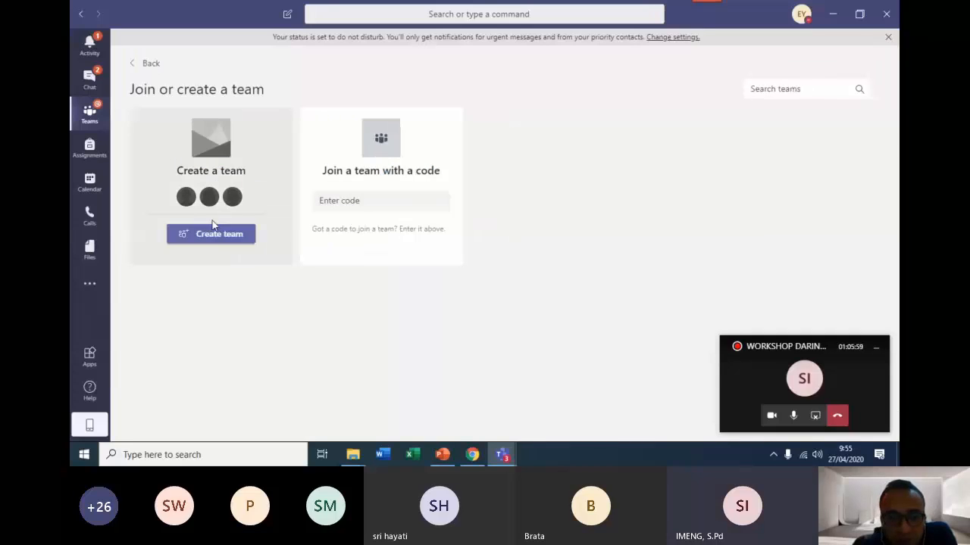
left_click(222, 240)
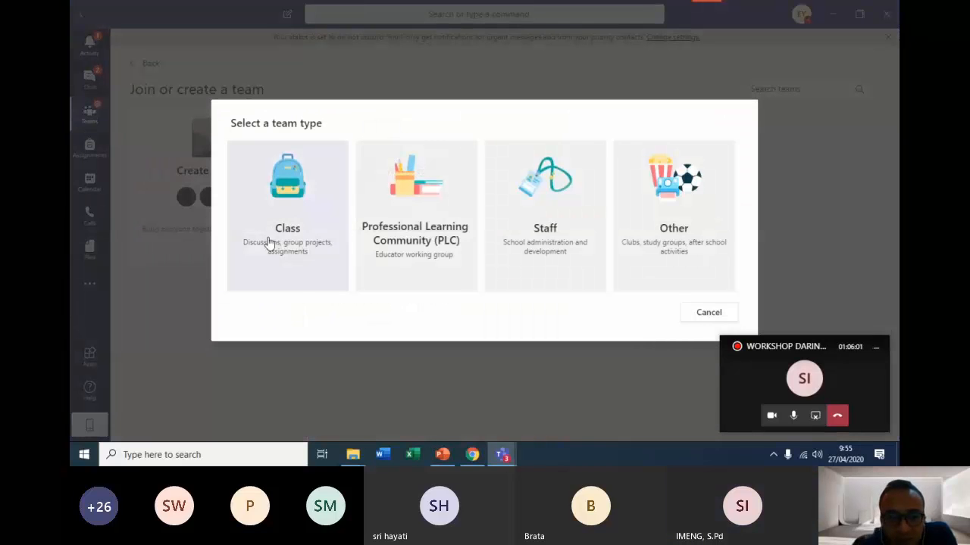
left_click(307, 213)
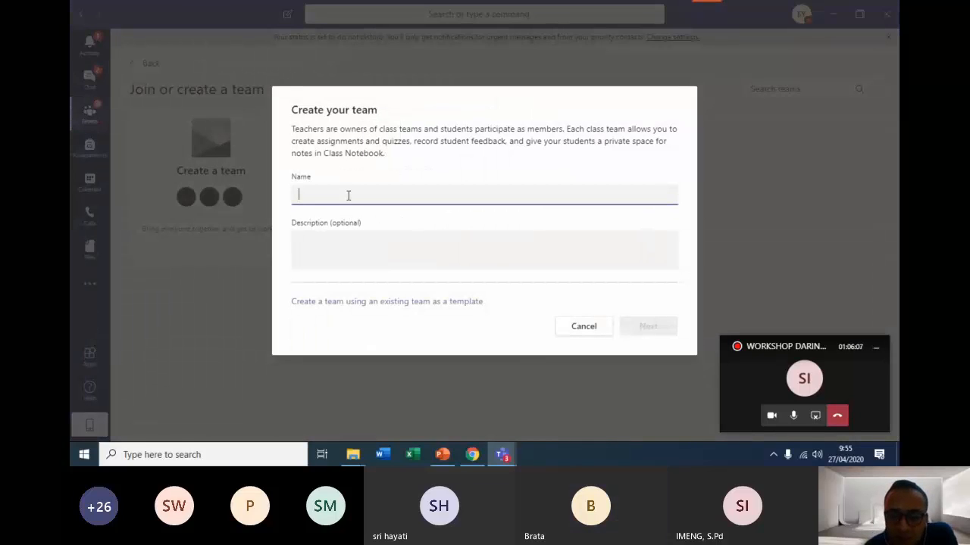
left_click(572, 326)
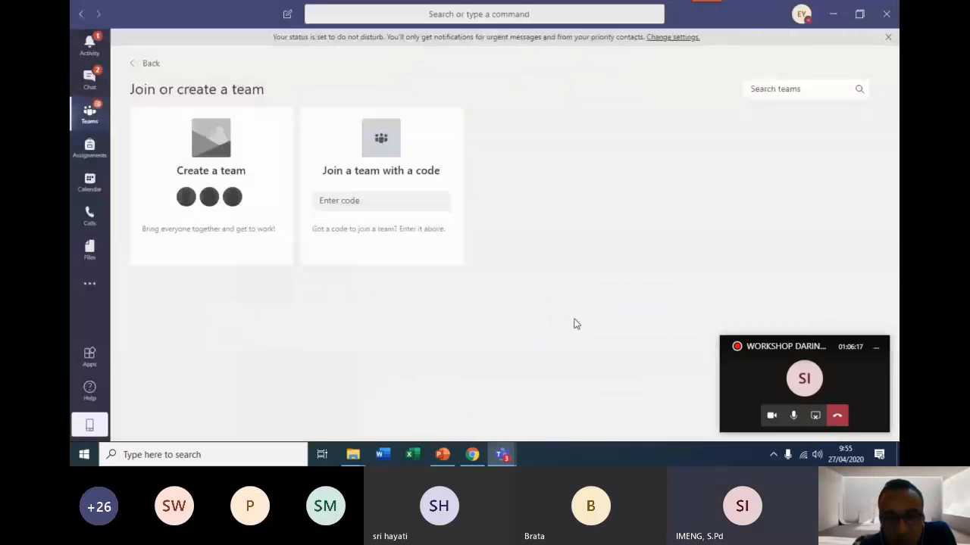
left_click(89, 115)
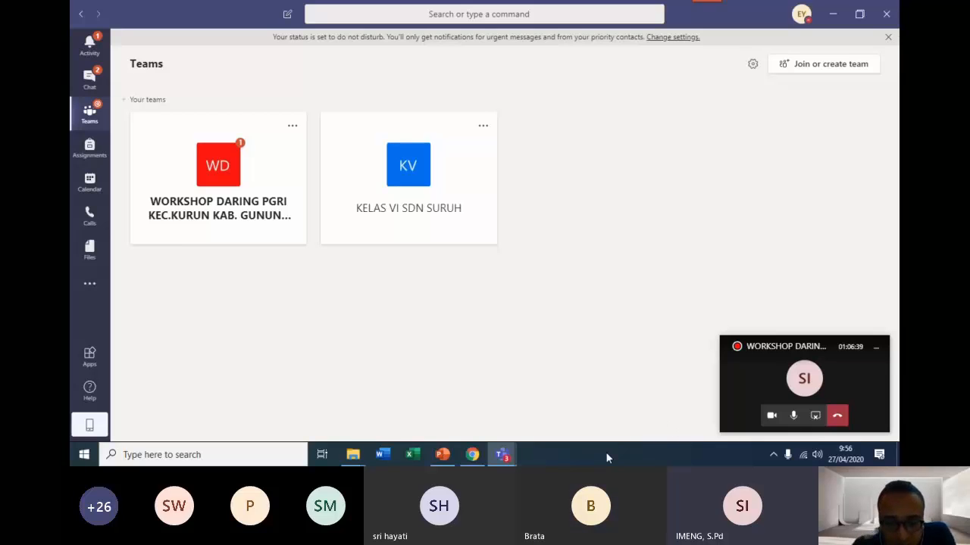
Switch to Chrome to view the URL shortener page with the short link and return to Teams.
mouse_move(472, 460)
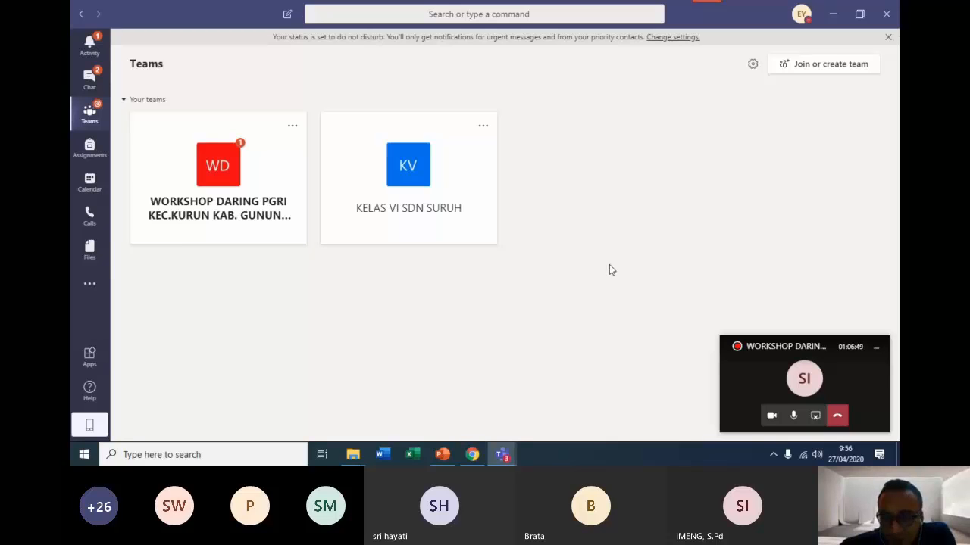
left_click(482, 464)
left_click(482, 465)
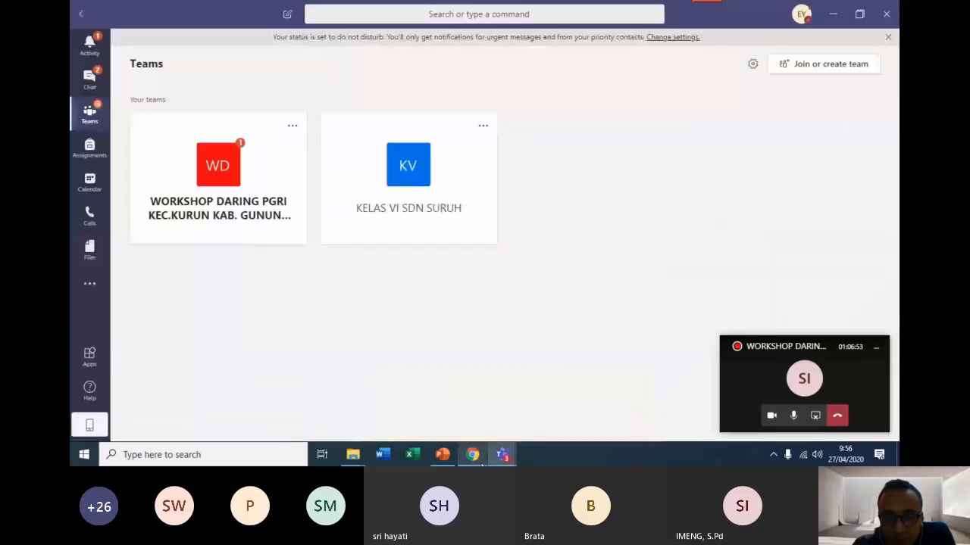
left_click(482, 465)
mouse_move(506, 457)
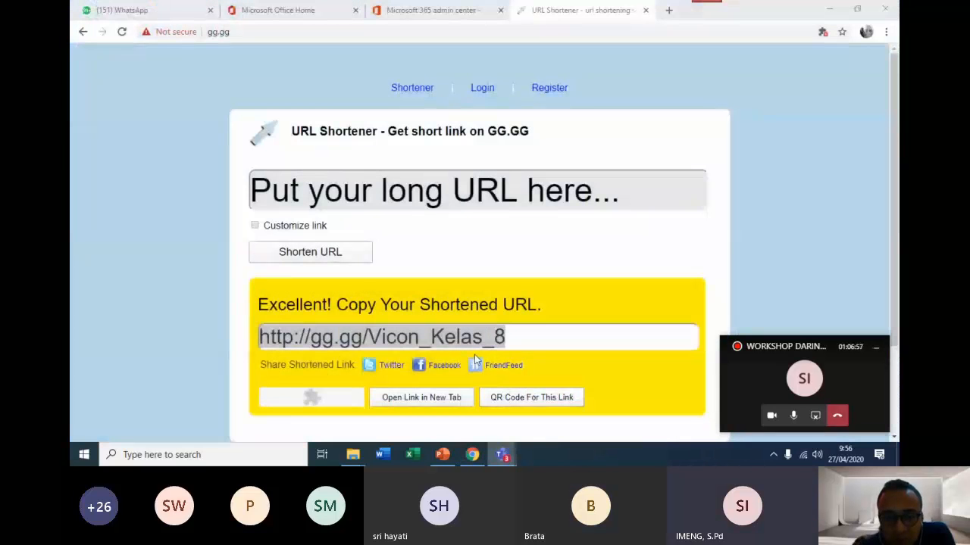
left_click(472, 455)
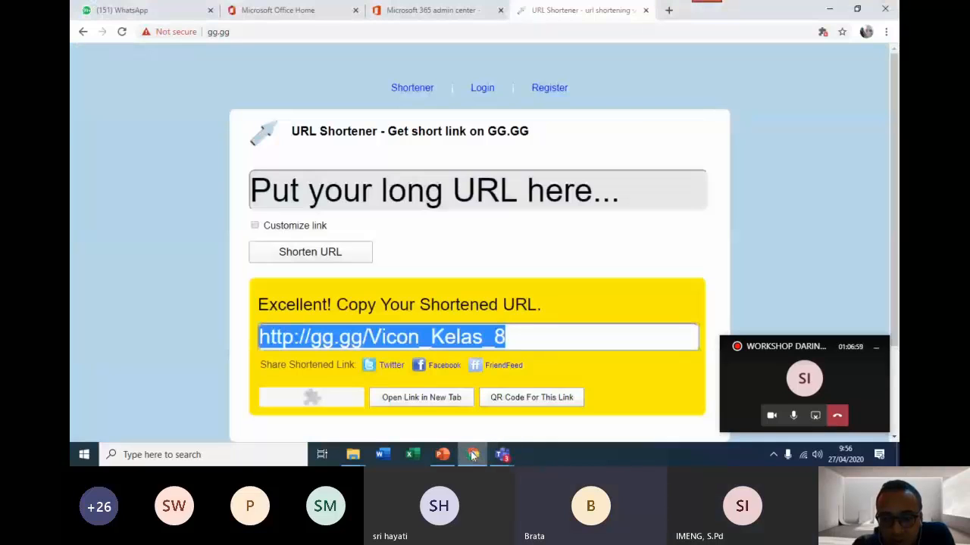
left_click(502, 455)
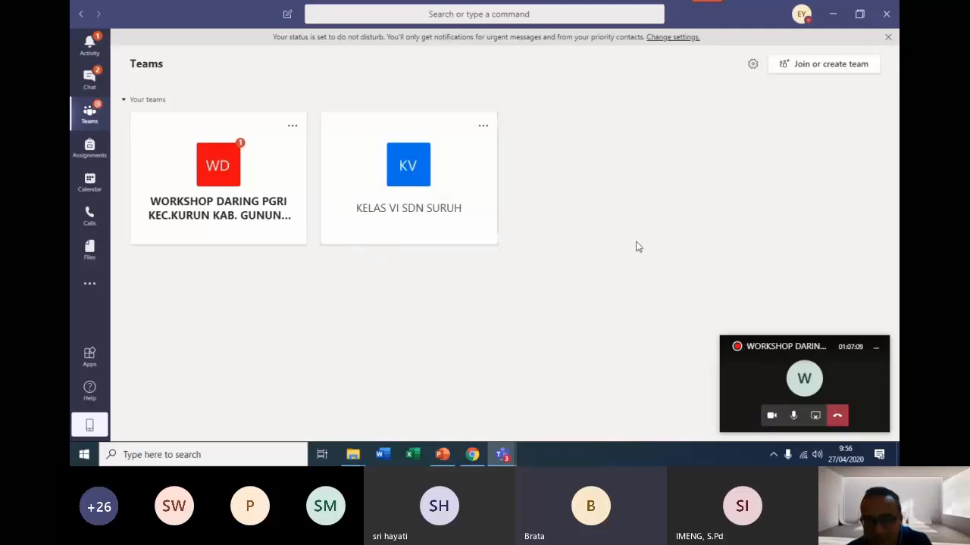
Stop sharing the screen in the ongoing workshop call from the Teams window.
mouse_move(519, 444)
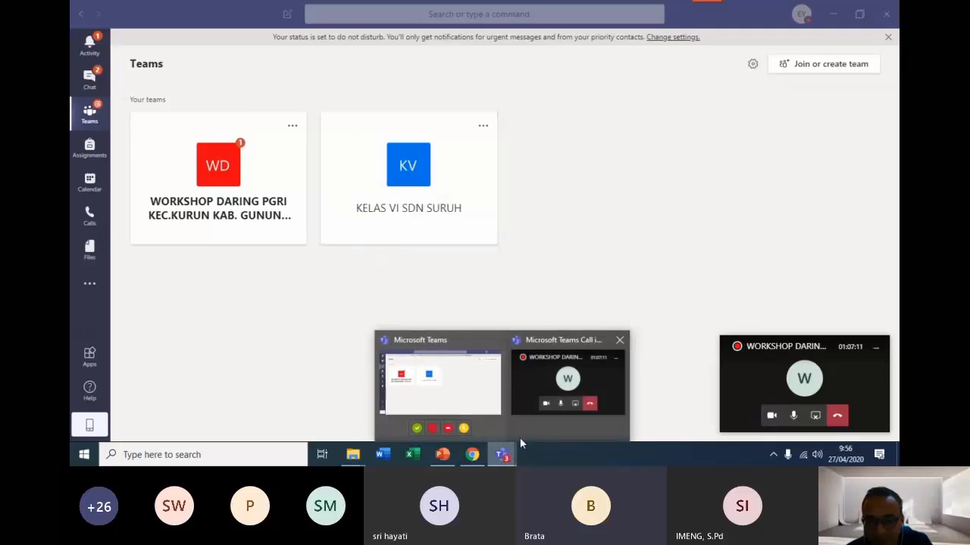
mouse_move(533, 378)
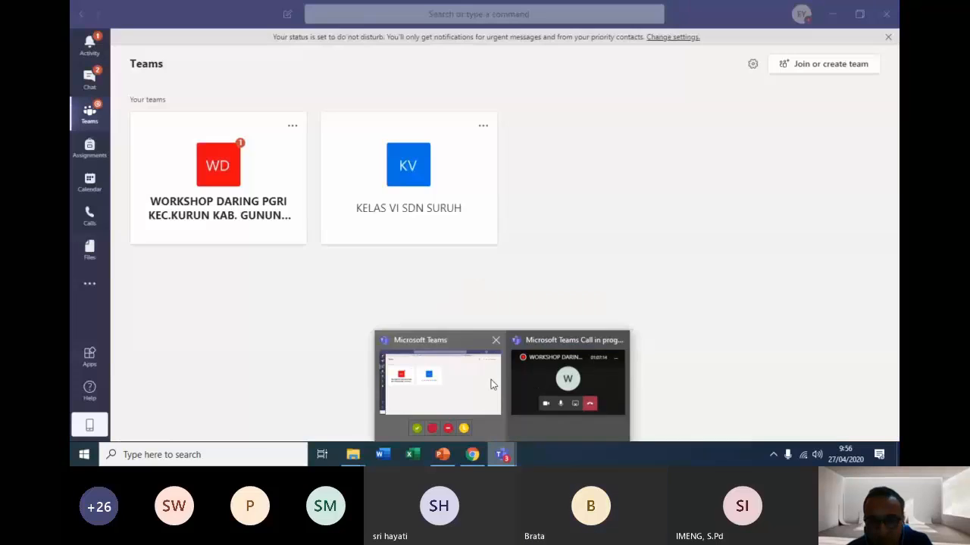
left_click(489, 383)
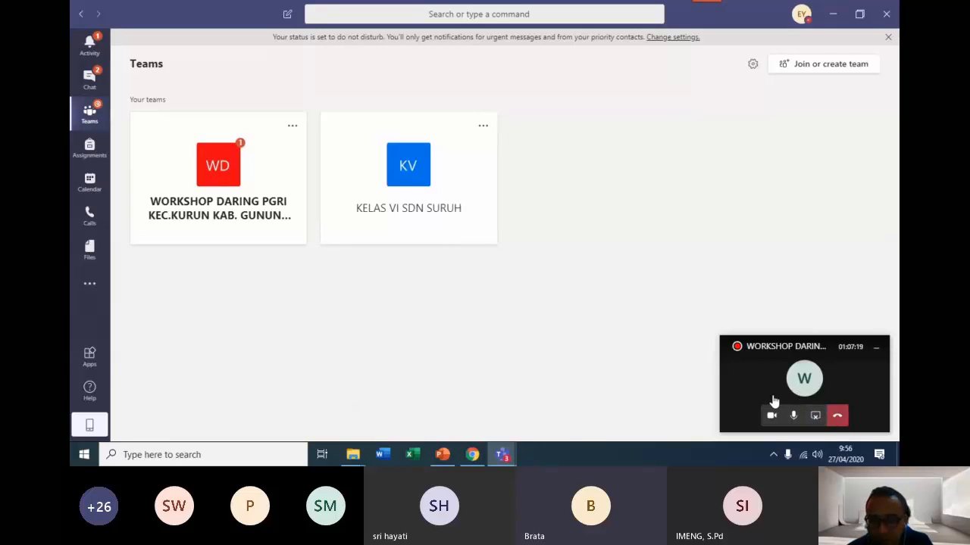
left_click(814, 416)
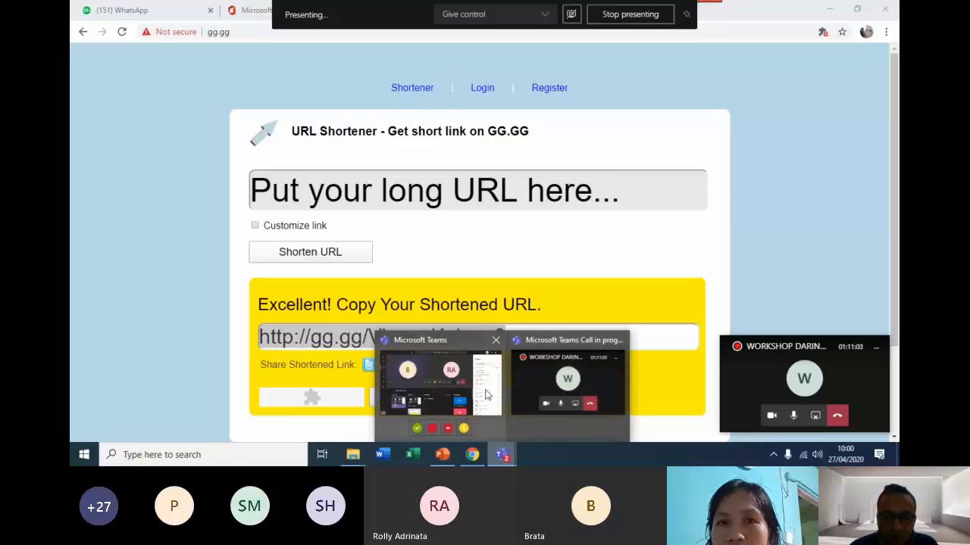
Switch back to the Microsoft Teams window and open the calendar.
mouse_move(436, 370)
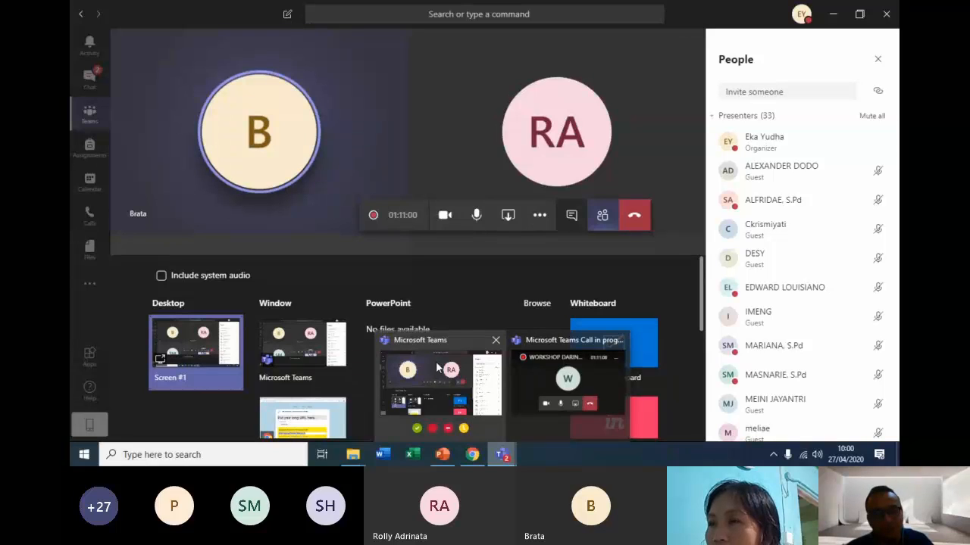
left_click(436, 369)
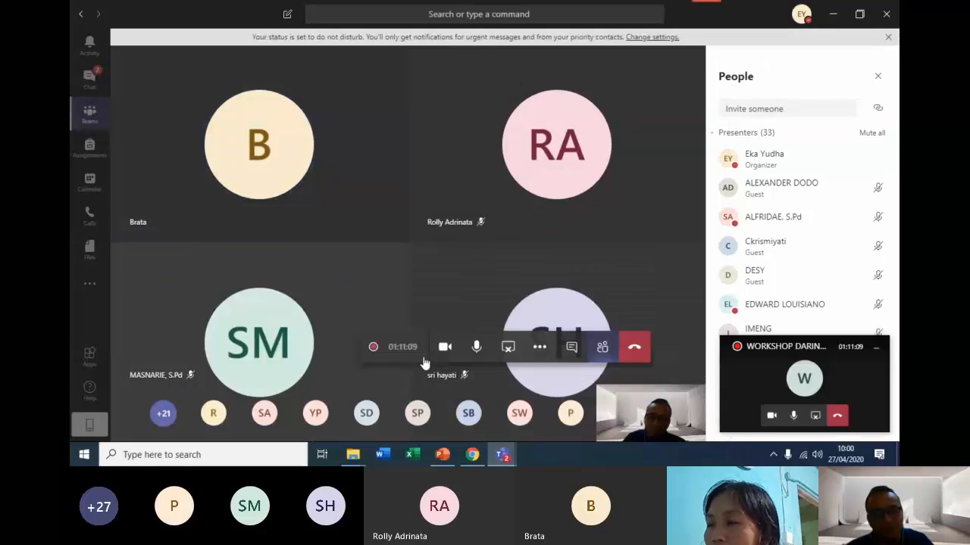
left_click(89, 190)
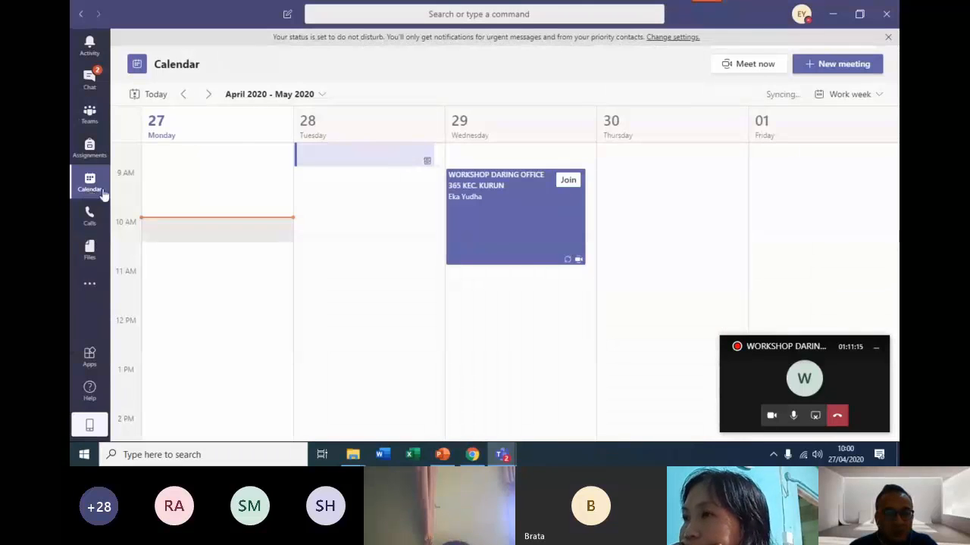
scroll(782, 180, "up", 3)
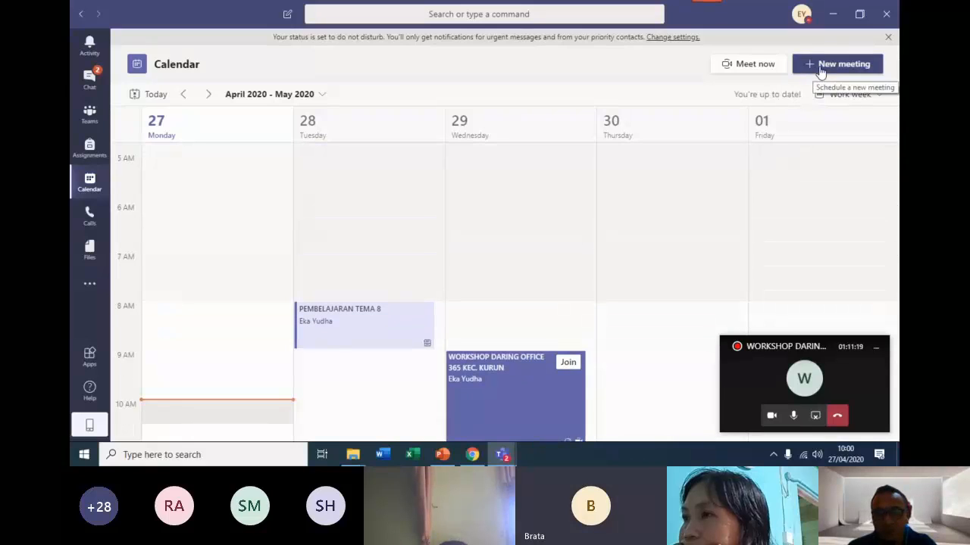
Start scheduling a new meeting and title it "PEMBELAJARAN IPA KELAS ...".
left_click(820, 67)
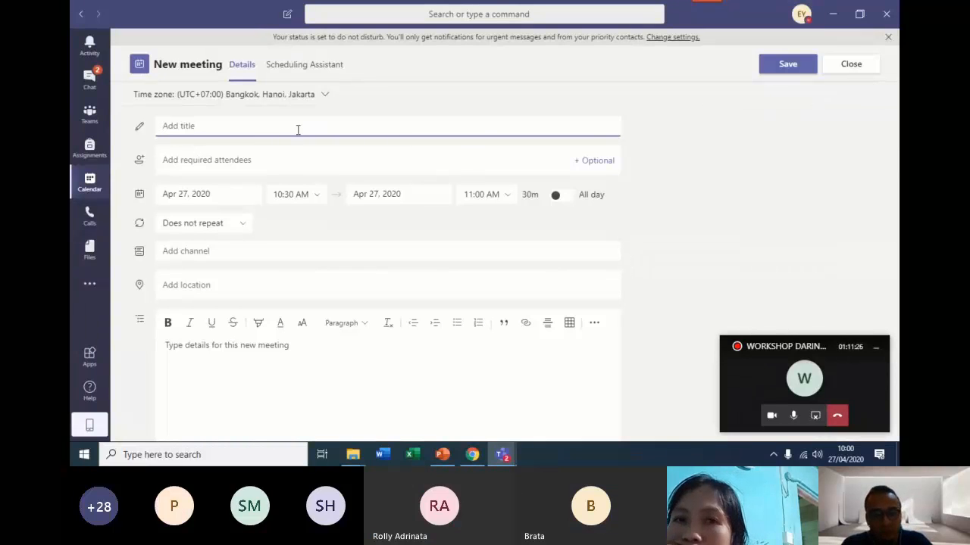
type("PEMBE")
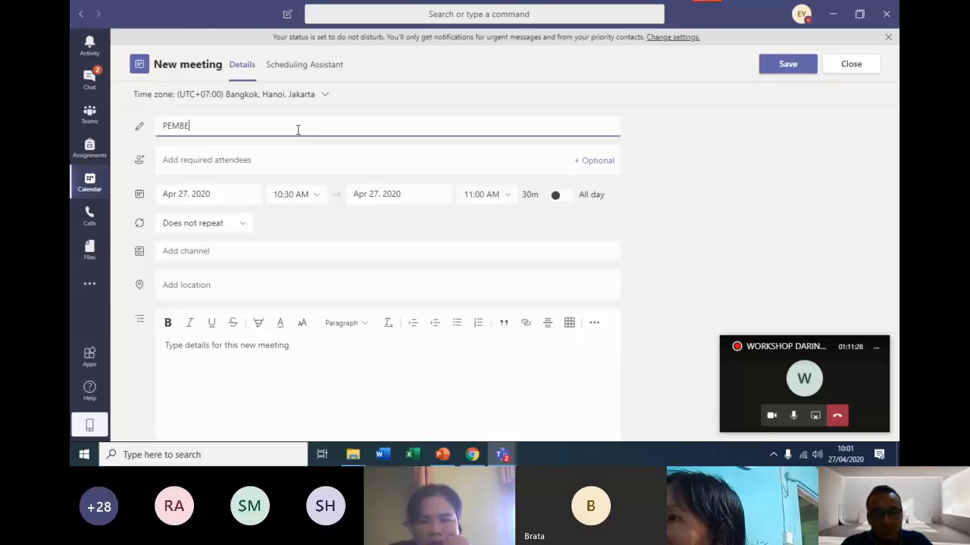
type("LAJARAN")
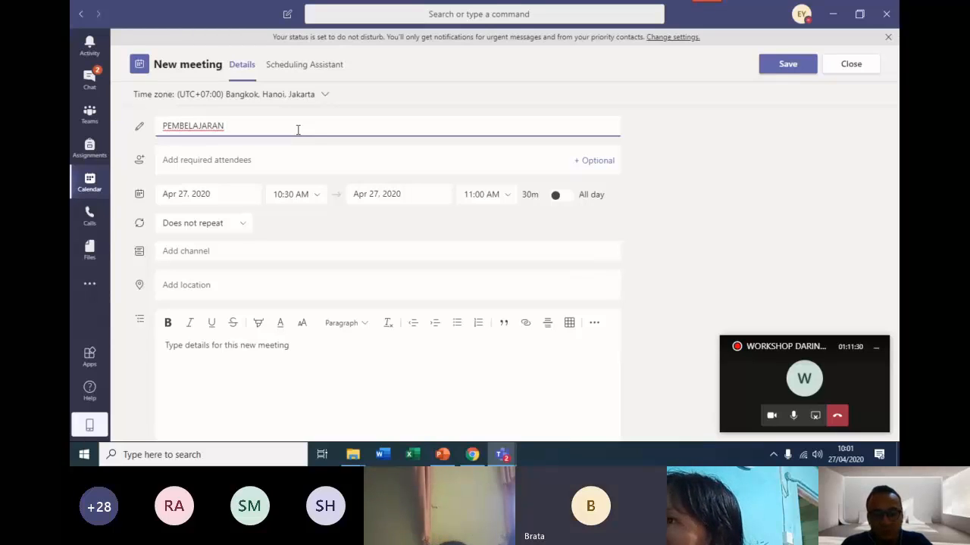
type(" IPA KELAS ...")
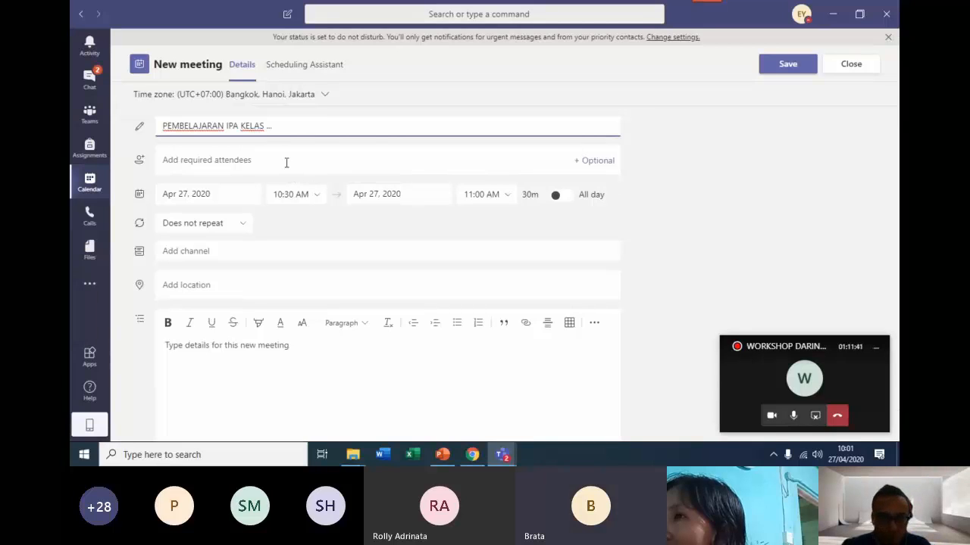
Add a colleague as required attendee of the meeting by searching for the person's name.
left_click(286, 162)
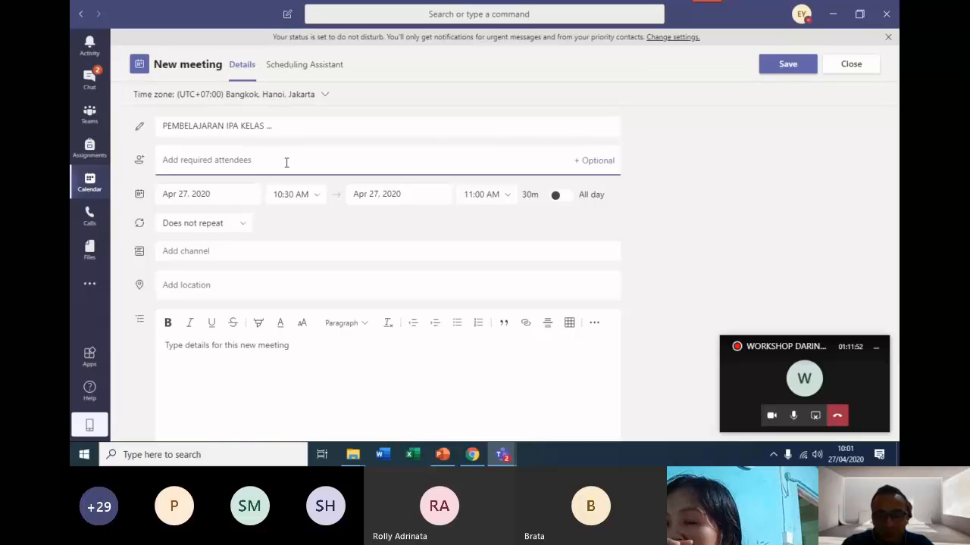
type("BRATA")
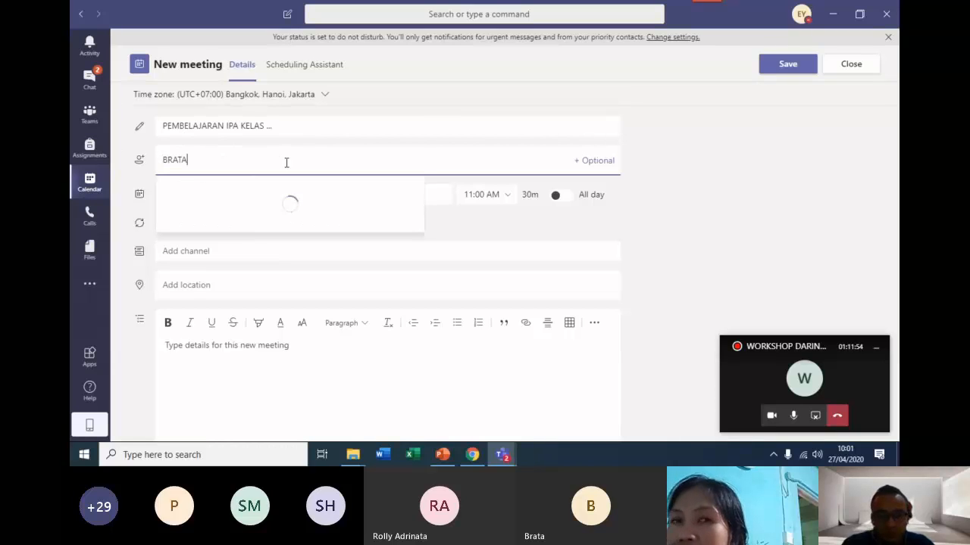
left_click(277, 195)
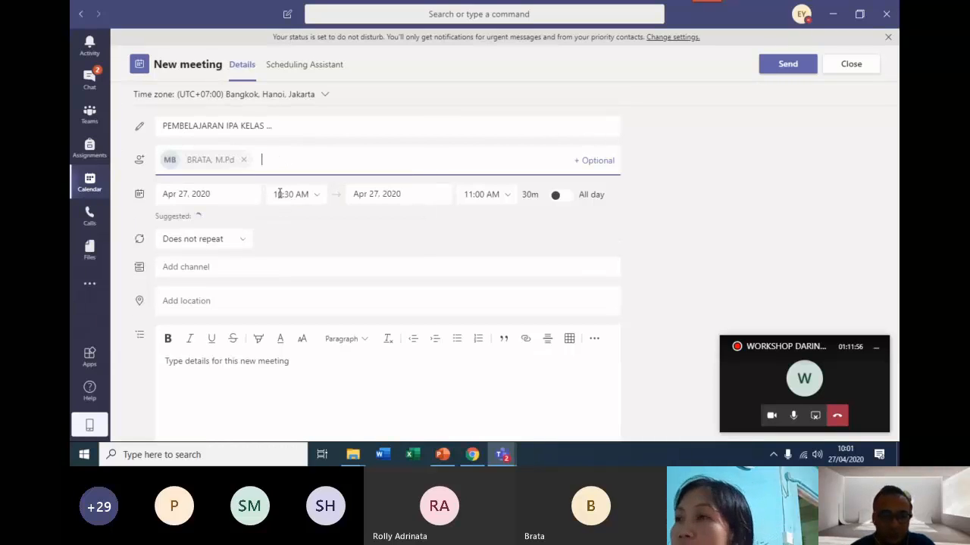
Set the meeting's start to Apr 28, 2020 at 8:00 AM.
left_click(235, 197)
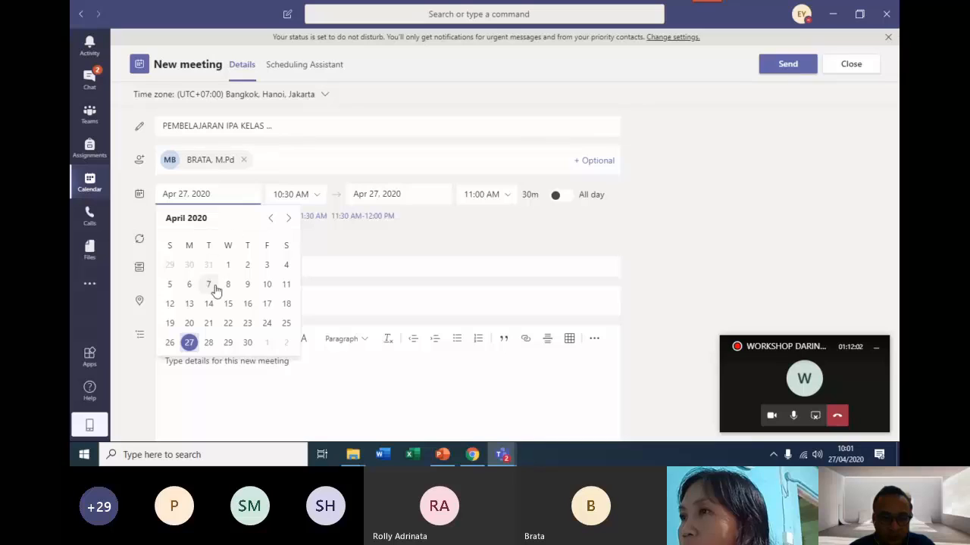
left_click(212, 345)
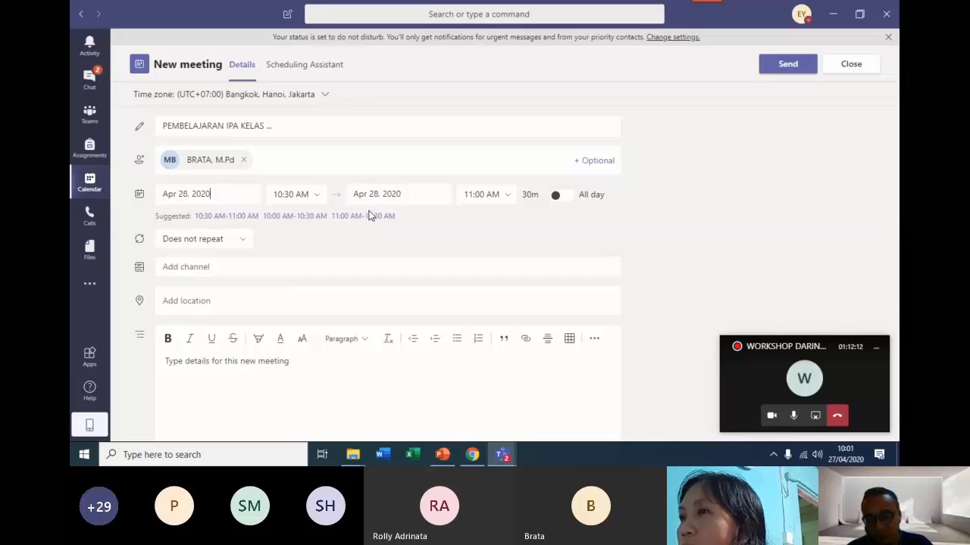
left_click(312, 198)
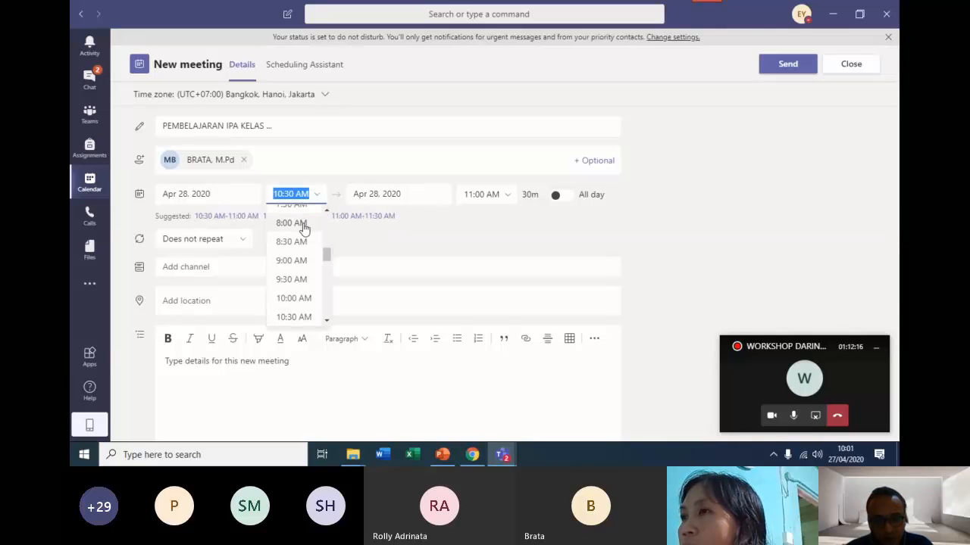
left_click(302, 225)
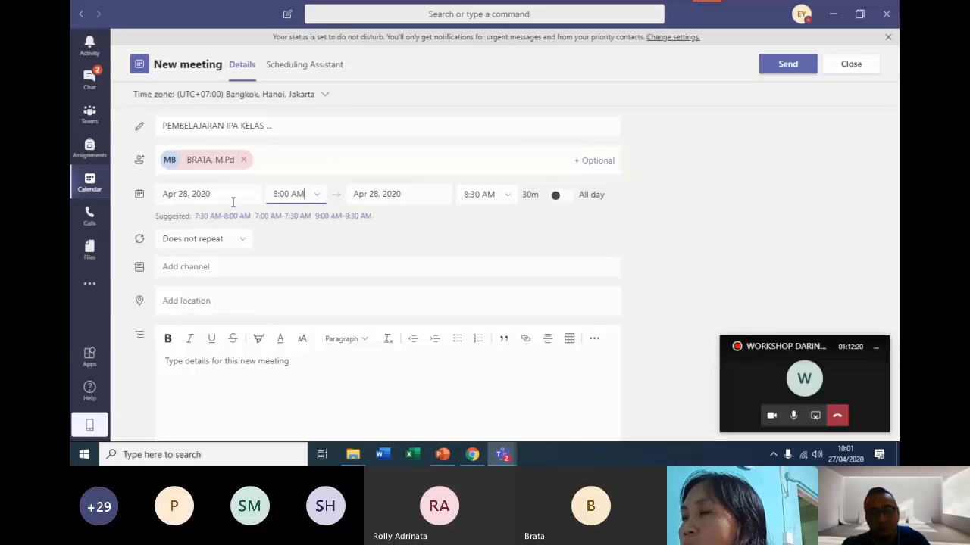
Set the meeting's end to May 2, 2020 at 9:00 AM and send the invitation.
left_click(437, 190)
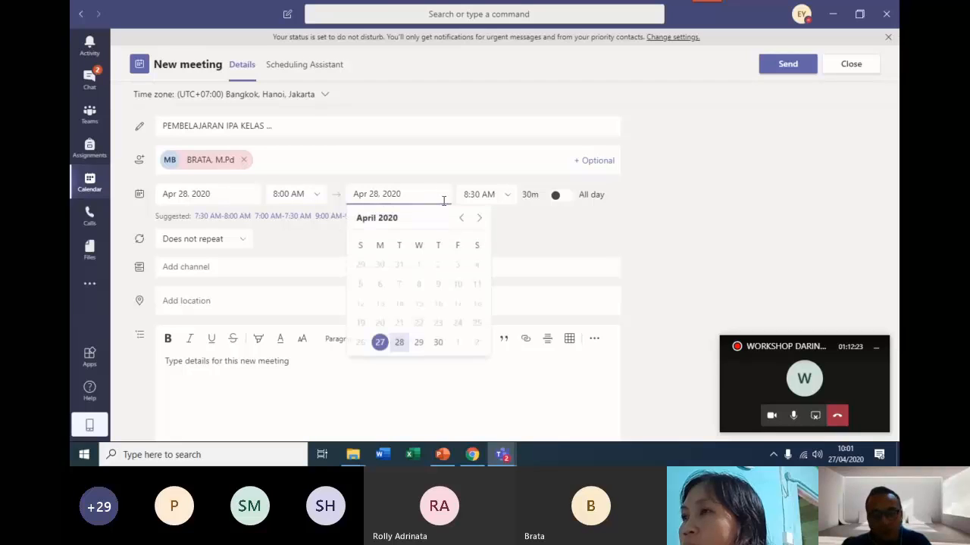
left_click(476, 345)
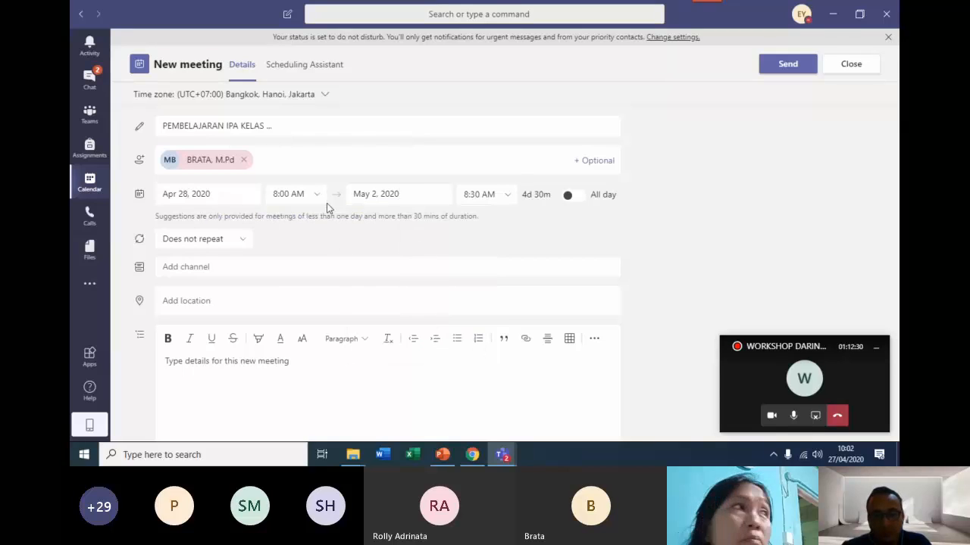
left_click(509, 199)
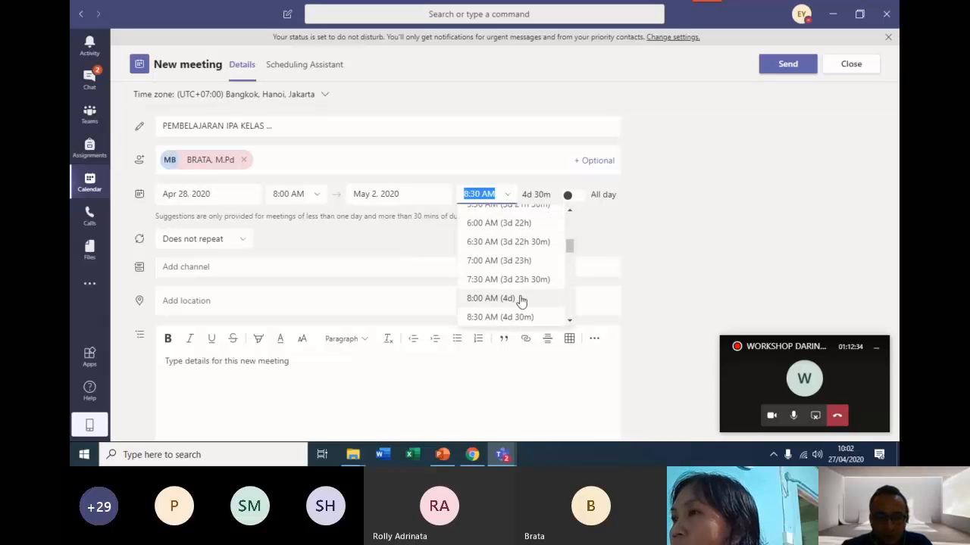
scroll(535, 309, "down", 2)
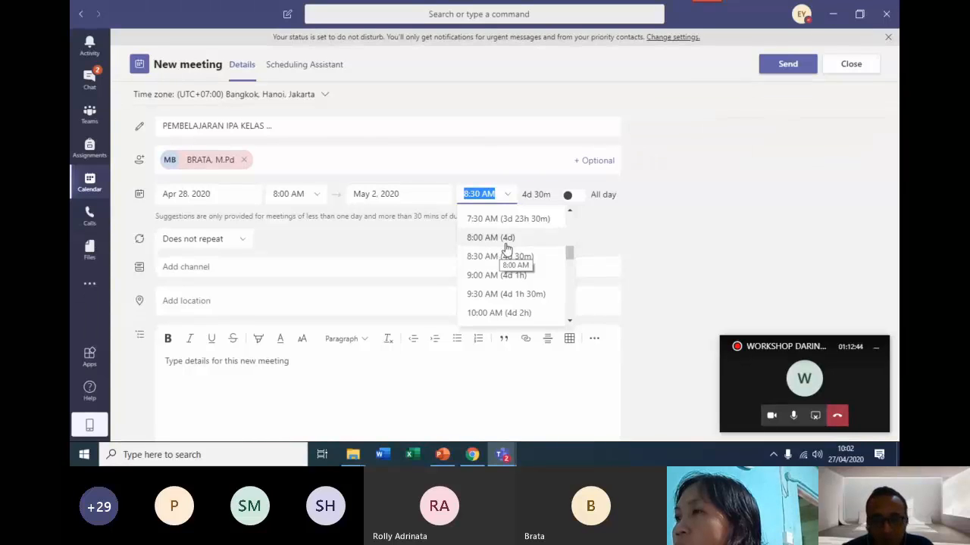
left_click(482, 275)
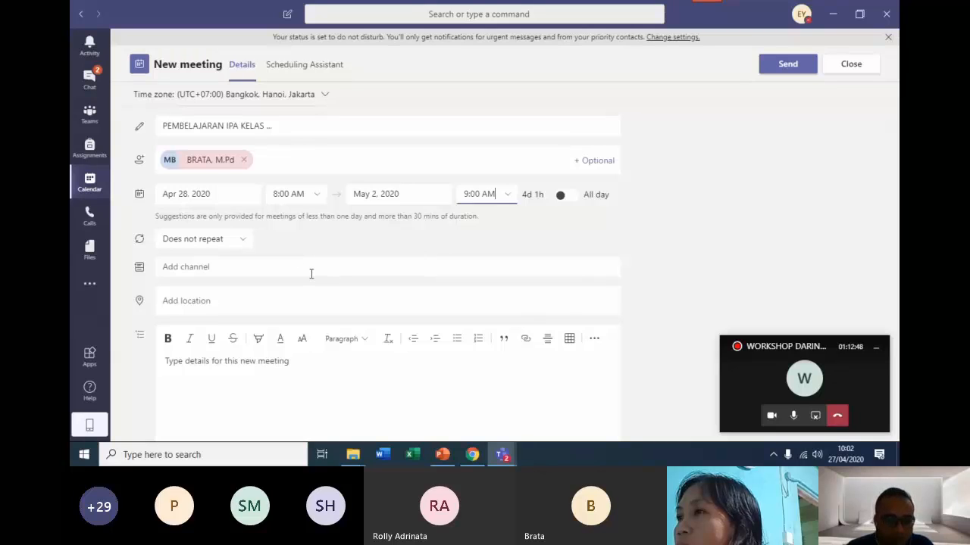
scroll(310, 273, "down", 1)
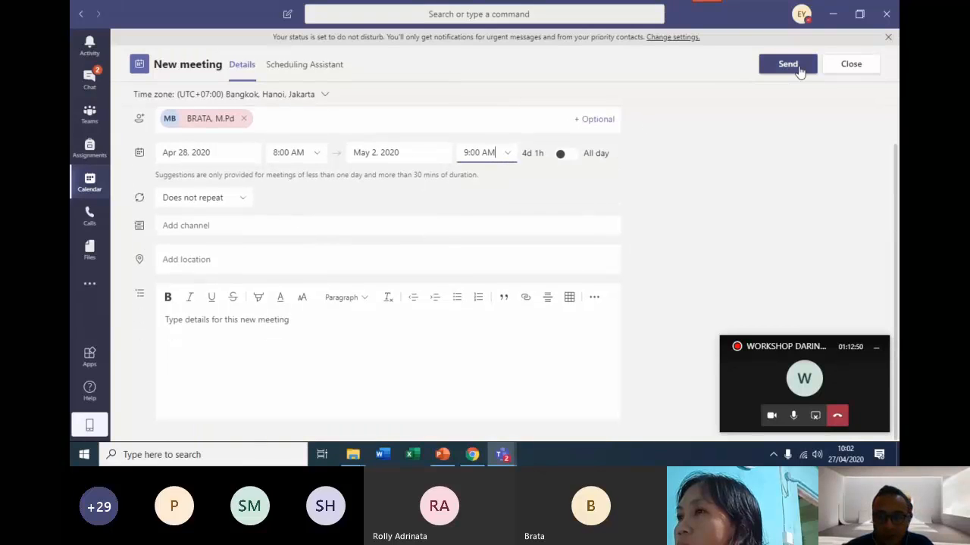
left_click(800, 68)
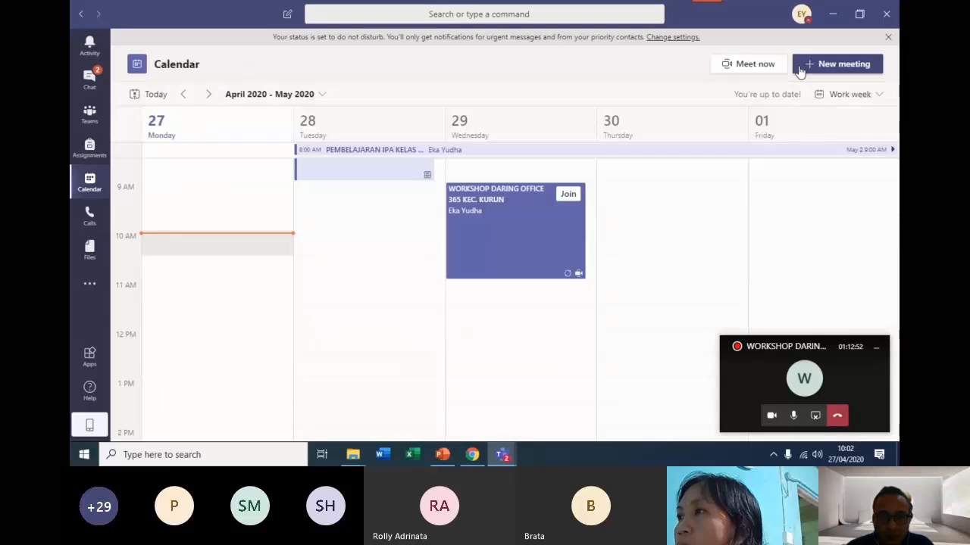
Open the PEMBELAJARAN IPA KELAS ... meeting from the calendar and copy its Join Microsoft Teams Meeting link.
scroll(637, 222, "up", 2)
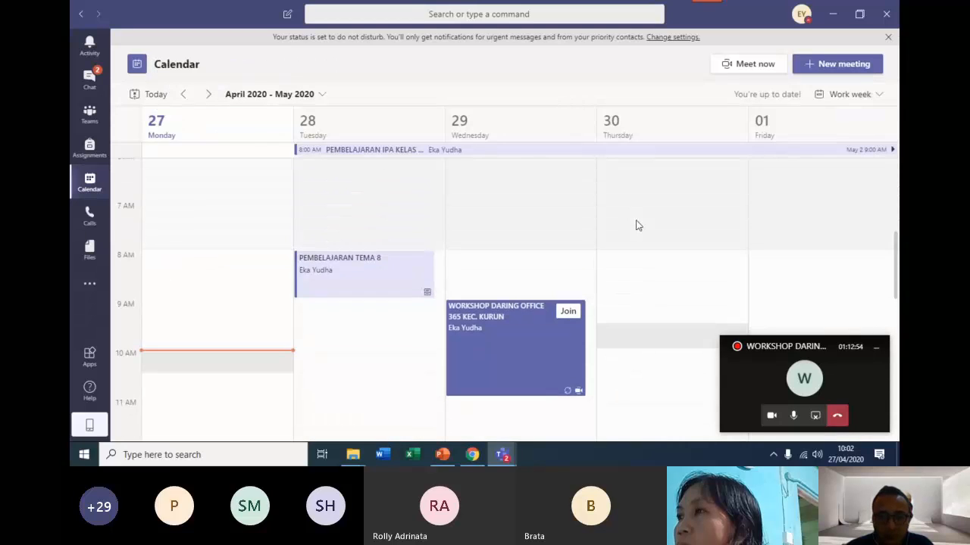
left_click(373, 150)
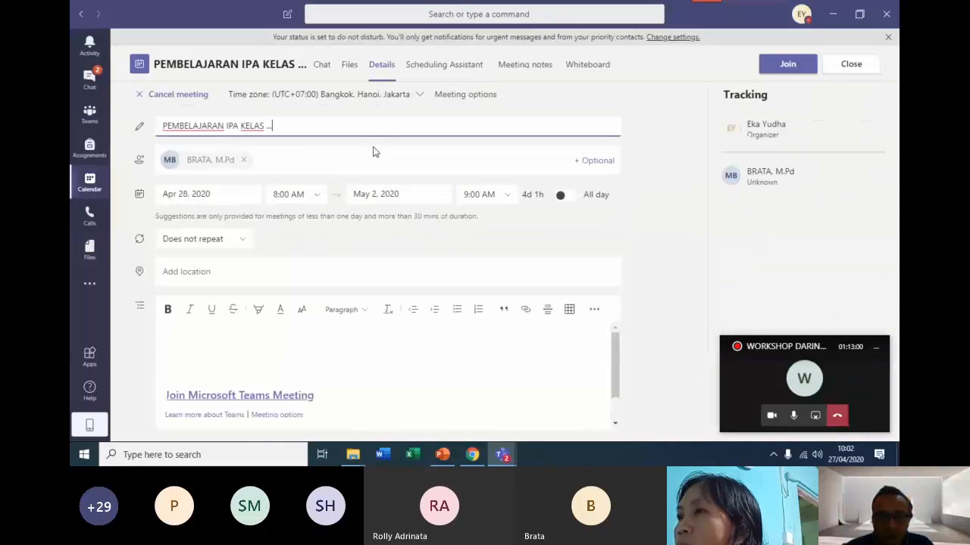
left_click(318, 397)
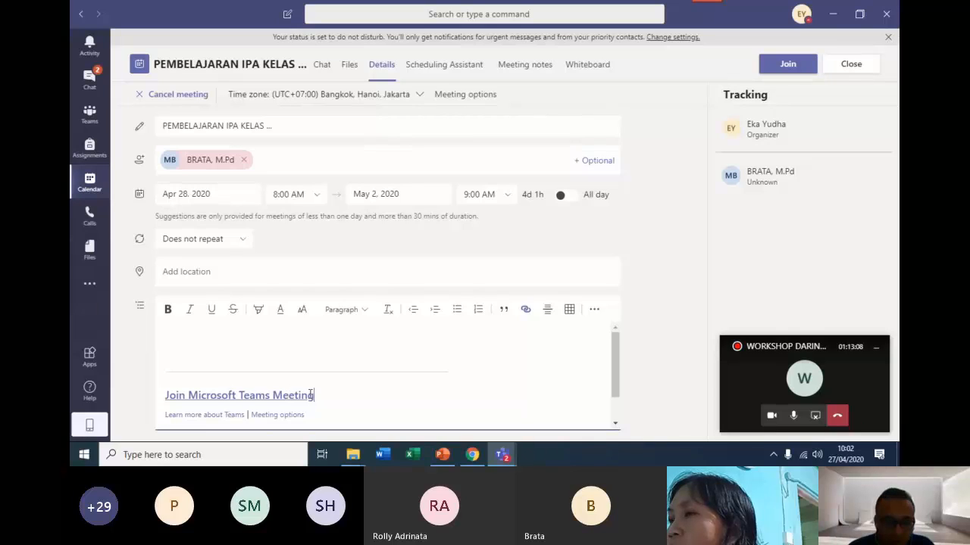
right_click(310, 395)
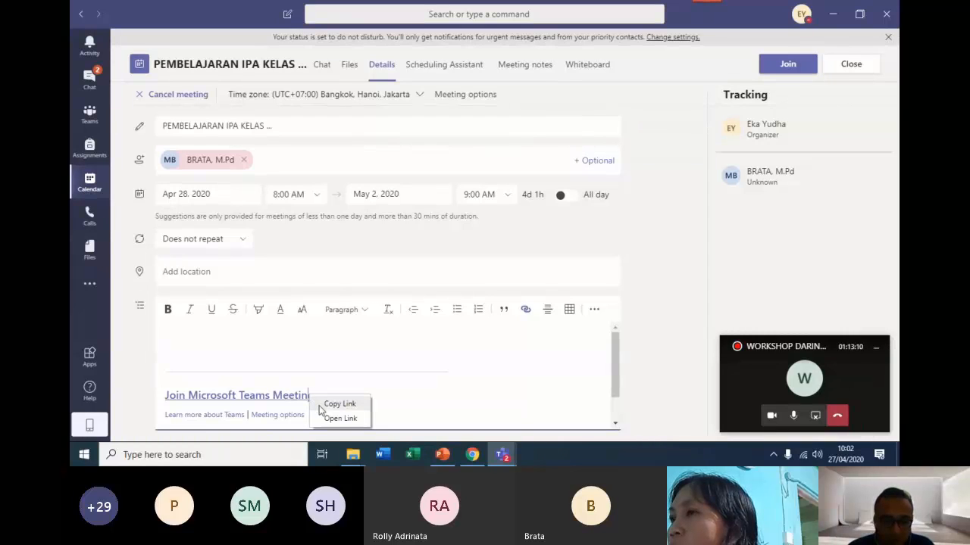
left_click(338, 405)
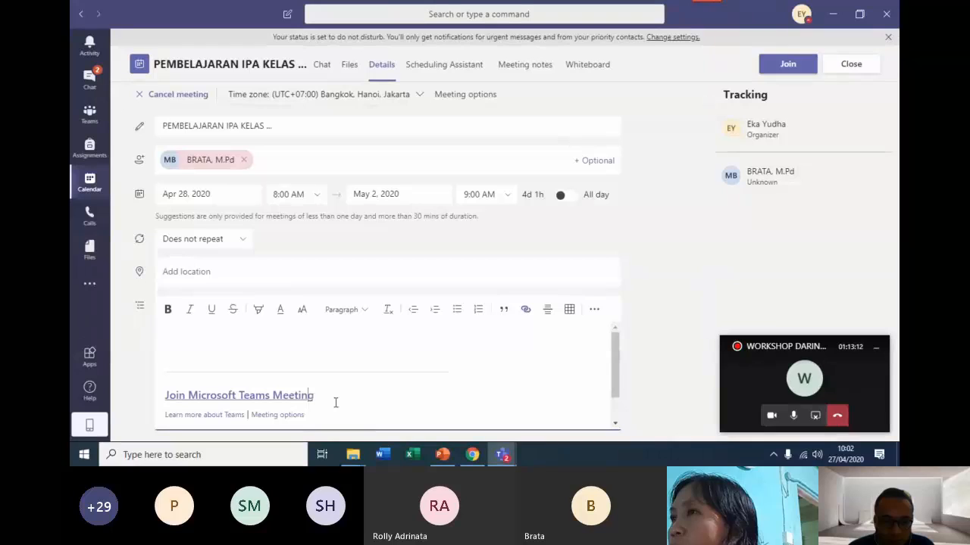
Switch to Chrome and paste the copied meeting link into the GG.GG shortener as the long URL.
left_click(471, 455)
left_click(291, 194)
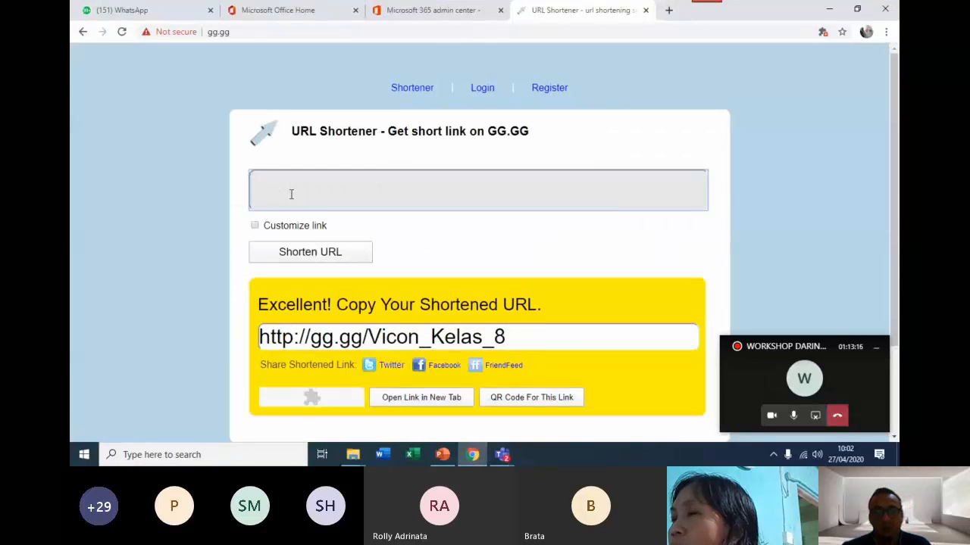
key("ctrl+v")
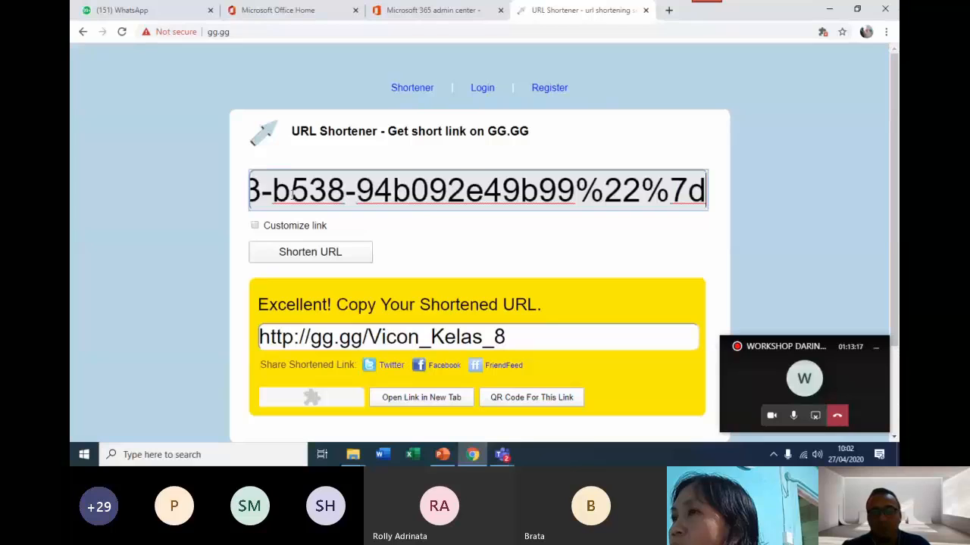
Try to shorten the meeting link with the custom path IPA_KLSVII.
left_click(255, 227)
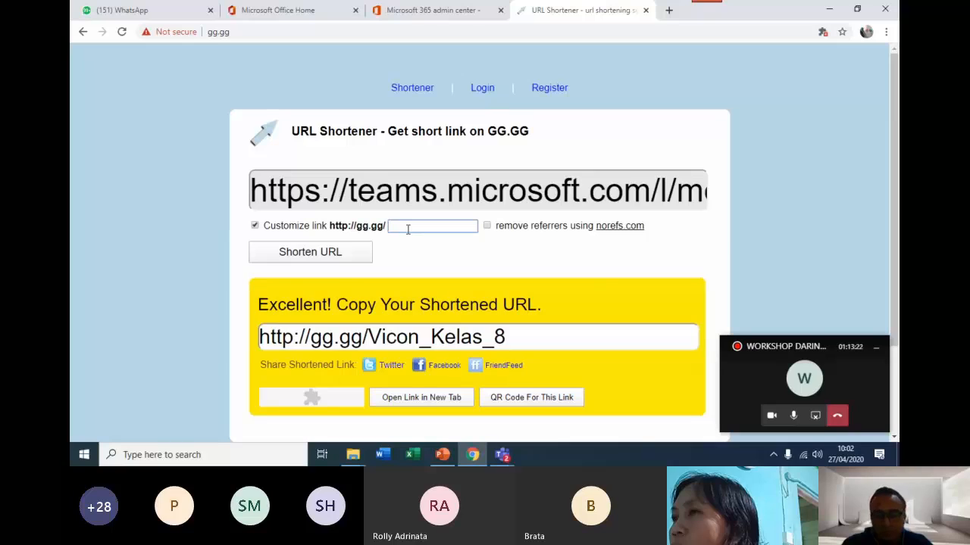
type("PE")
type("P")
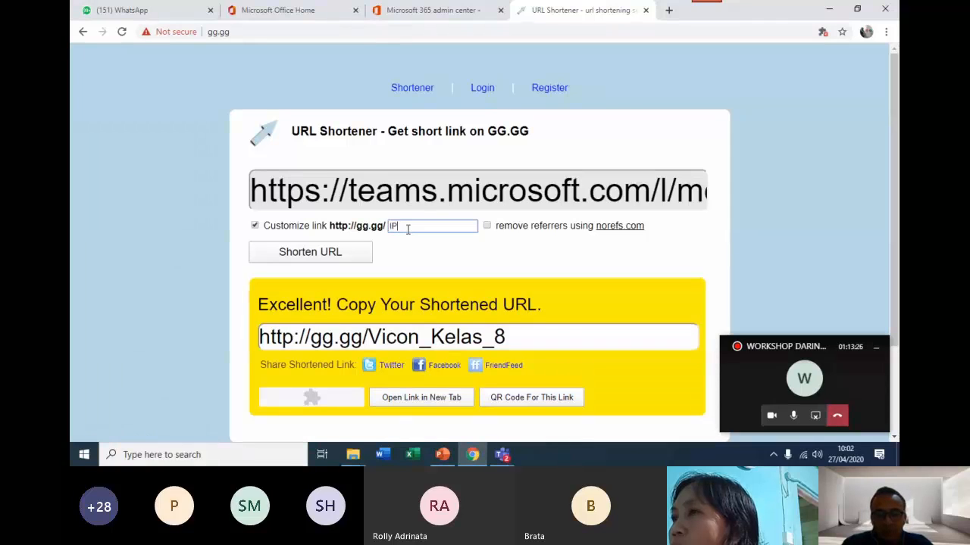
type("A_KL")
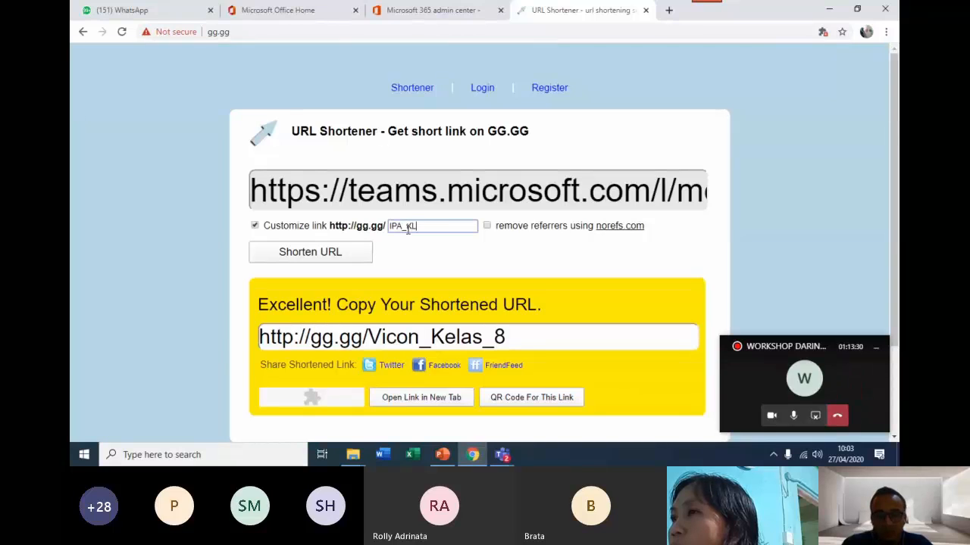
type("SV")
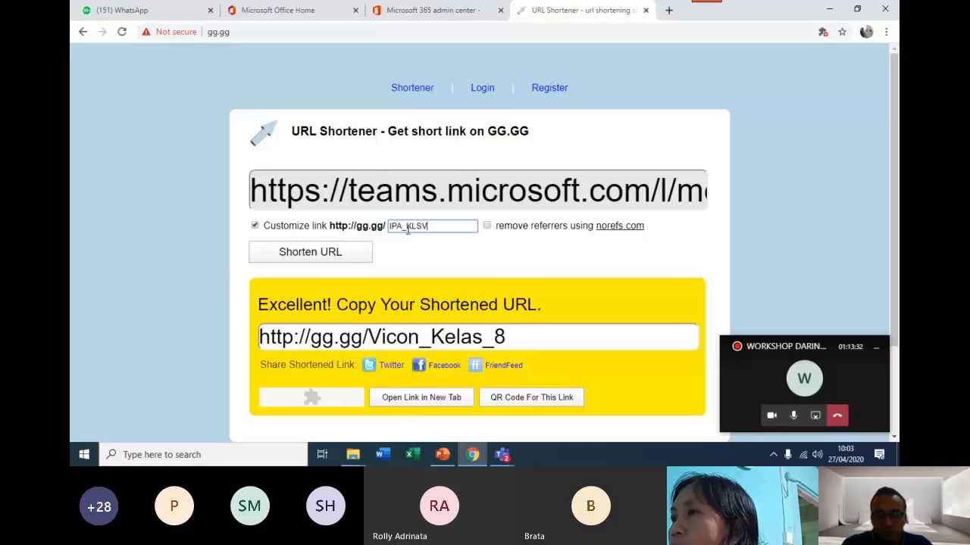
type("II")
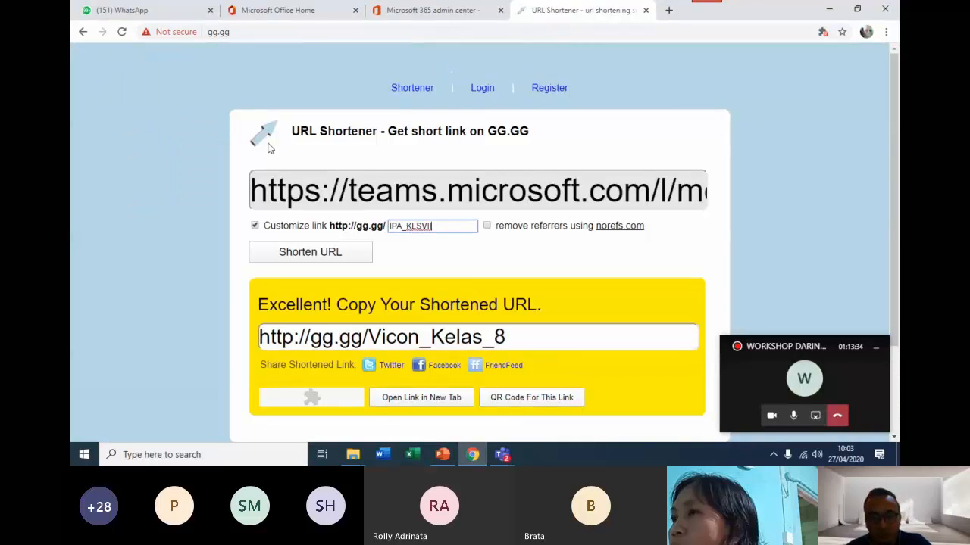
left_click(335, 257)
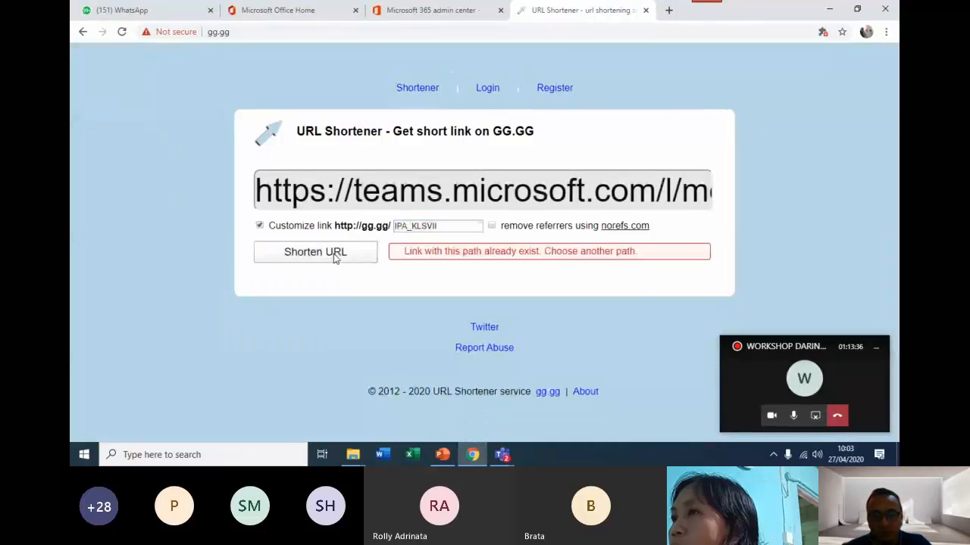
Change the custom path to IPA_KLSVII_SMP and shorten the meeting link with it.
left_click(462, 232)
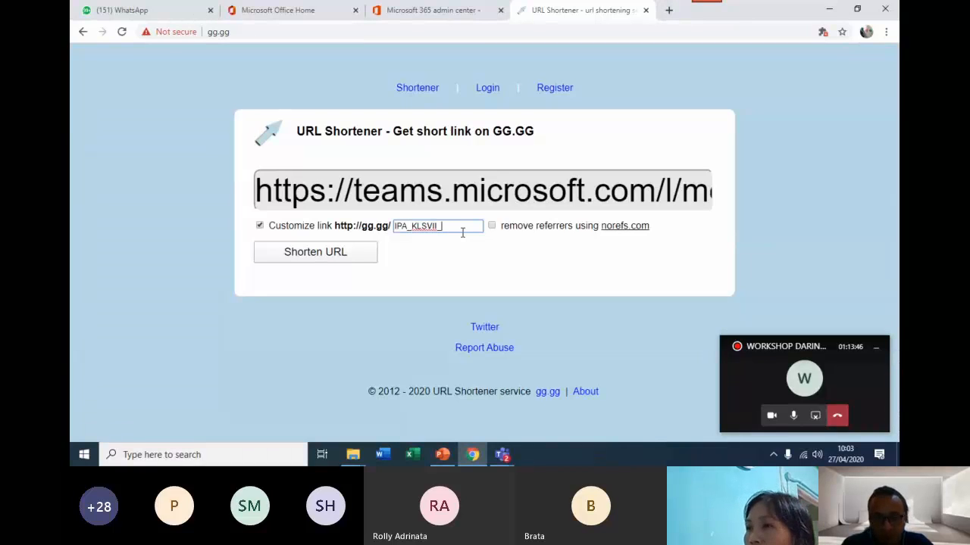
key("BackSpace")
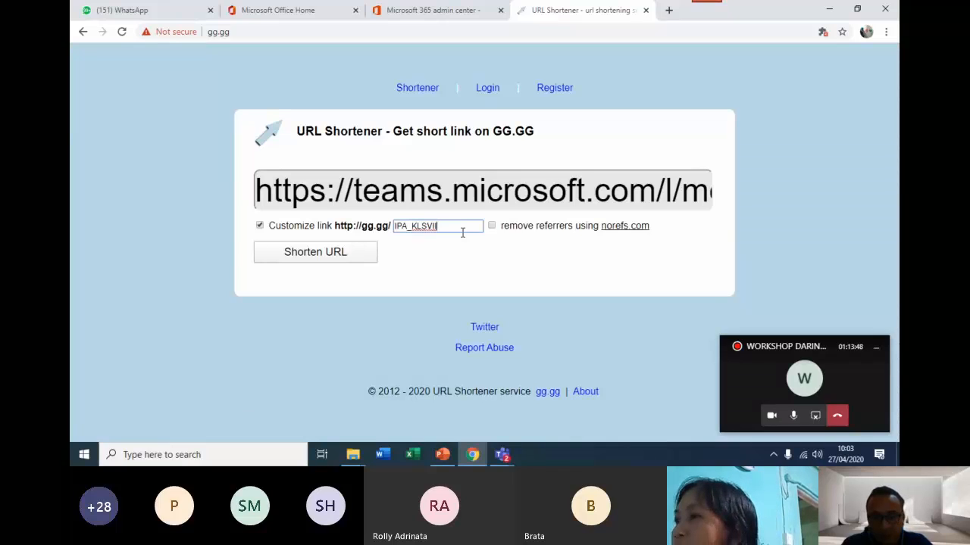
type("A")
key("BackSpace")
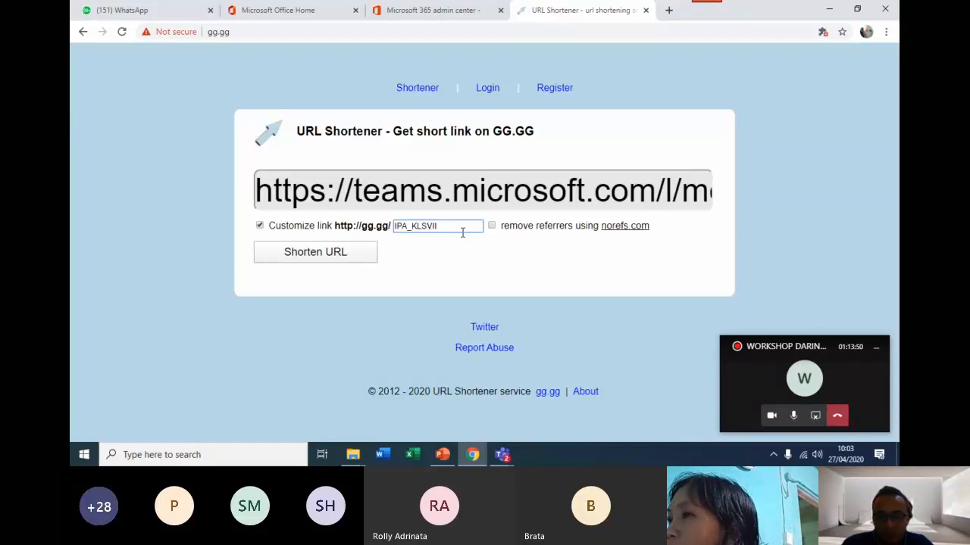
type("_")
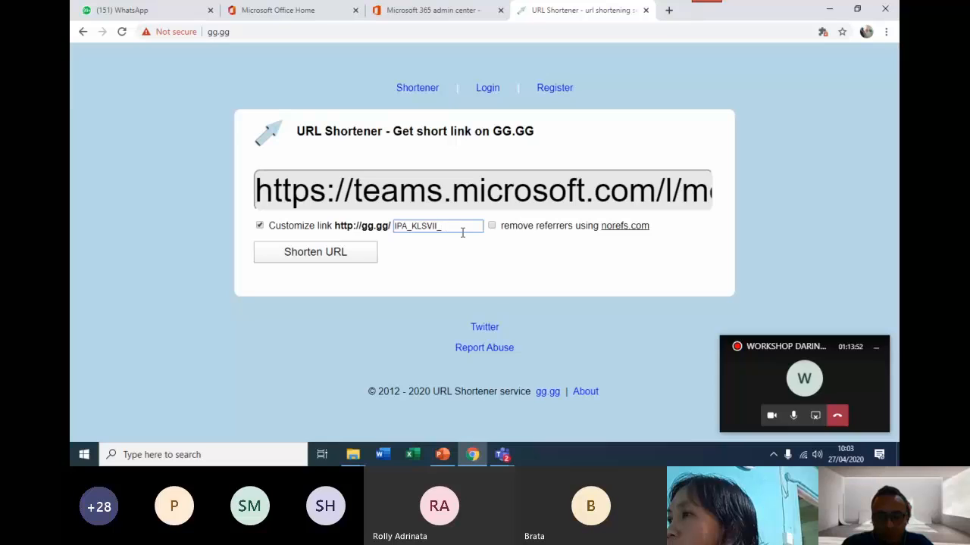
type("SMP")
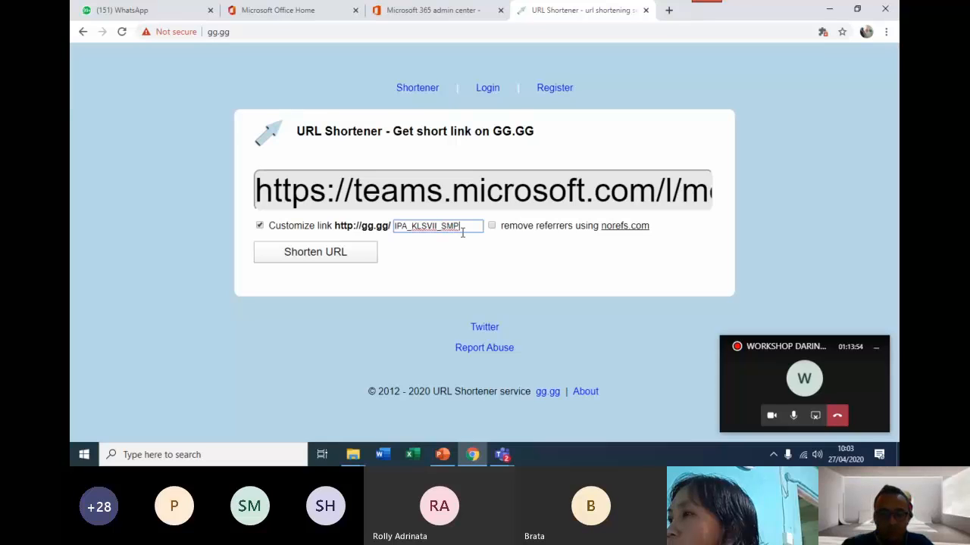
left_click(343, 261)
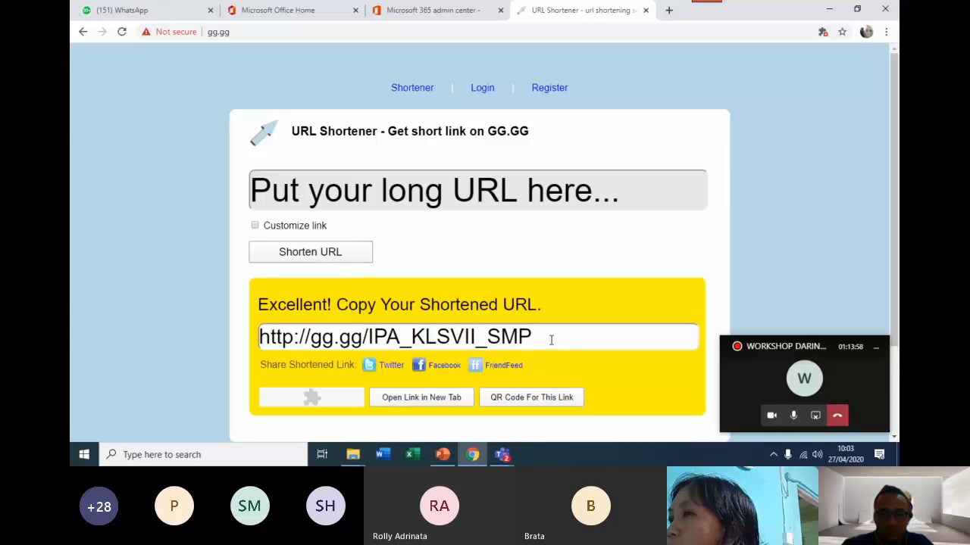
left_click_drag(550, 340, 244, 354)
right_click(355, 341)
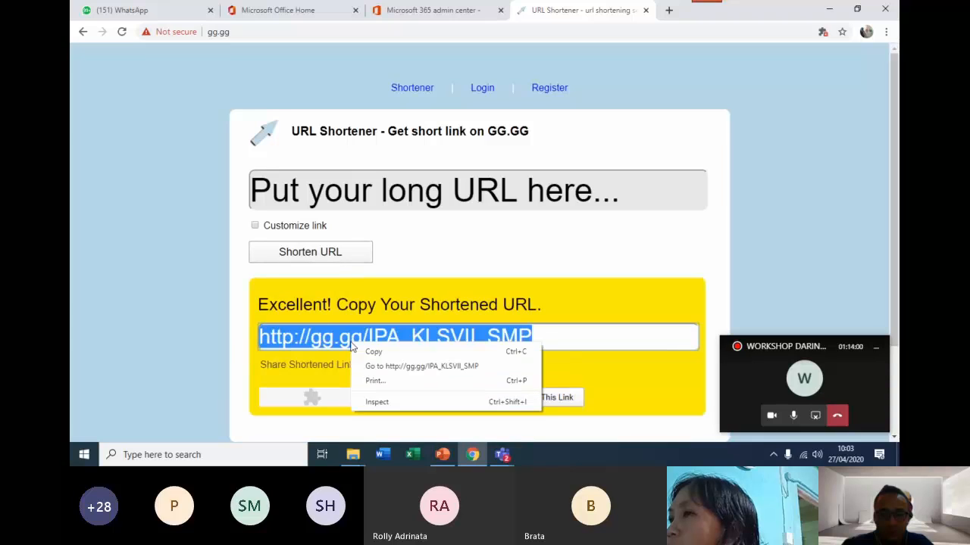
left_click(379, 350)
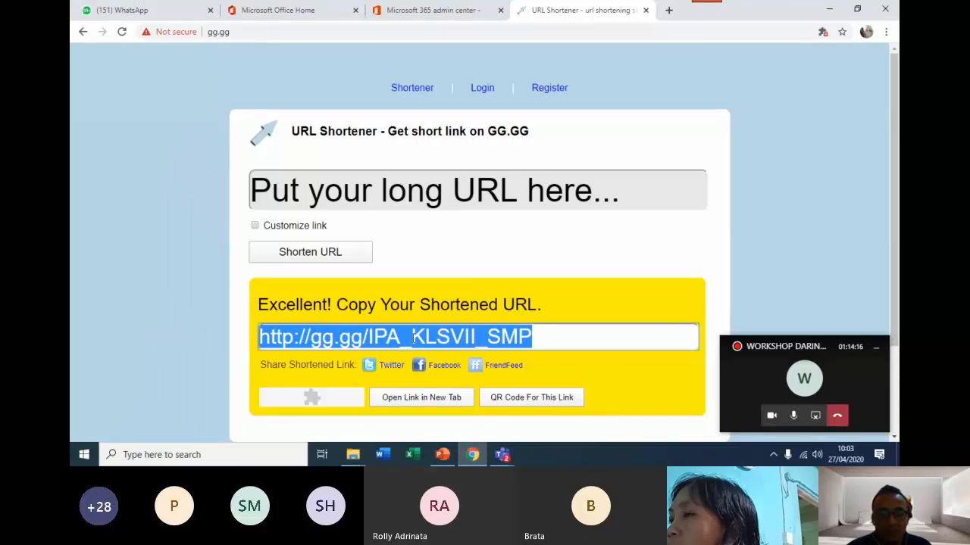
right_click(438, 333)
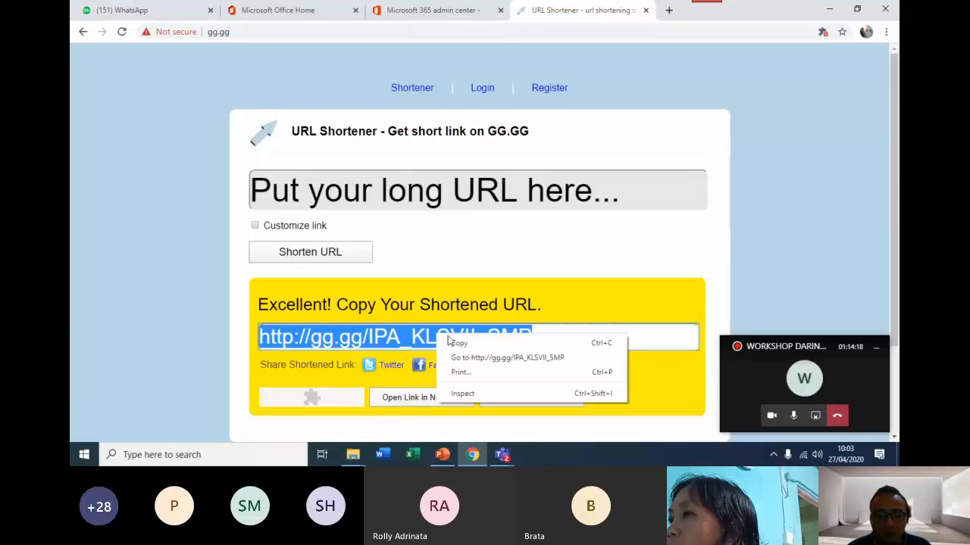
left_click(455, 343)
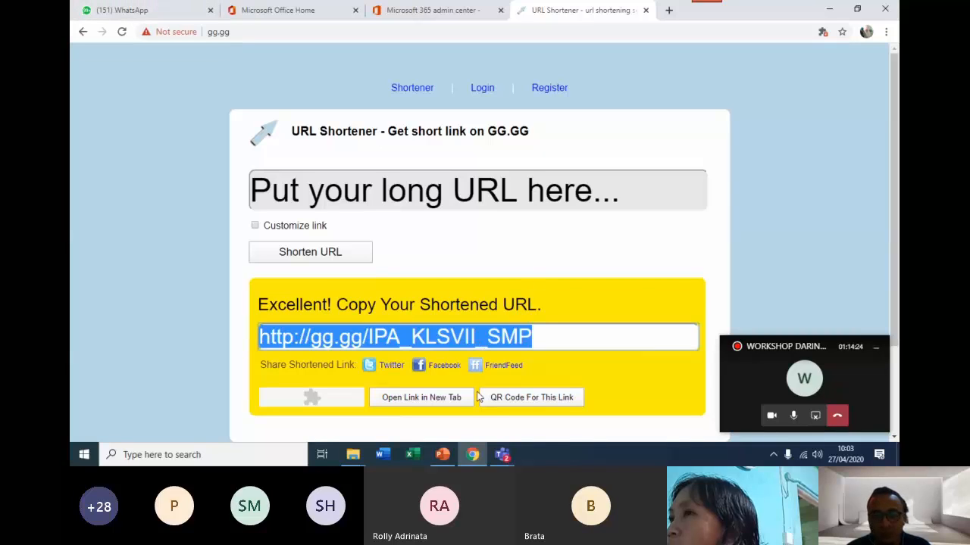
Switch to Microsoft Teams, close the PEMBELAJARAN IPA KELAS ... meeting details and view the morning hours in the calendar.
left_click(505, 457)
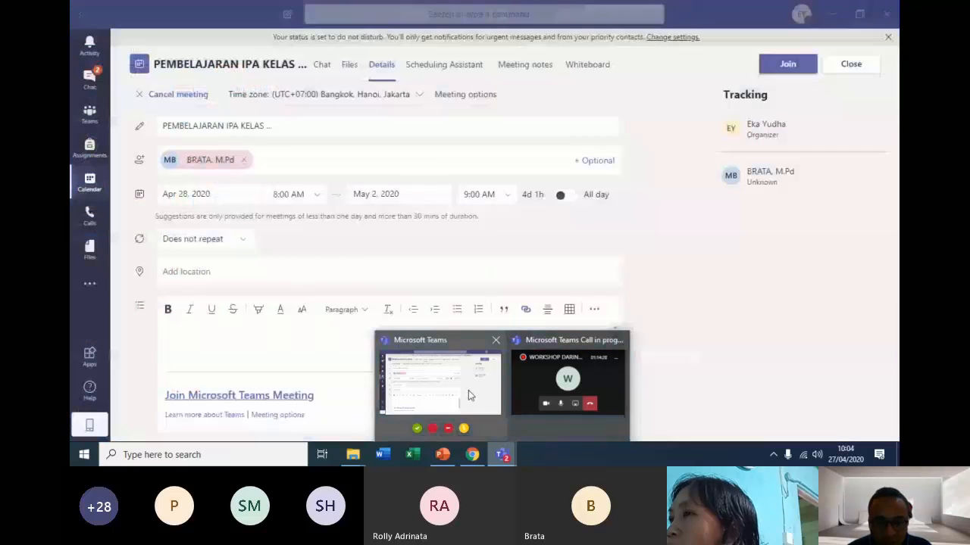
left_click(468, 390)
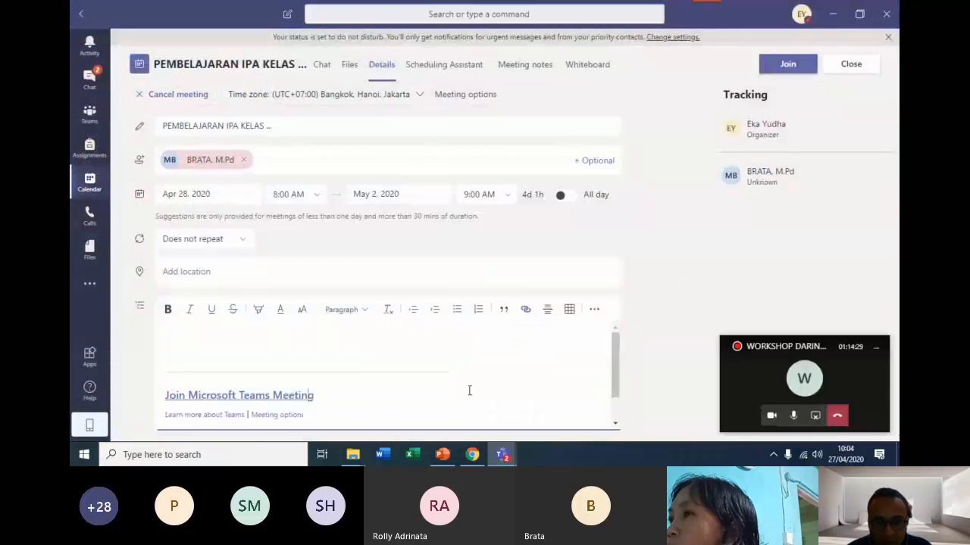
left_click(853, 65)
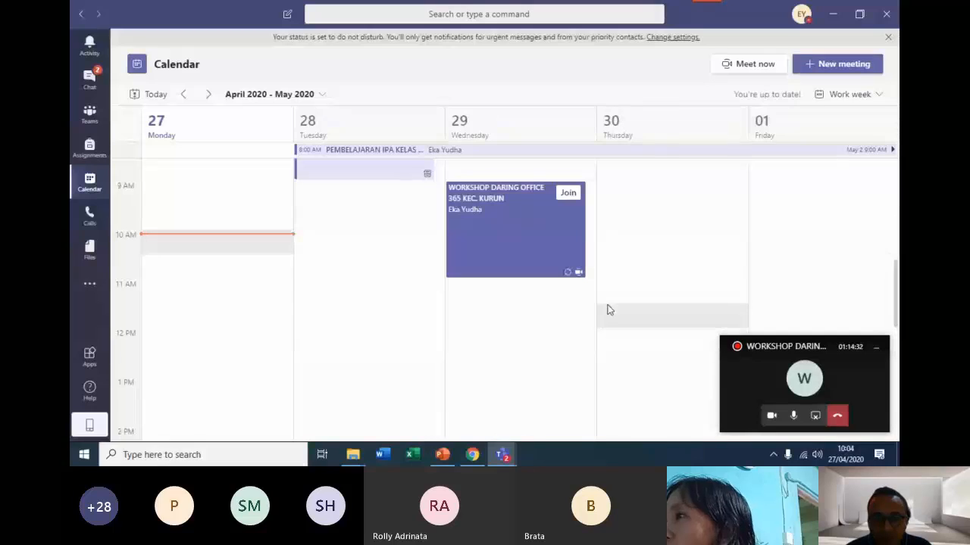
scroll(393, 267, "up", 3)
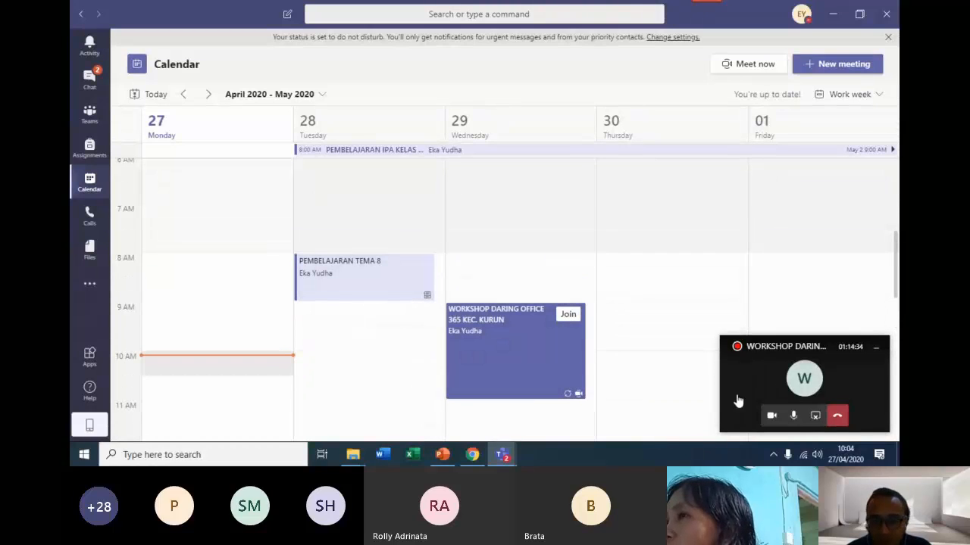
Return to the ongoing workshop meeting, look through its presenters and view the participant options of the first guest.
left_click(815, 416)
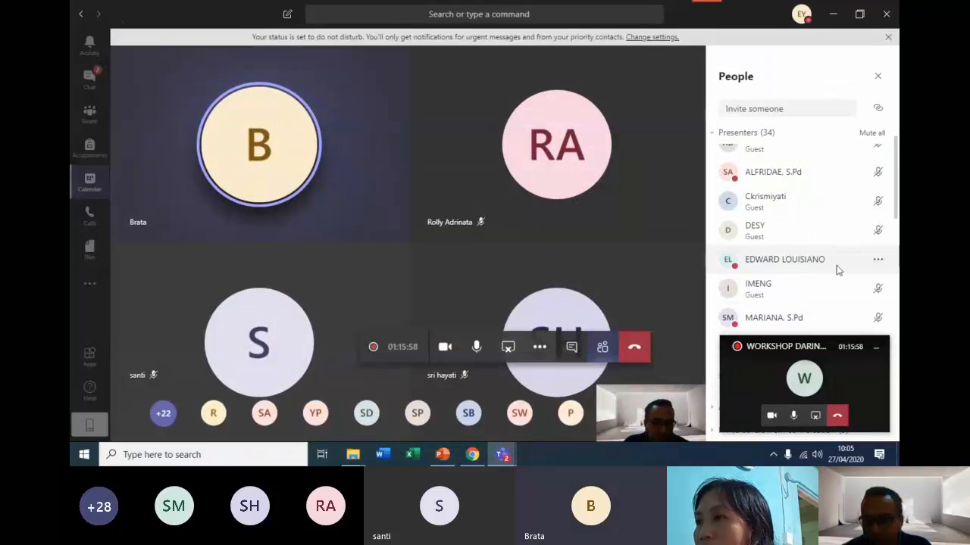
scroll(841, 262, "up", 3)
scroll(845, 262, "down", 5)
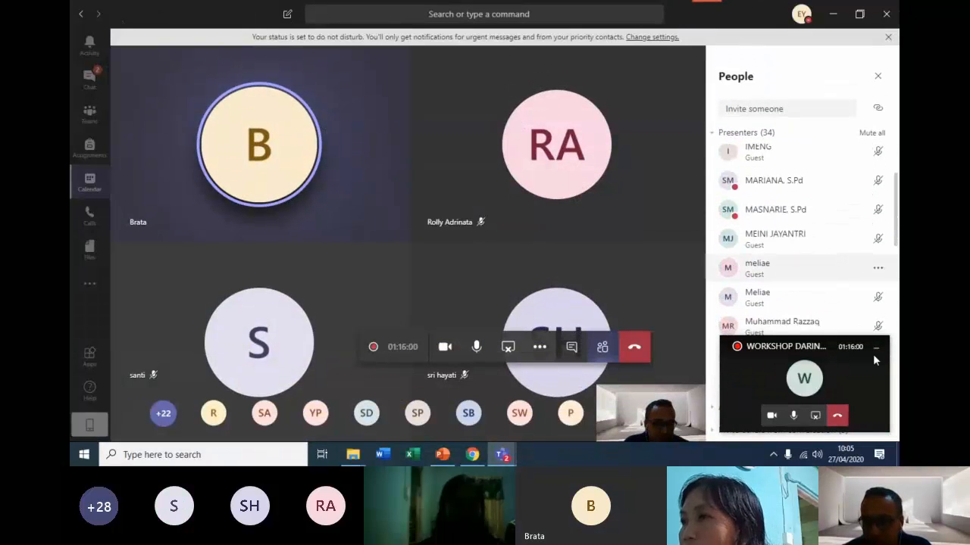
scroll(881, 289, "down", 6)
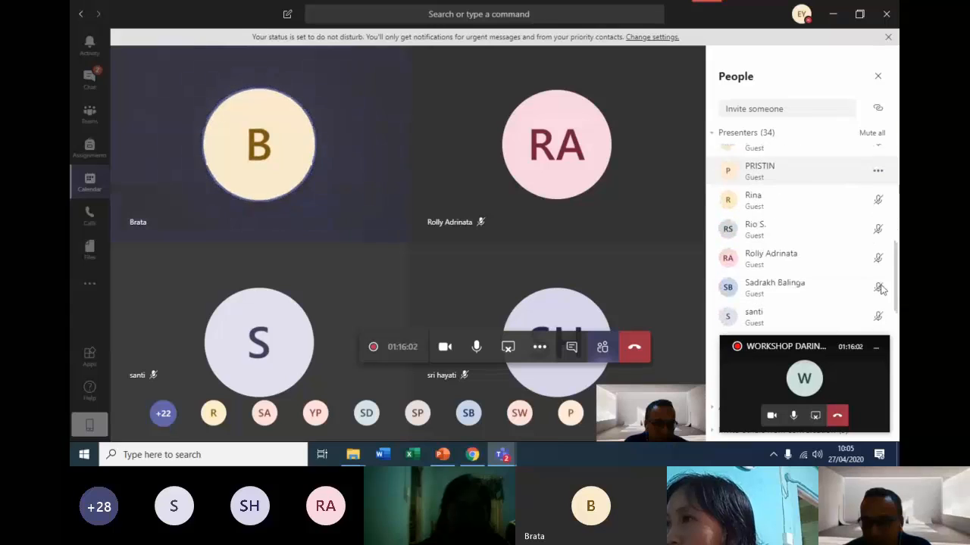
scroll(881, 289, "down", 5)
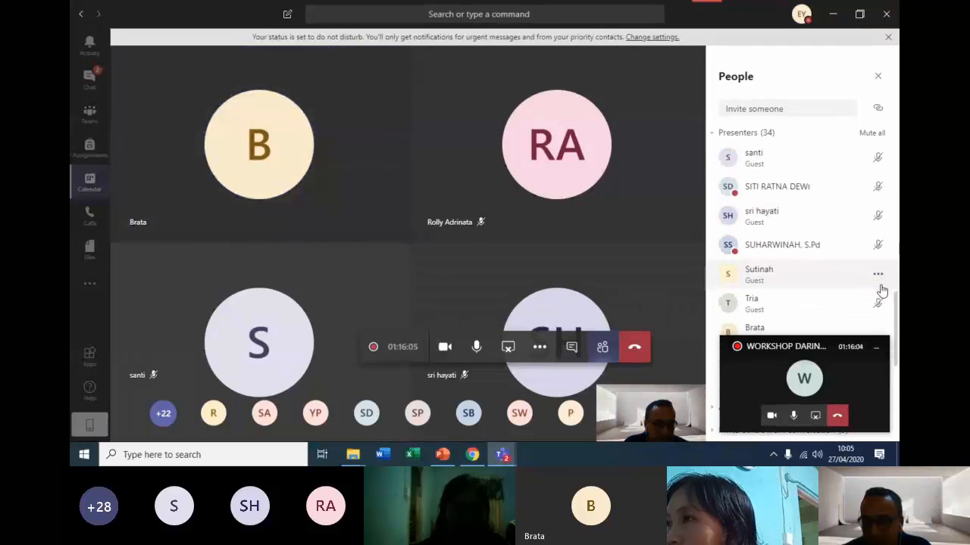
scroll(881, 291, "up", 4)
scroll(881, 289, "up", 10)
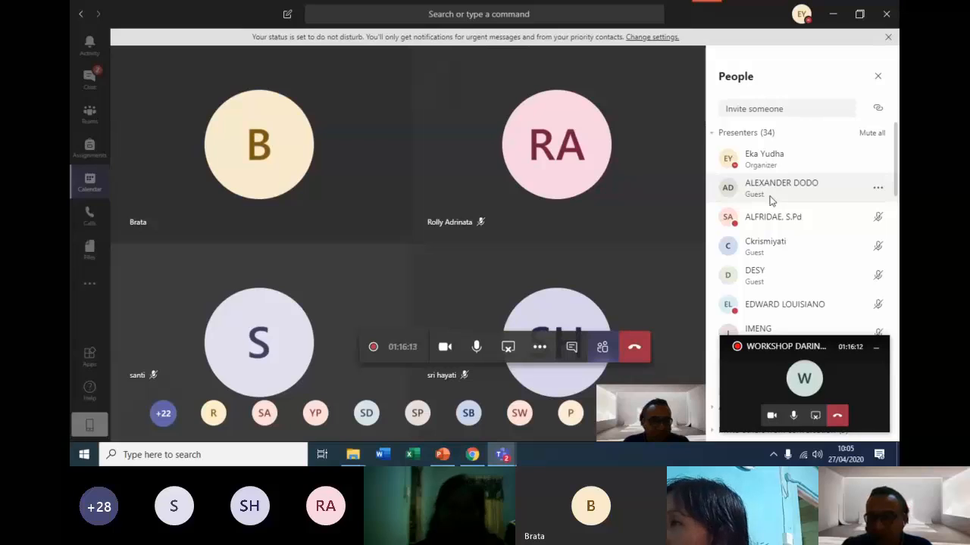
left_click(877, 190)
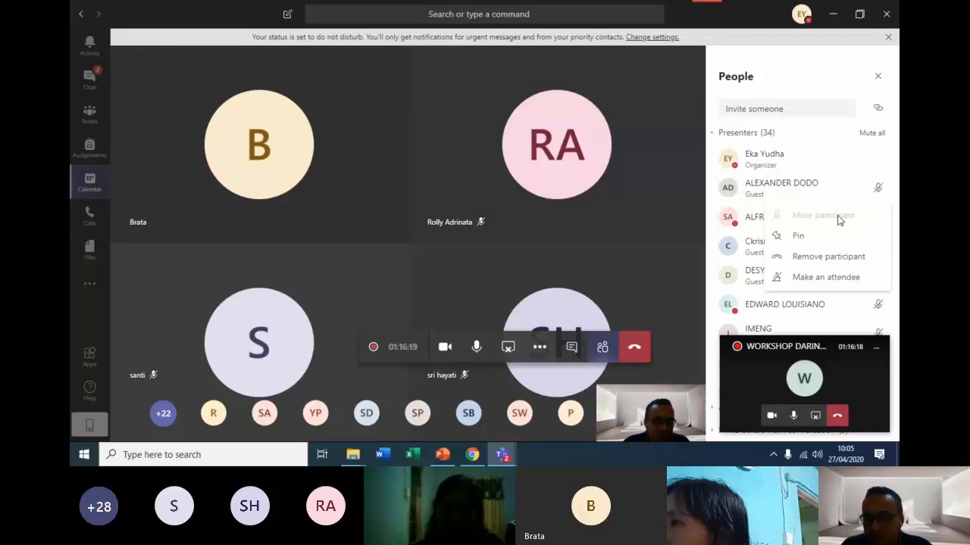
left_click(877, 191)
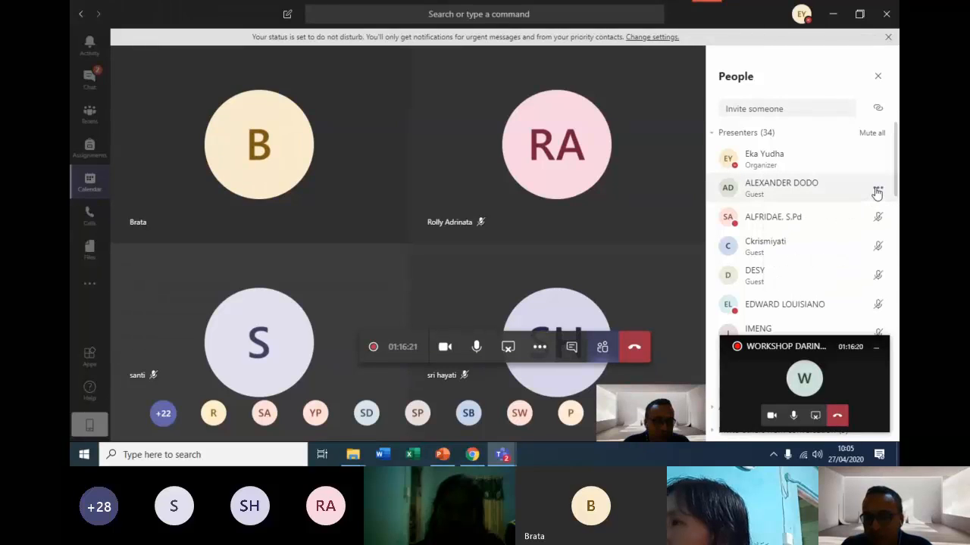
Open the participant options of a presenter further down the people list and examine the remaining presenters.
scroll(872, 219, "down", 3)
scroll(873, 218, "down", 10)
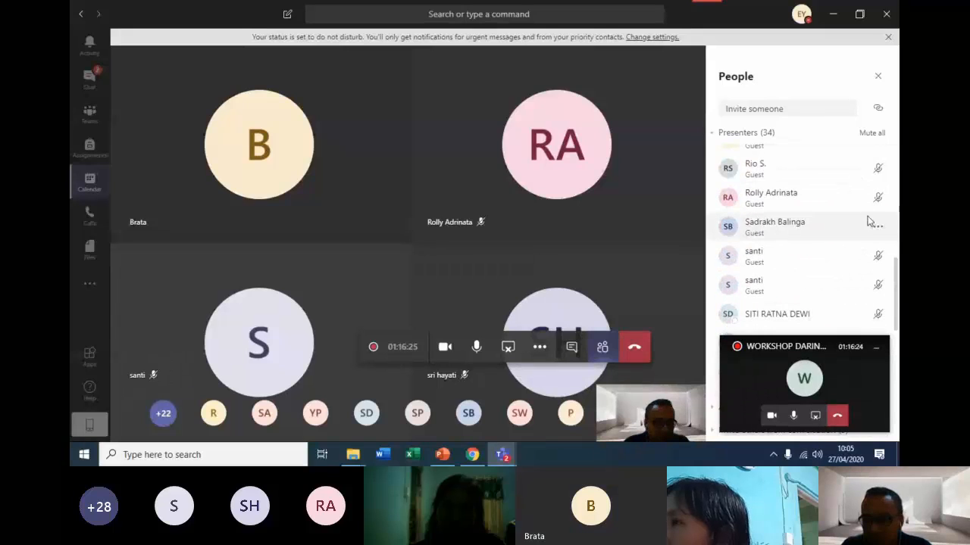
scroll(864, 242, "down", 2)
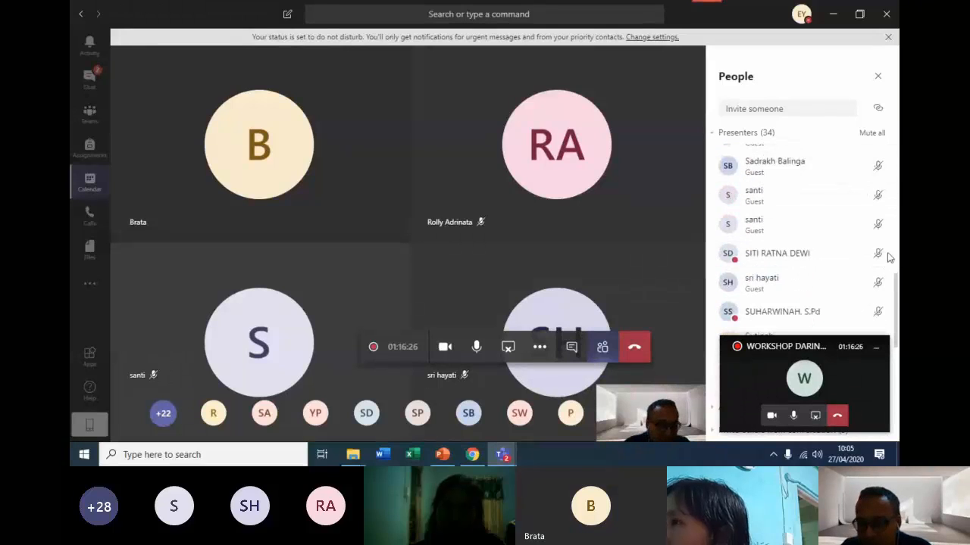
left_click(877, 253)
scroll(879, 253, "down", 3)
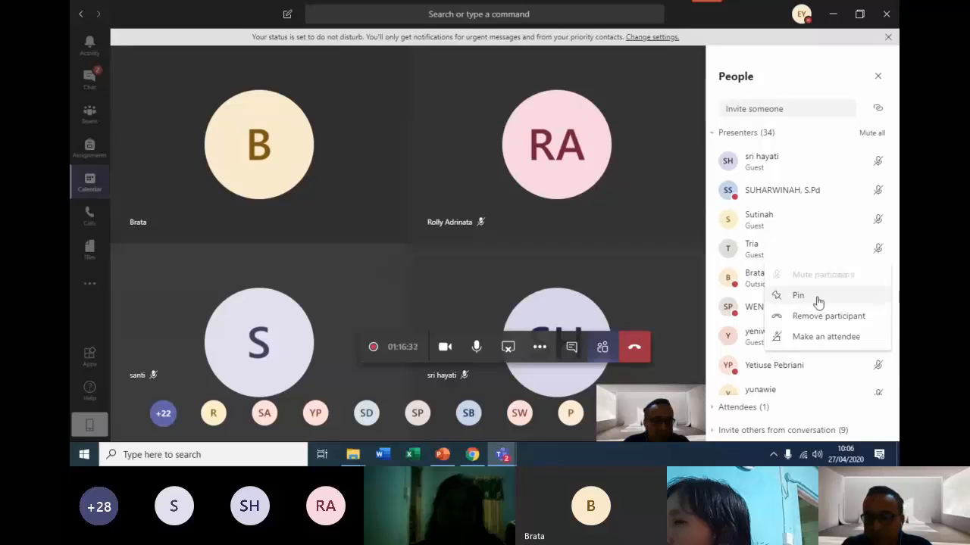
scroll(763, 371, "down", 1)
scroll(763, 371, "down", 2)
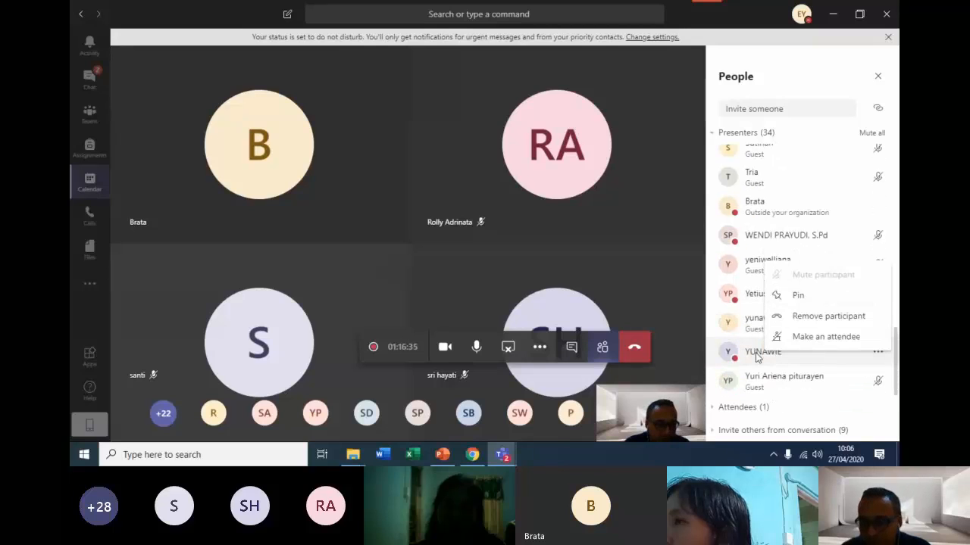
Examine the Attendees and Invite others from conversation groups, then expand the Presenters group again.
left_click(737, 409)
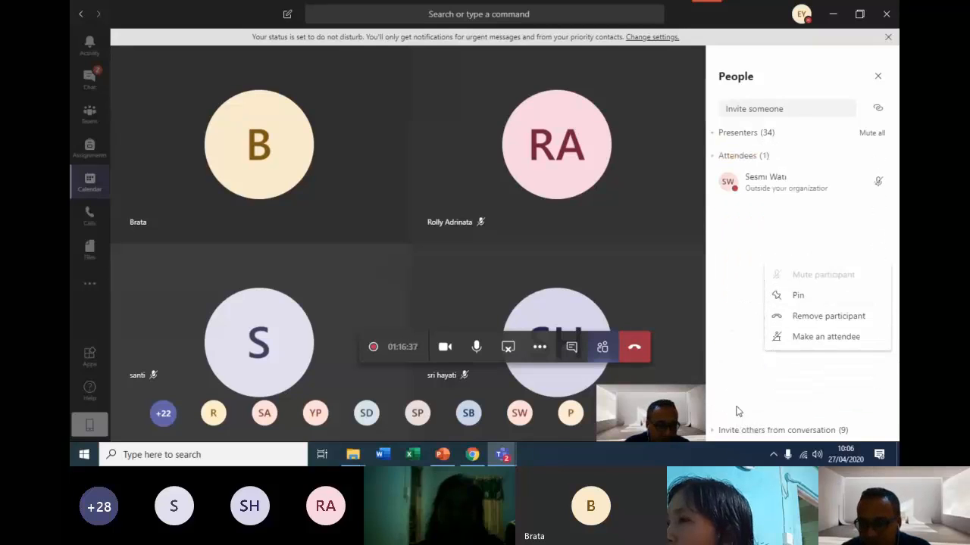
left_click(716, 158)
left_click(712, 181)
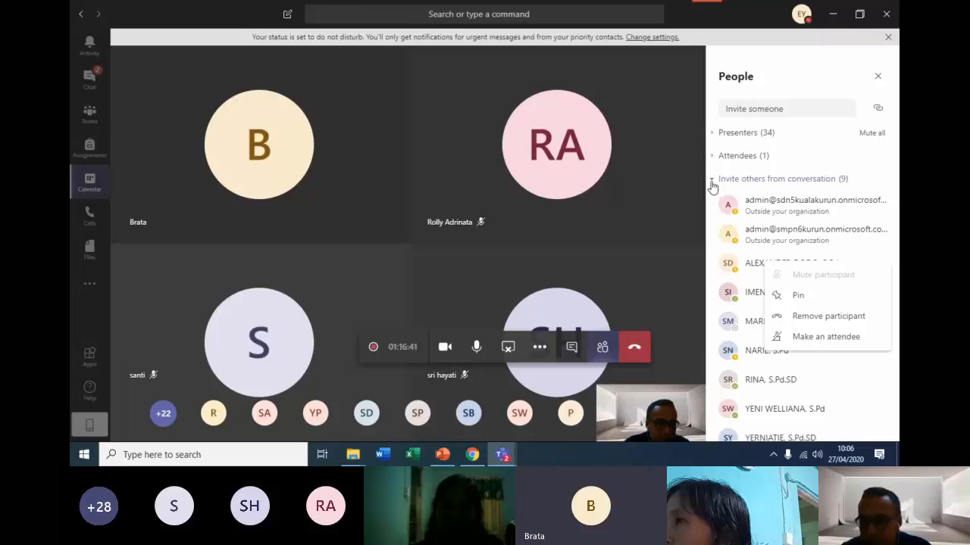
left_click(718, 155)
left_click(719, 136)
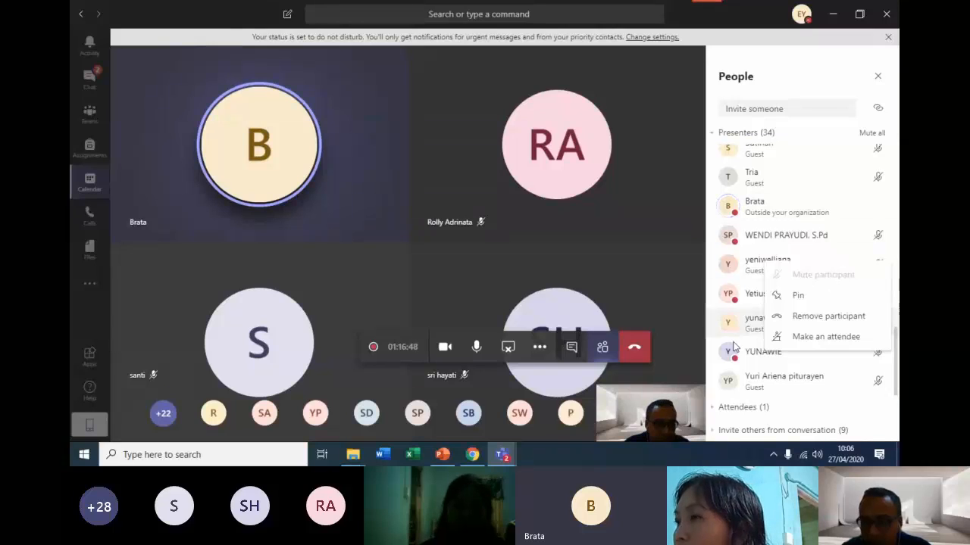
Check the presenters' microphone status and view the participant options of one guest without applying any.
scroll(779, 295, "up", 5)
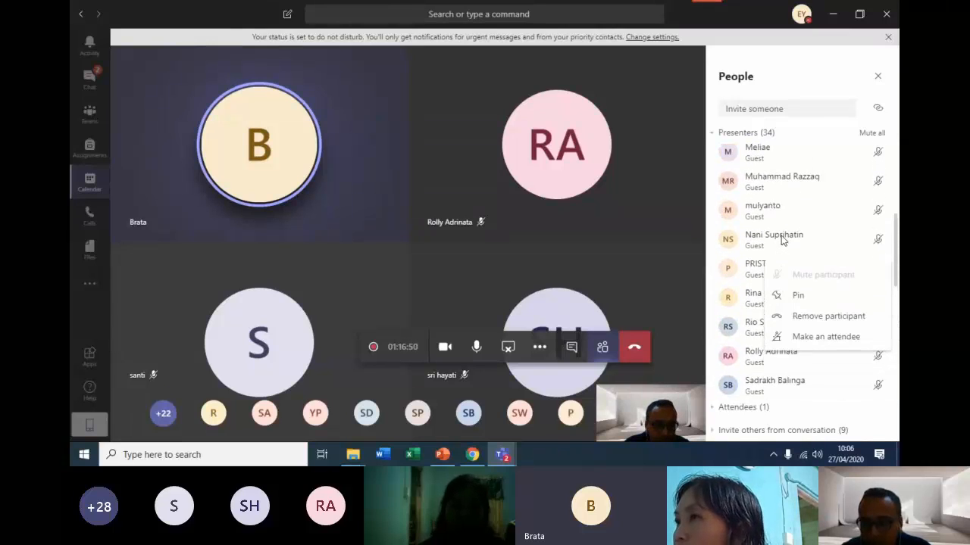
scroll(783, 241, "up", 5)
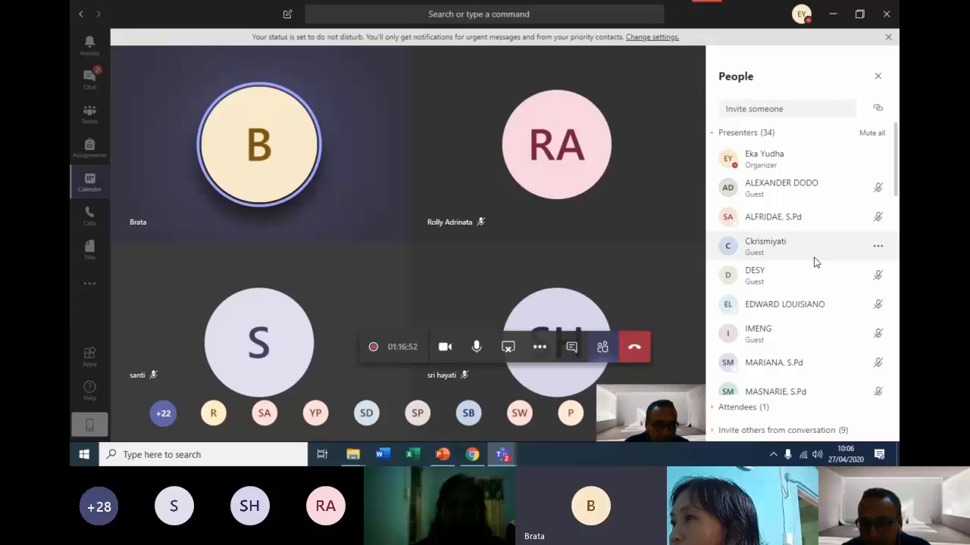
scroll(814, 261, "down", 3)
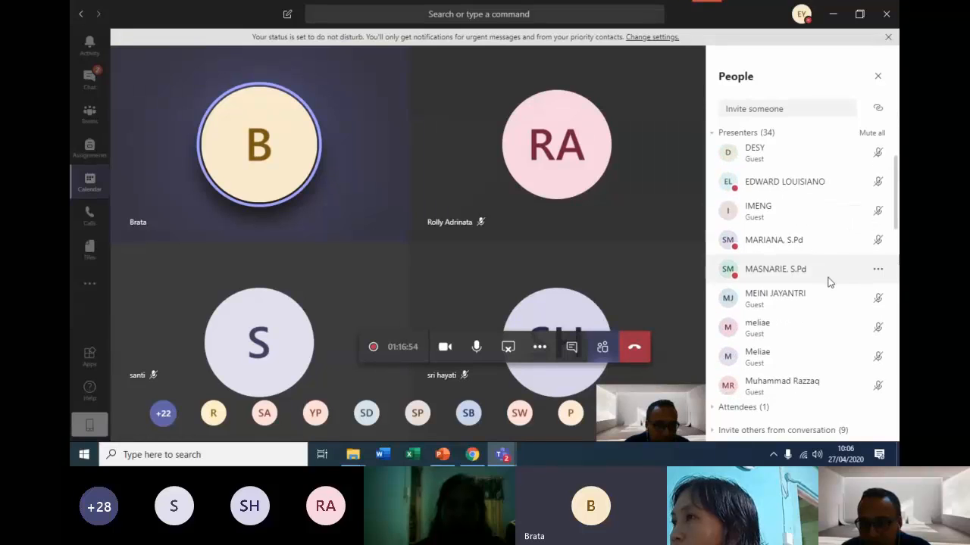
scroll(829, 284, "down", 5)
scroll(828, 286, "down", 1)
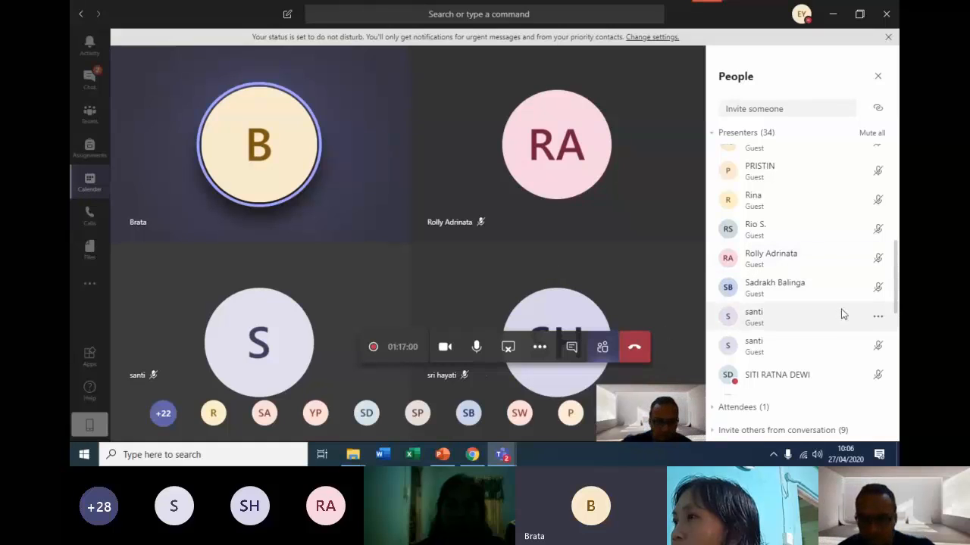
left_click(879, 288)
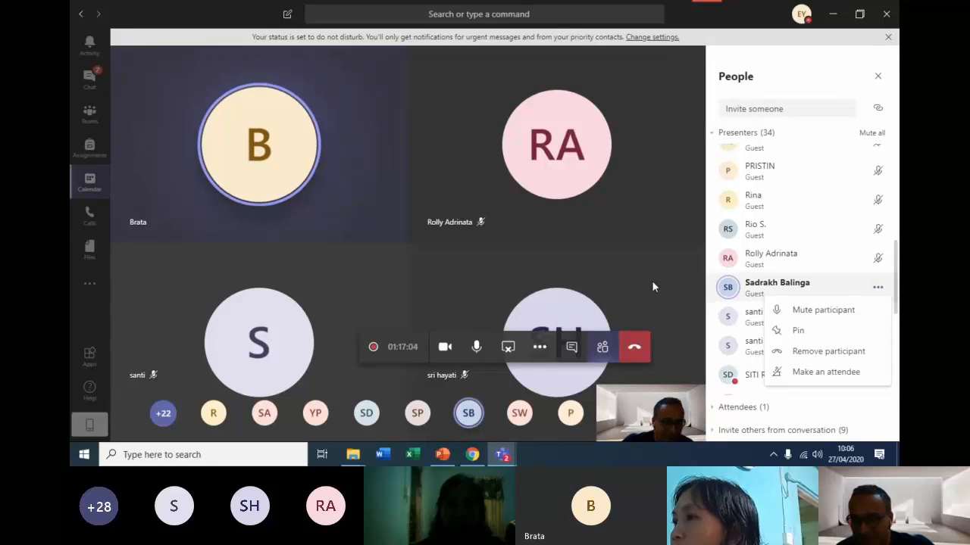
left_click(632, 266)
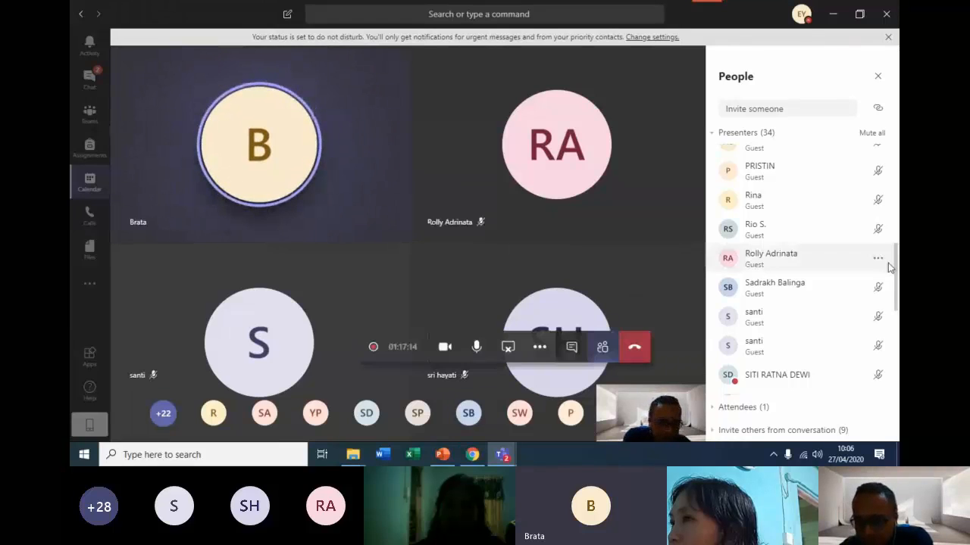
scroll(882, 292, "up", 3)
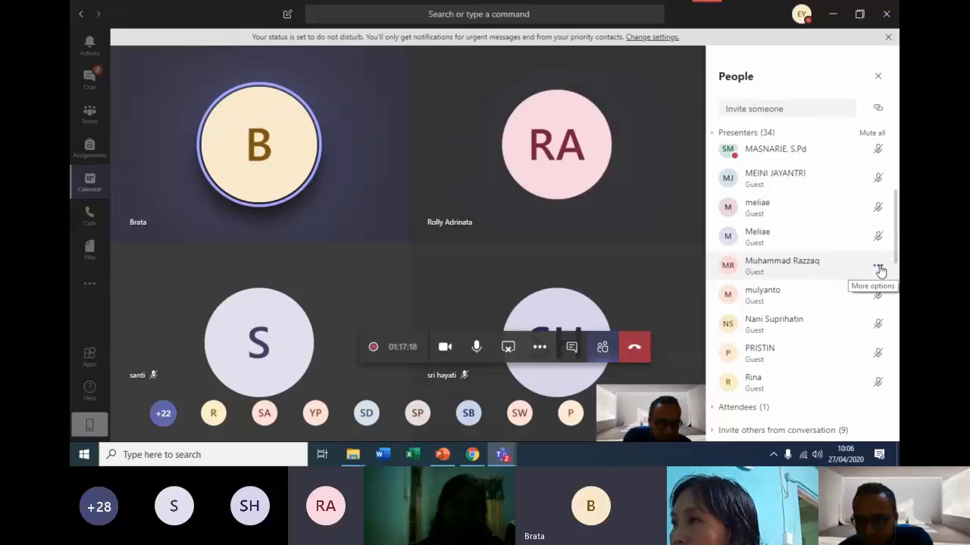
Look through the presenters and view the participant options of one near the end of the list without applying any.
scroll(878, 274, "up", 4)
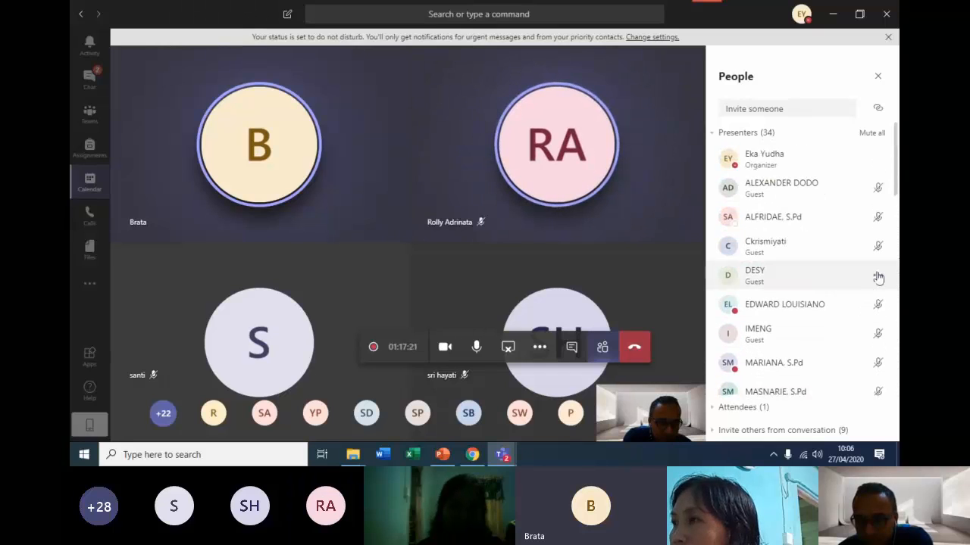
scroll(879, 277, "down", 7)
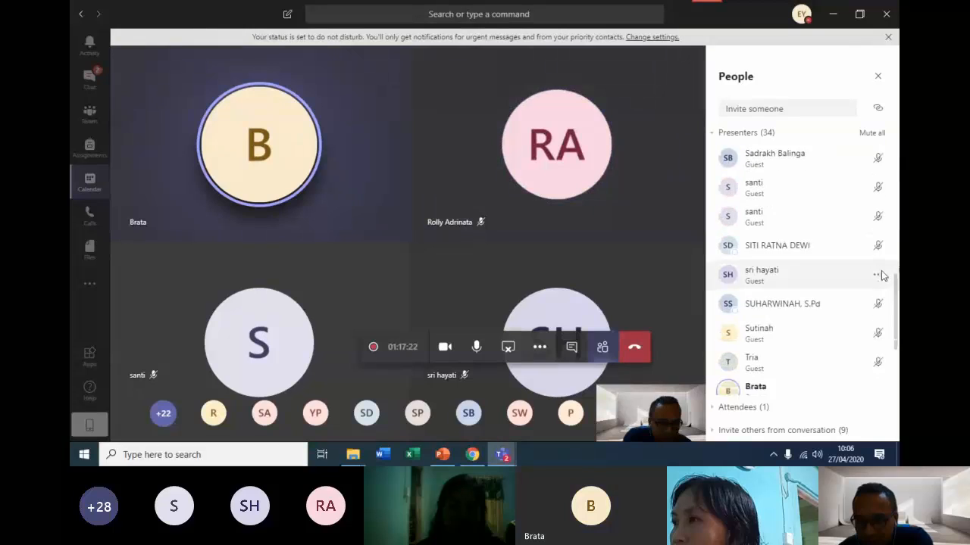
scroll(881, 273, "down", 5)
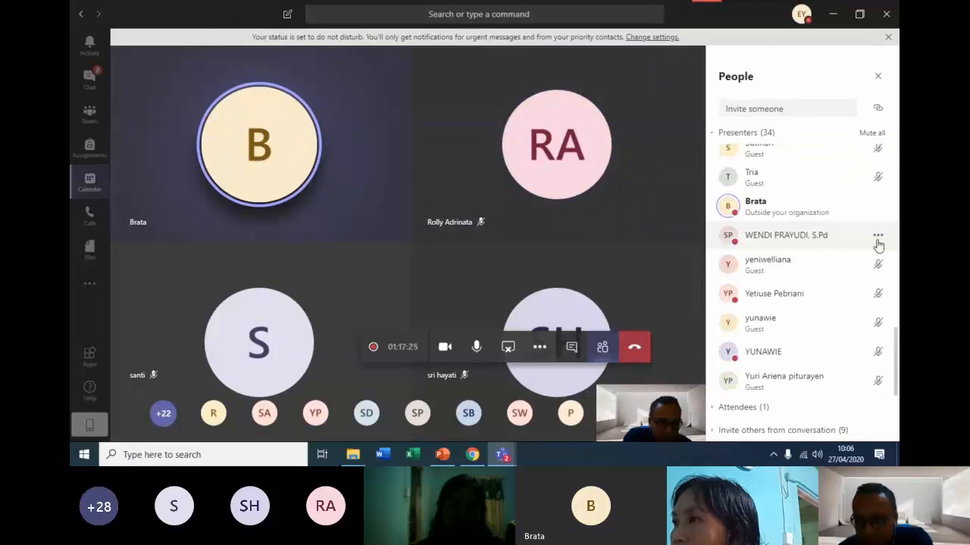
left_click(878, 240)
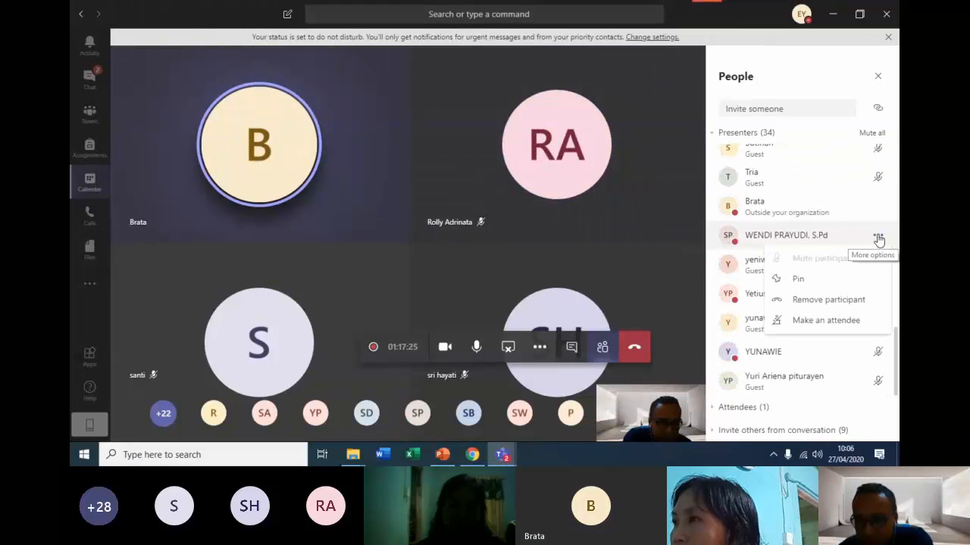
left_click(636, 243)
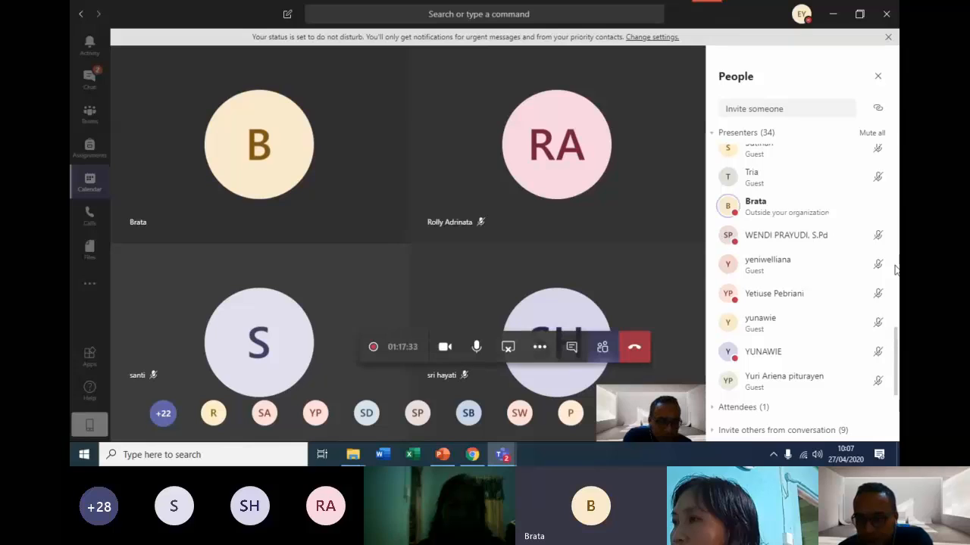
Review the microphone status of the presenters throughout the people list.
scroll(872, 278, "up", 2)
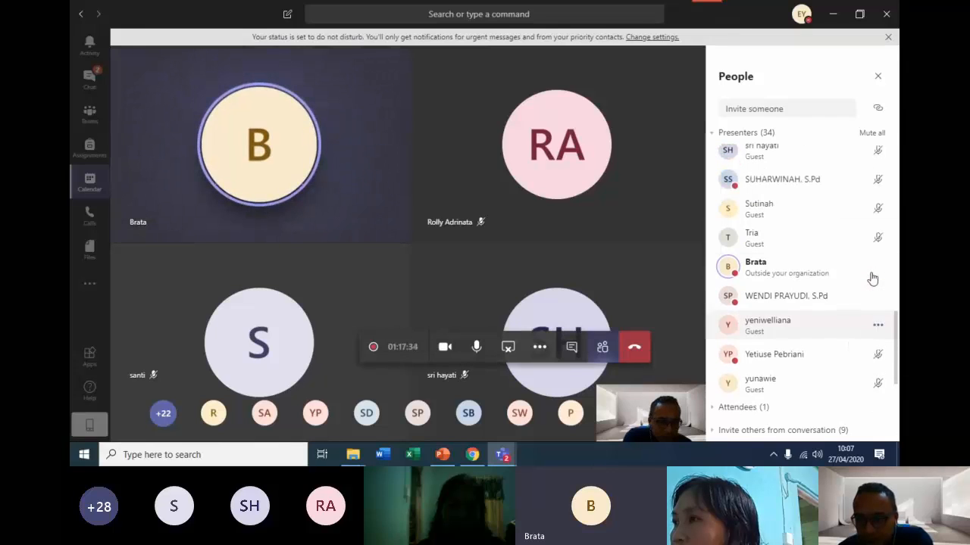
scroll(872, 278, "up", 5)
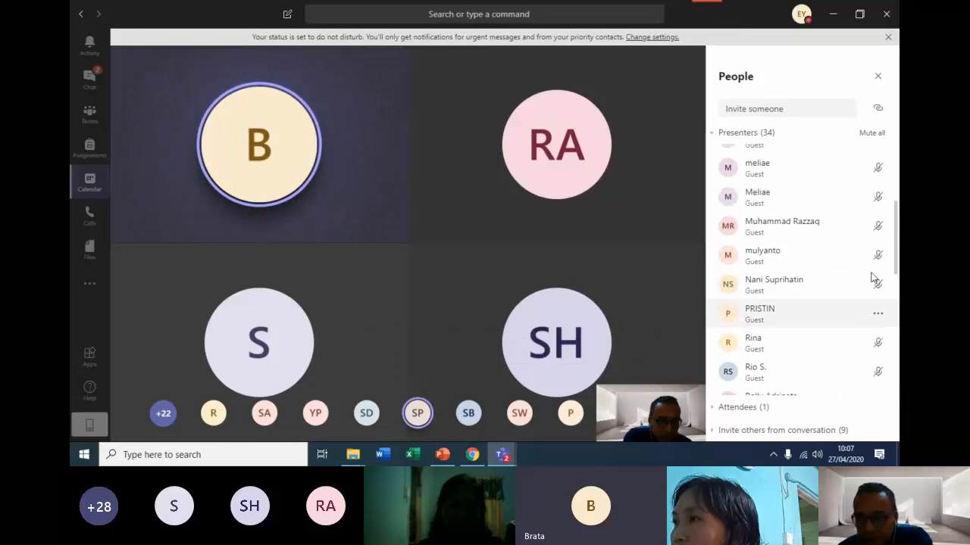
scroll(875, 267, "up", 3)
scroll(878, 265, "down", 10)
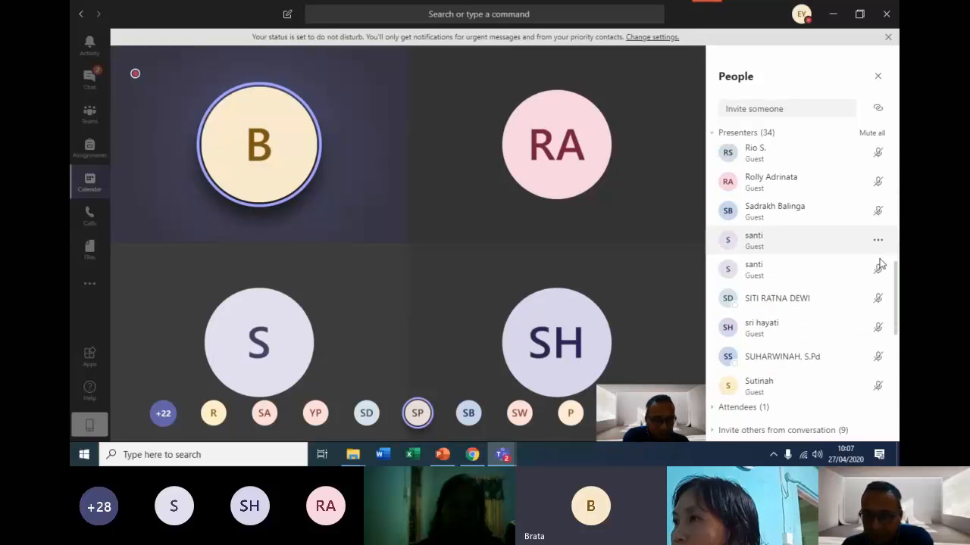
scroll(879, 263, "down", 8)
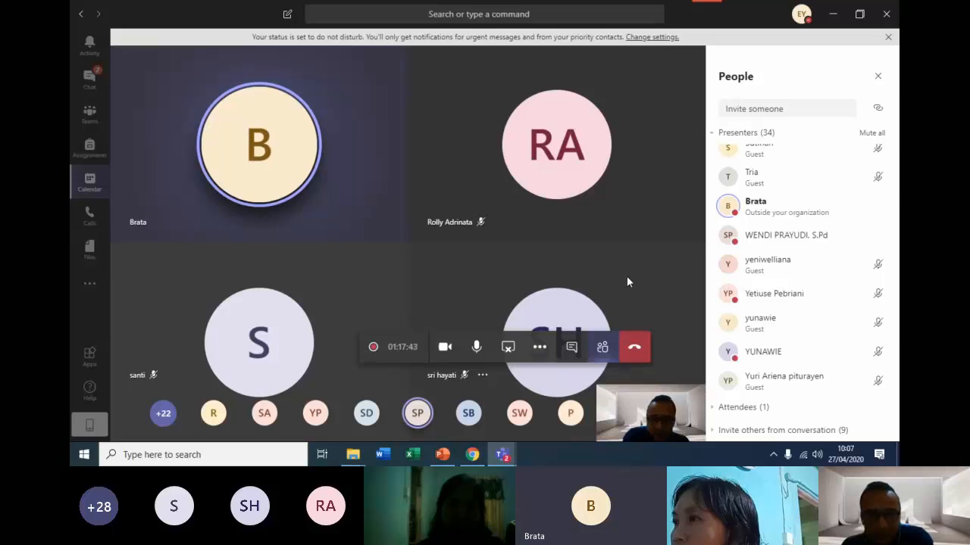
left_click(507, 349)
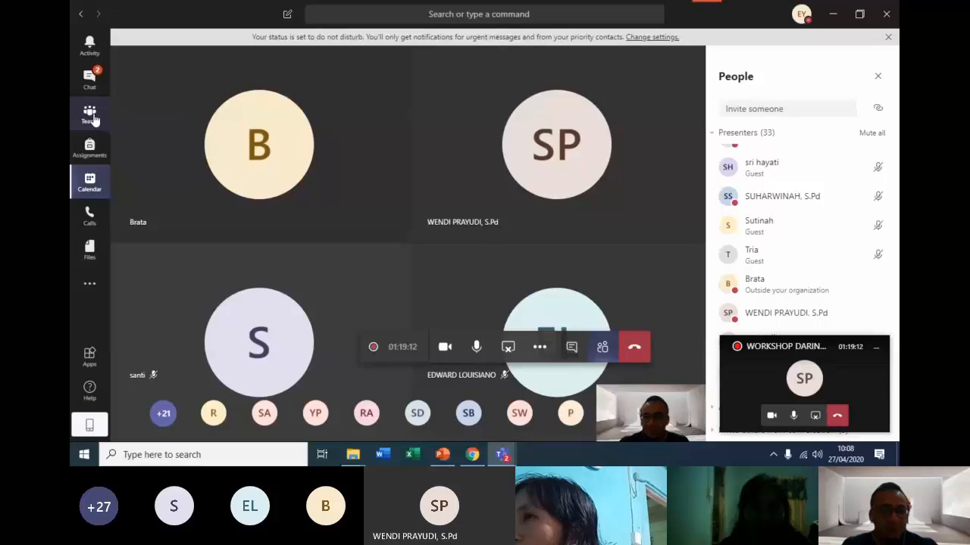
Show where a team is joined with a code, without entering one, and return to the teams overview.
left_click(92, 117)
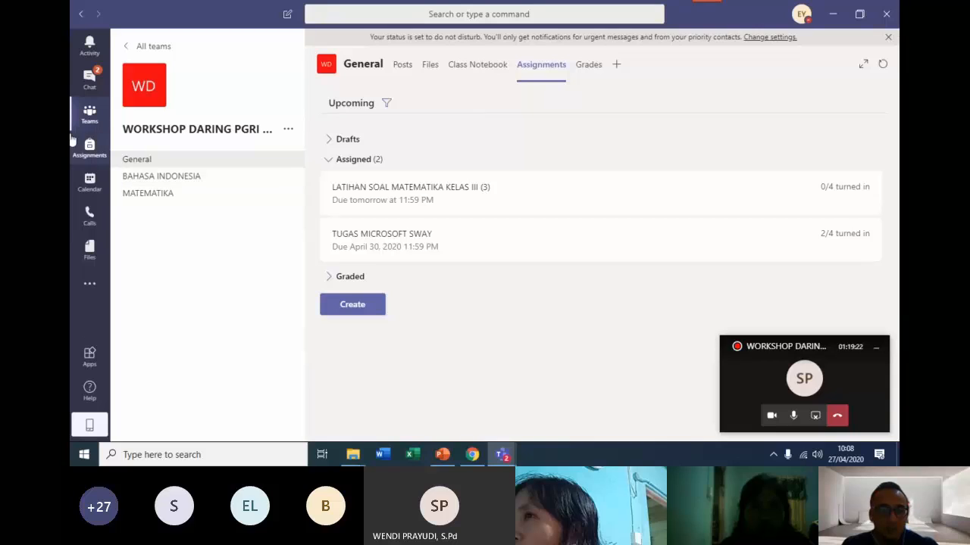
left_click(89, 117)
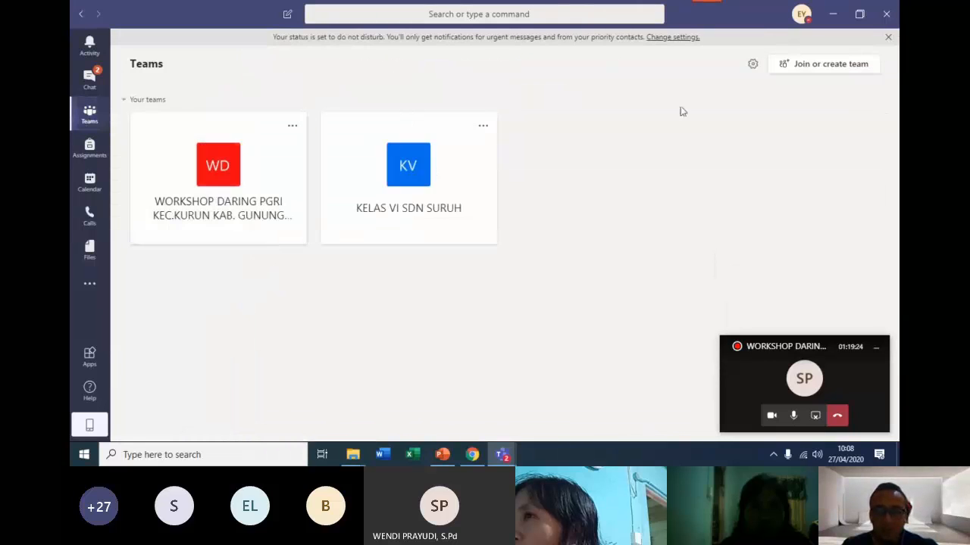
left_click(824, 66)
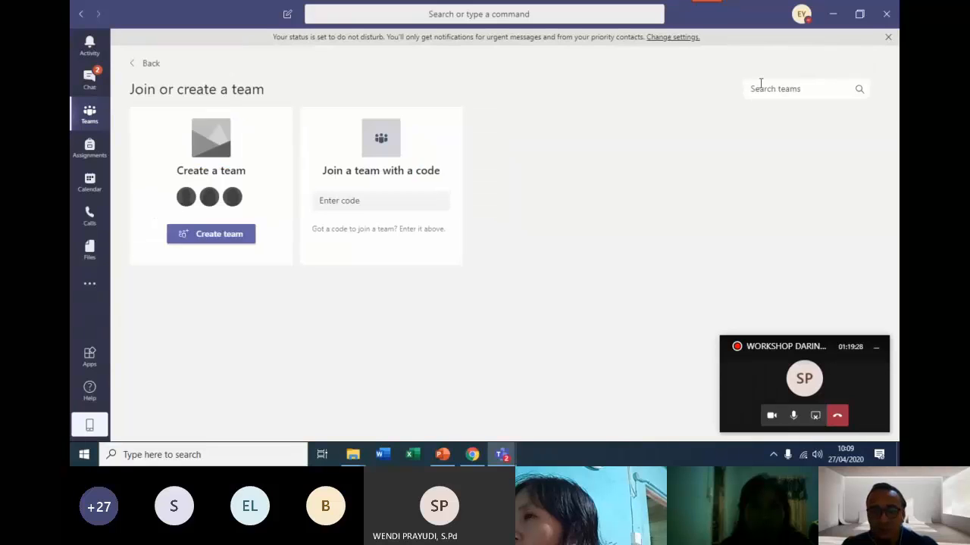
left_click(396, 204)
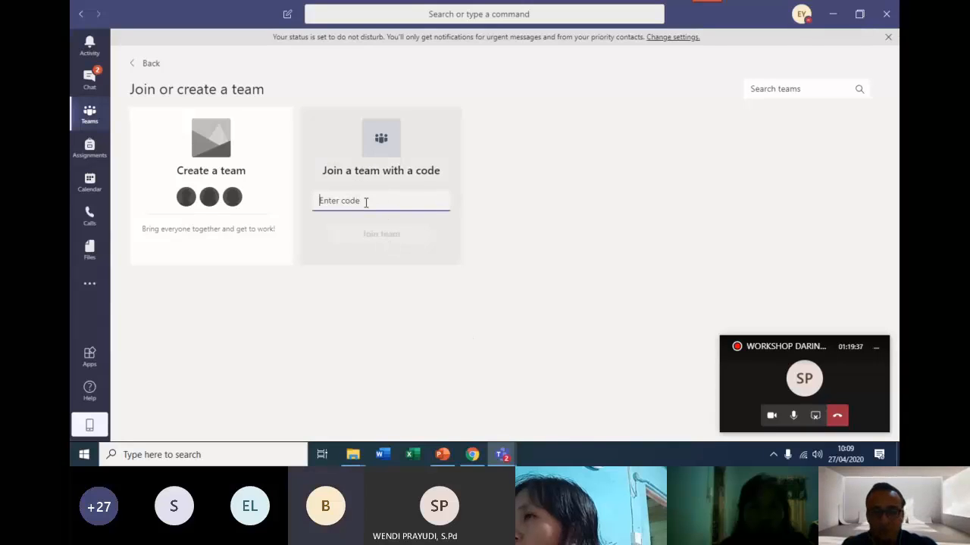
left_click(88, 123)
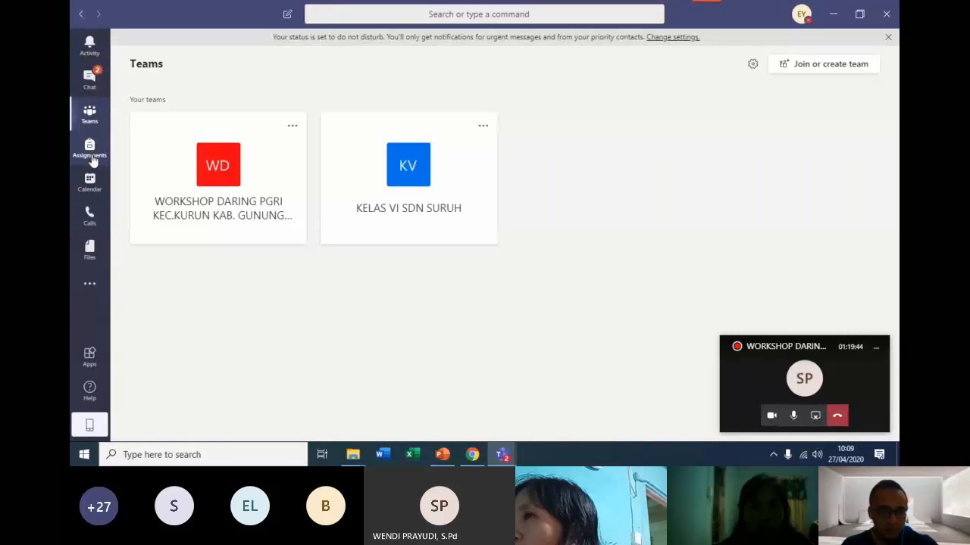
View the WORKSHOP DARING PGRI KEC.KURUN KAB. GUNUNG MAS class assignments and check the To grade and Graded lists of TUGAS MICROSOFT SWAY.
left_click(91, 151)
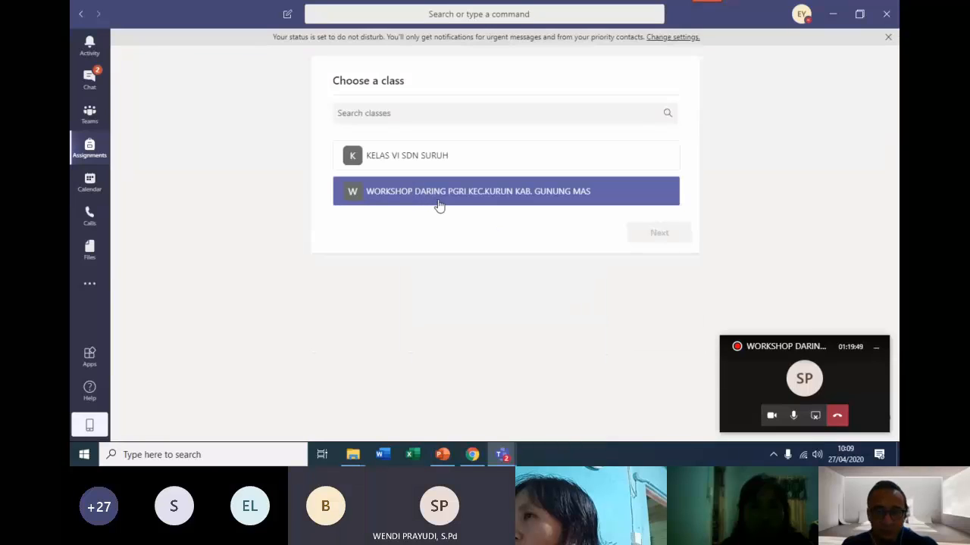
left_click(471, 199)
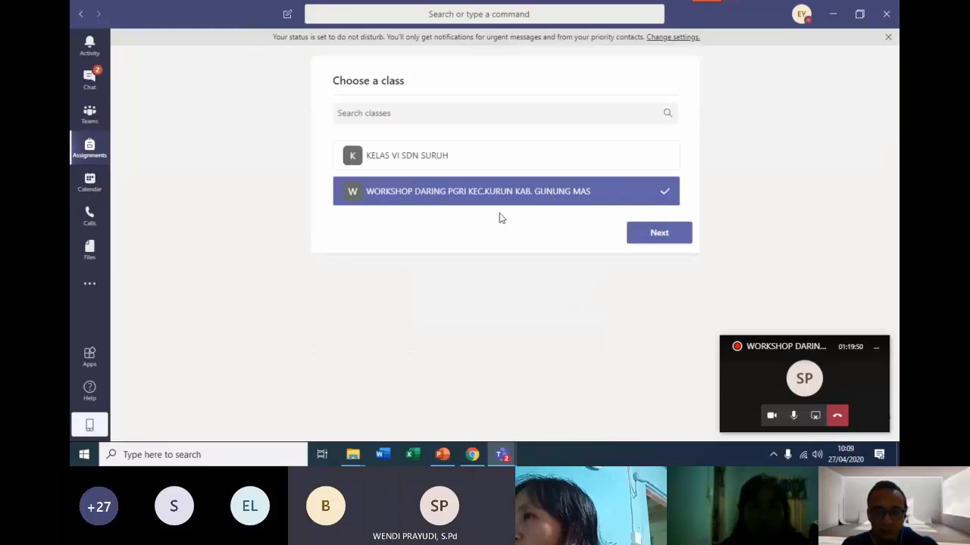
left_click(644, 241)
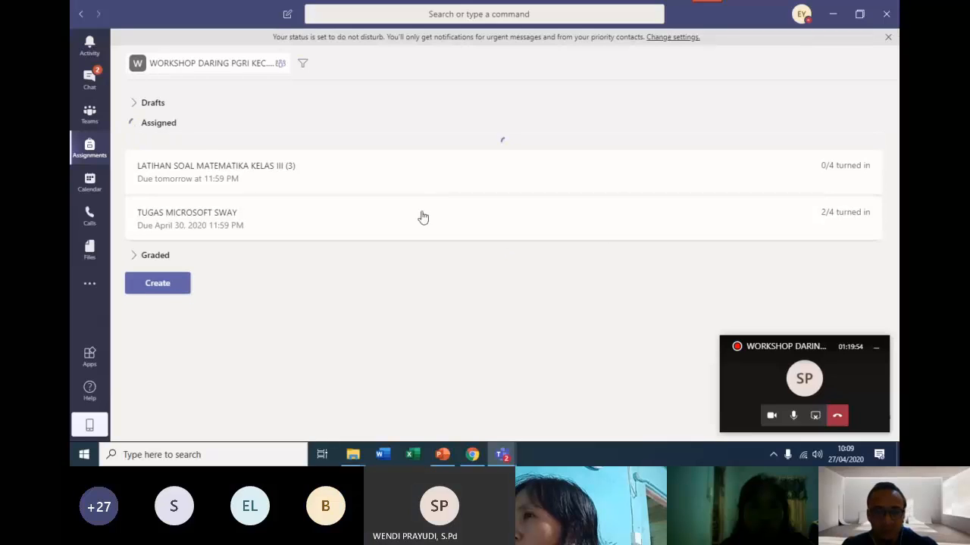
left_click(308, 203)
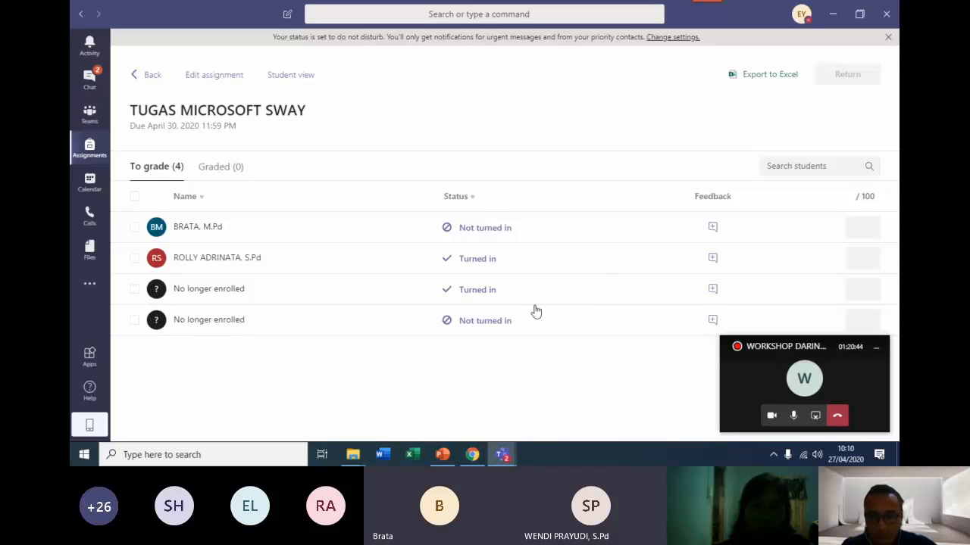
left_click(215, 168)
left_click(154, 171)
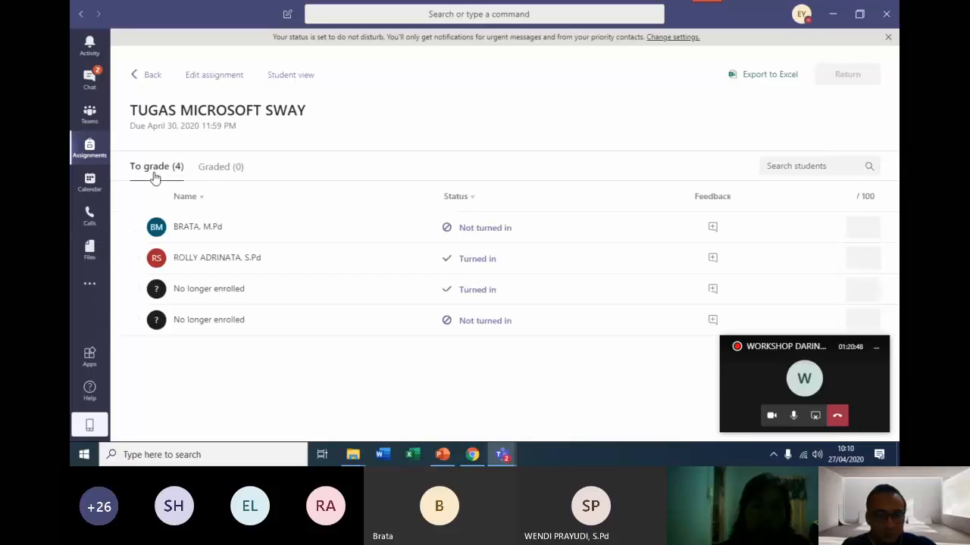
Check the calendar, then view the workshop team's General channel files and their shareable Microsoft Teams link without copying it.
left_click(90, 182)
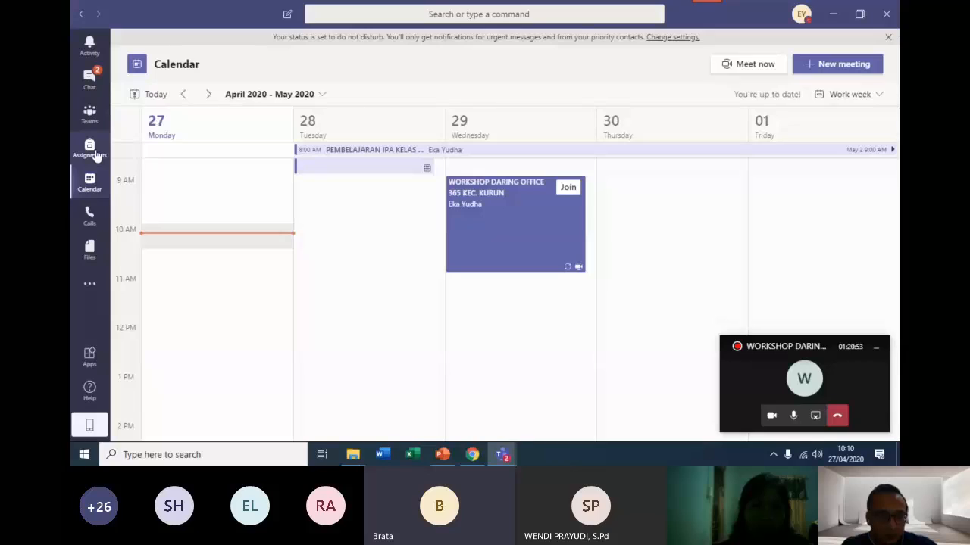
left_click(89, 112)
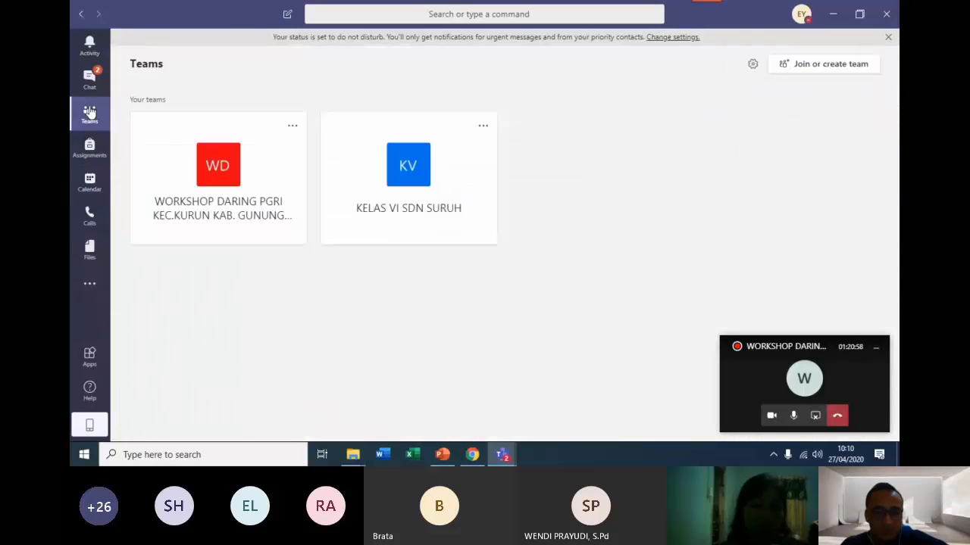
left_click(174, 152)
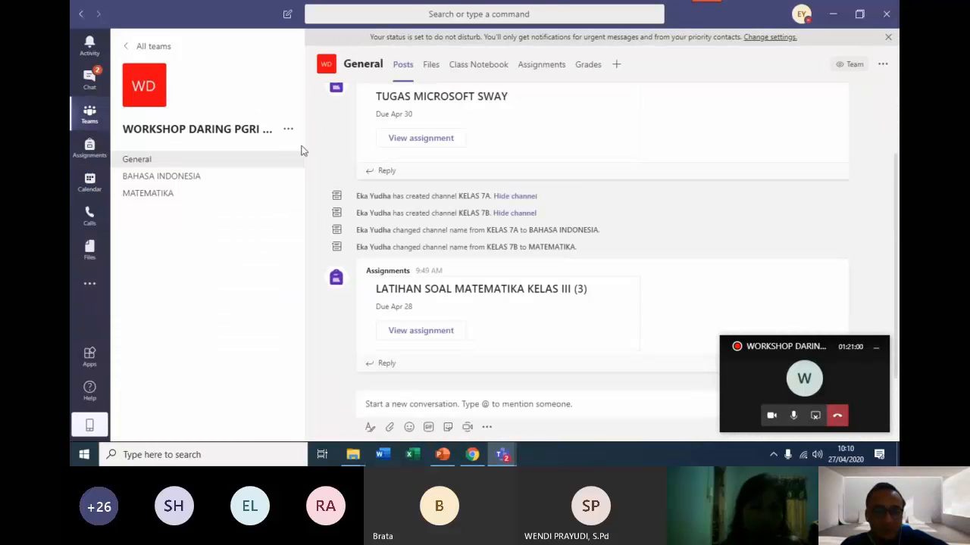
left_click(432, 66)
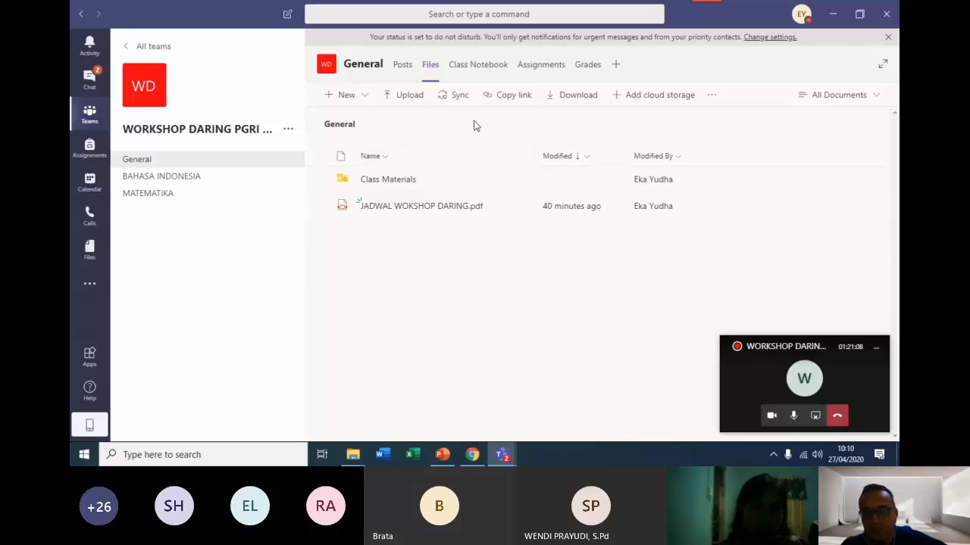
left_click(510, 97)
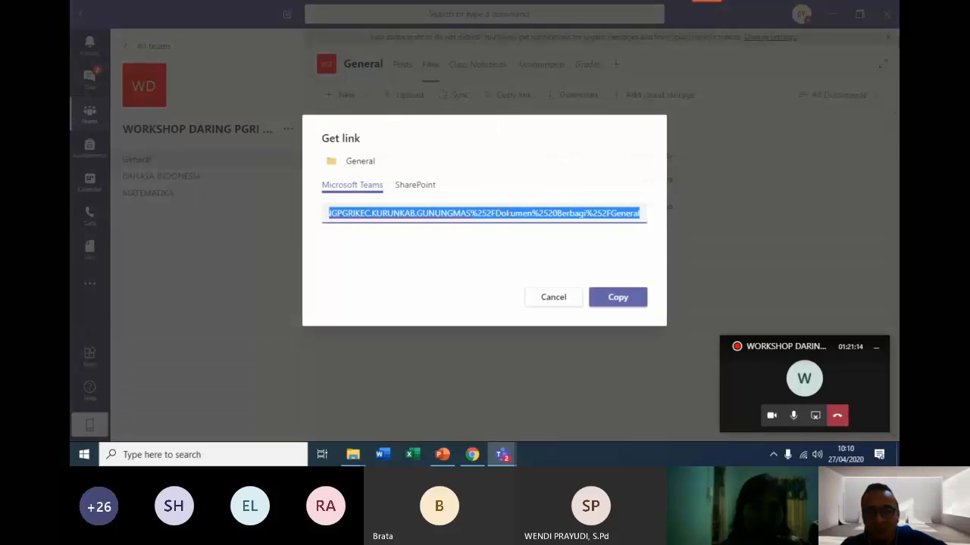
left_click(554, 297)
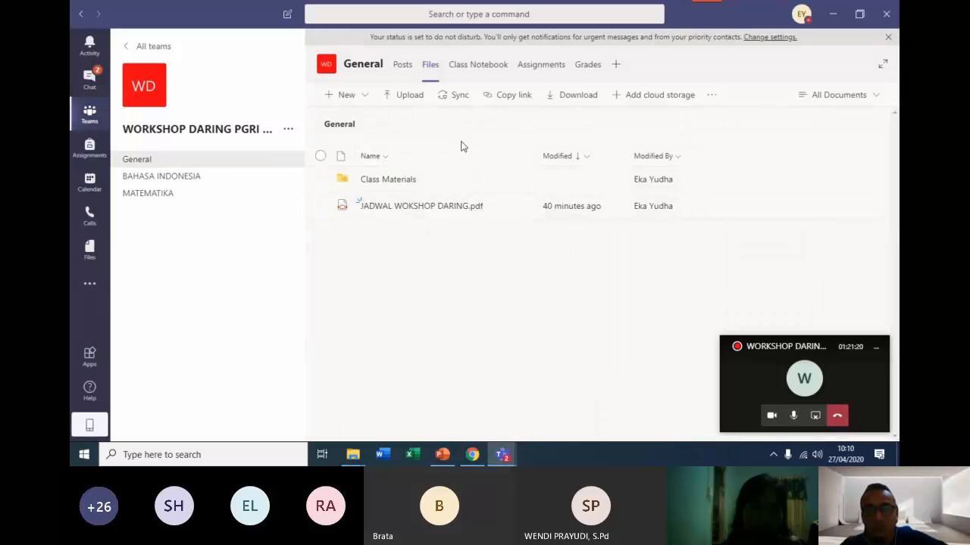
Return to the ongoing workshop meeting and make its only attendee a presenter.
left_click(815, 416)
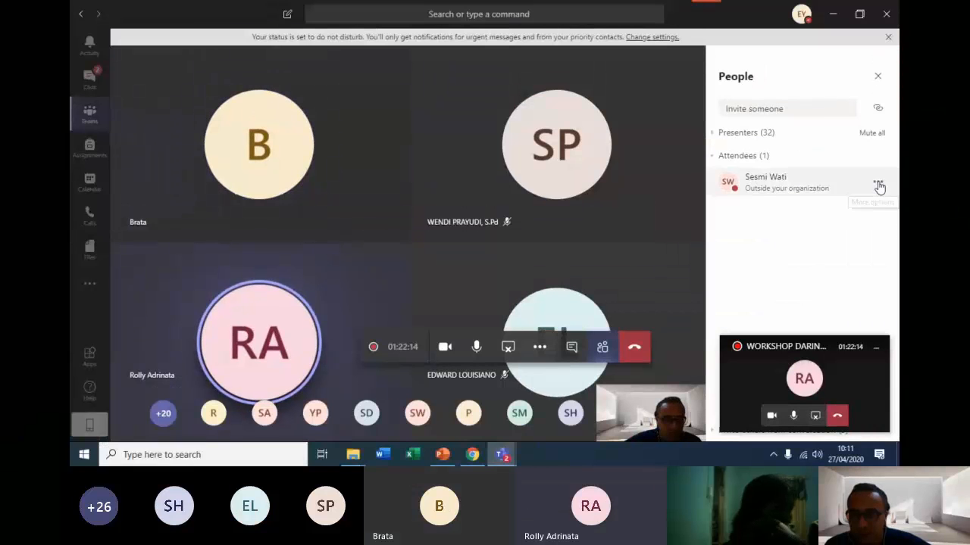
left_click(876, 184)
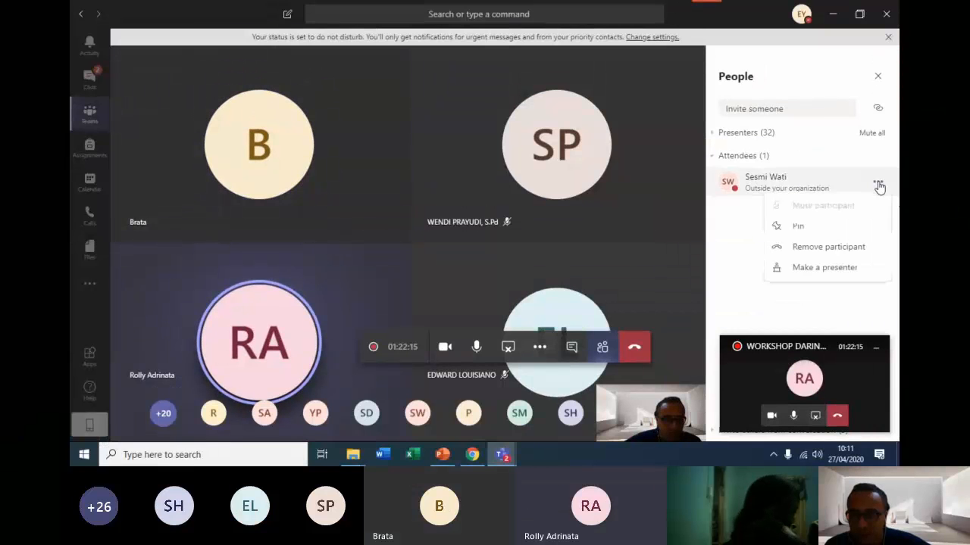
left_click(825, 272)
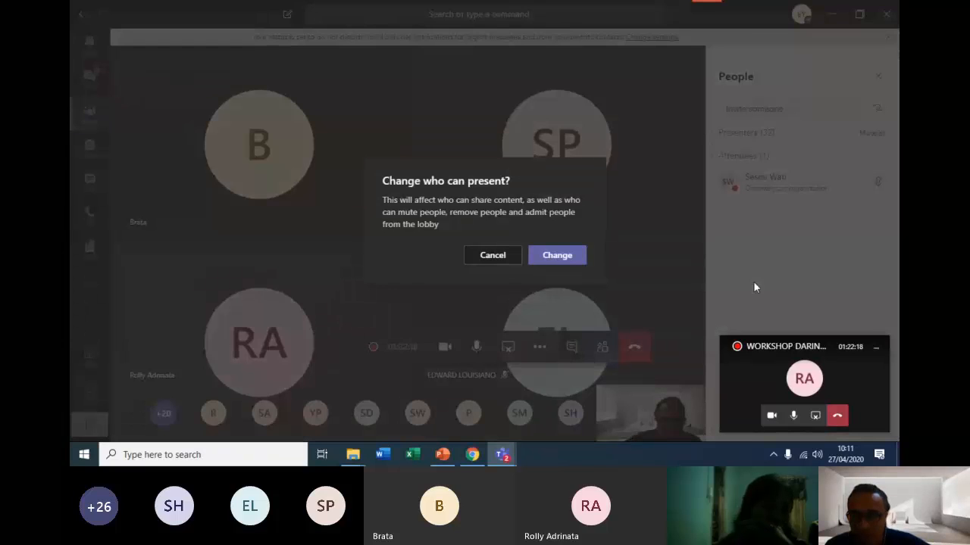
left_click(562, 265)
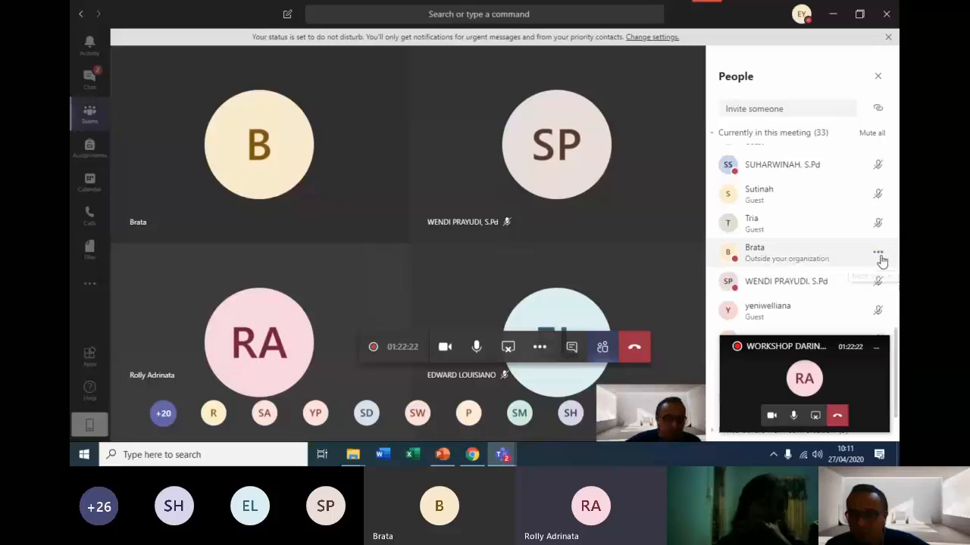
Review everyone currently in the meeting and stop sharing the screen.
scroll(842, 241, "up", 5)
scroll(842, 236, "up", 5)
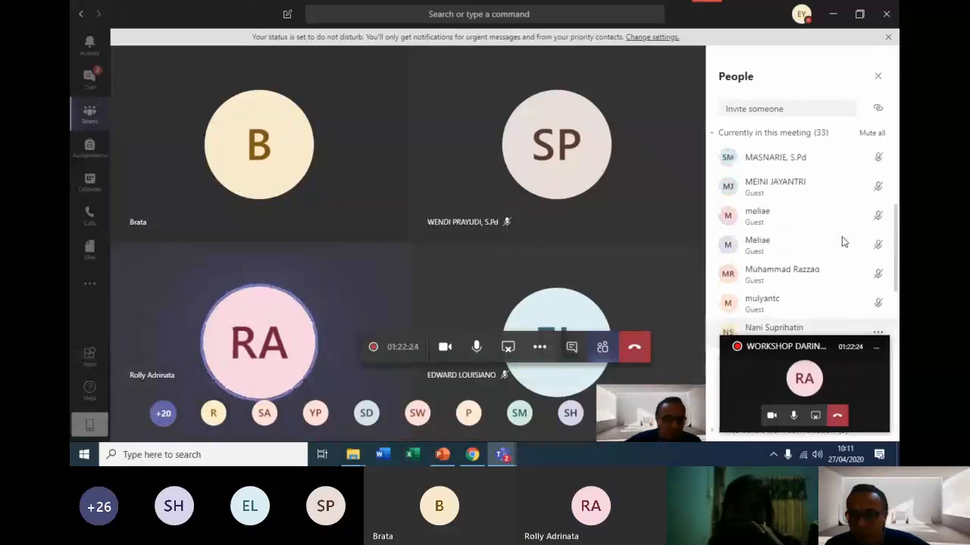
scroll(844, 238, "down", 4)
scroll(848, 240, "down", 3)
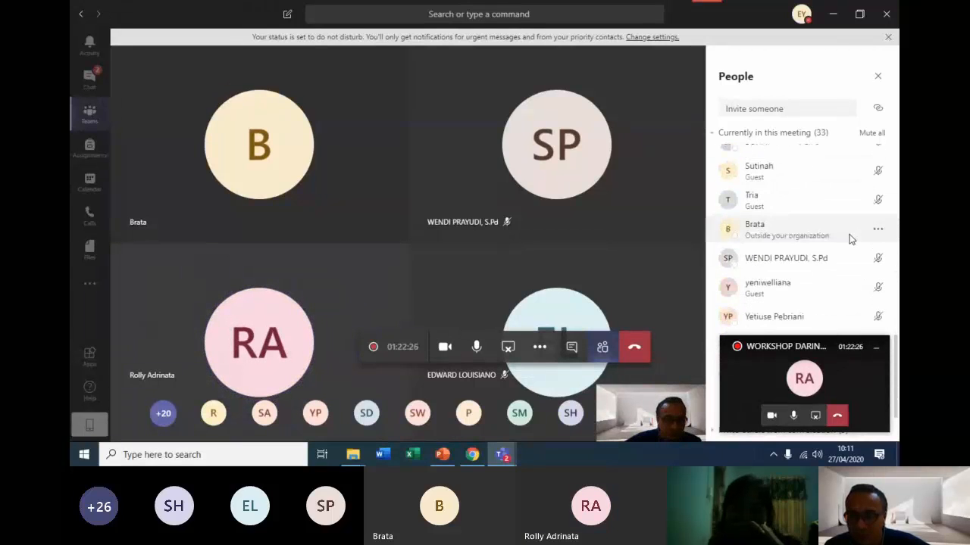
scroll(844, 238, "up", 10)
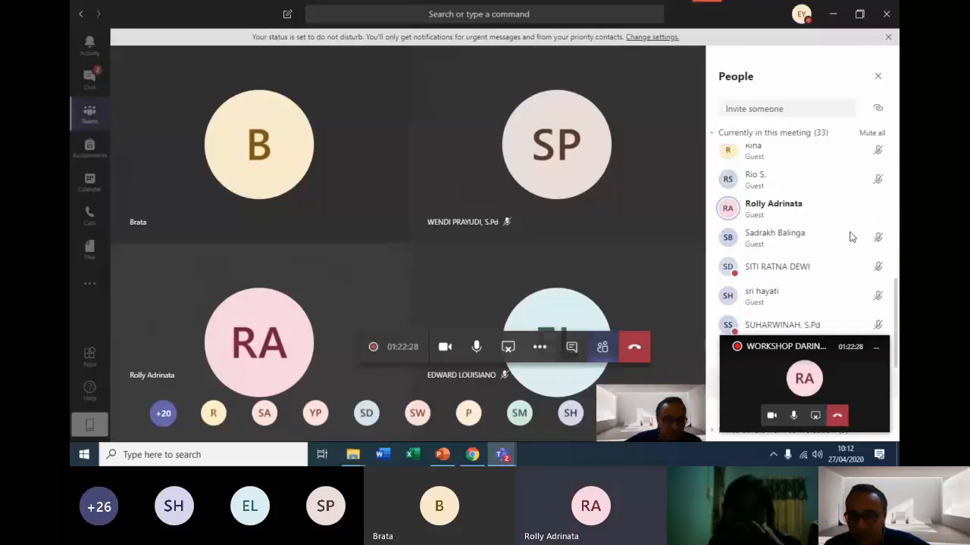
scroll(816, 225, "up", 1)
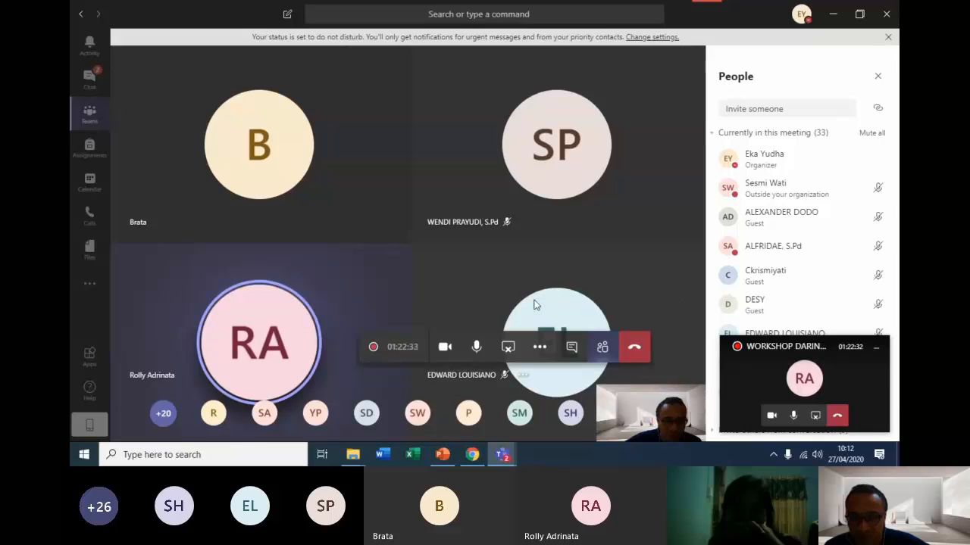
left_click(508, 346)
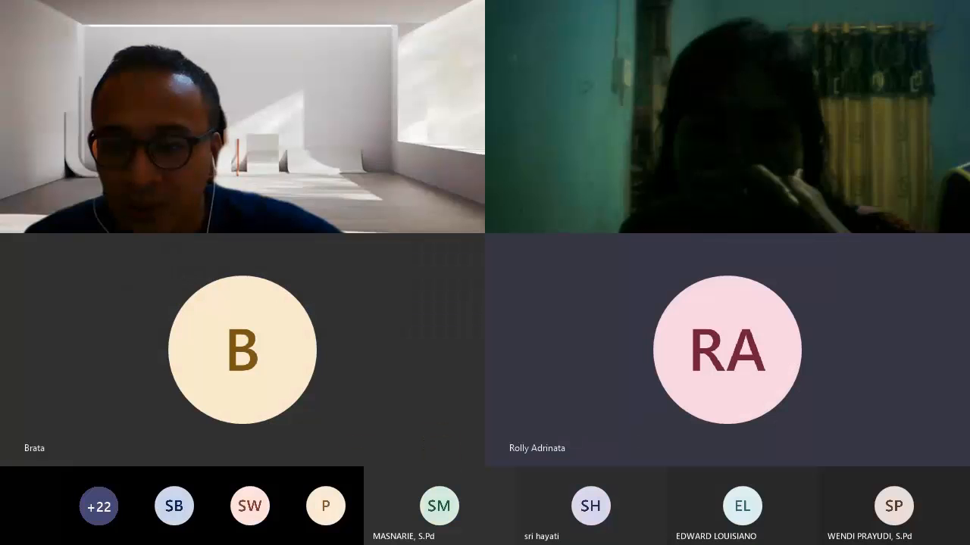